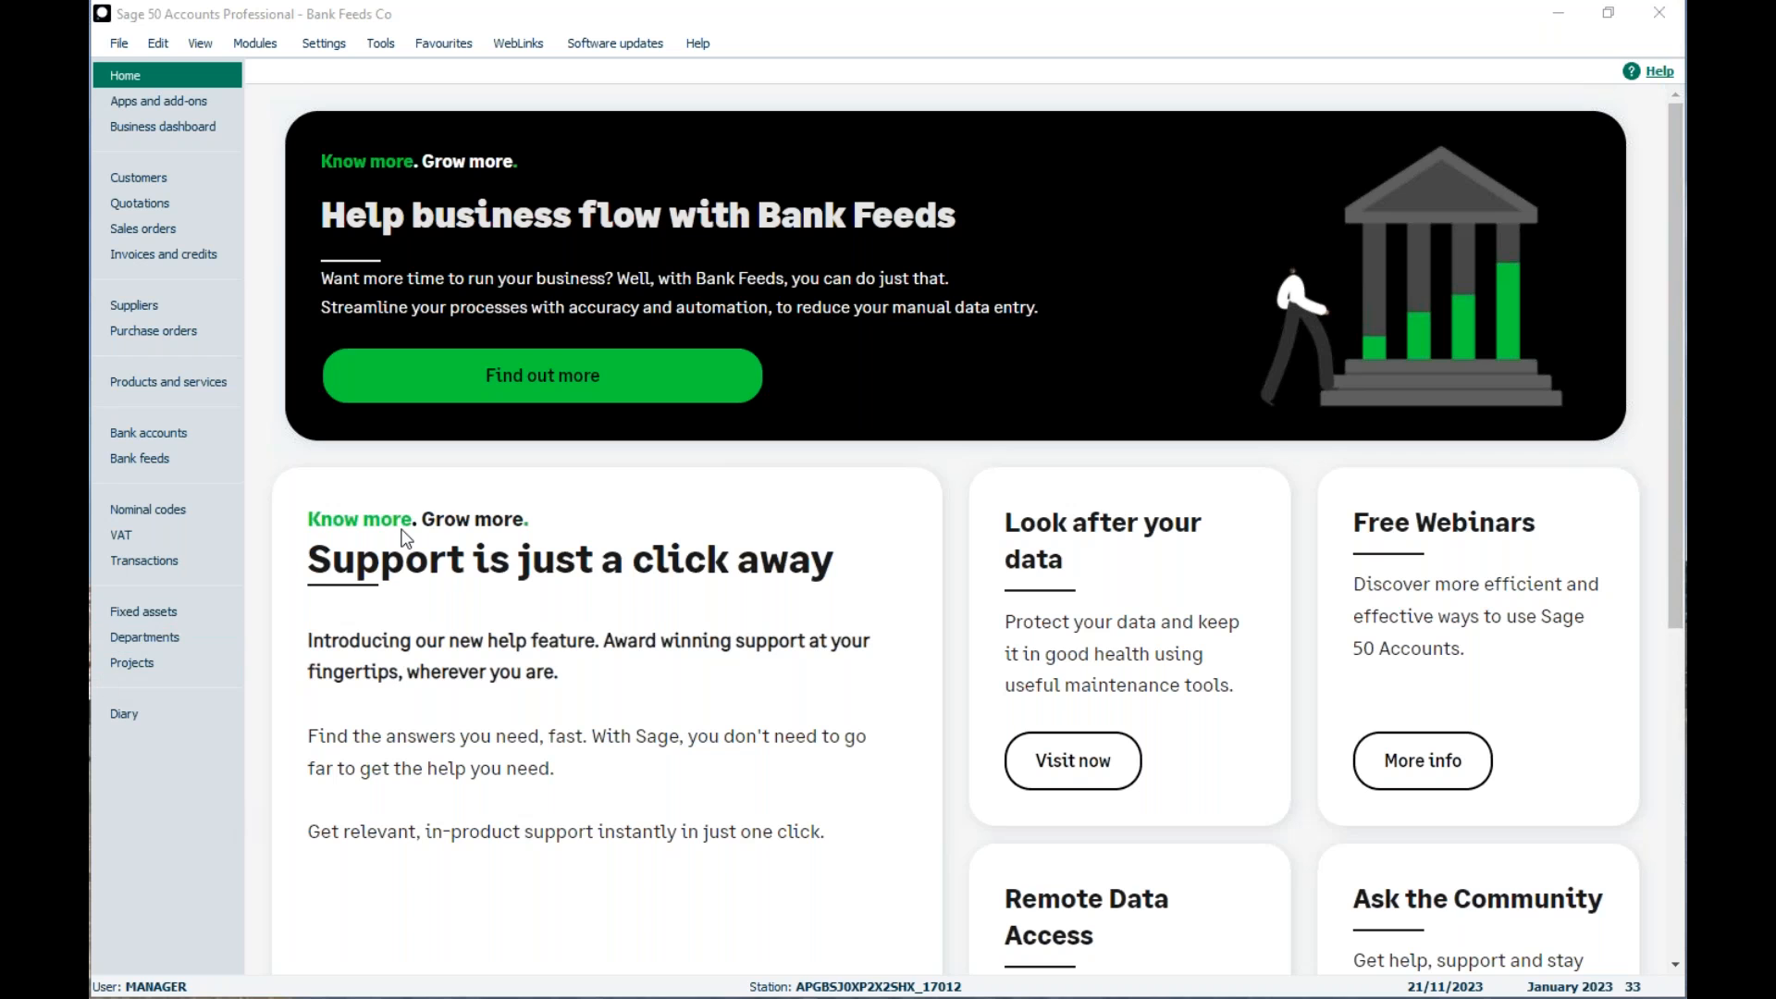
Step: Open the bank feed for the 1210 Bank Deposit Account and dismiss the auto-matched transactions introduction
left_click(126, 459)
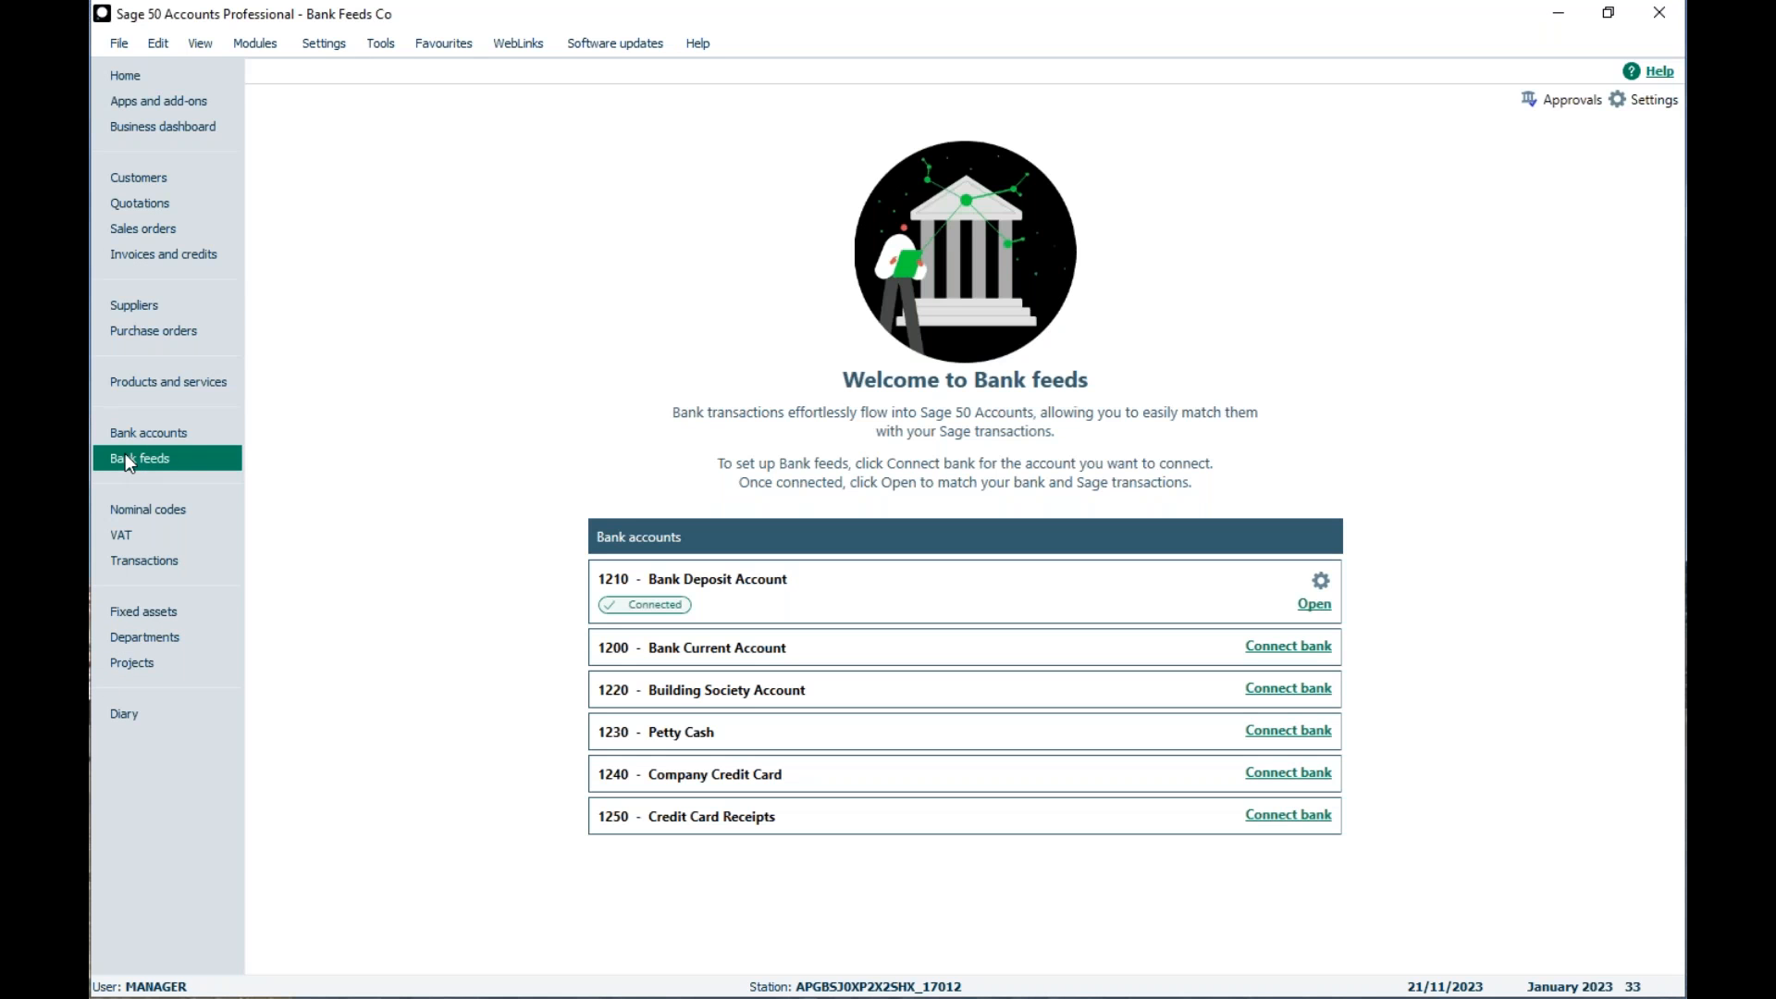
left_click(1314, 605)
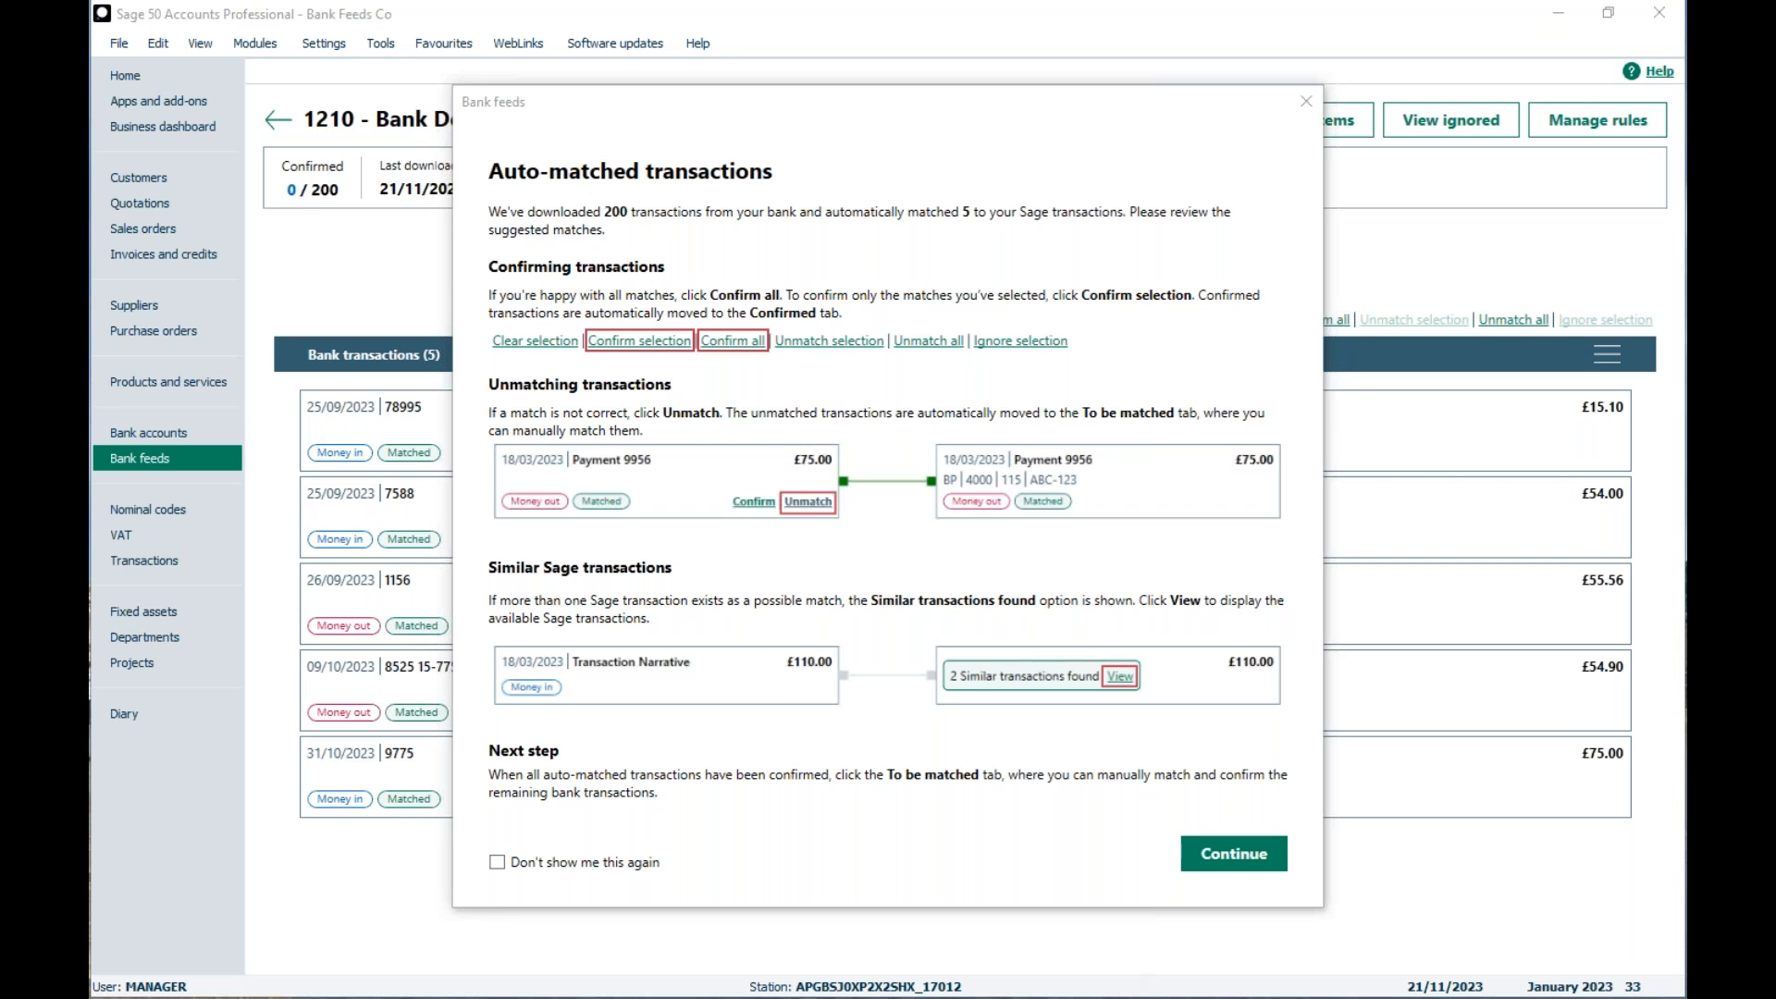
left_click(1230, 855)
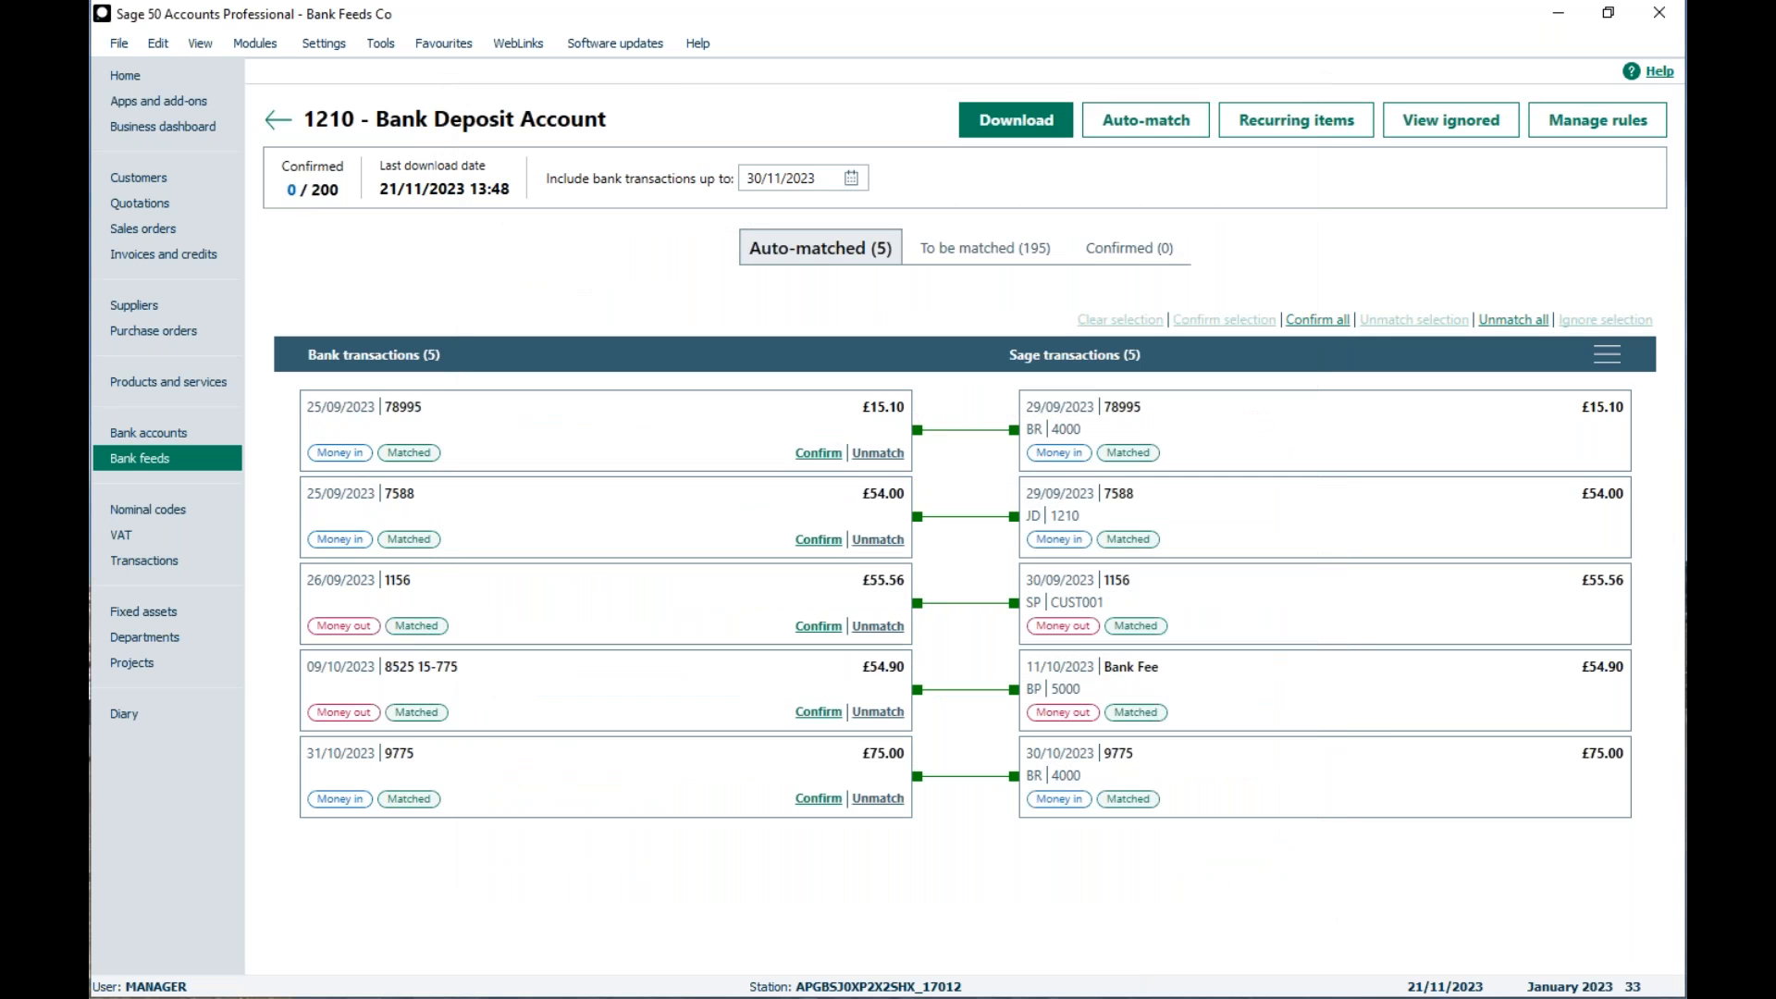
Step: Confirm the auto-matched £15.10 money-in transaction dated 25/09/2023 and check it among the confirmed transactions
left_click(1134, 248)
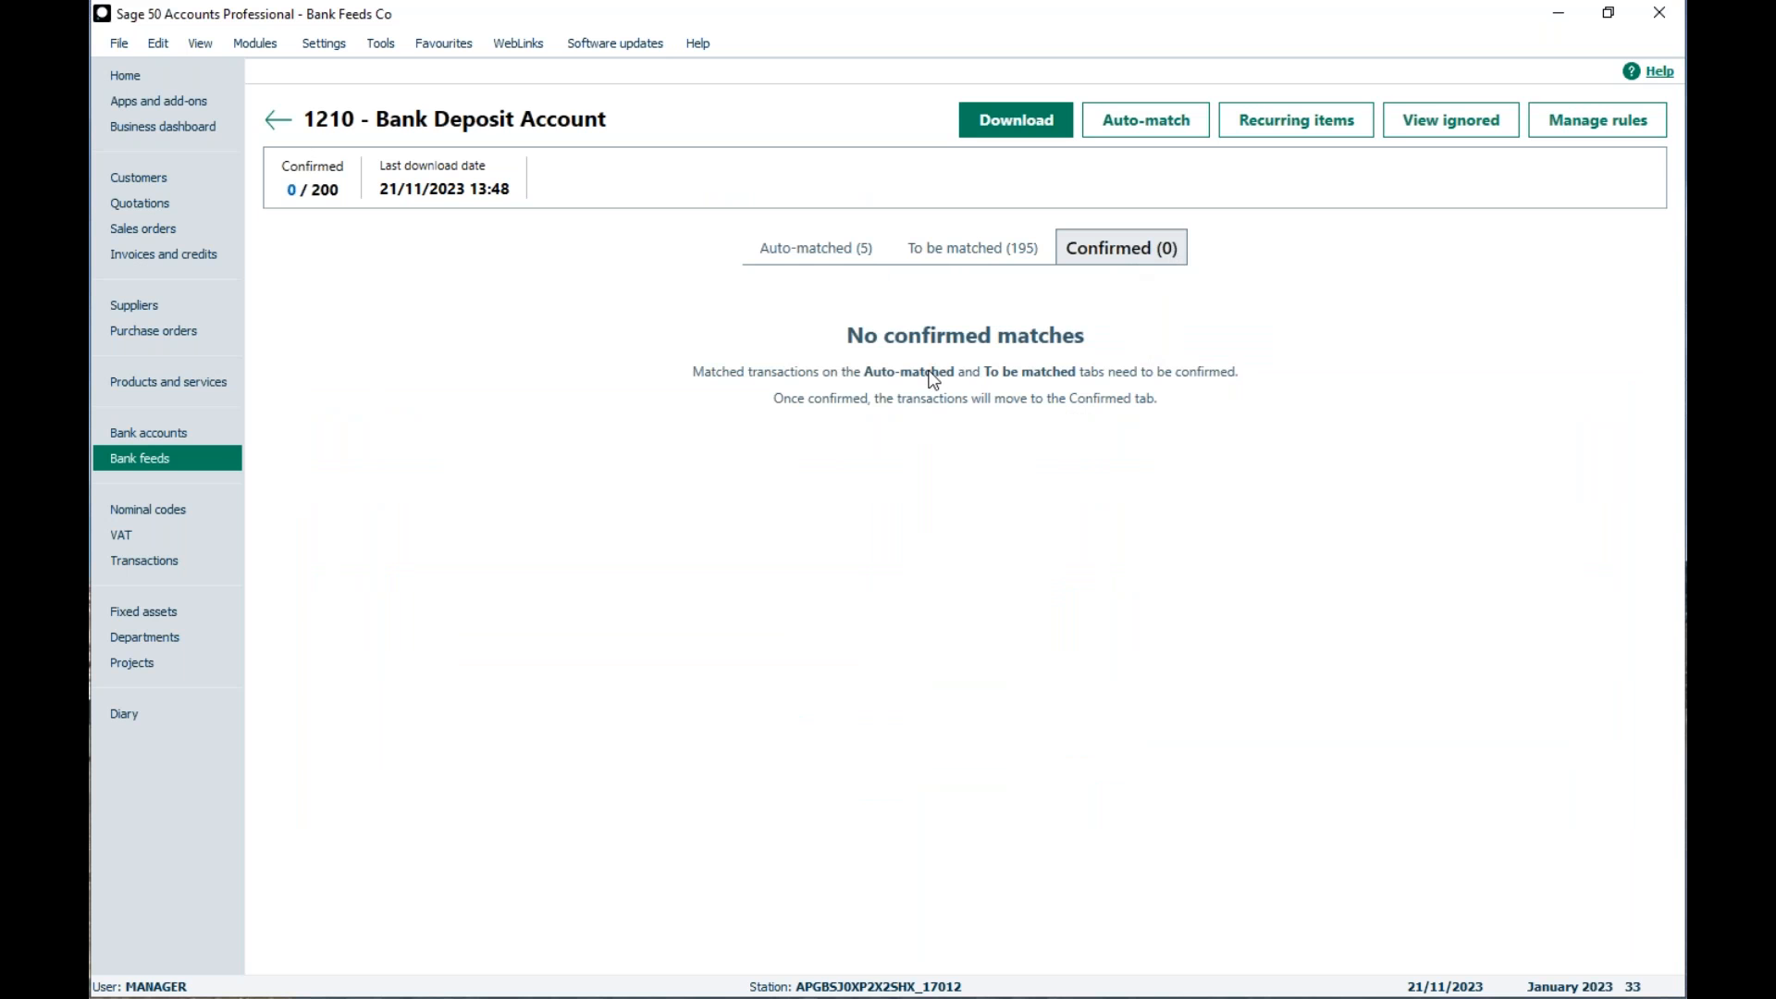
left_click(823, 270)
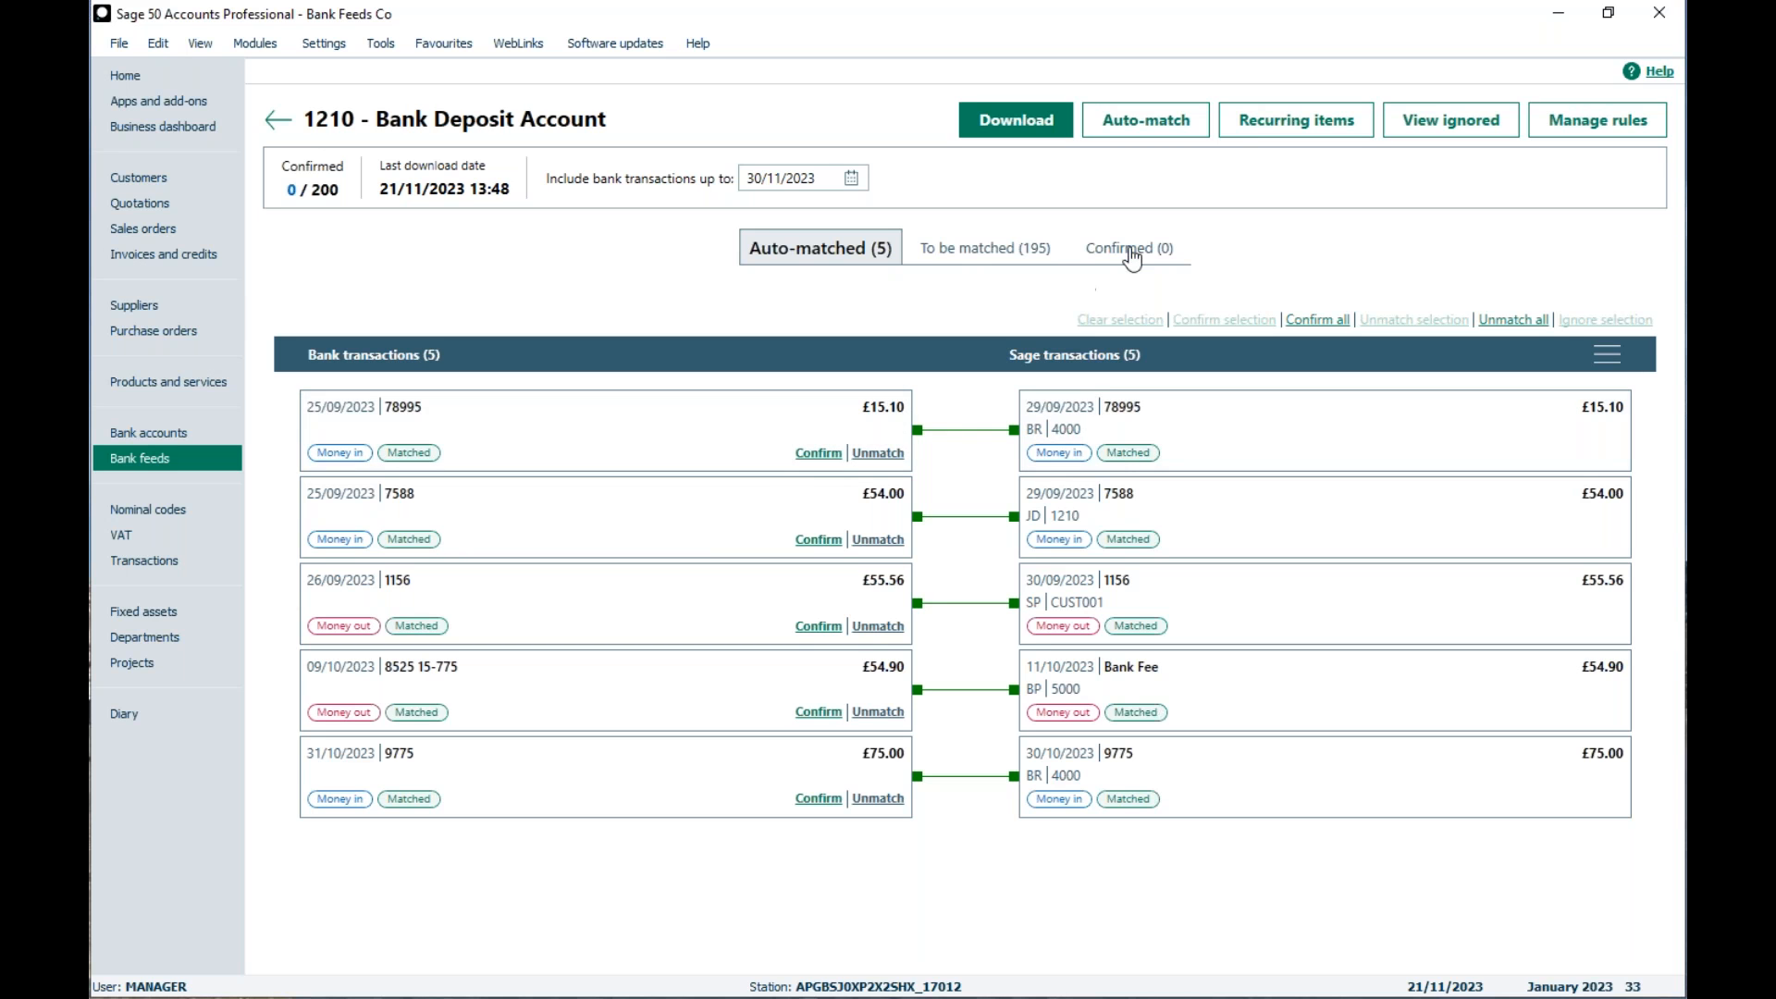
left_click(819, 453)
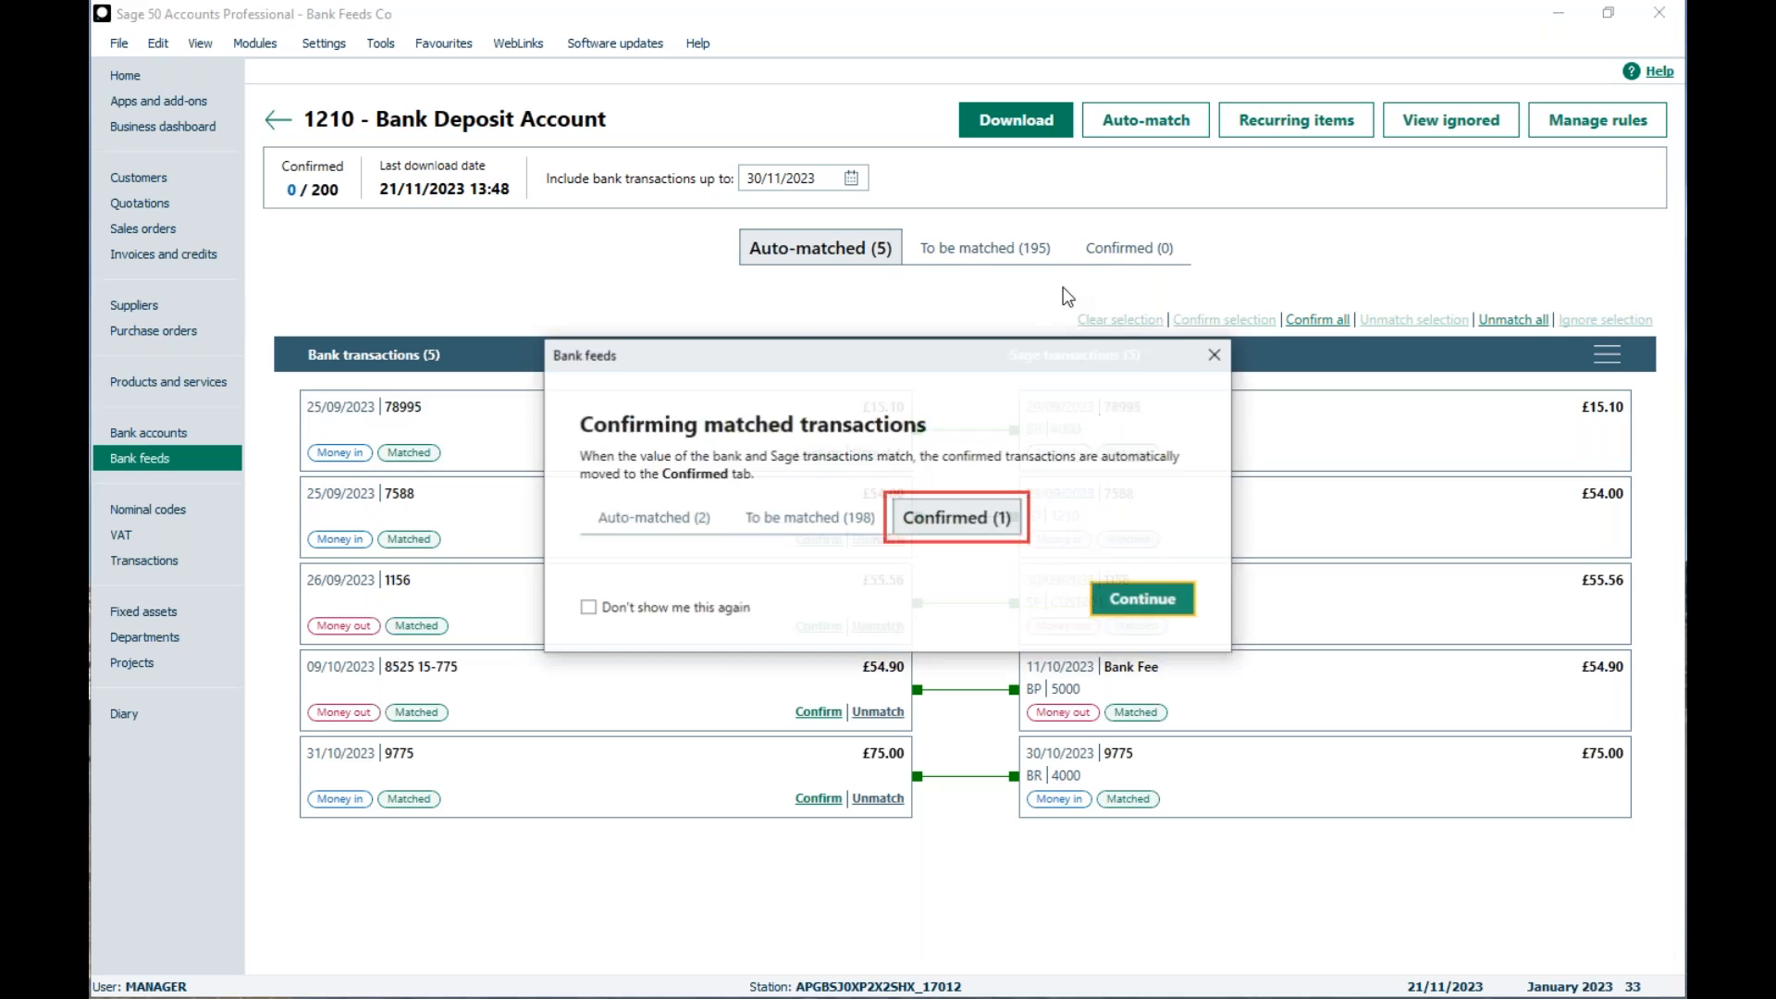
left_click(1141, 597)
left_click(1147, 250)
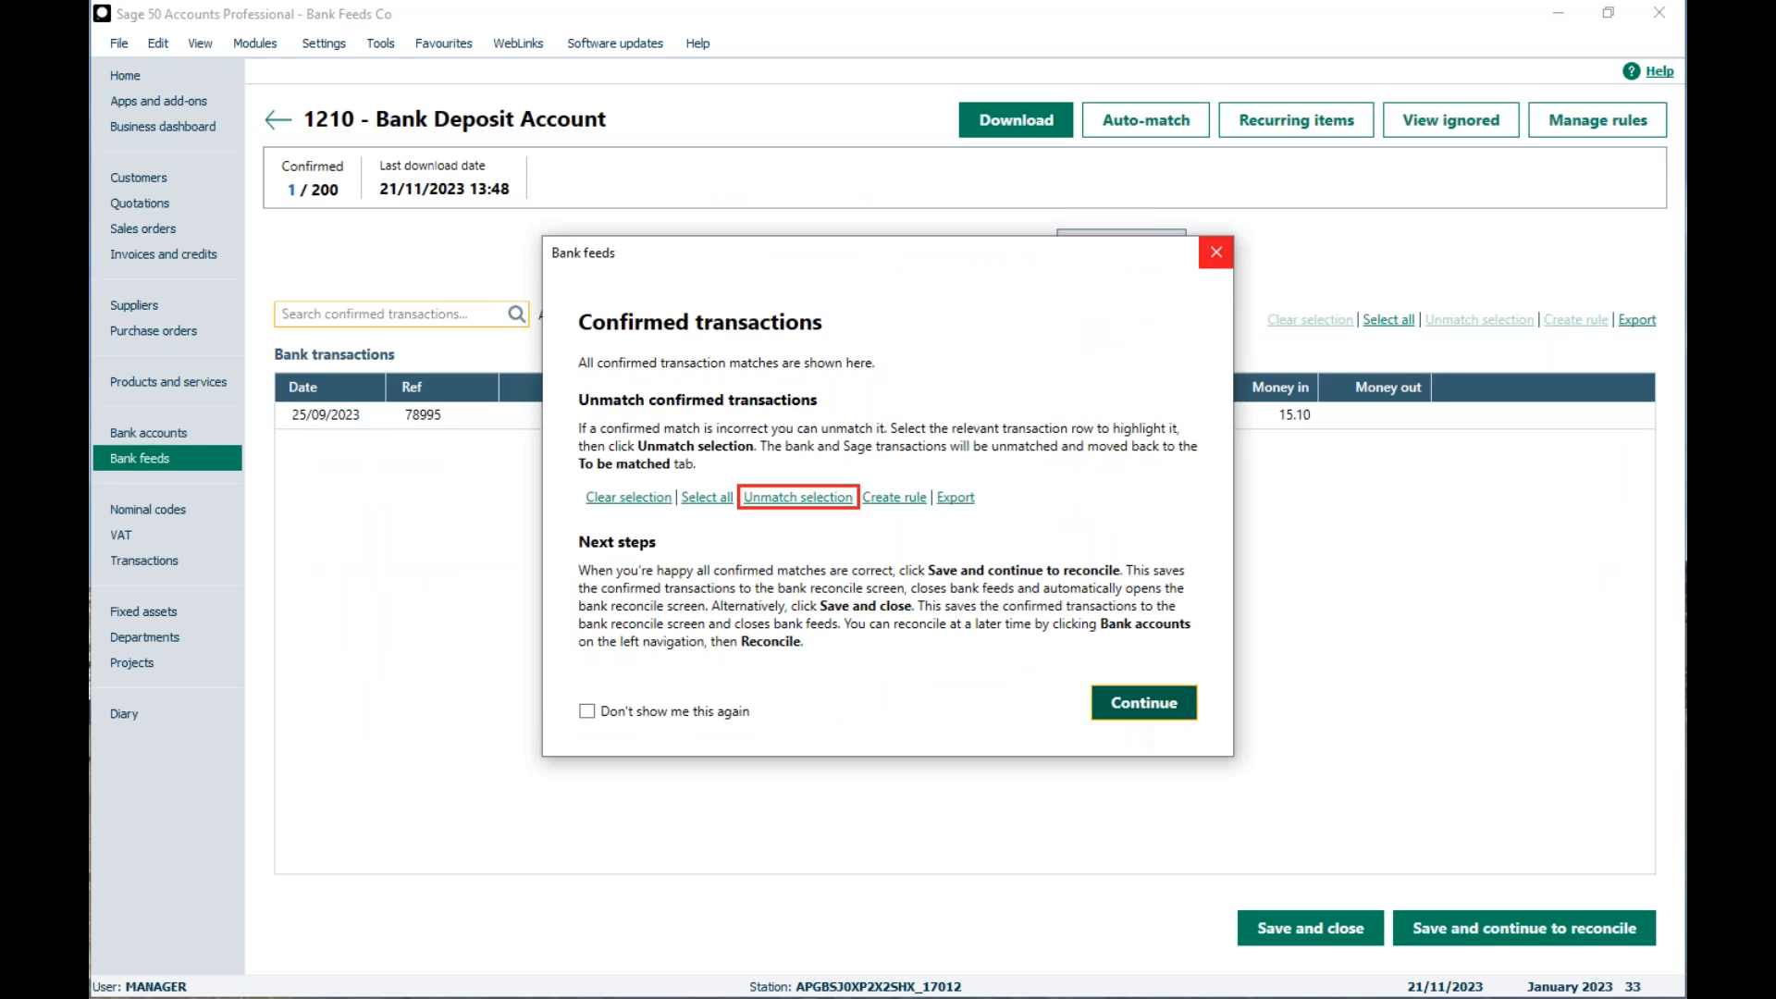
left_click(1213, 259)
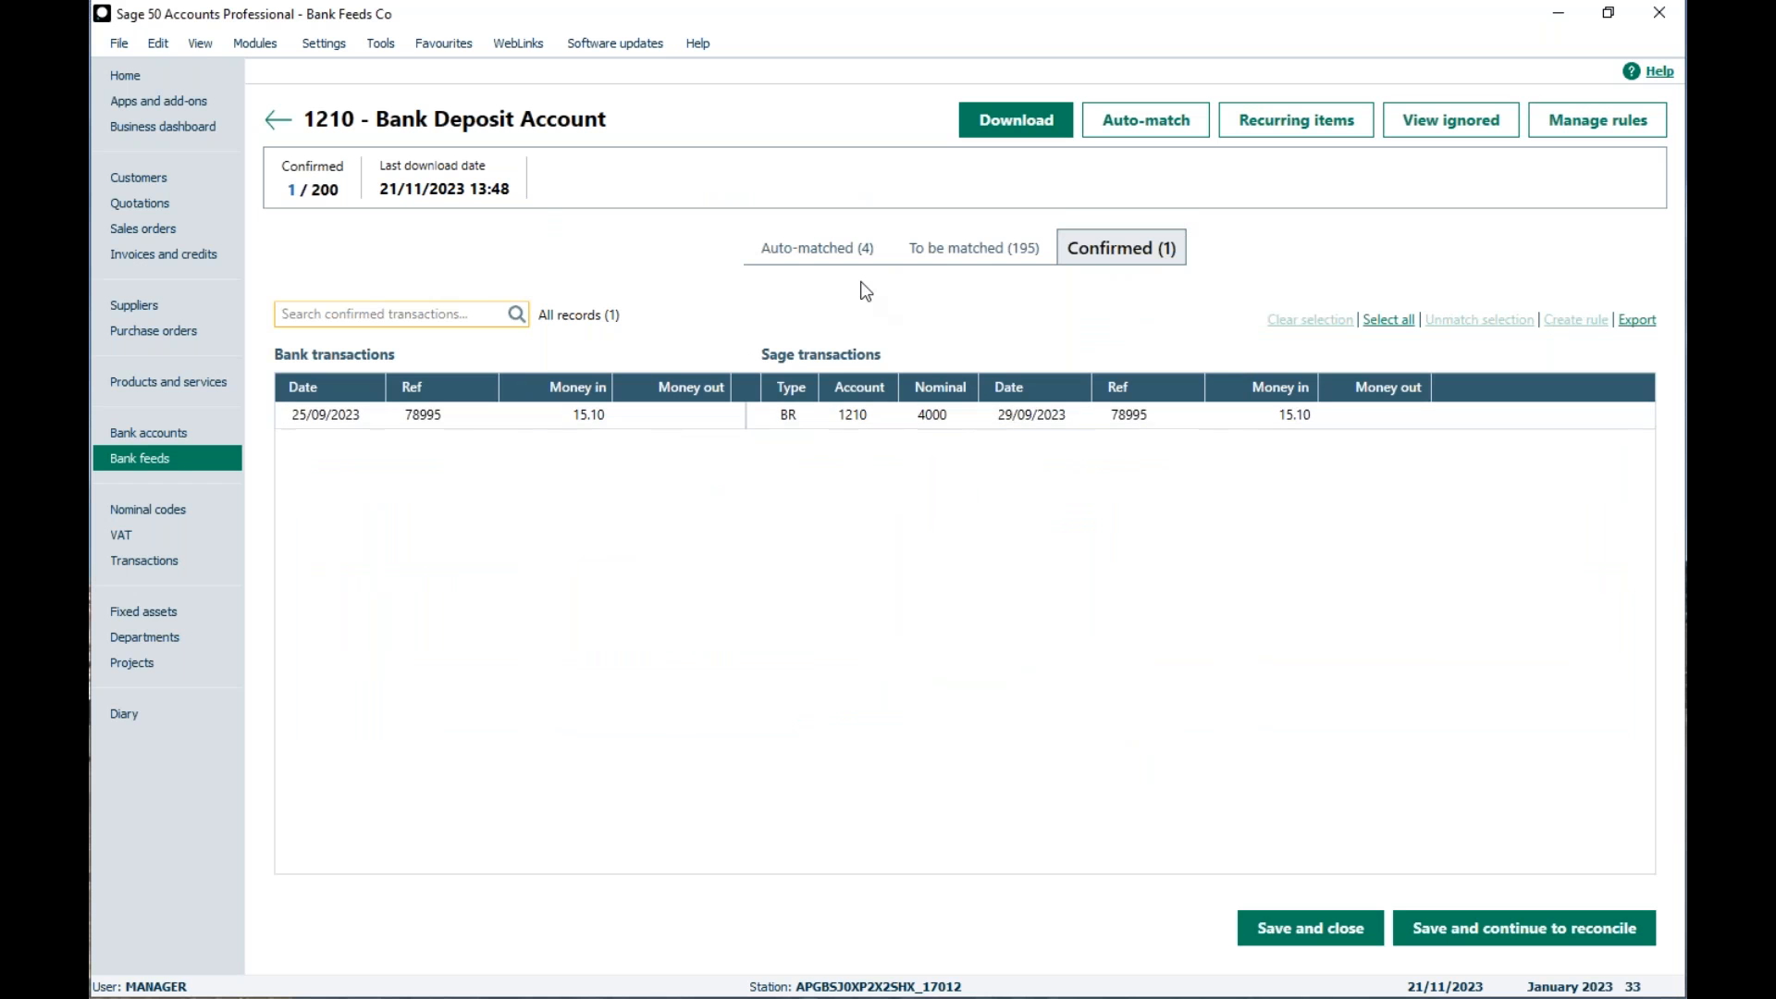
Step: Filter both the bank transactions and the Sage transactions still to be matched by 333
left_click(930, 259)
left_click(1300, 895)
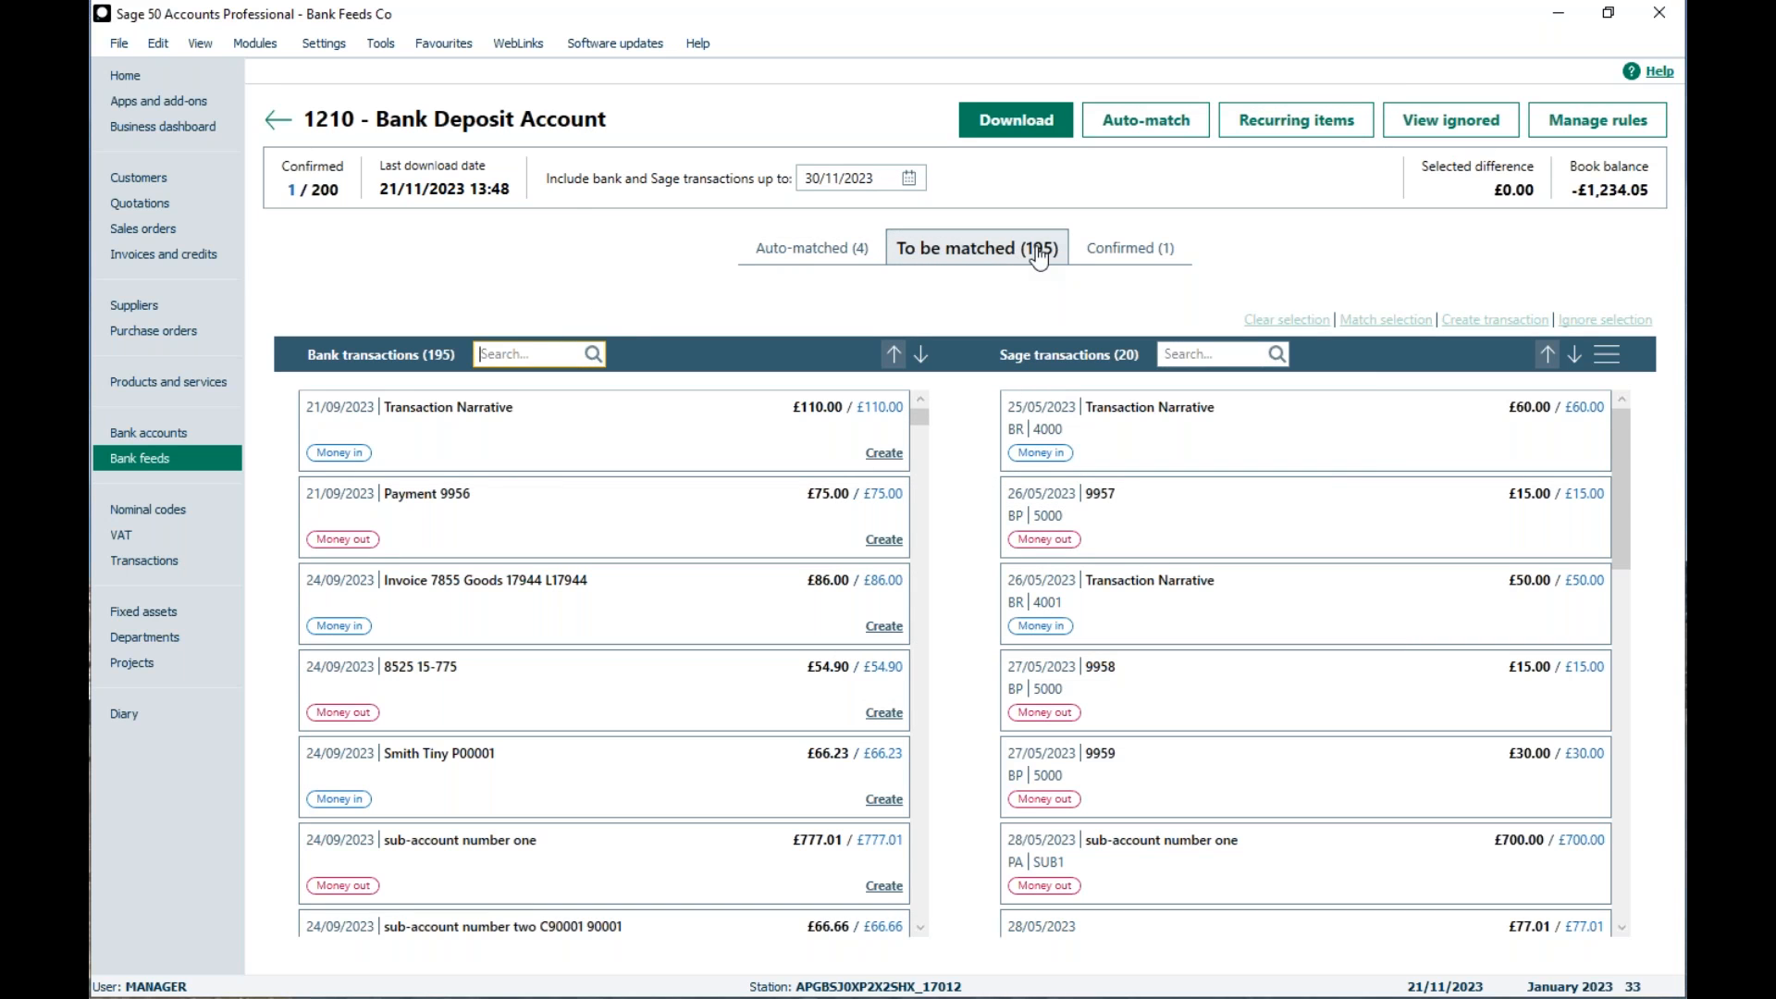
type("333")
left_click(1203, 354)
type("333")
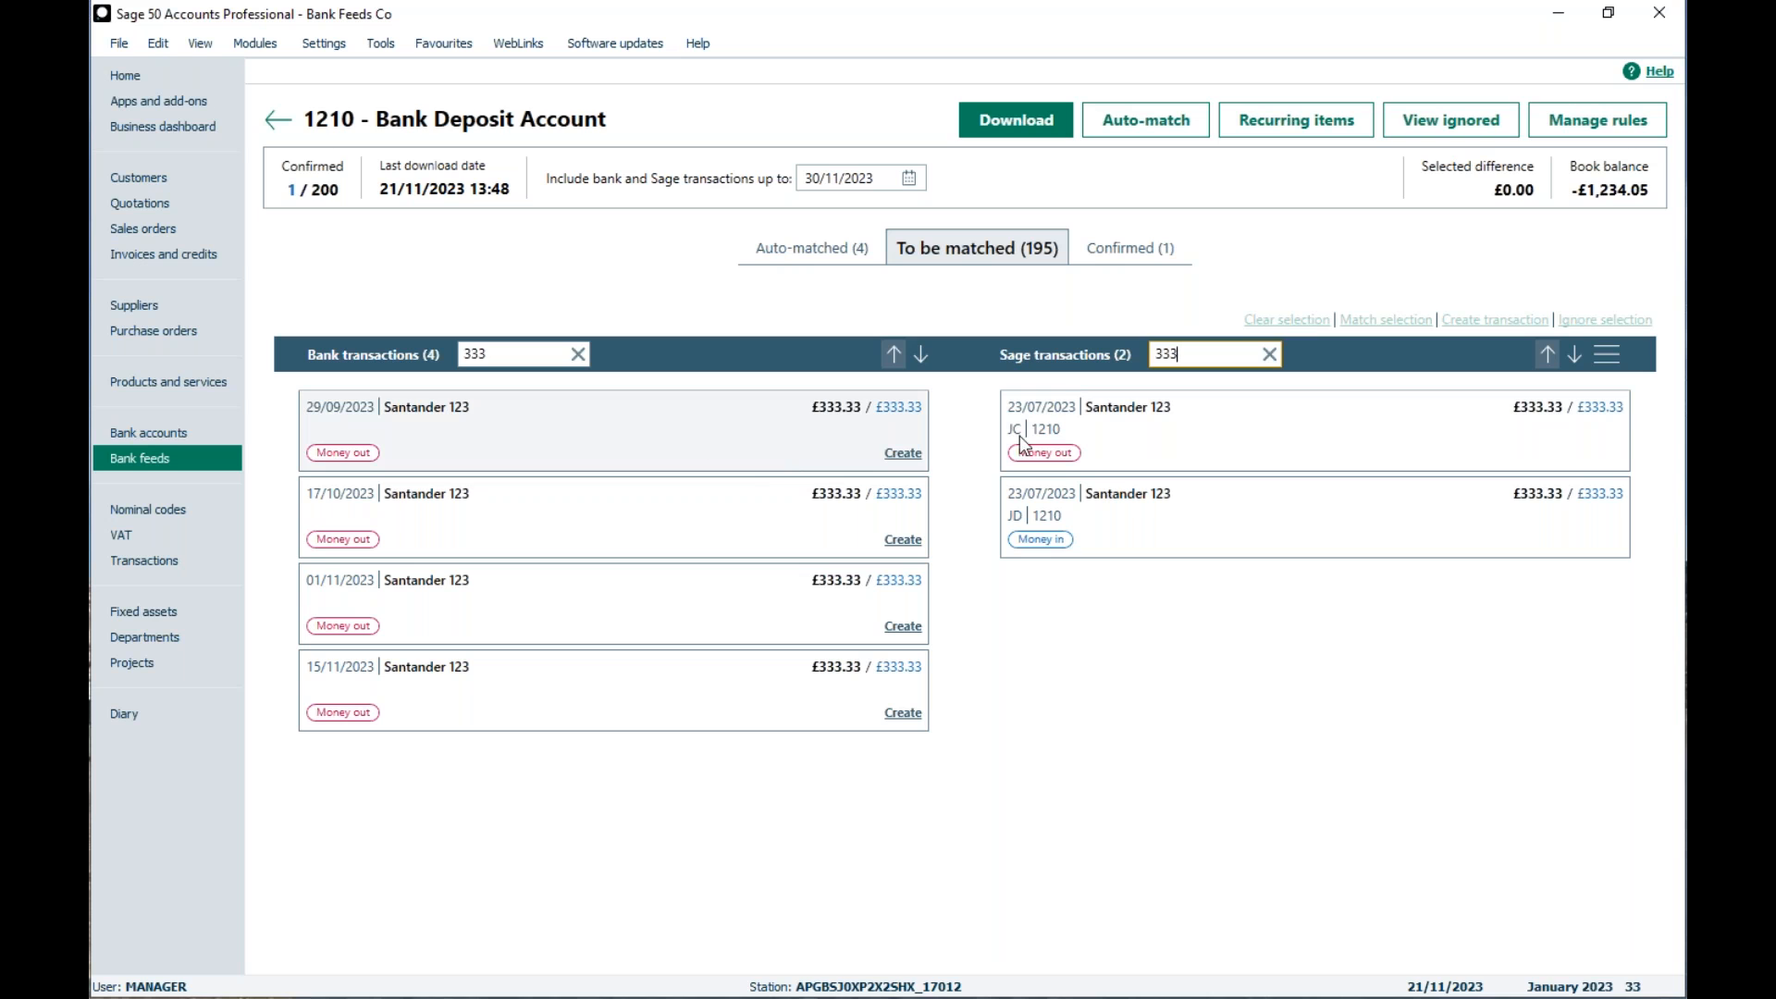
Step: Start creating a bank payment from the 29/09/2023 Santander 123 money-out transaction of £333.33
left_click_drag(916, 431, 825, 435)
left_click(903, 453)
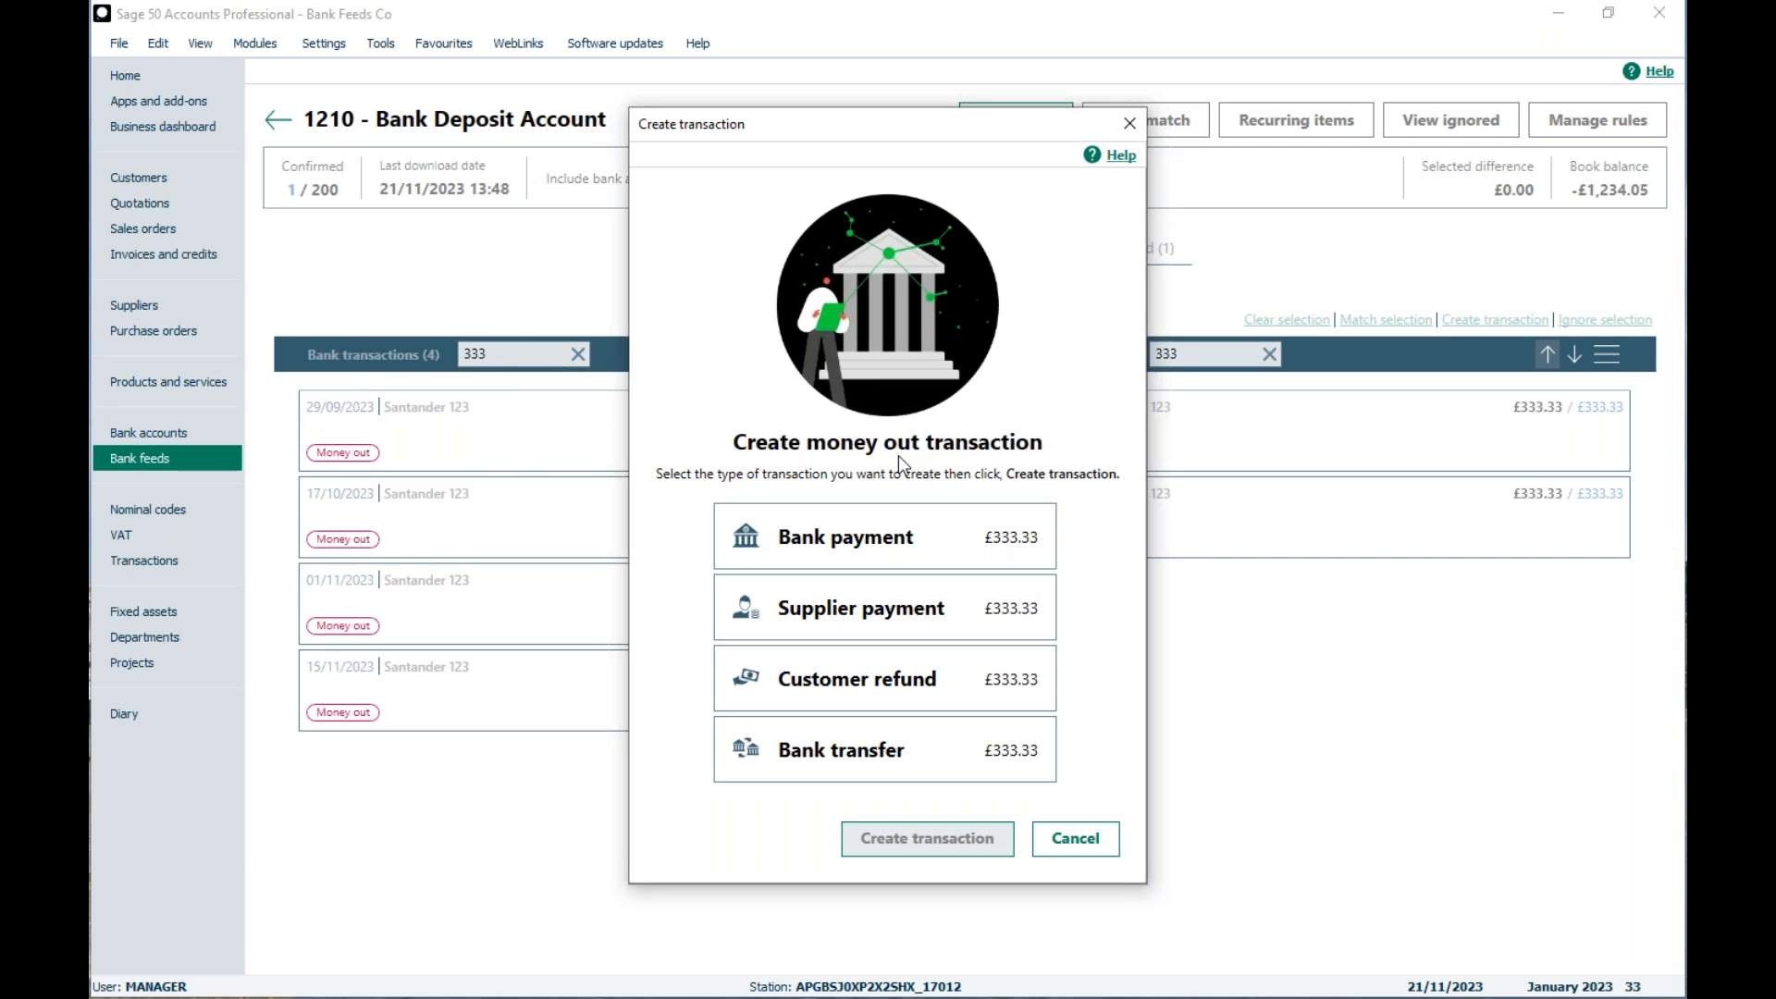
left_click(846, 543)
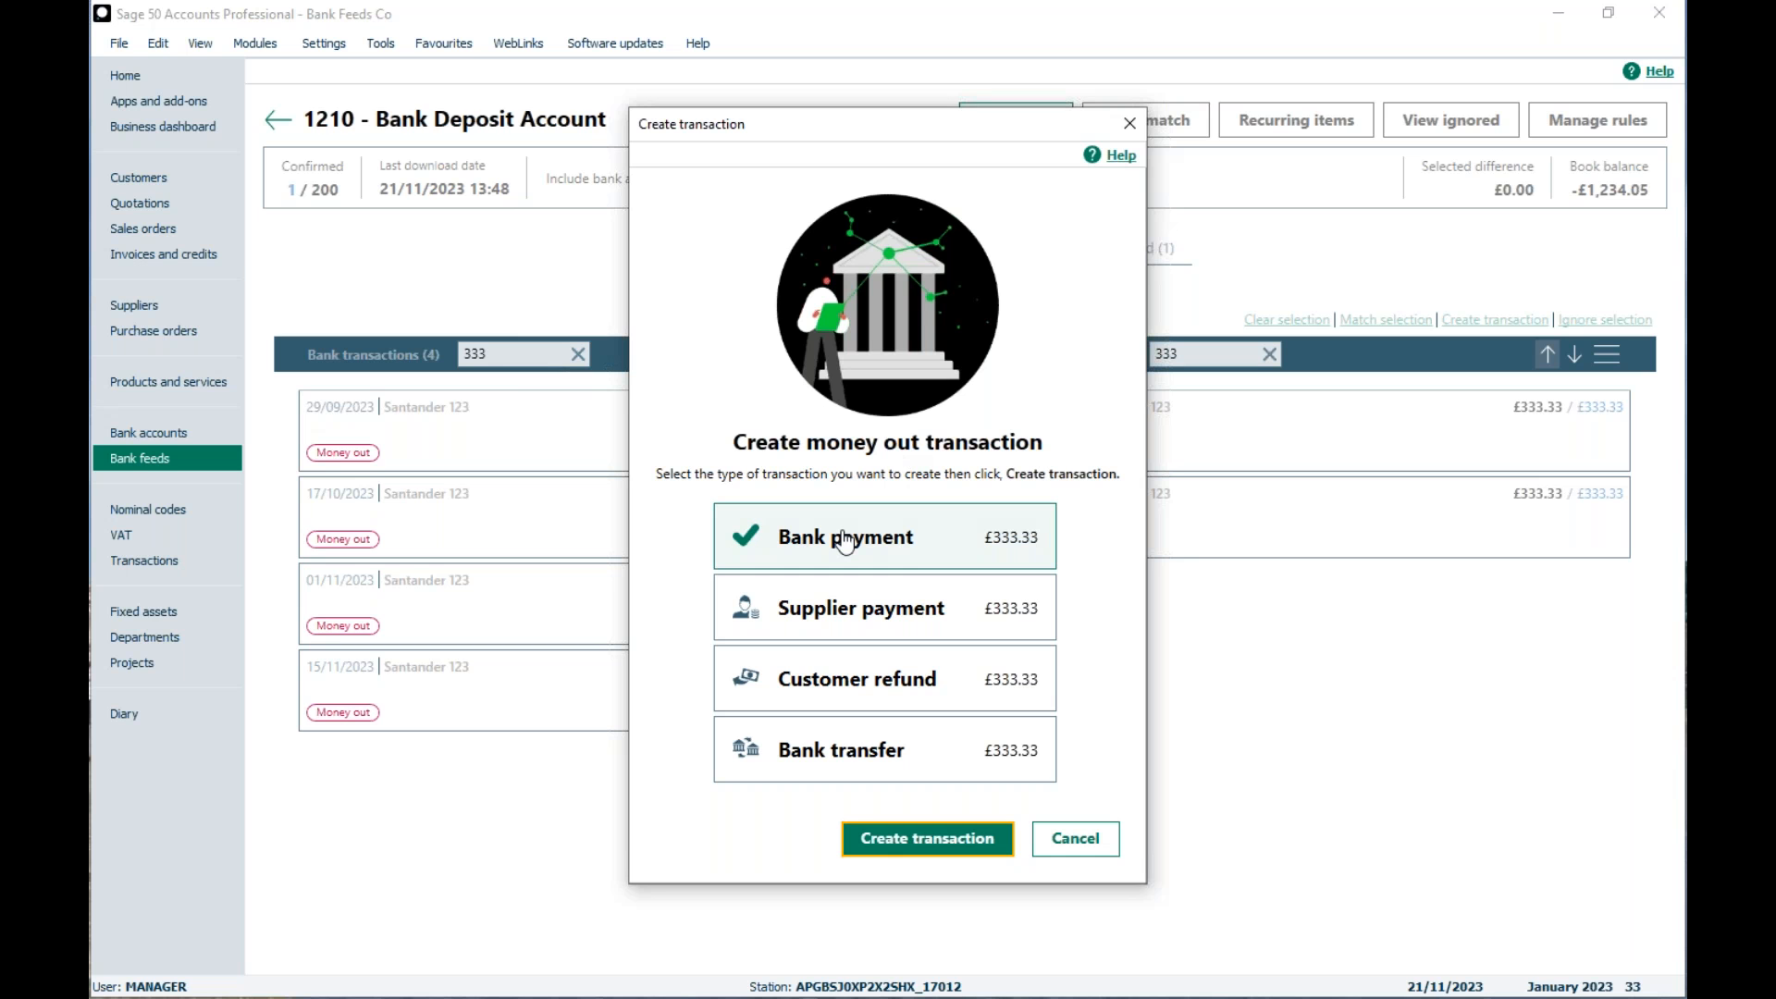
left_click(923, 837)
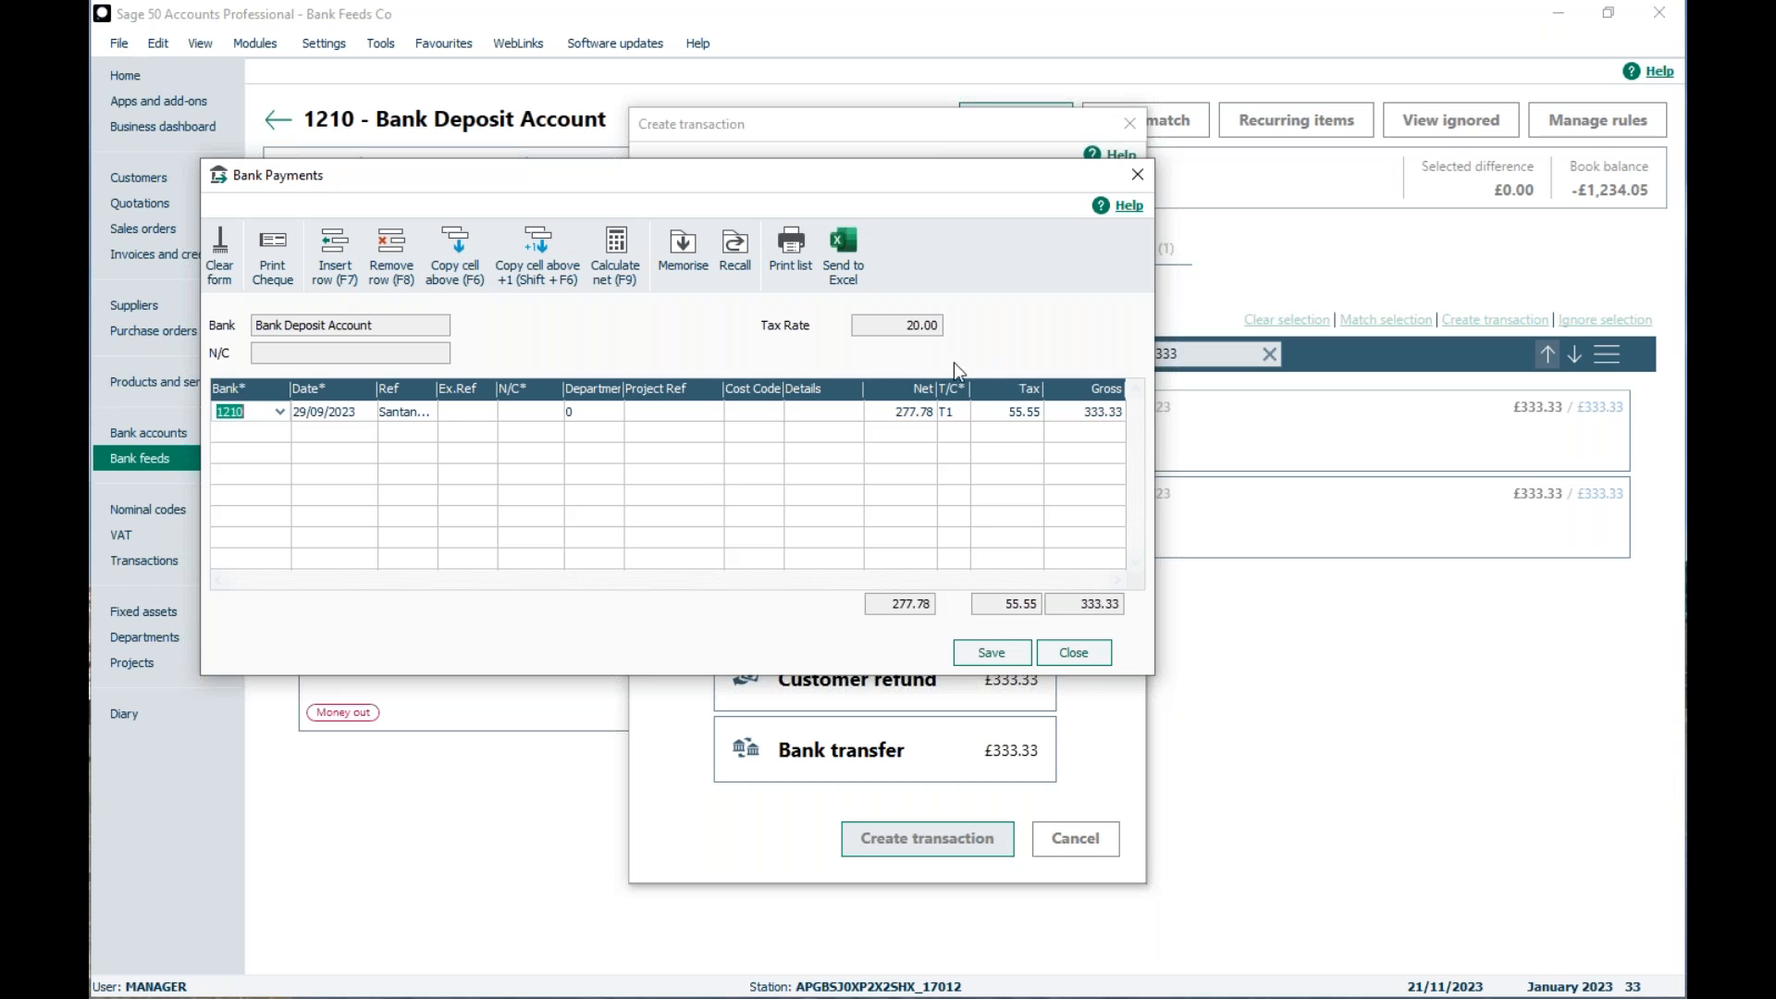
Step: Set the payment's reference to G&E and its nominal code to 7200 Electricity
left_click(400, 414)
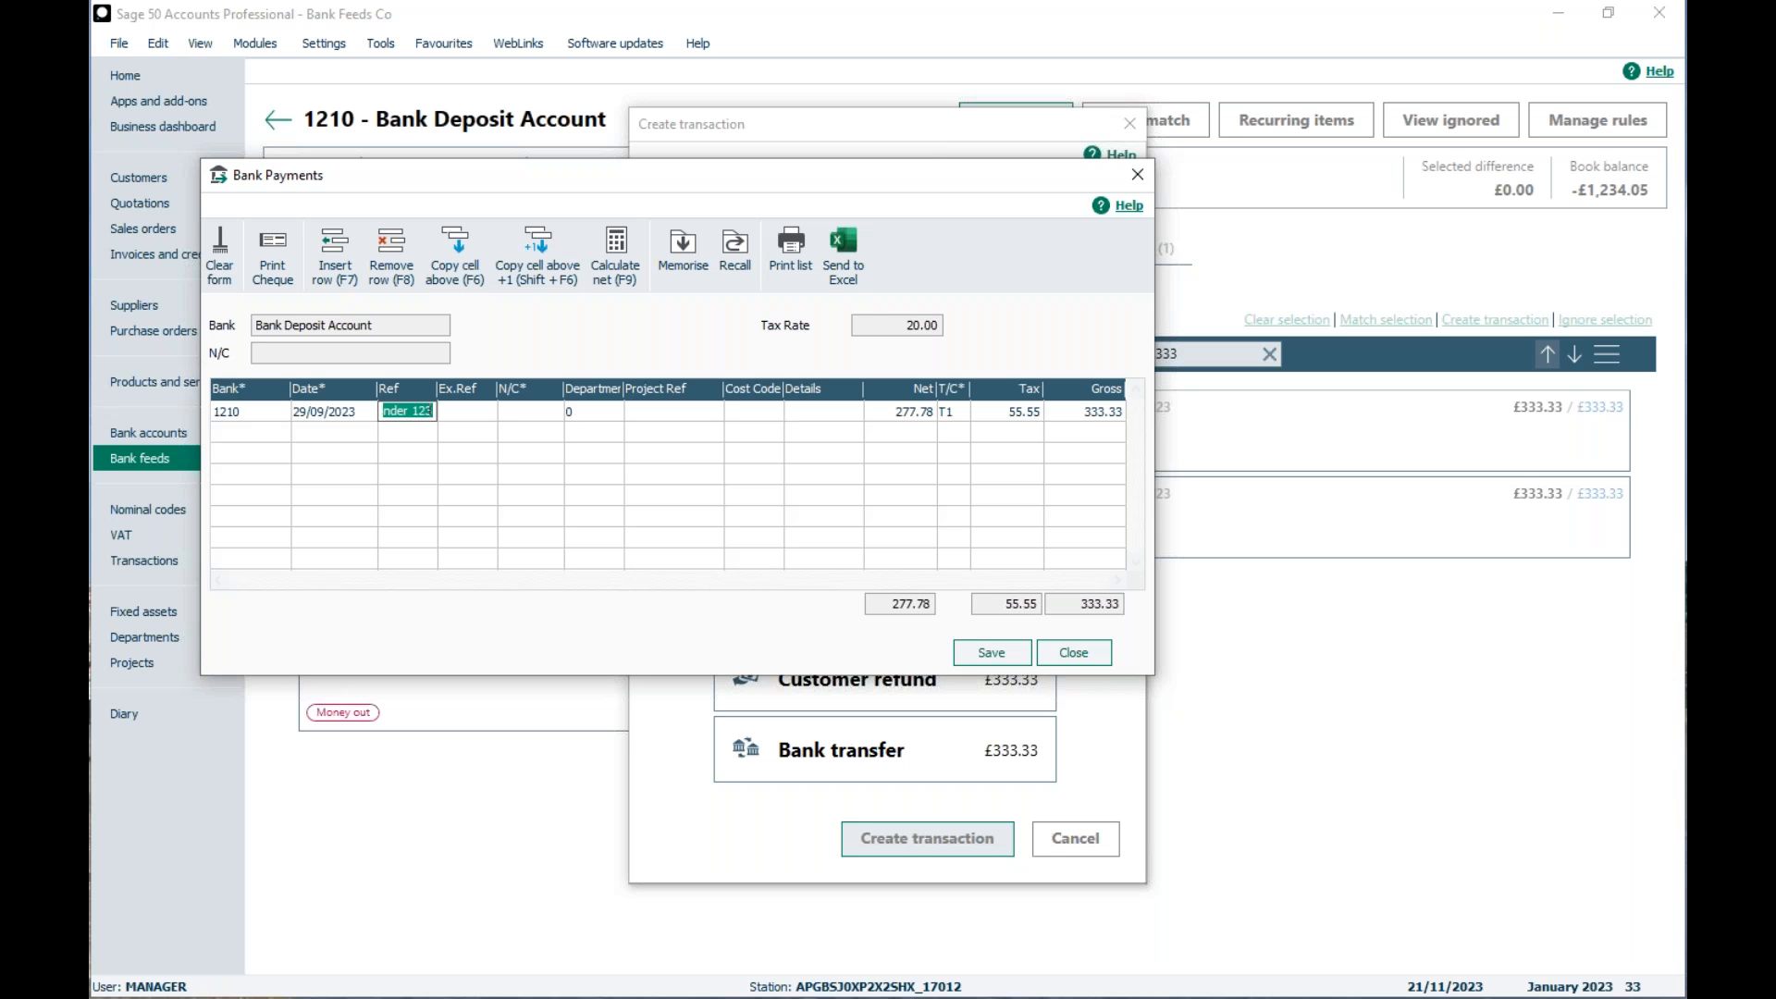
type("G&E")
left_click(551, 414)
left_click(552, 412)
type("7200")
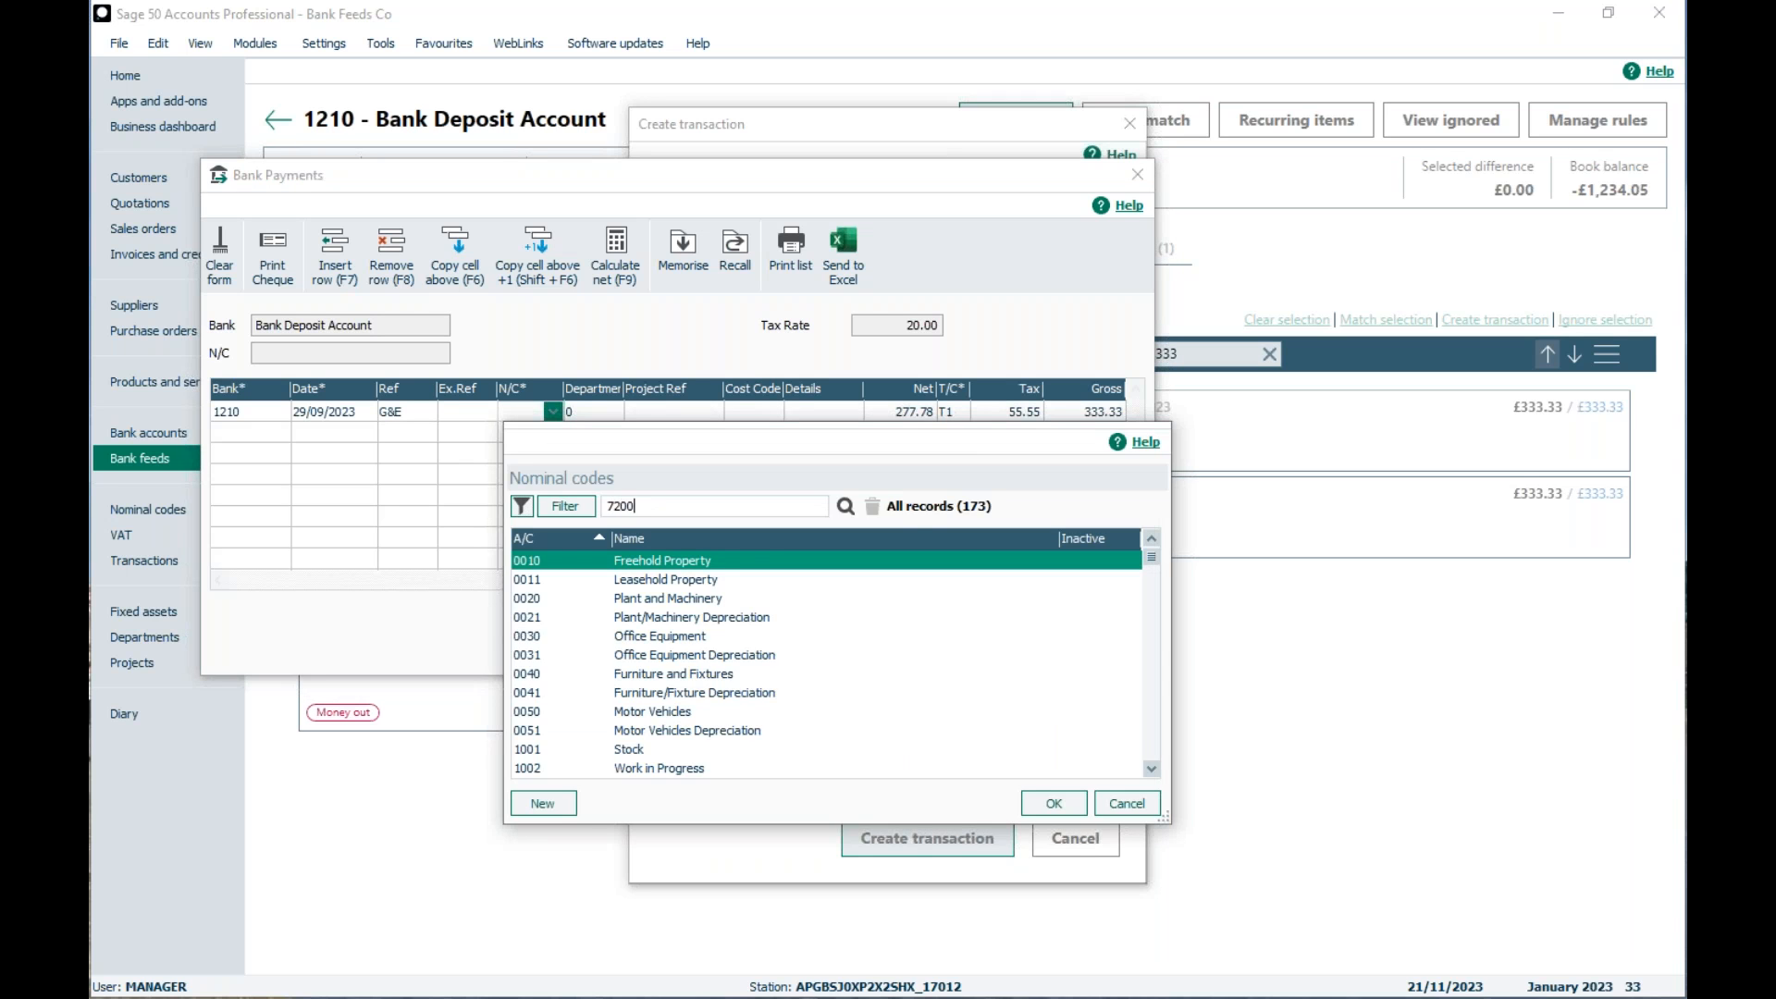
key("Return")
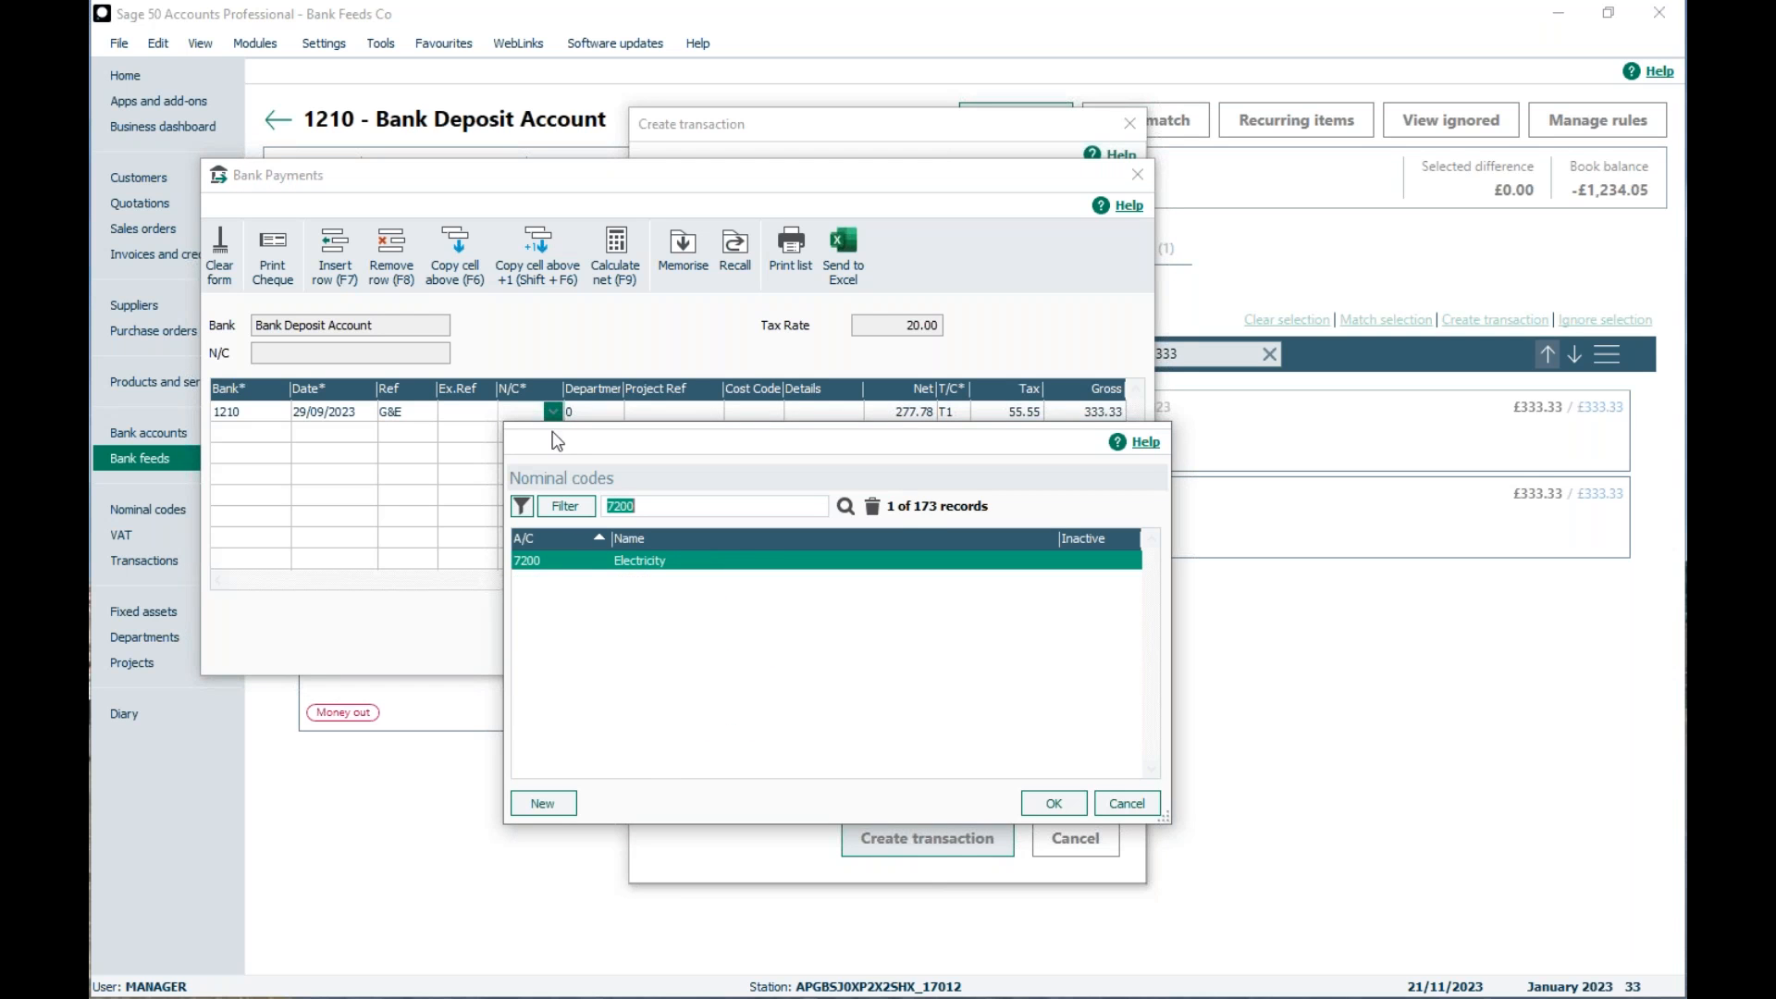
double_click(642, 565)
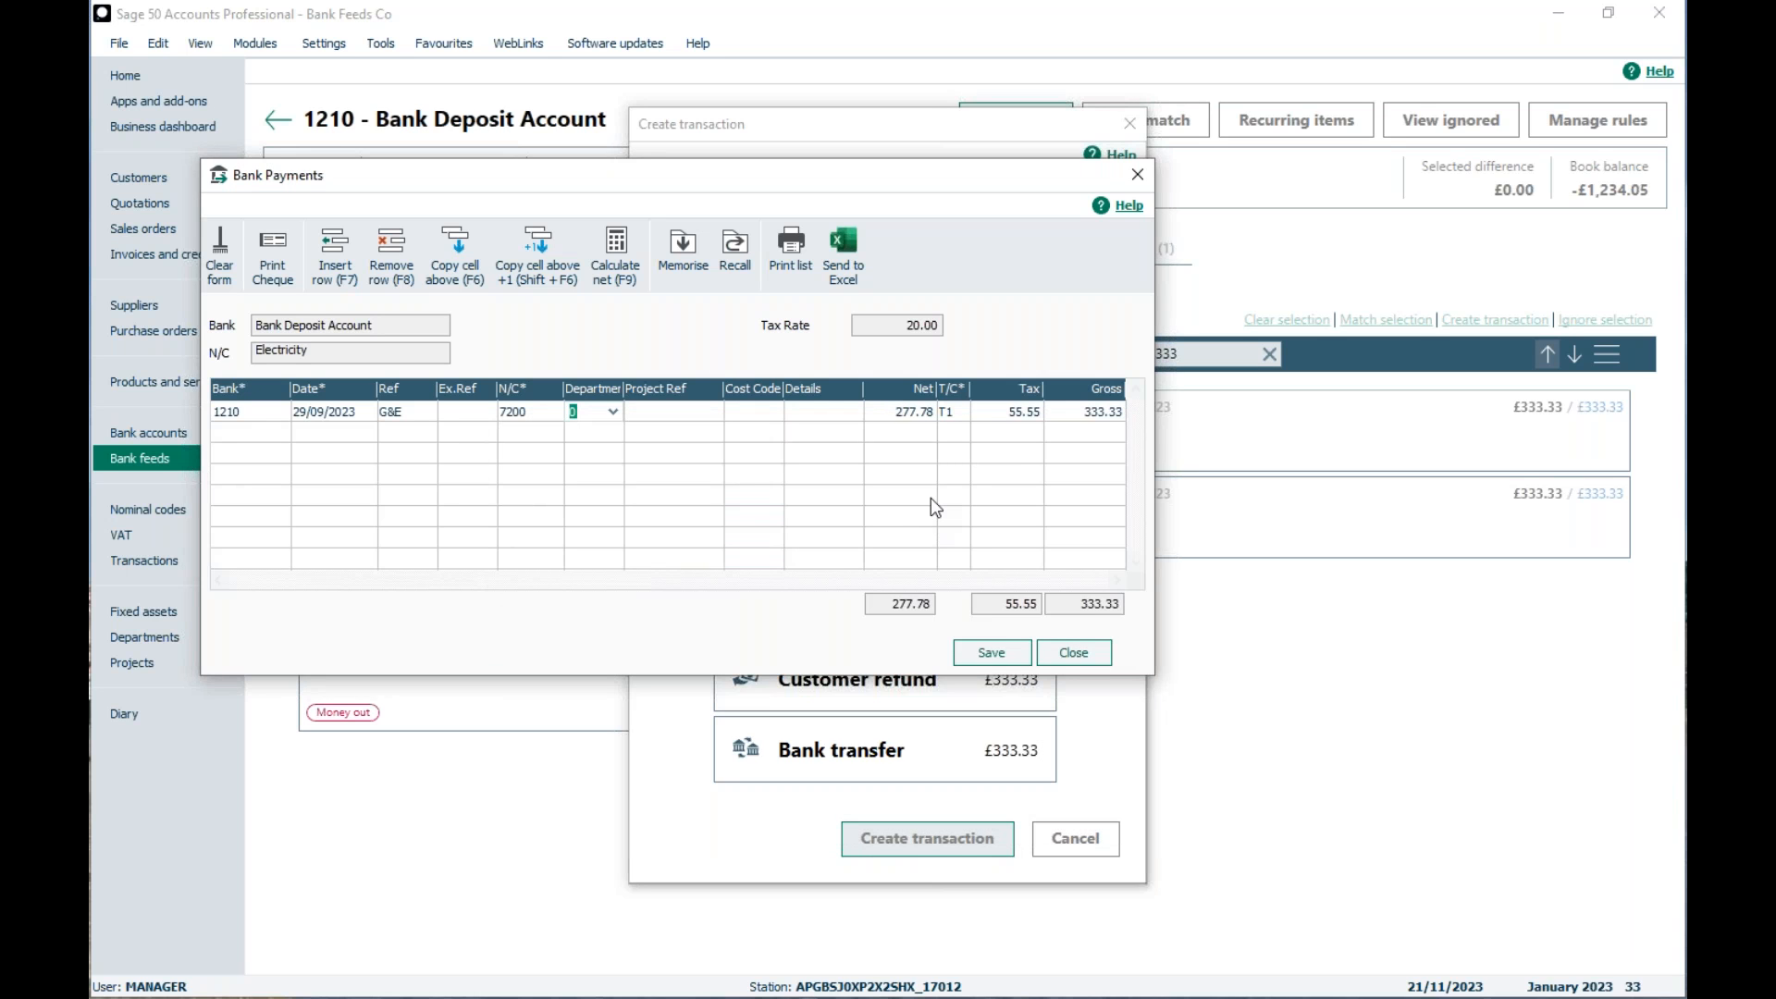
Step: Save the bank payment with tax code T1, widening the T/C column and the payment window to read the code
left_click(947, 412)
left_click(959, 413)
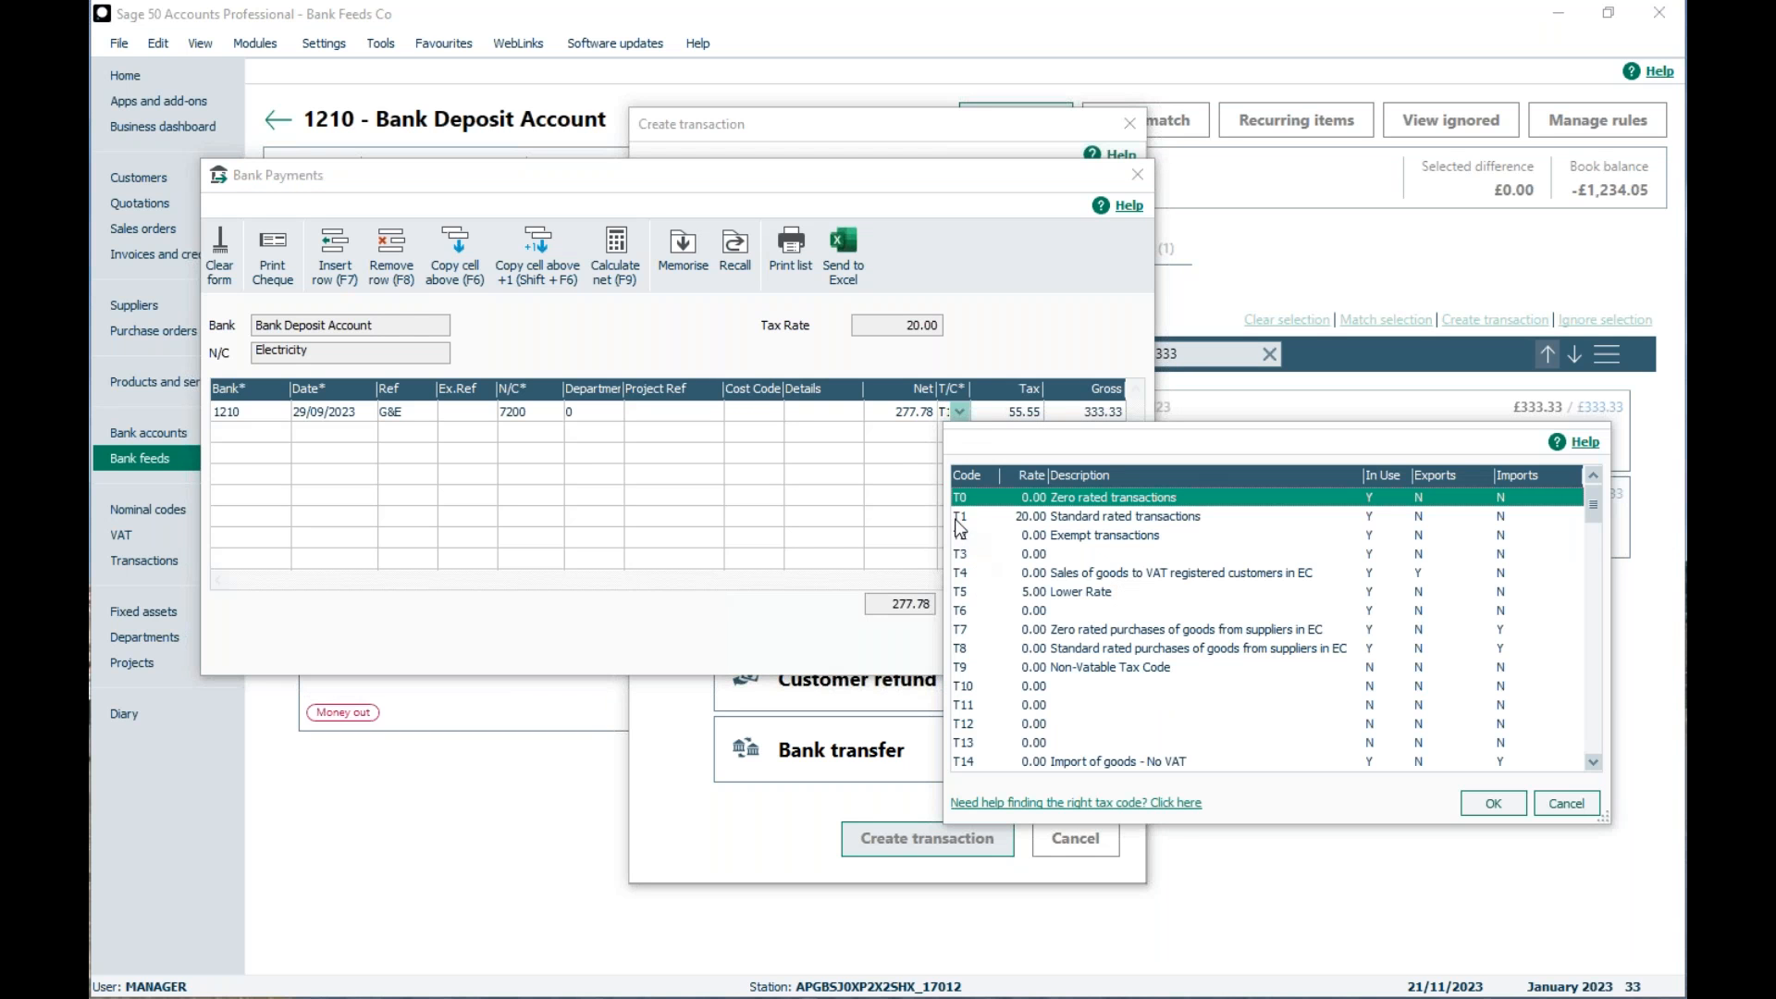
left_click(889, 465)
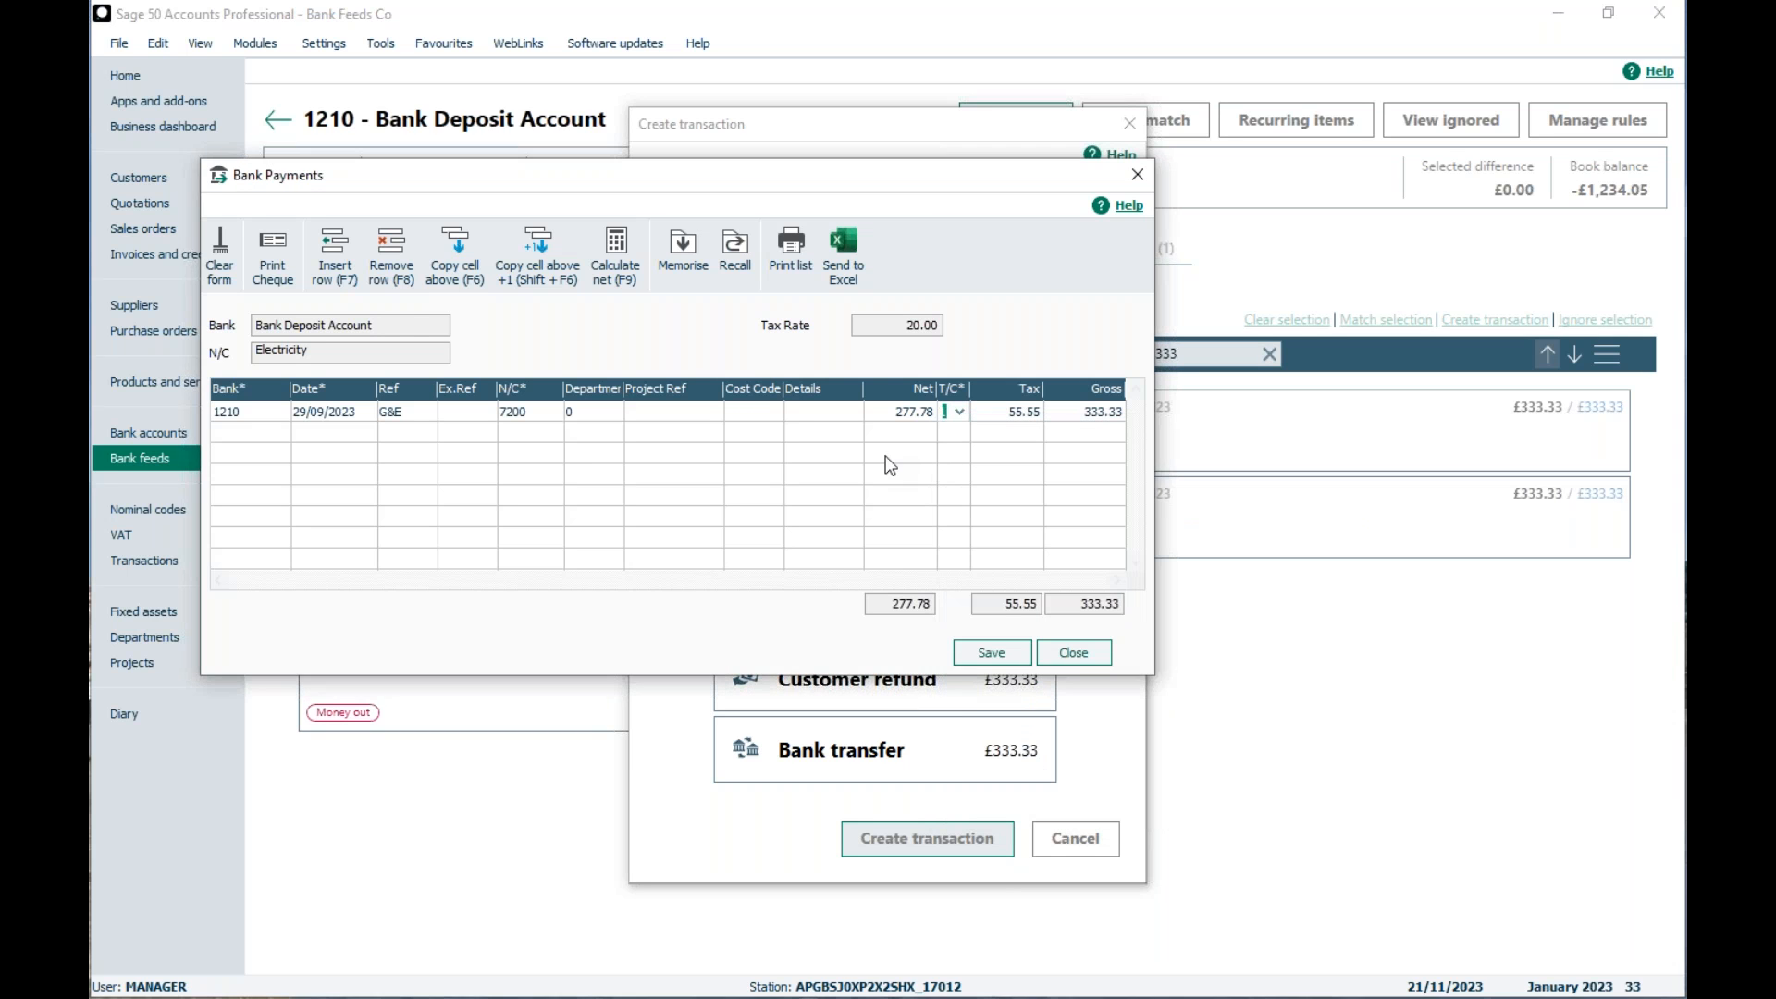
left_click_drag(971, 389, 993, 390)
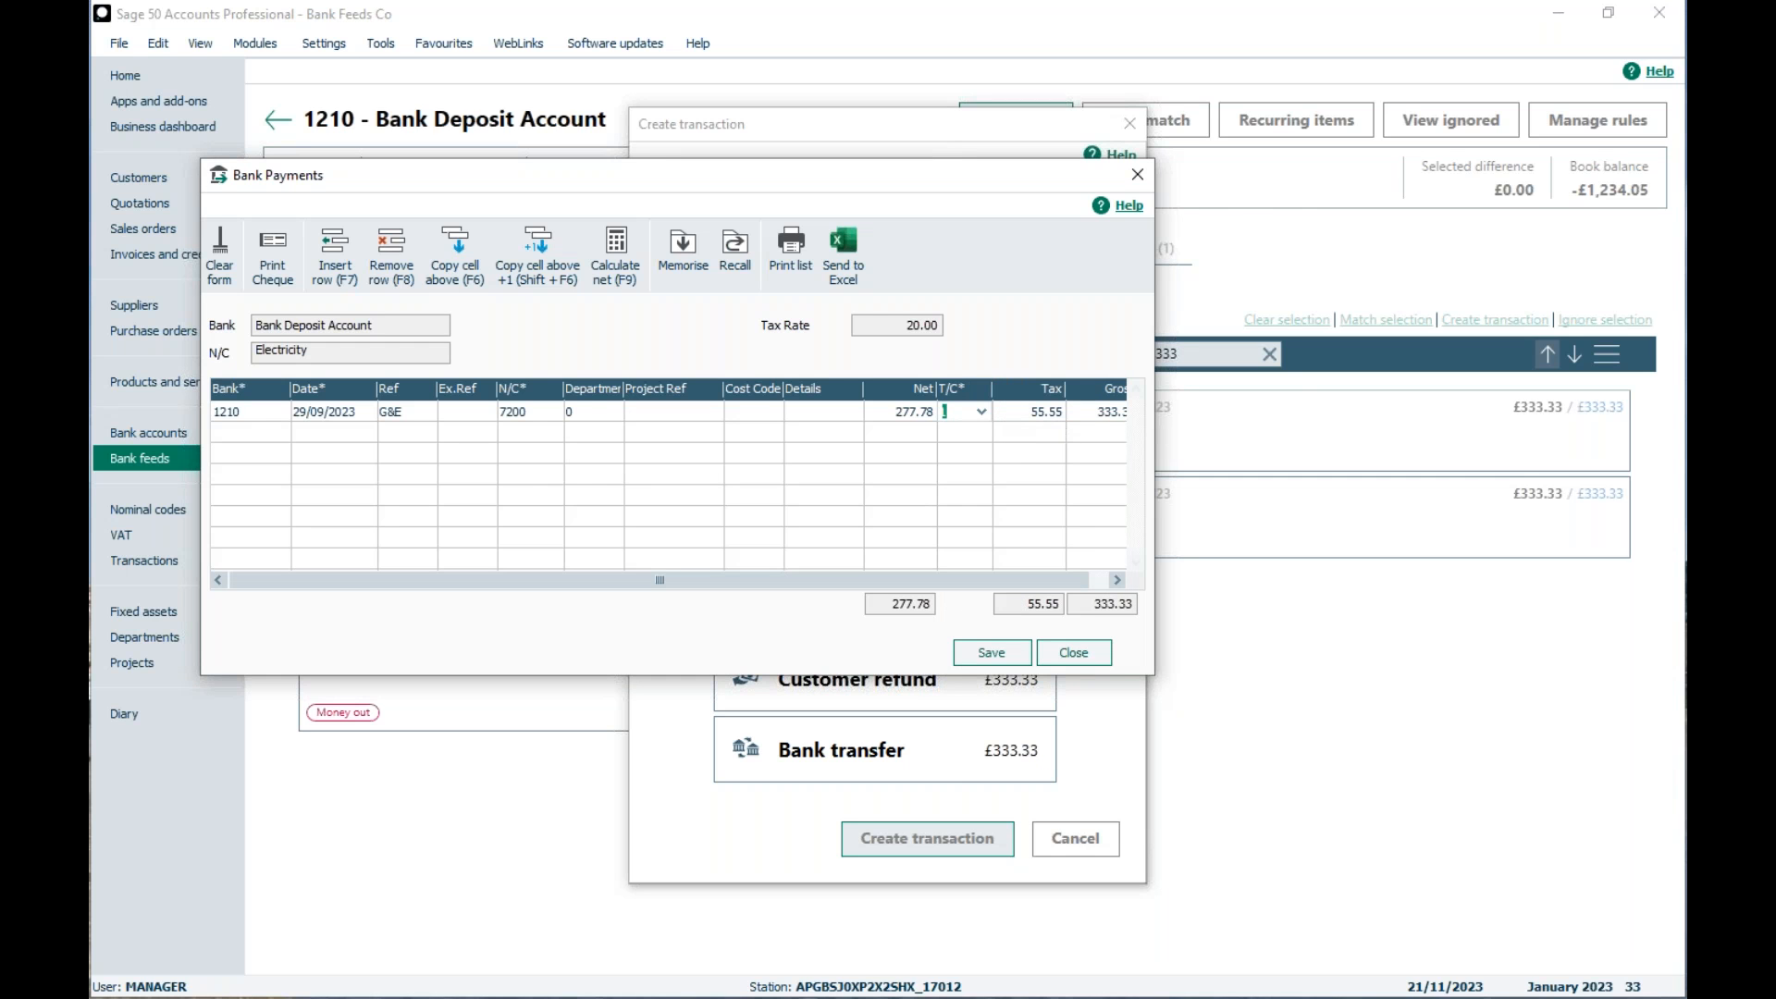
left_click_drag(1156, 428, 1281, 430)
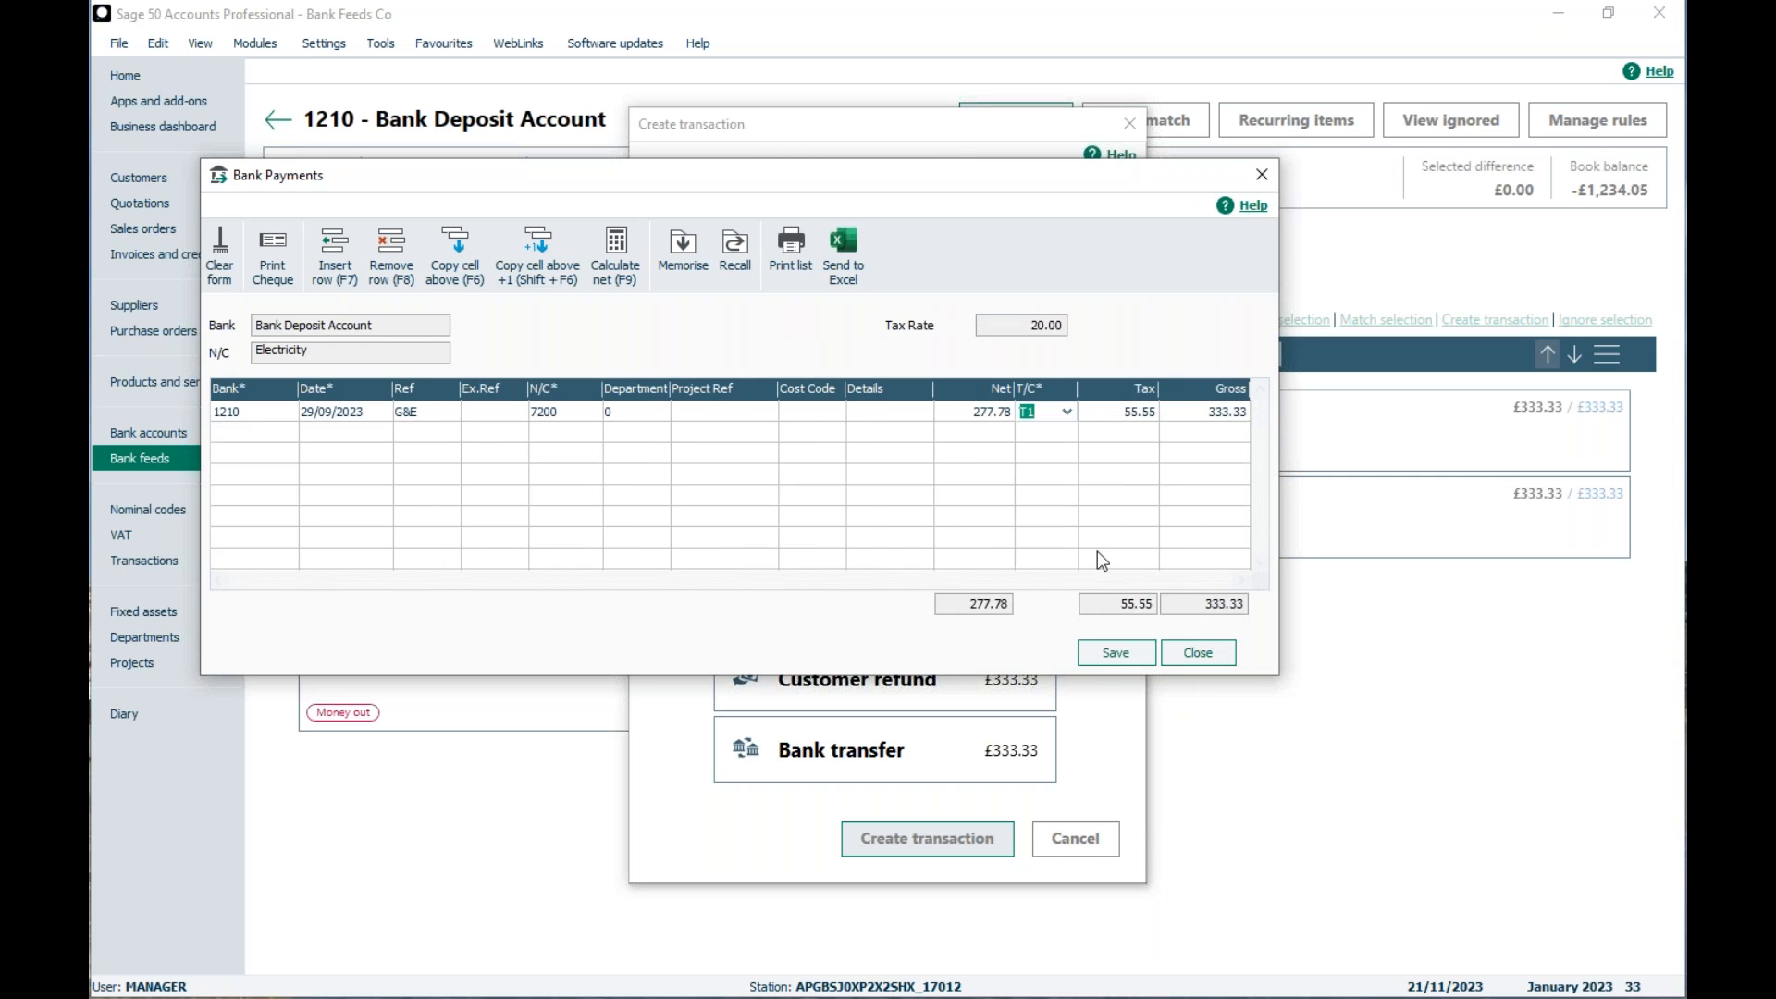
left_click(1103, 655)
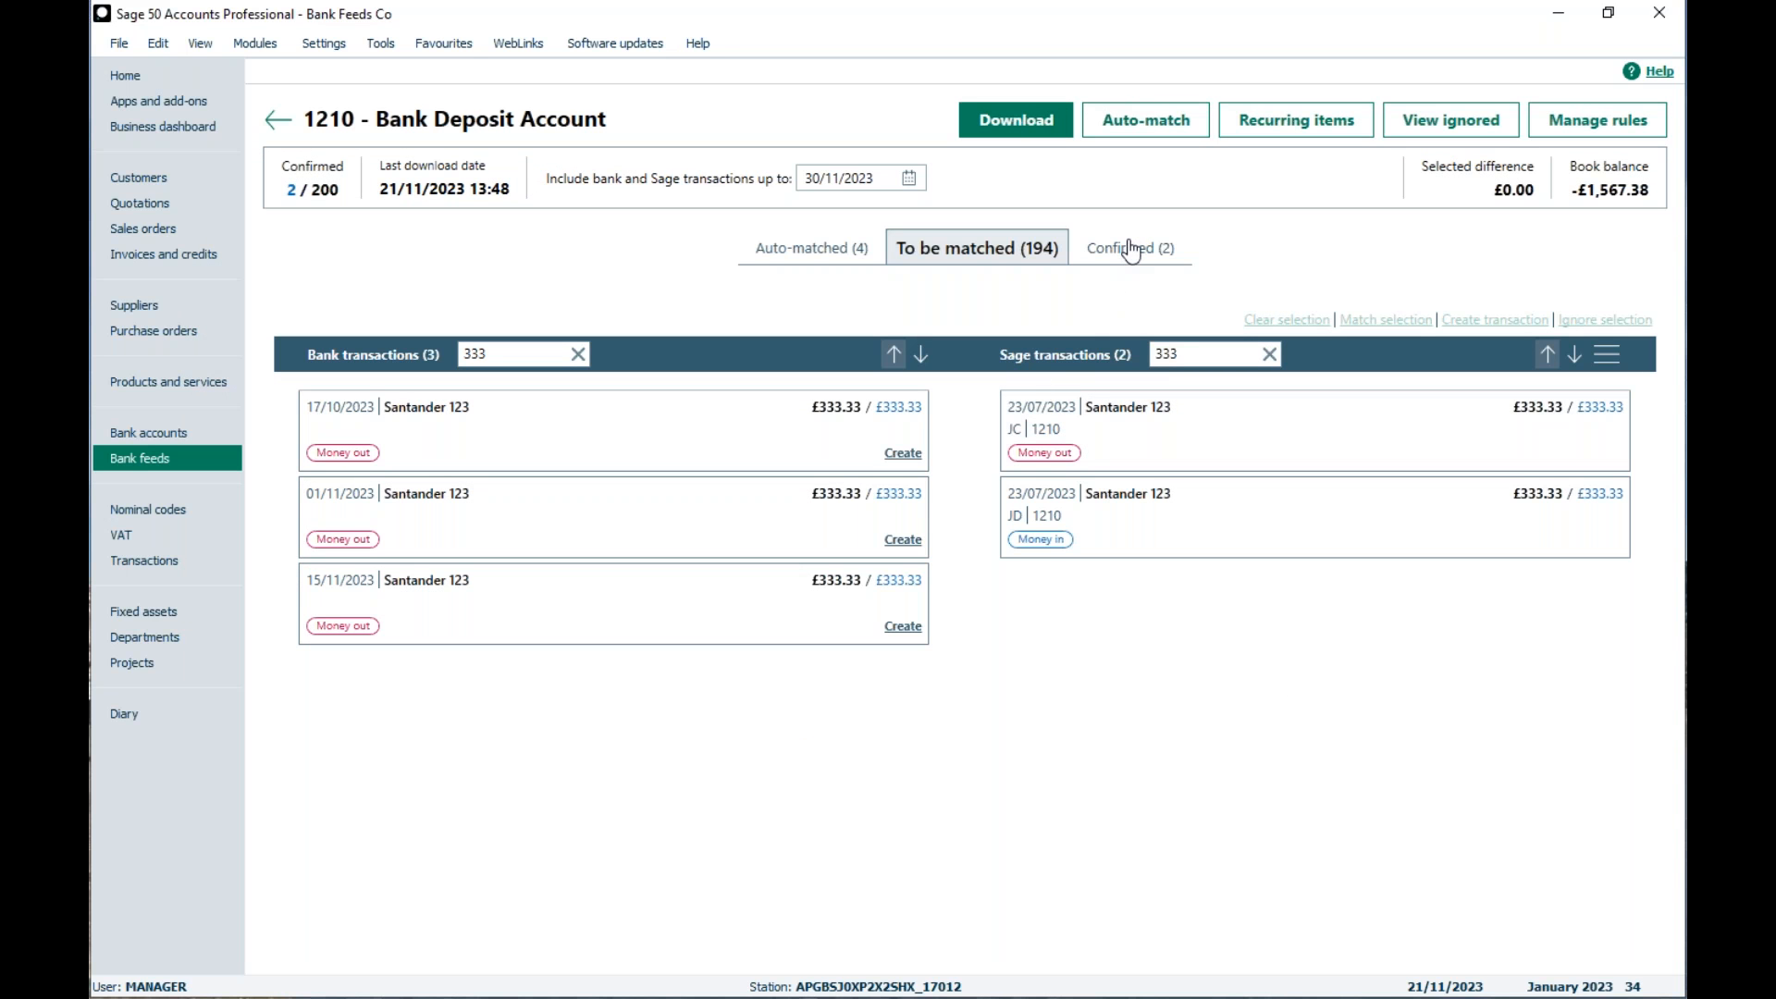
Step: Create a bank rule from the confirmed 29/09/2023 Santander 123 transaction and name it Gas & Electric
left_click(1133, 259)
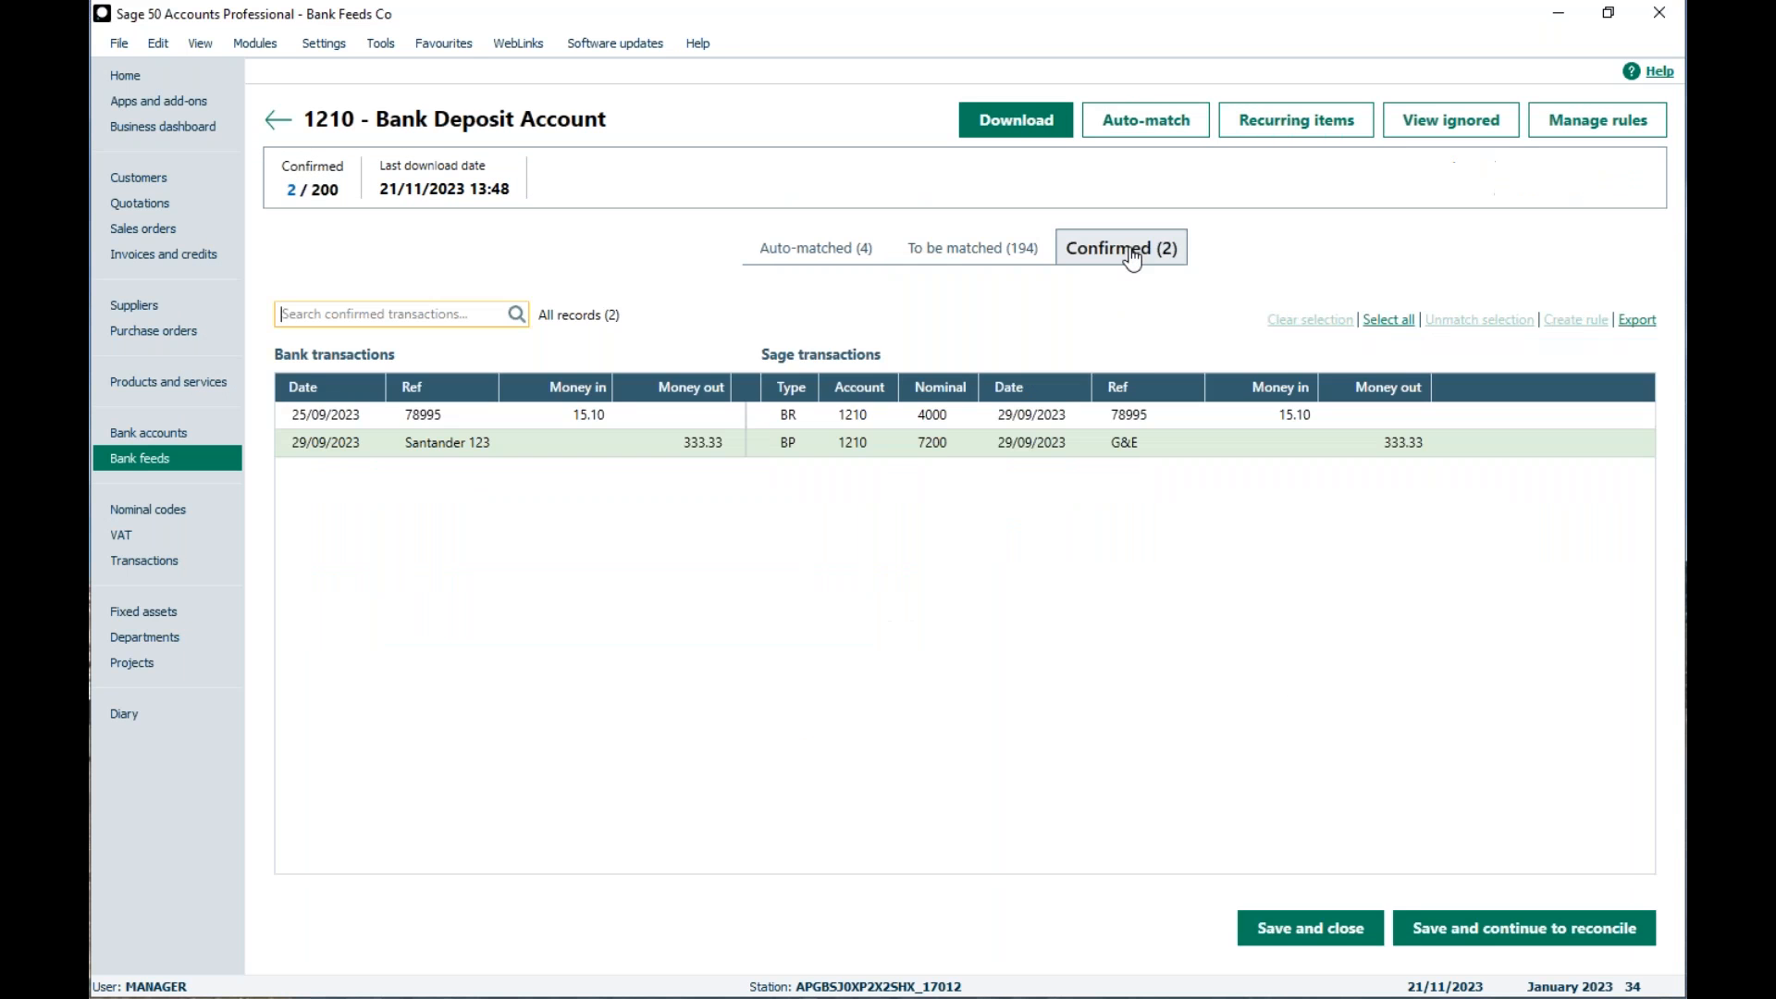
left_click(417, 446)
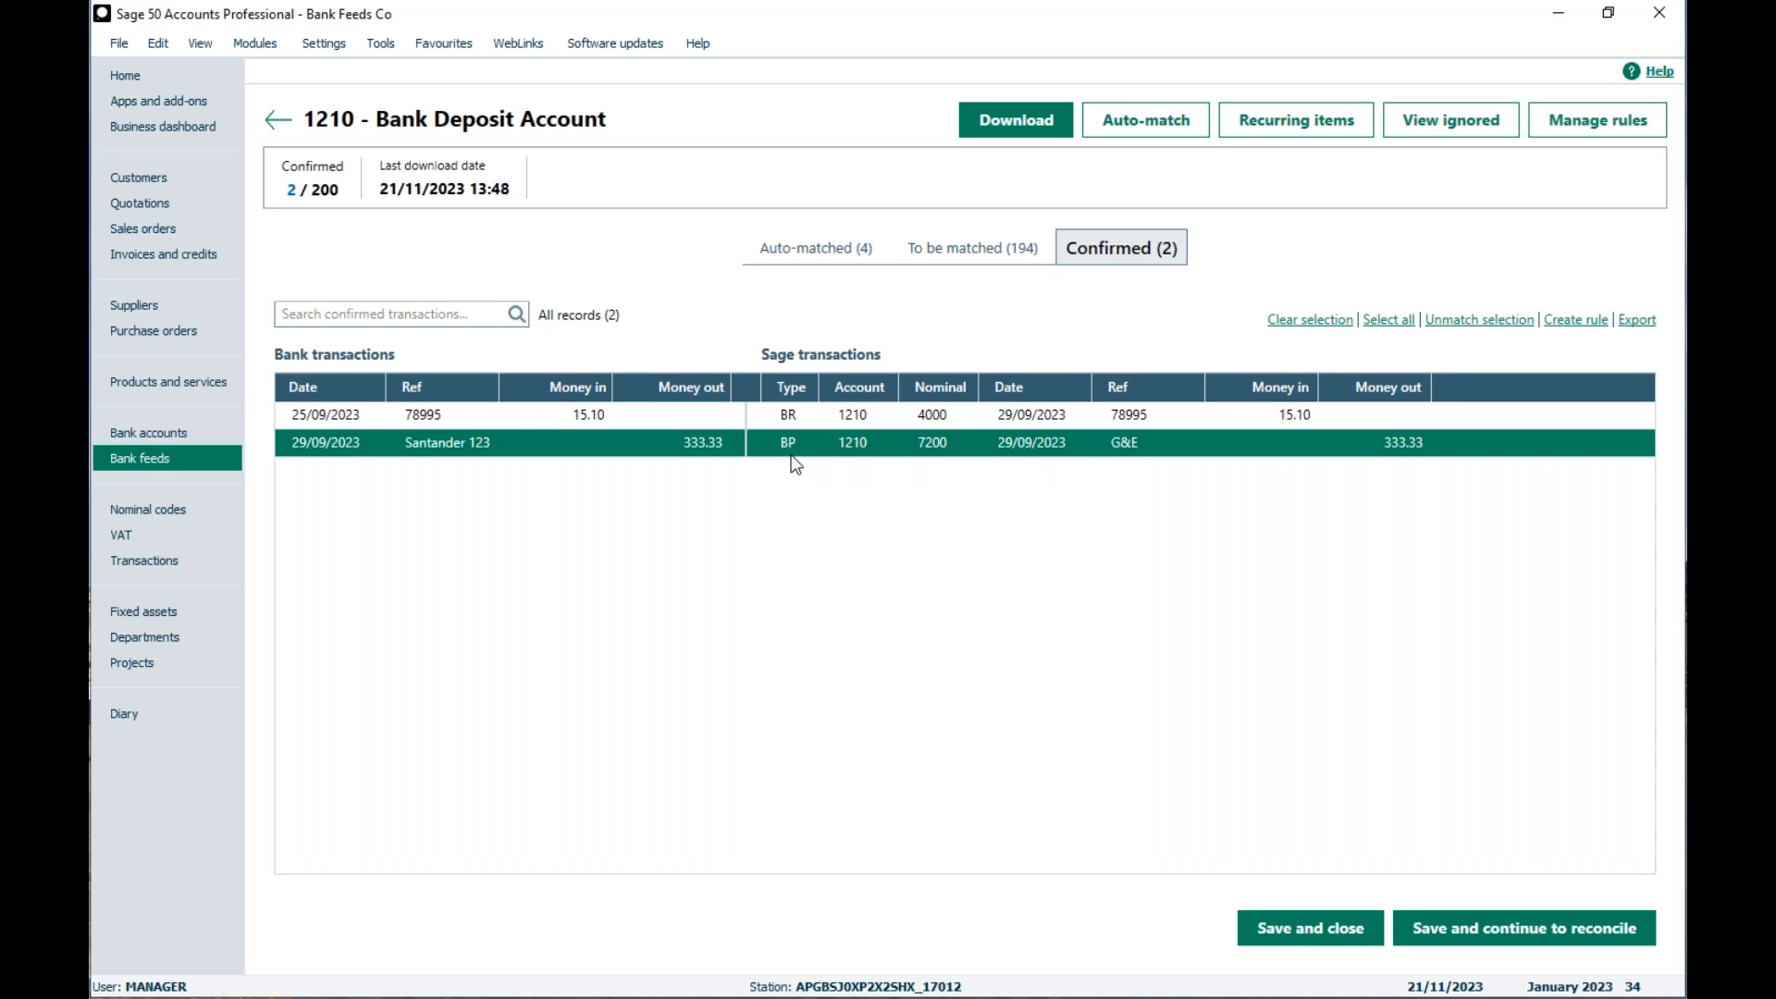
left_click(1578, 323)
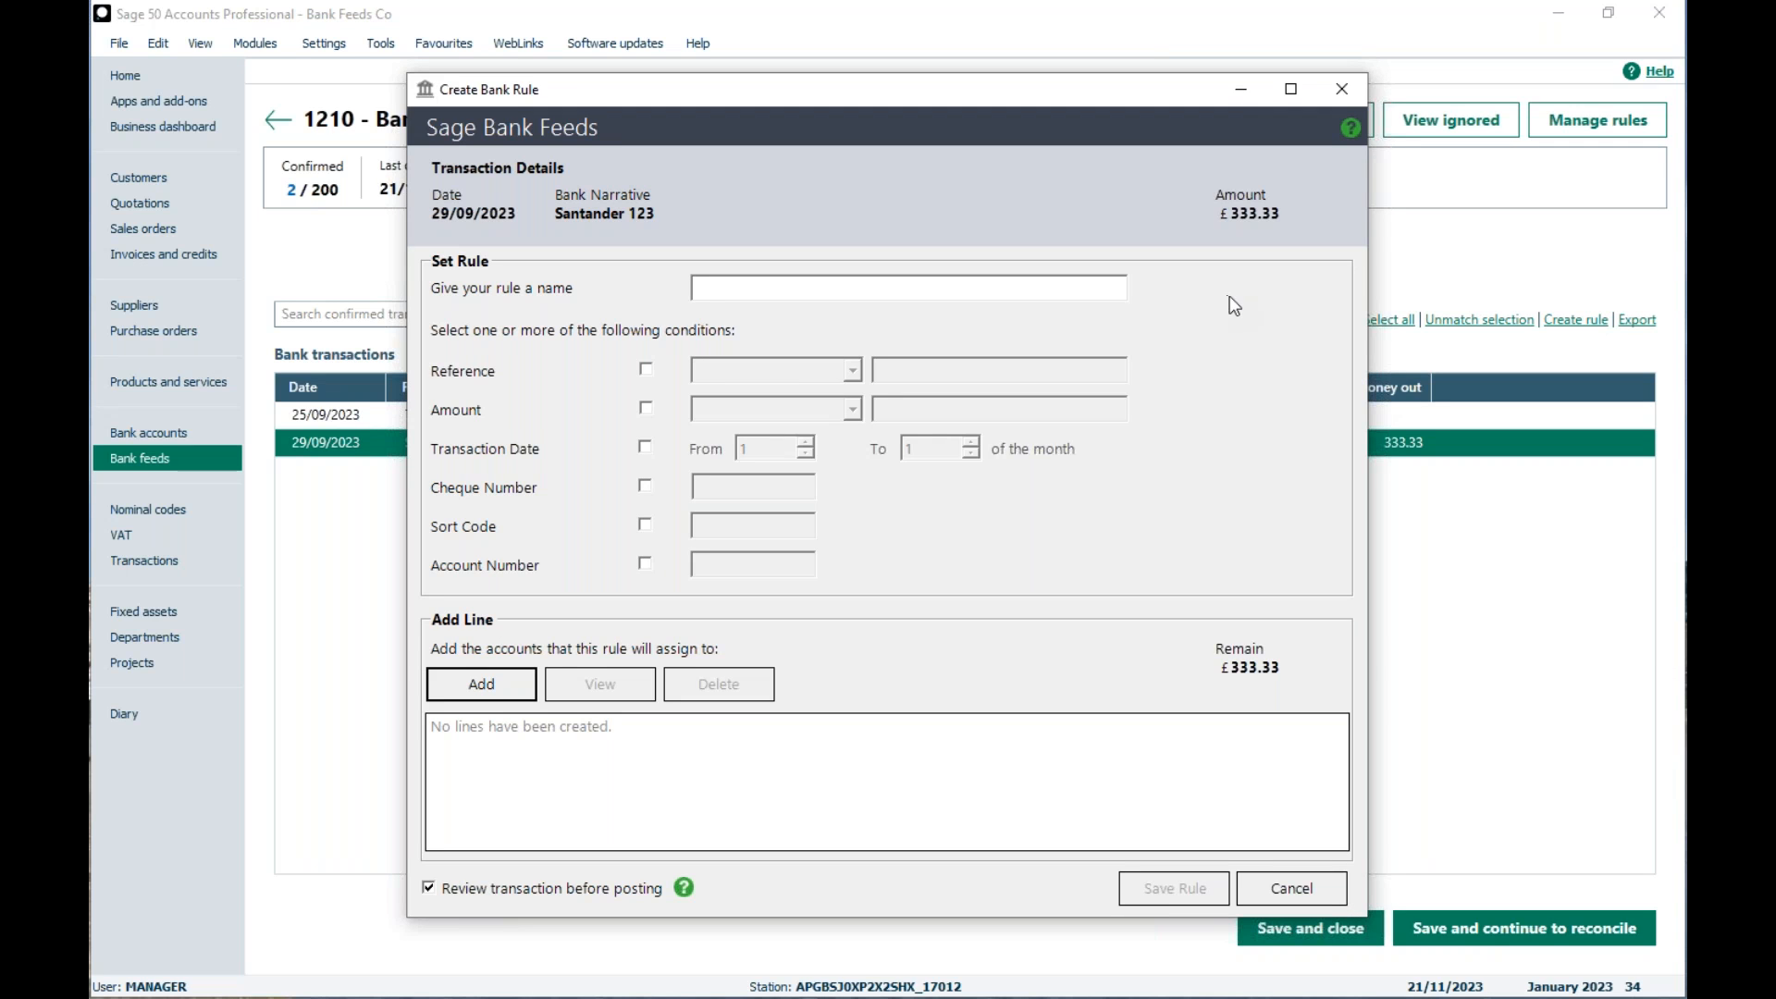
left_click(723, 292)
type("Gas & Electric")
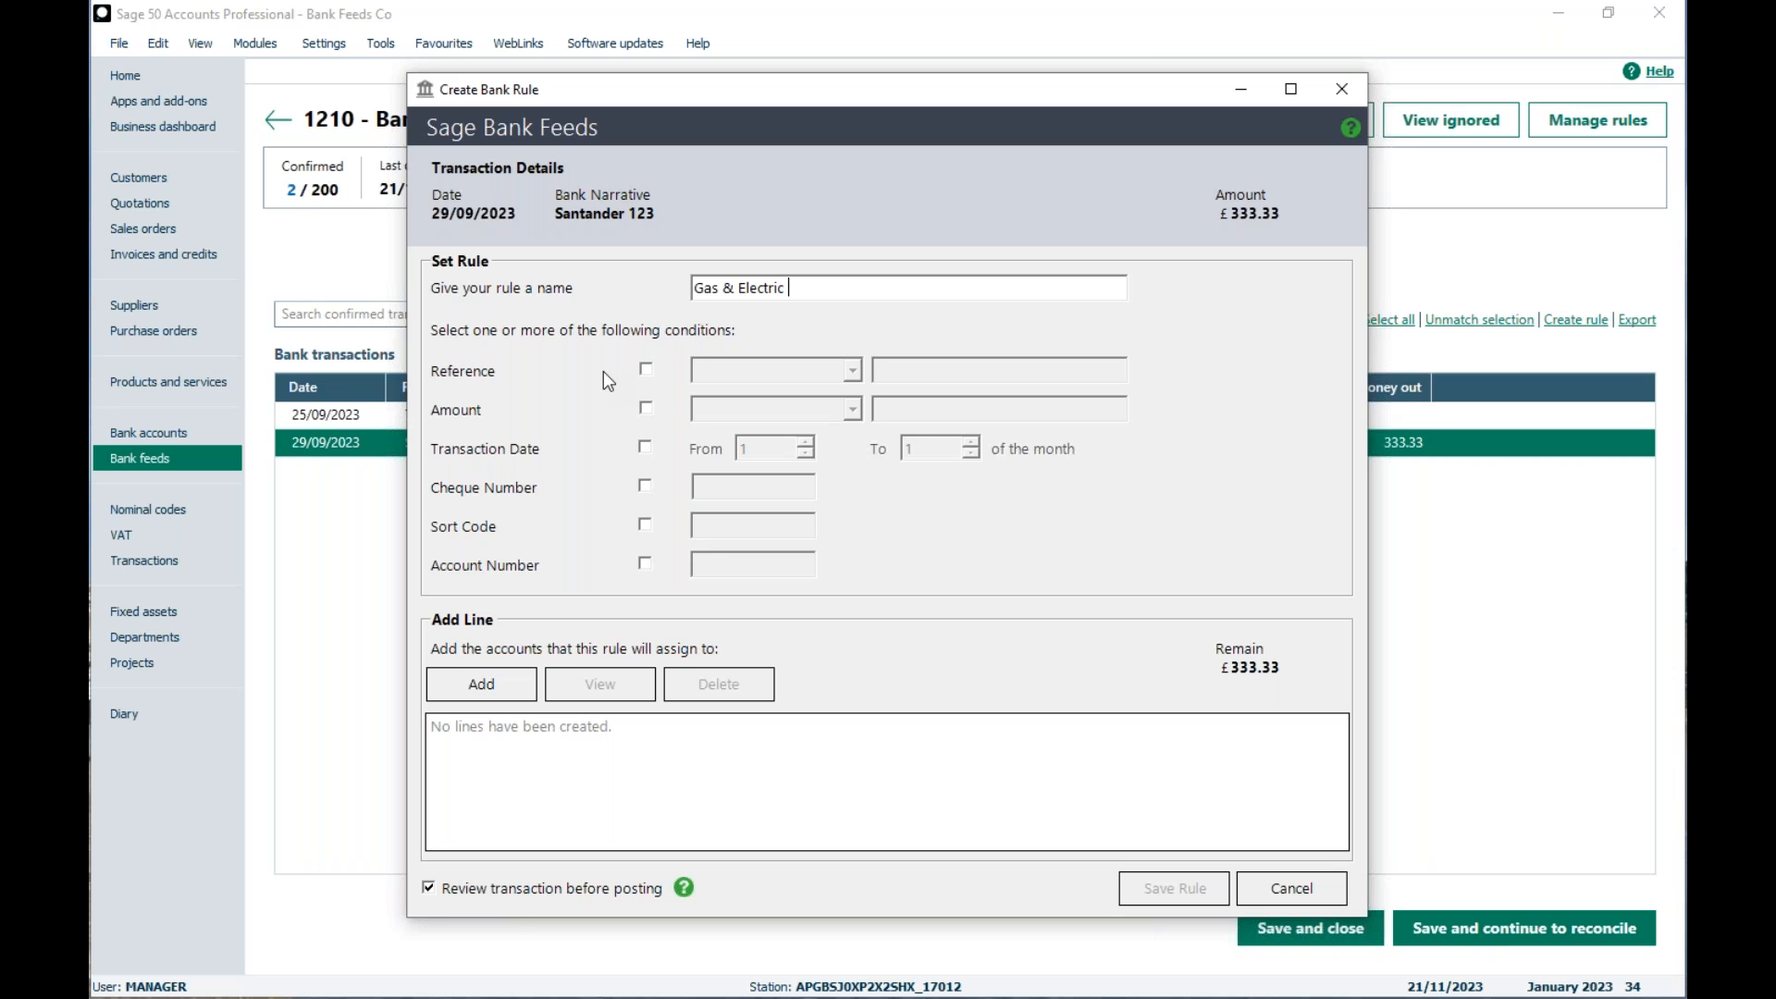
Step: Add rule conditions so the reference equals Santander 123 and the amount equals 333.33
left_click(645, 370)
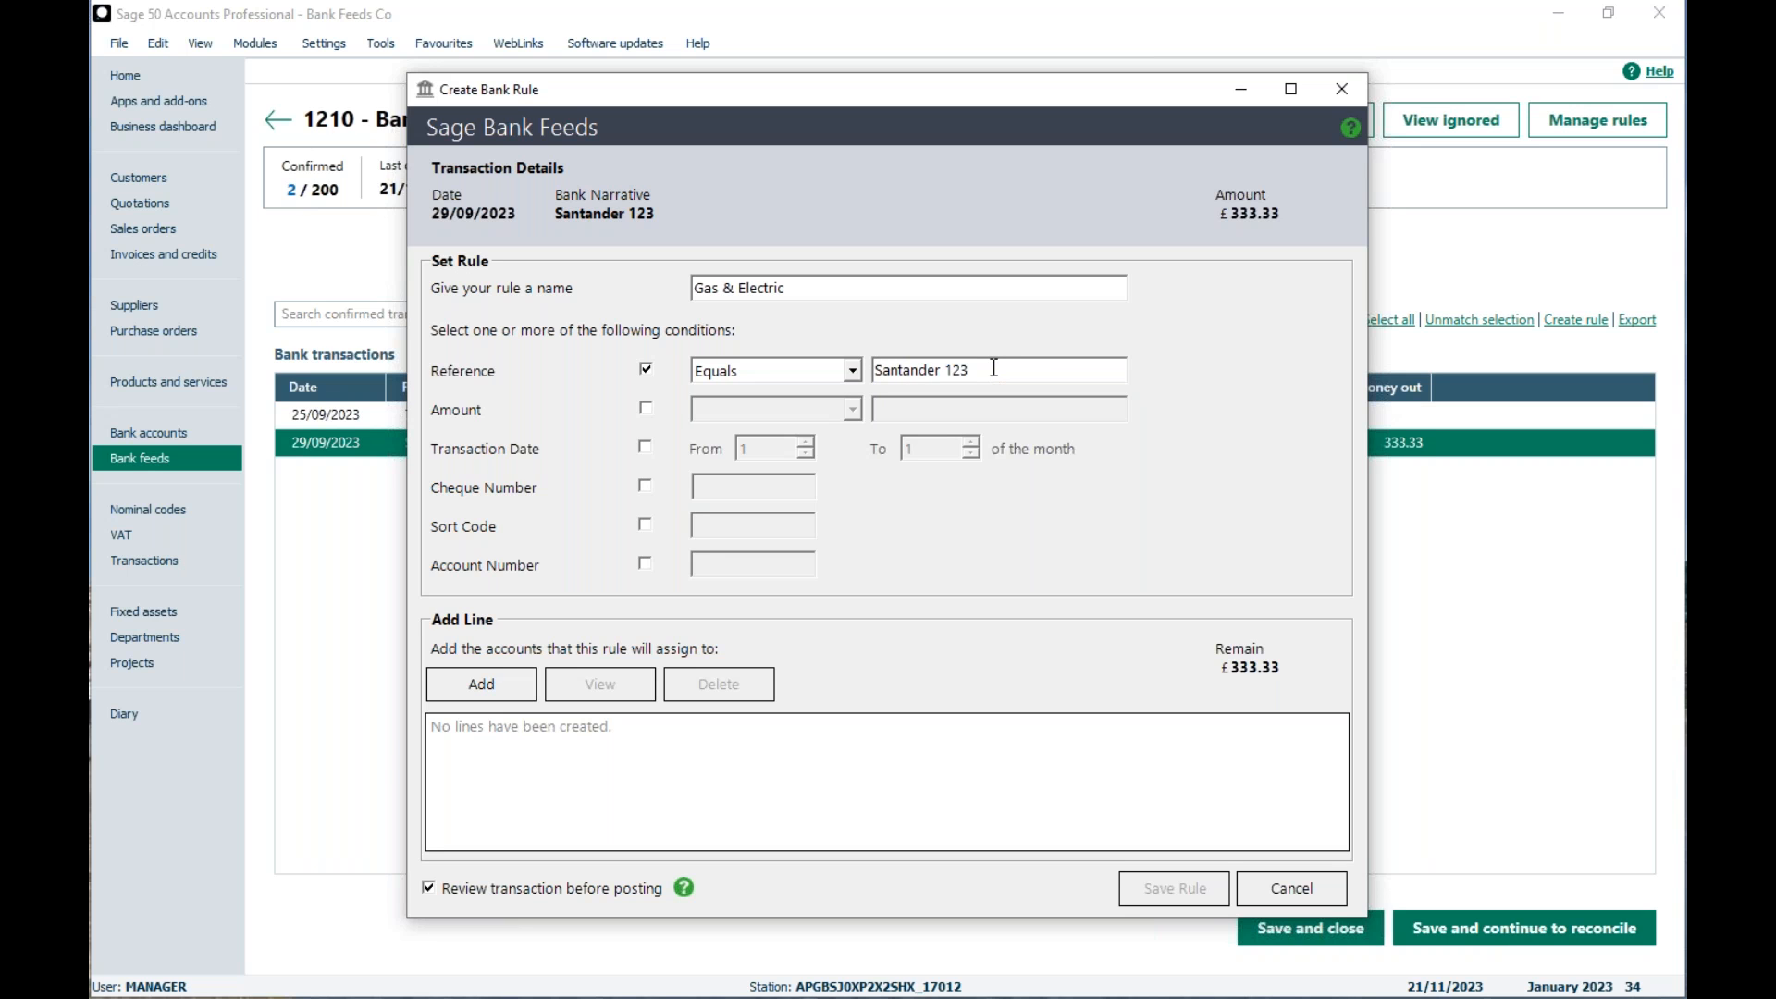
left_click(853, 370)
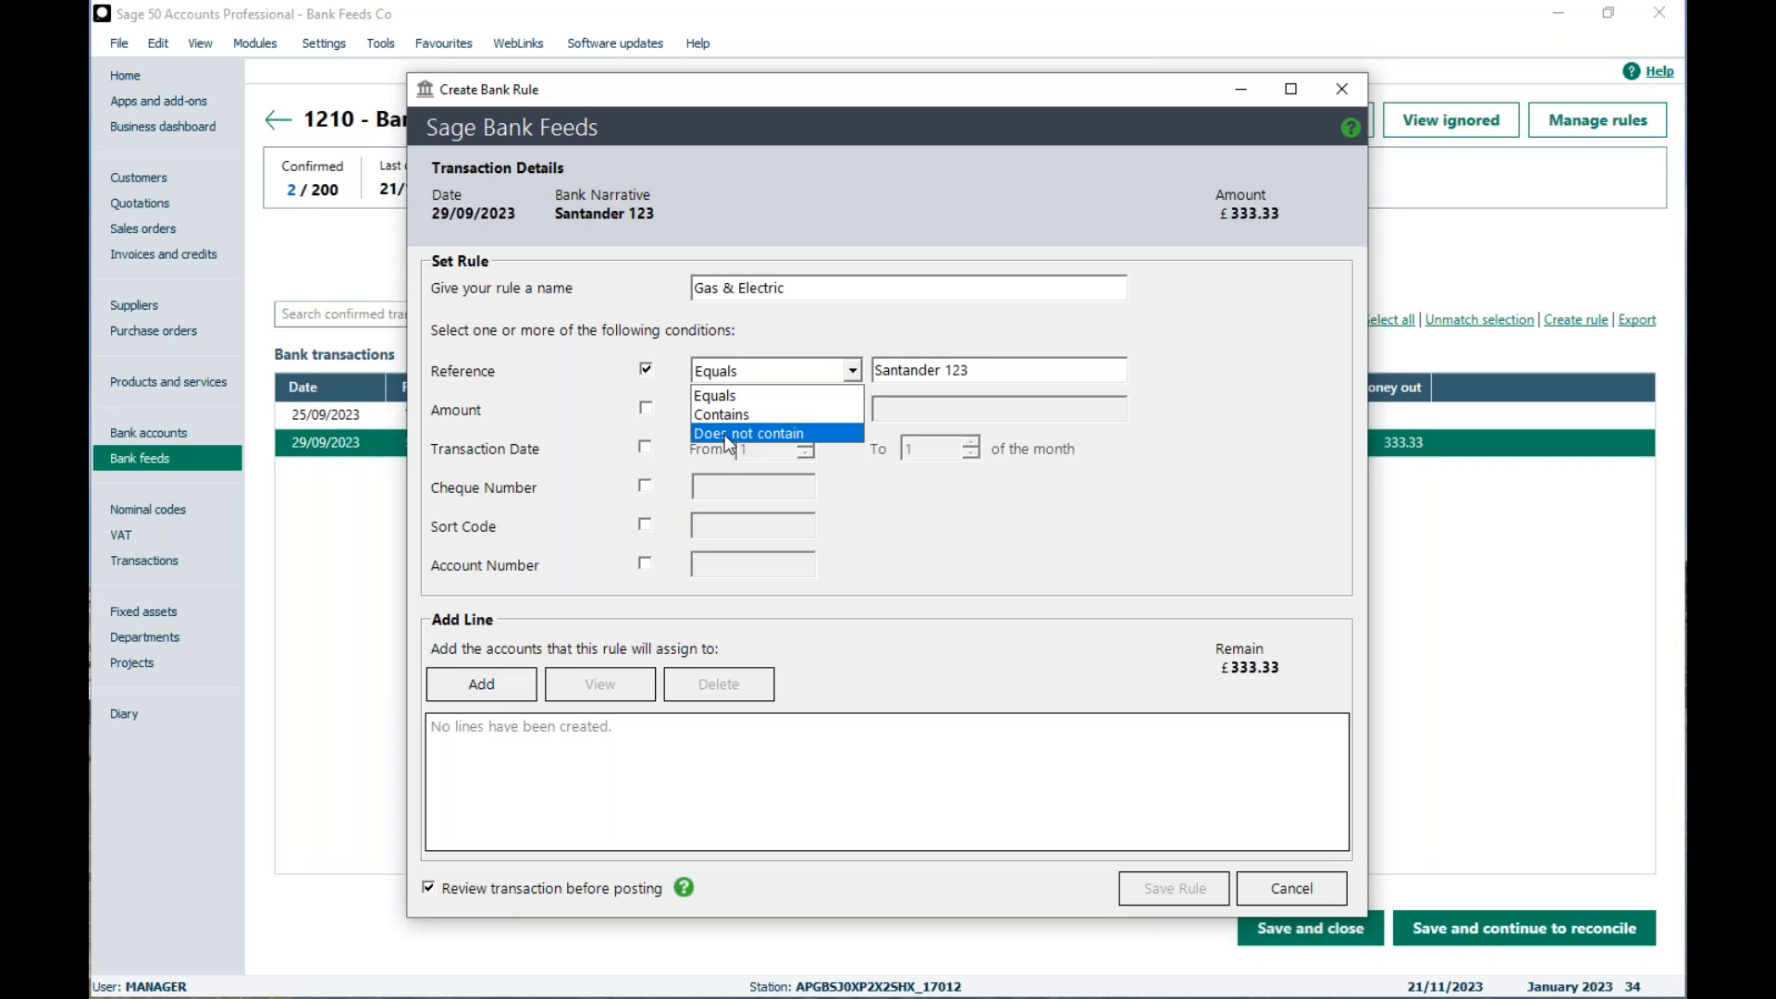
left_click(730, 393)
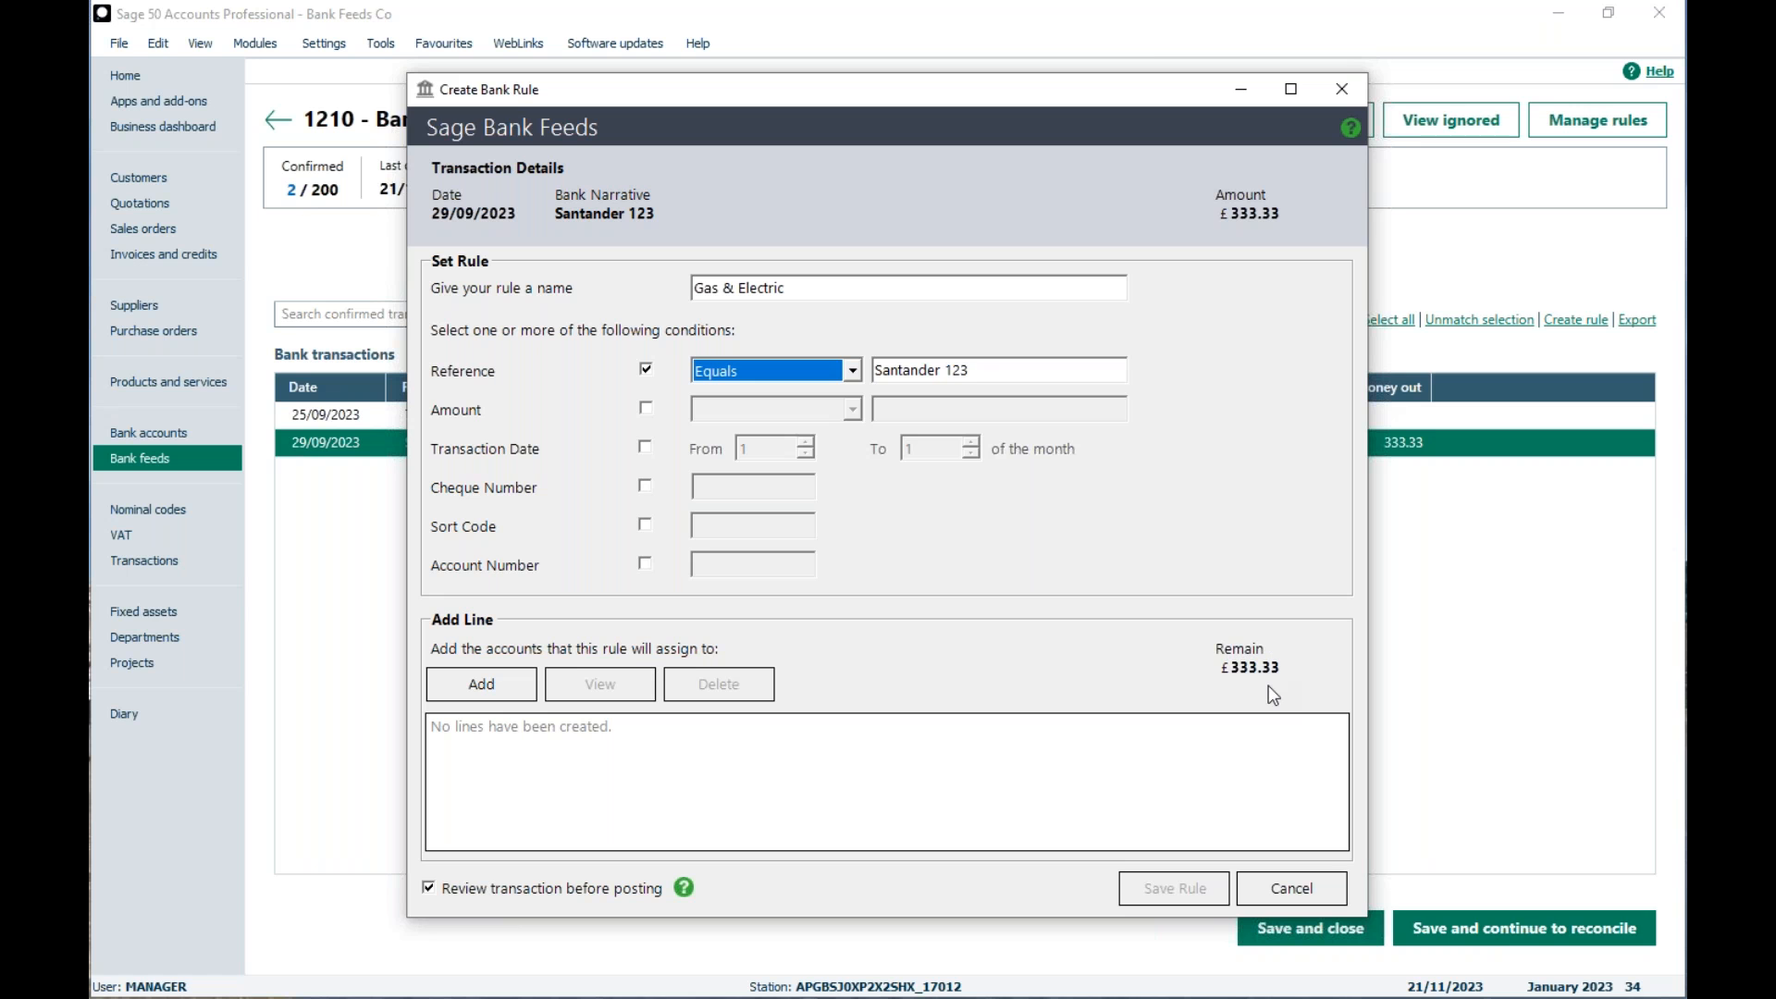
left_click(508, 682)
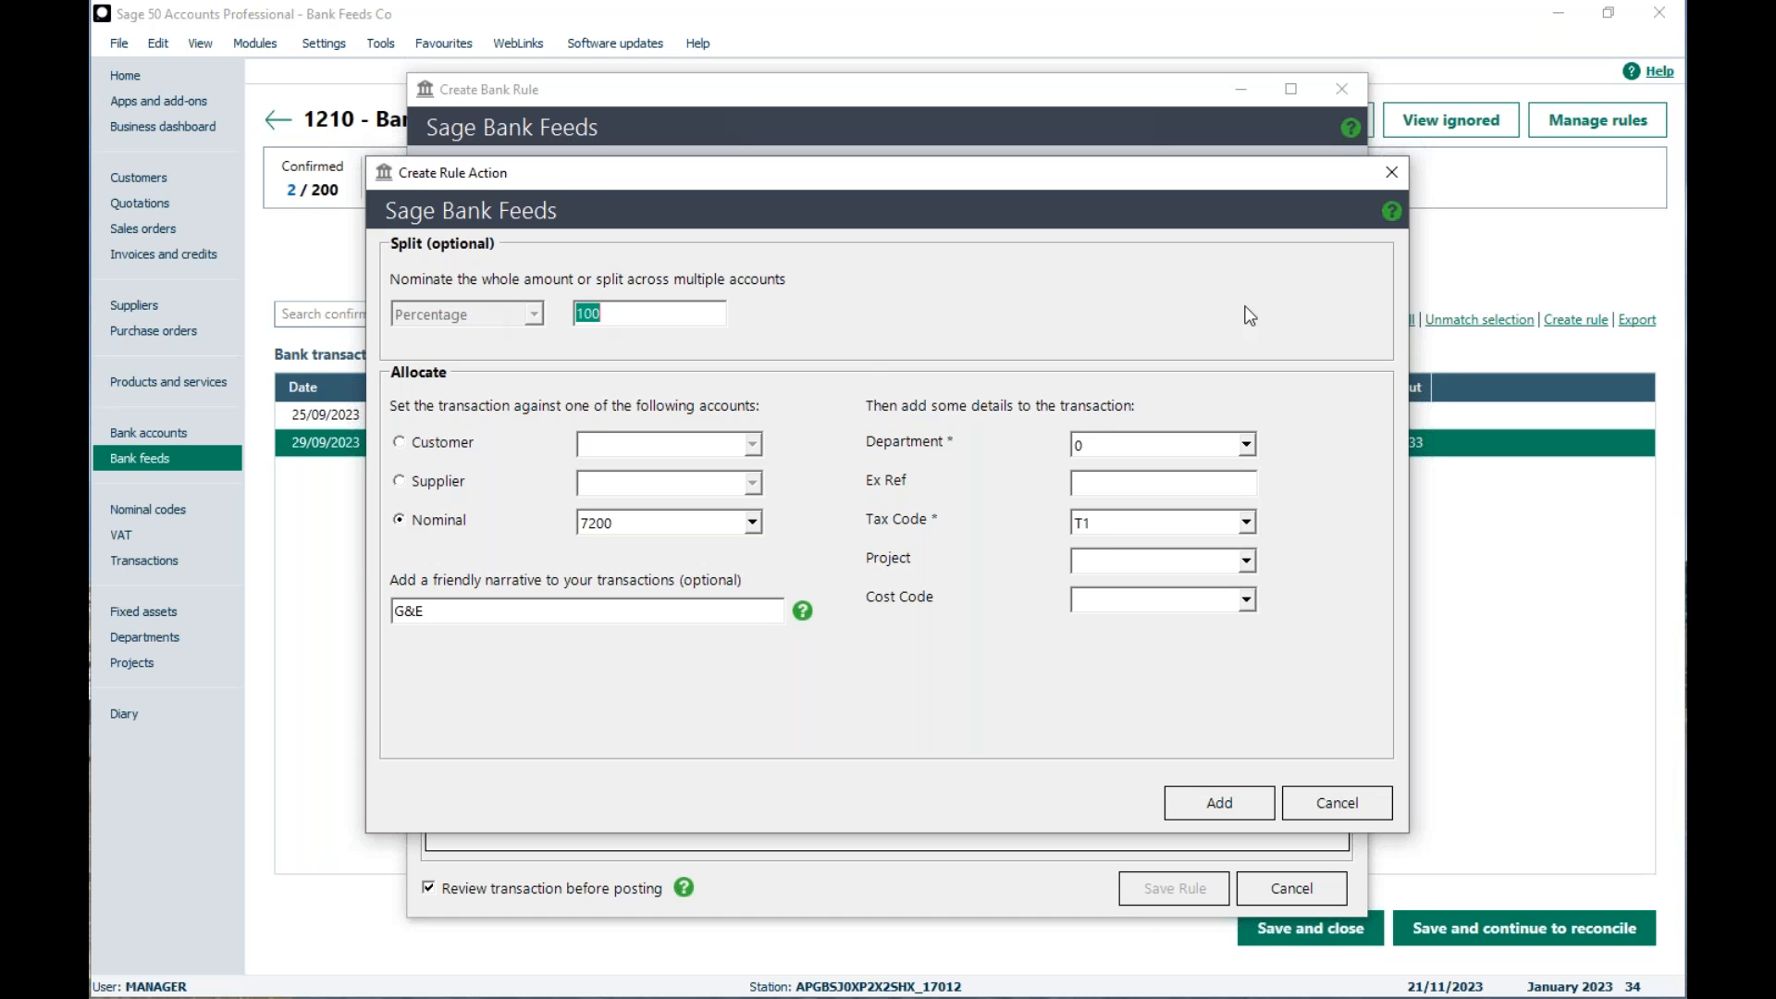
left_click(1392, 172)
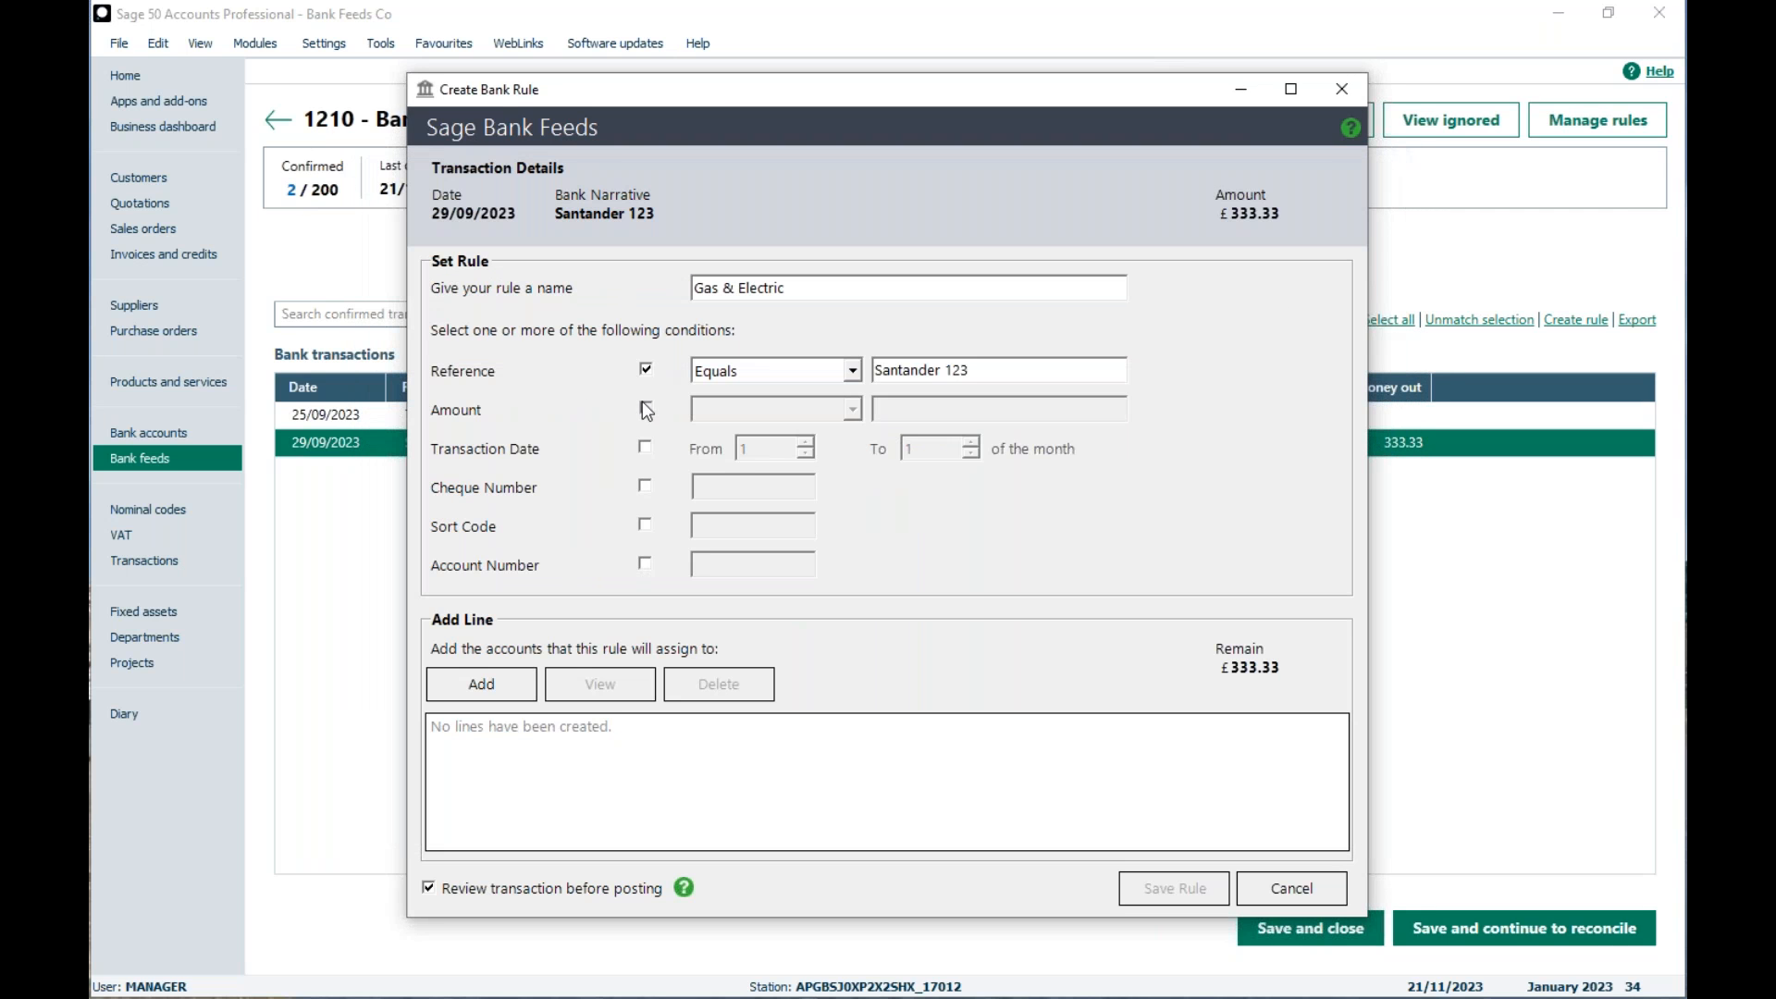
left_click(644, 408)
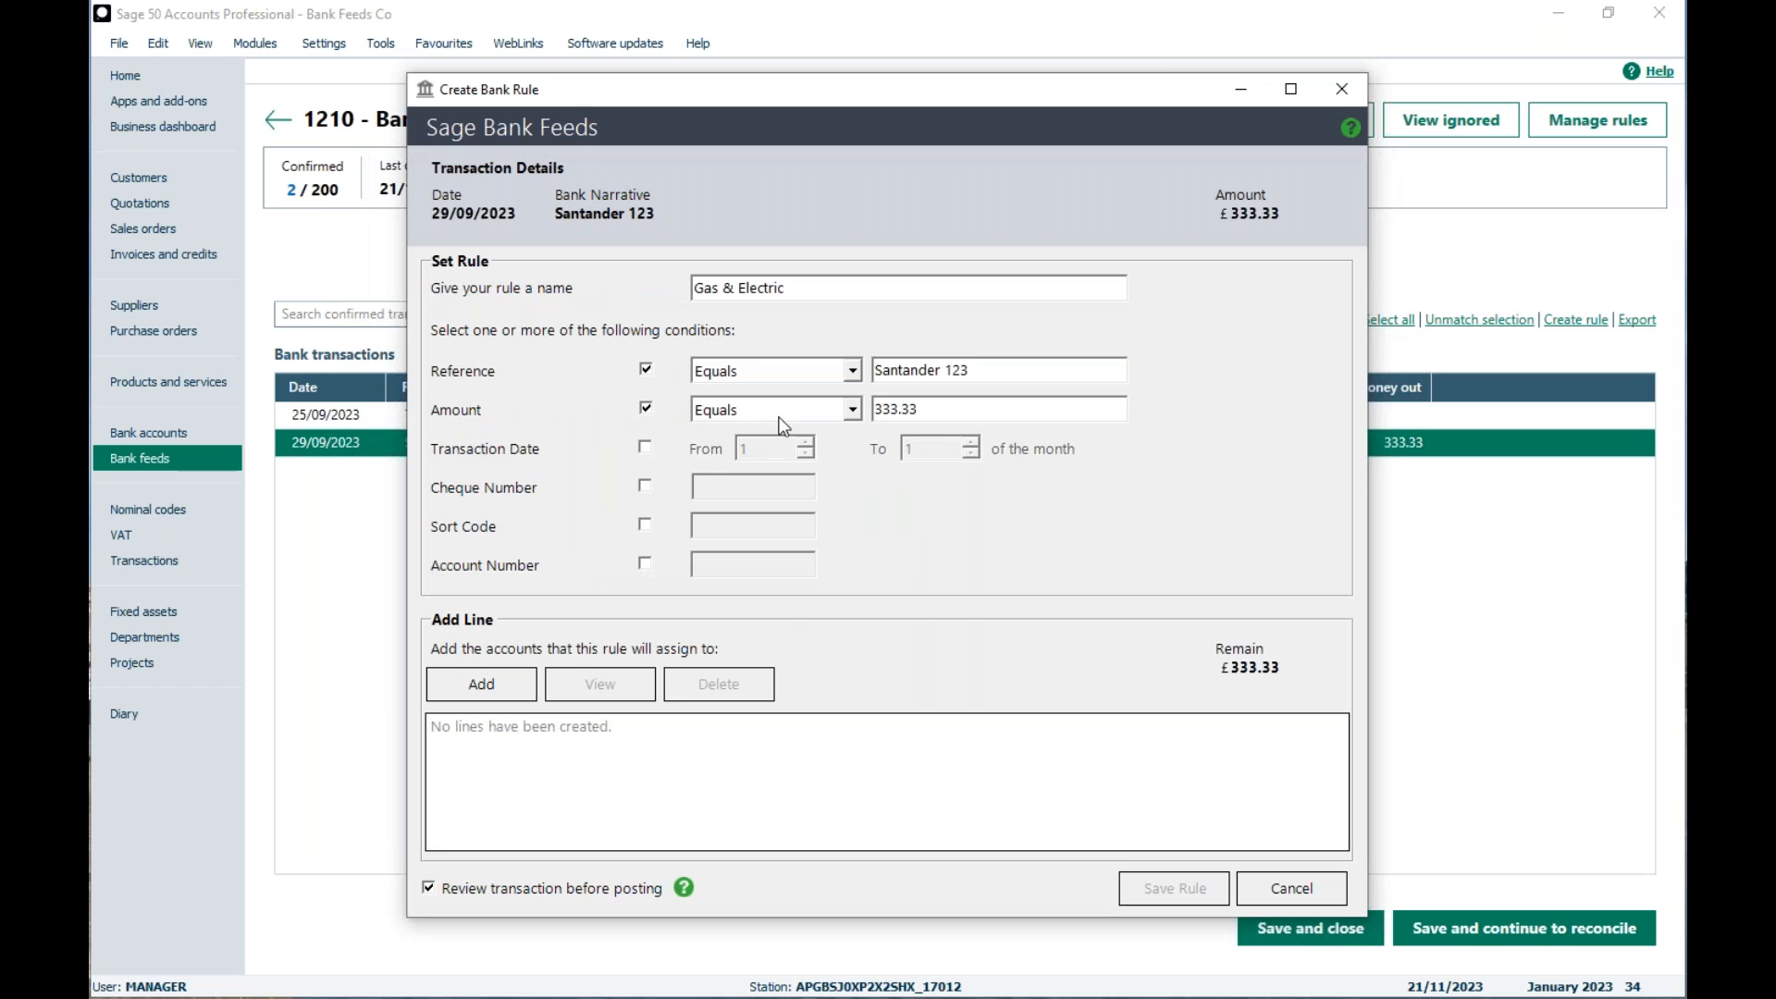
Step: Examine the value and percentage split options for a new rule line, then leave without adding it
left_click(460, 689)
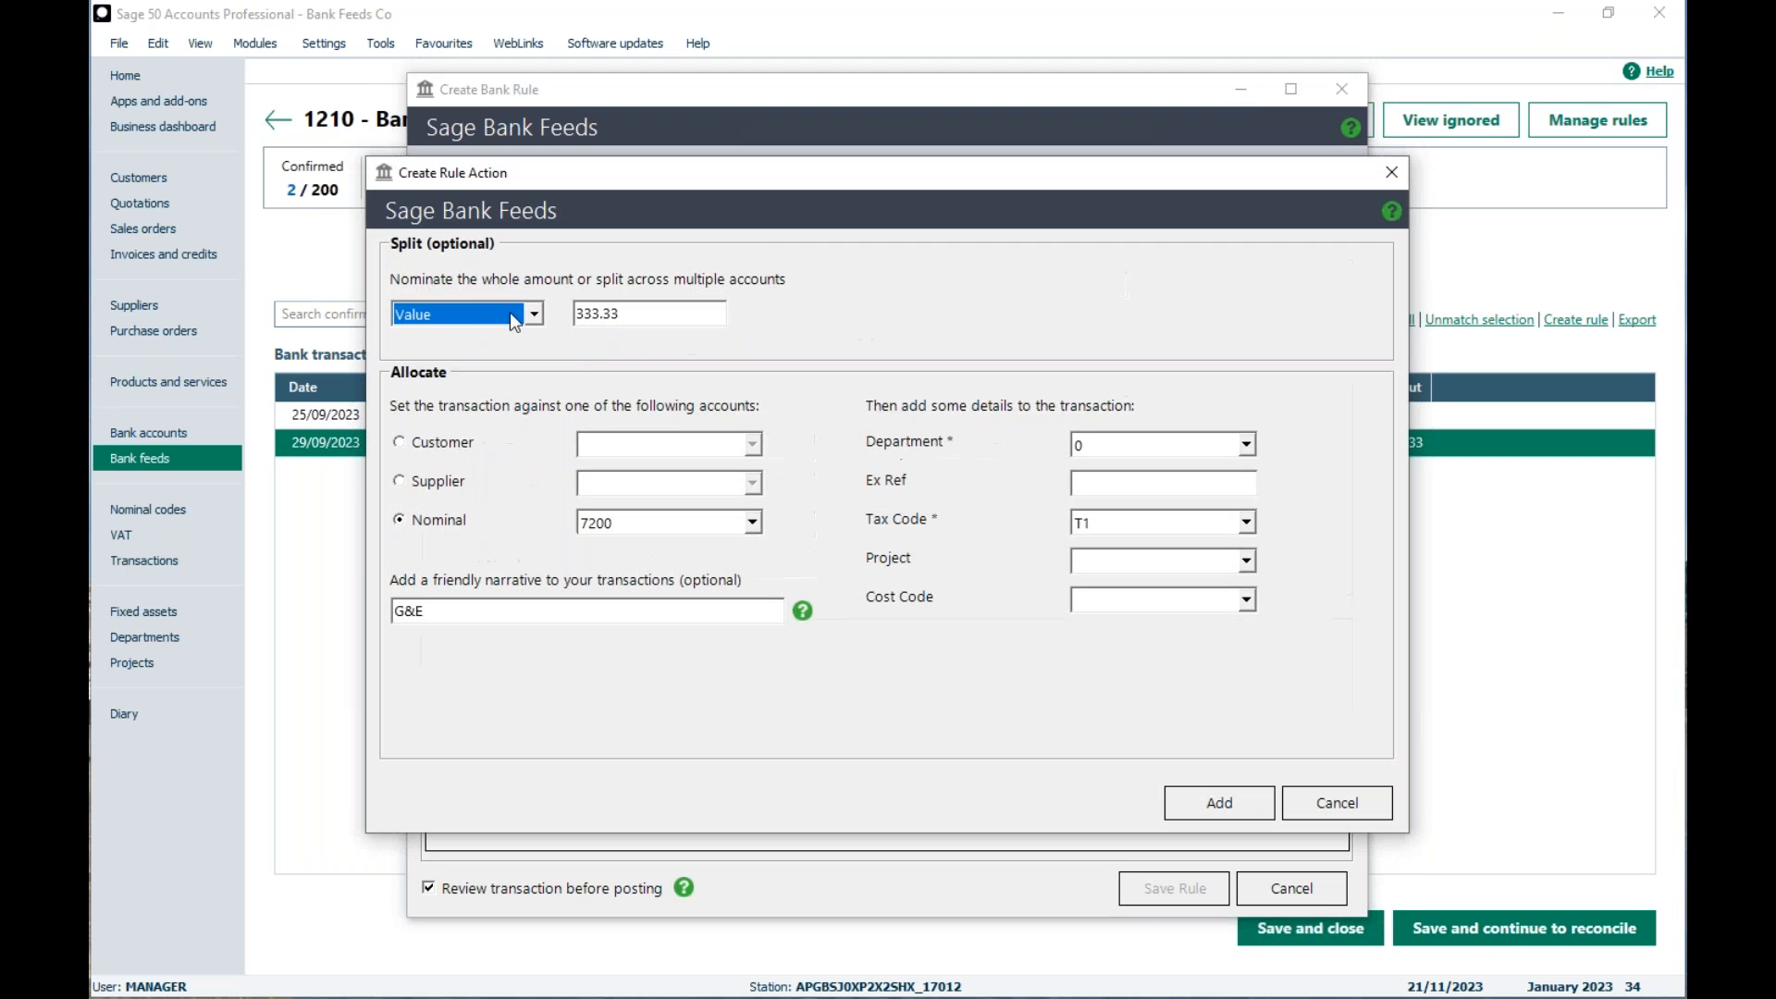
left_click(534, 315)
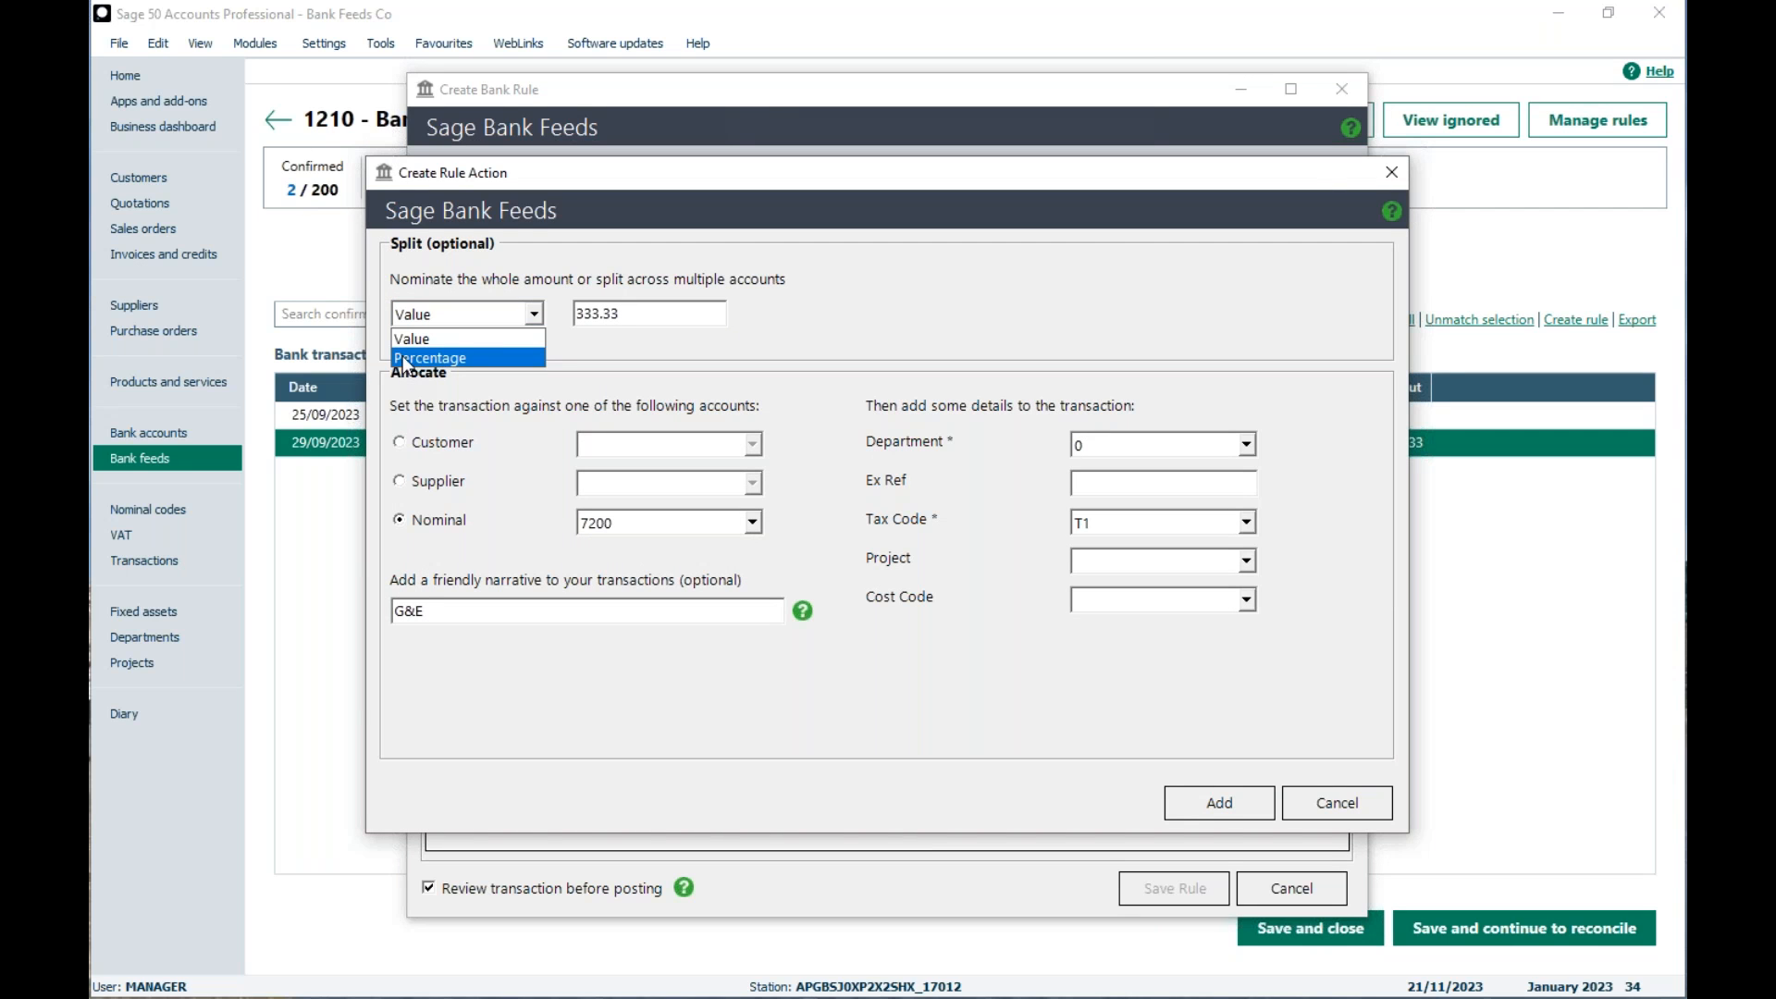
key("Escape")
key("Escape")
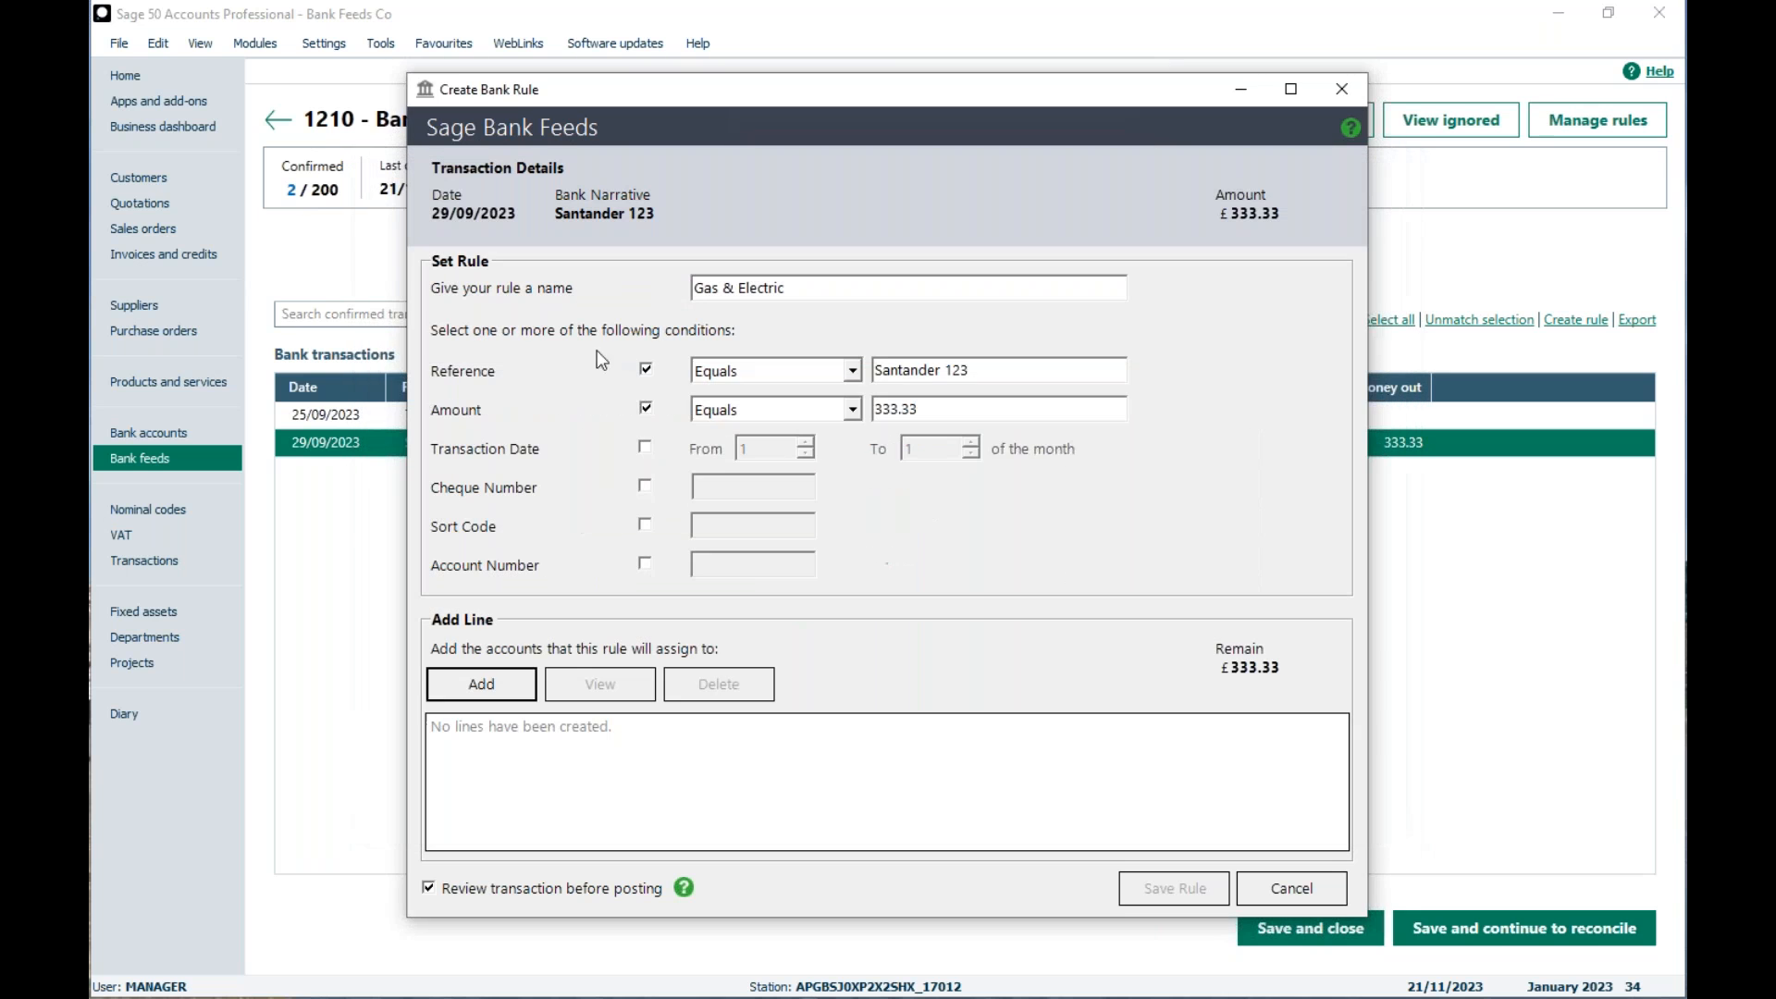
Step: Remove the amount condition from the Gas & Electric rule and open a new rule line
left_click(643, 411)
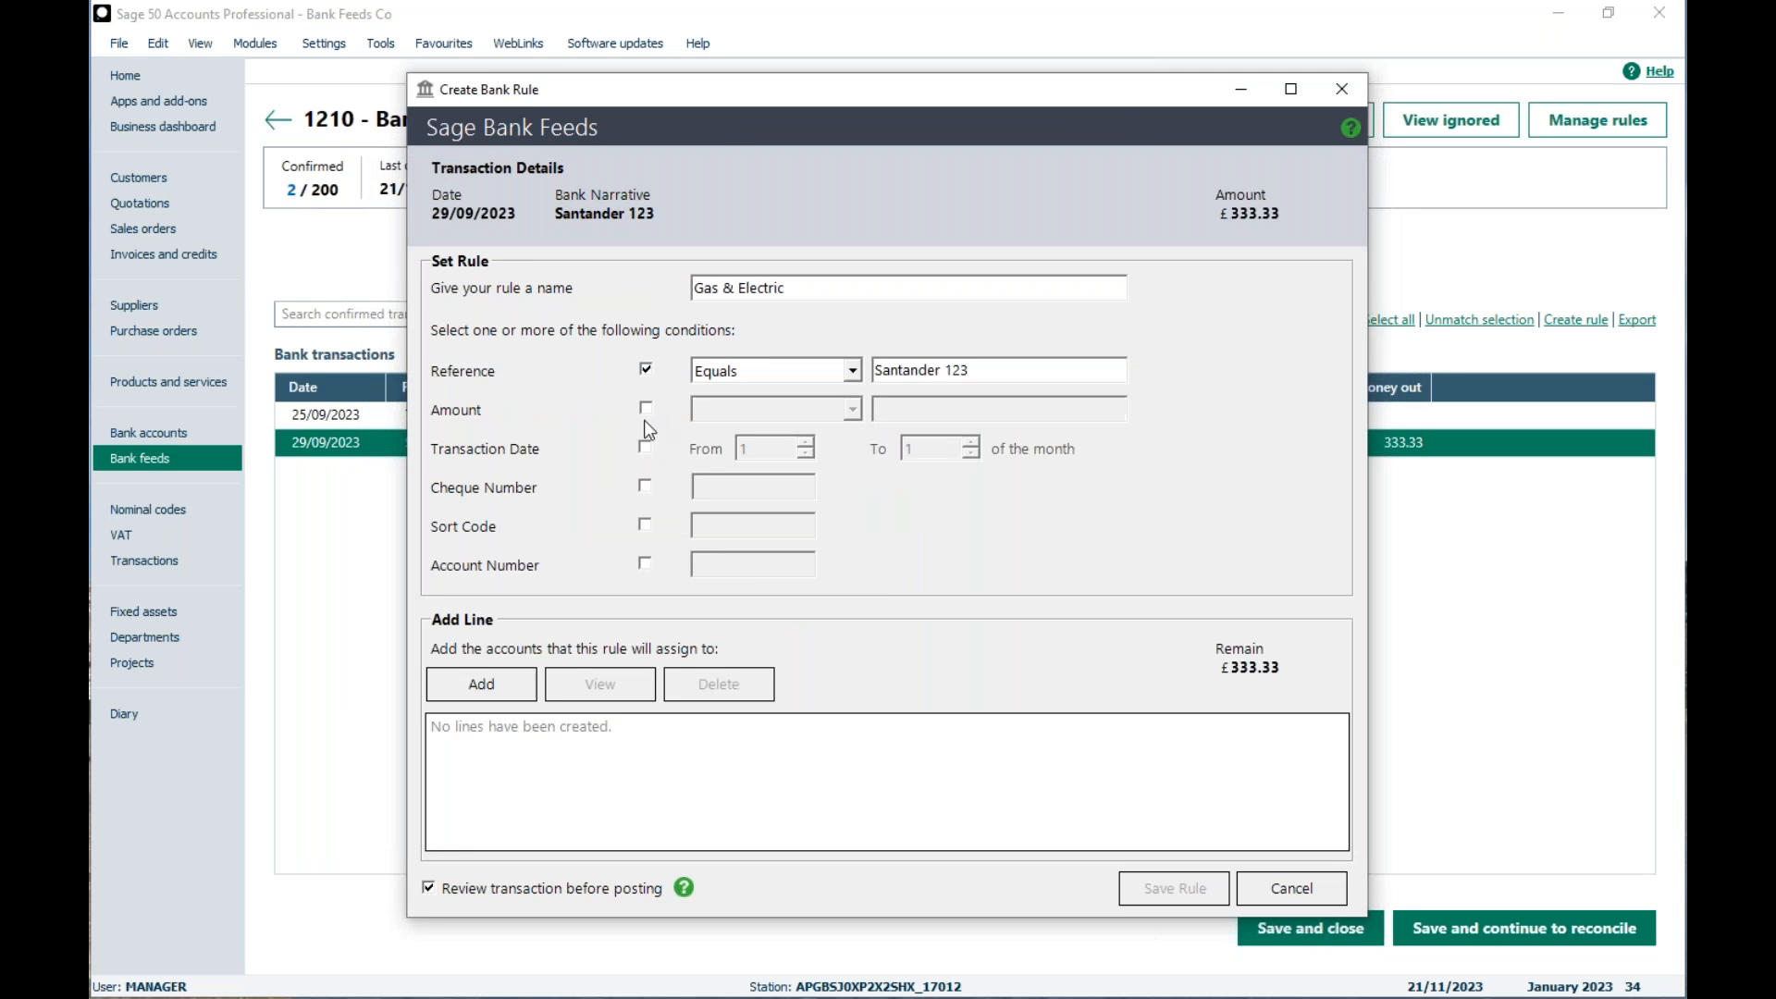
left_click(476, 683)
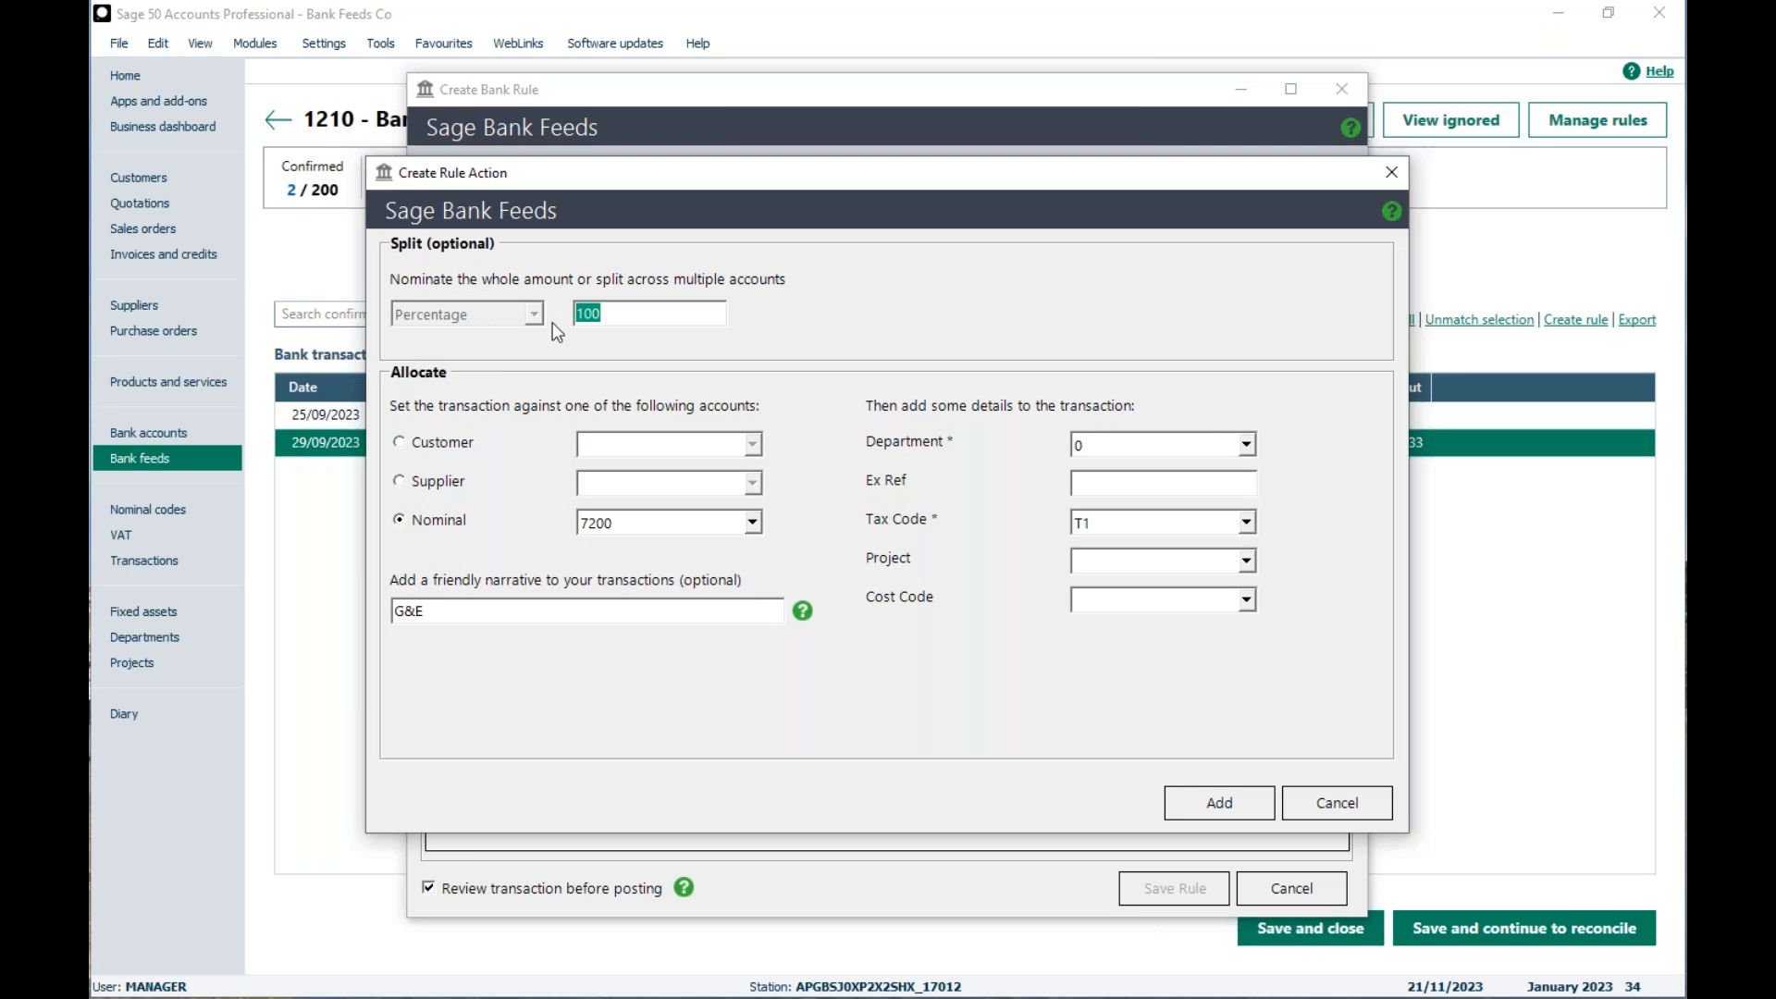
left_click(638, 313)
double_click(646, 313)
type("70")
Step: Examine the customer, supplier and nominal account choices for the rule line, leaving it allocated to nominal 7200
left_click(400, 442)
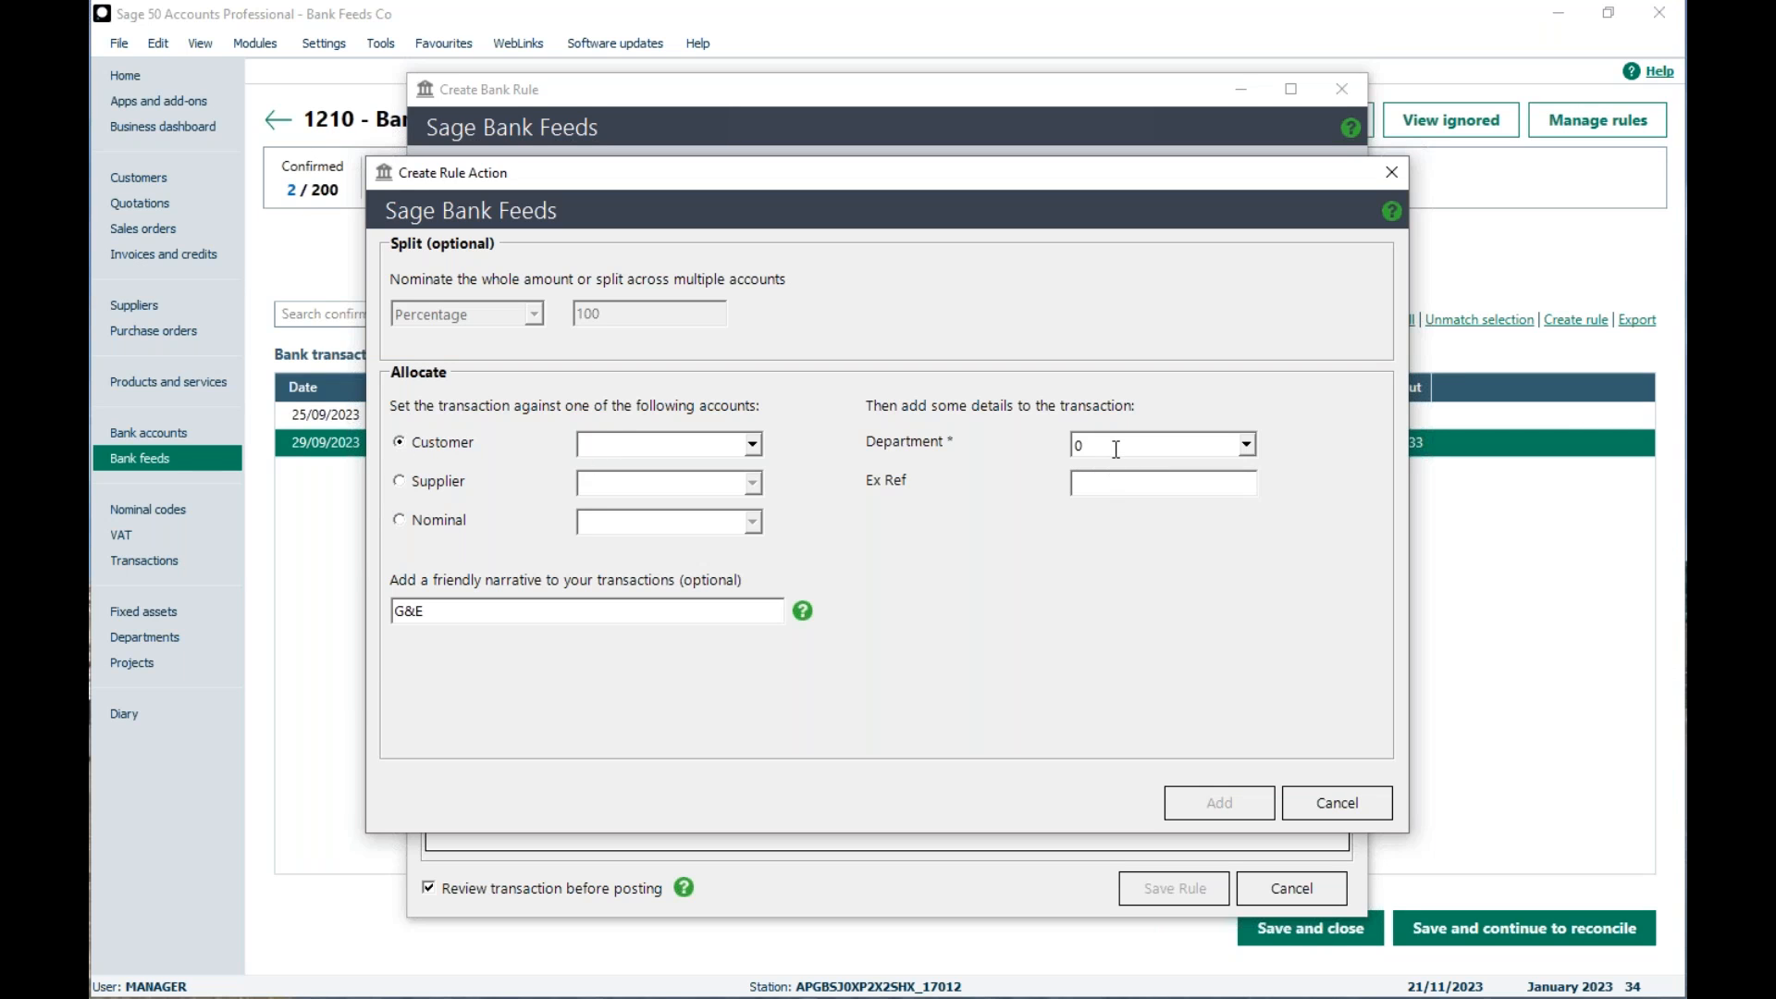
left_click(760, 445)
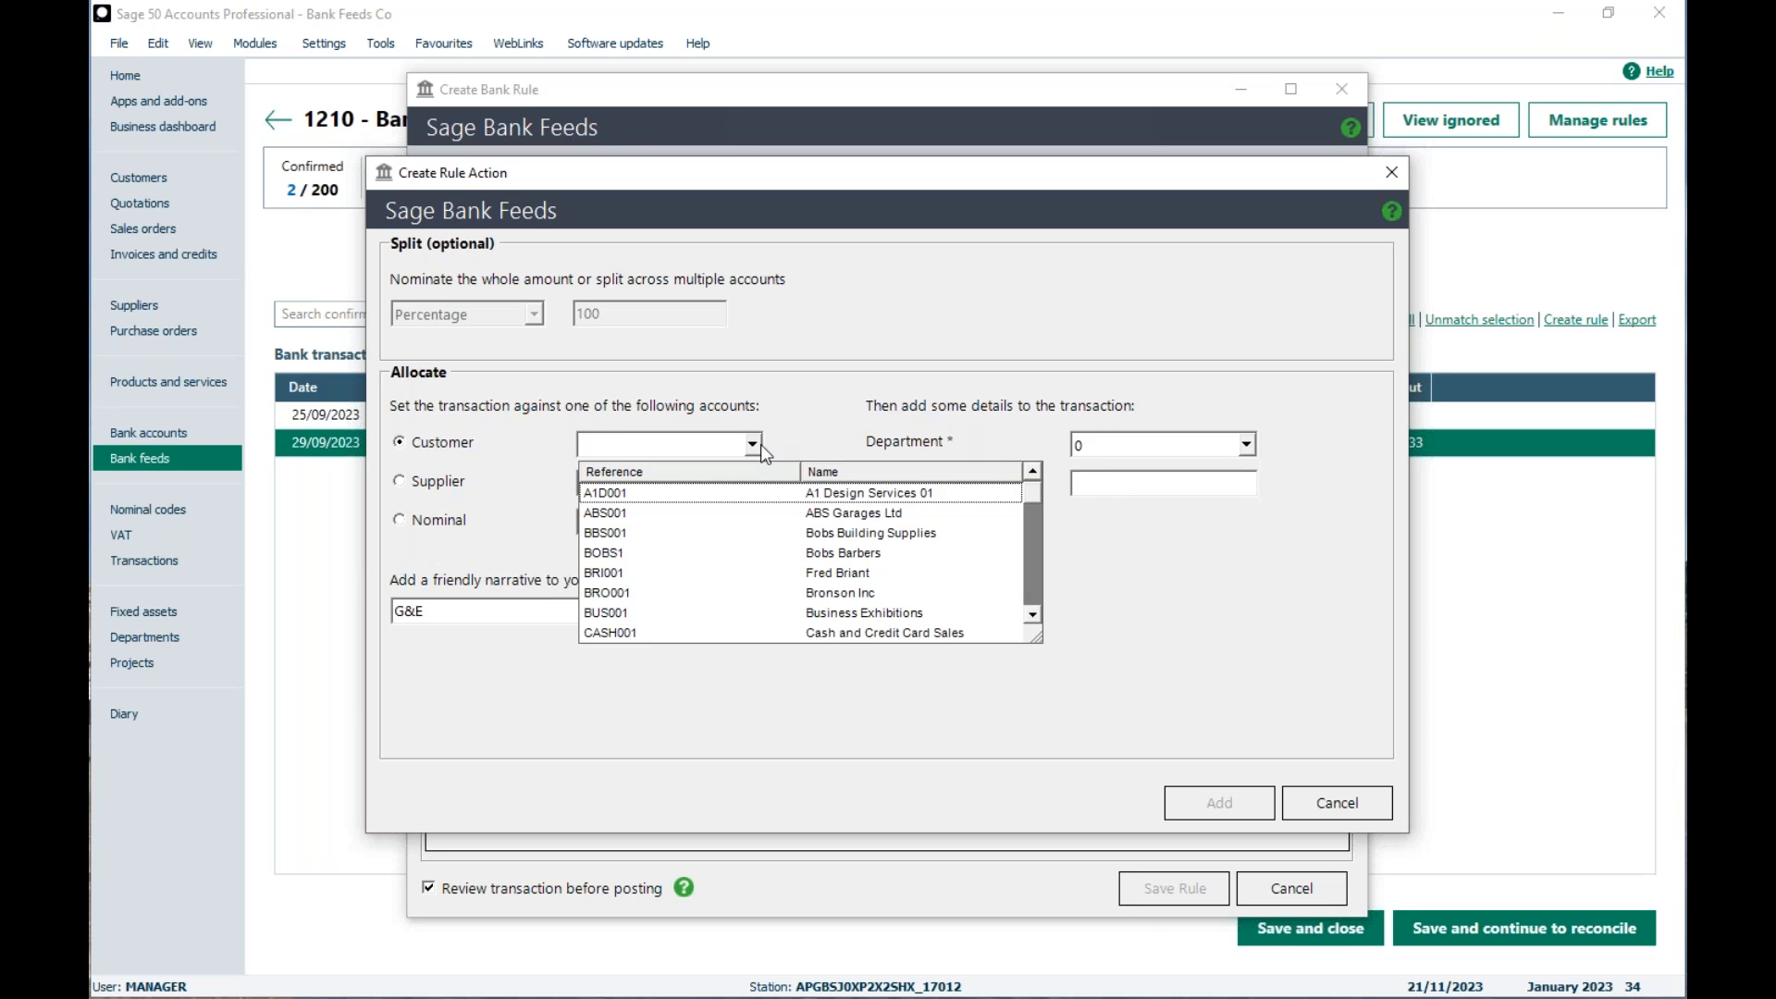
left_click(400, 482)
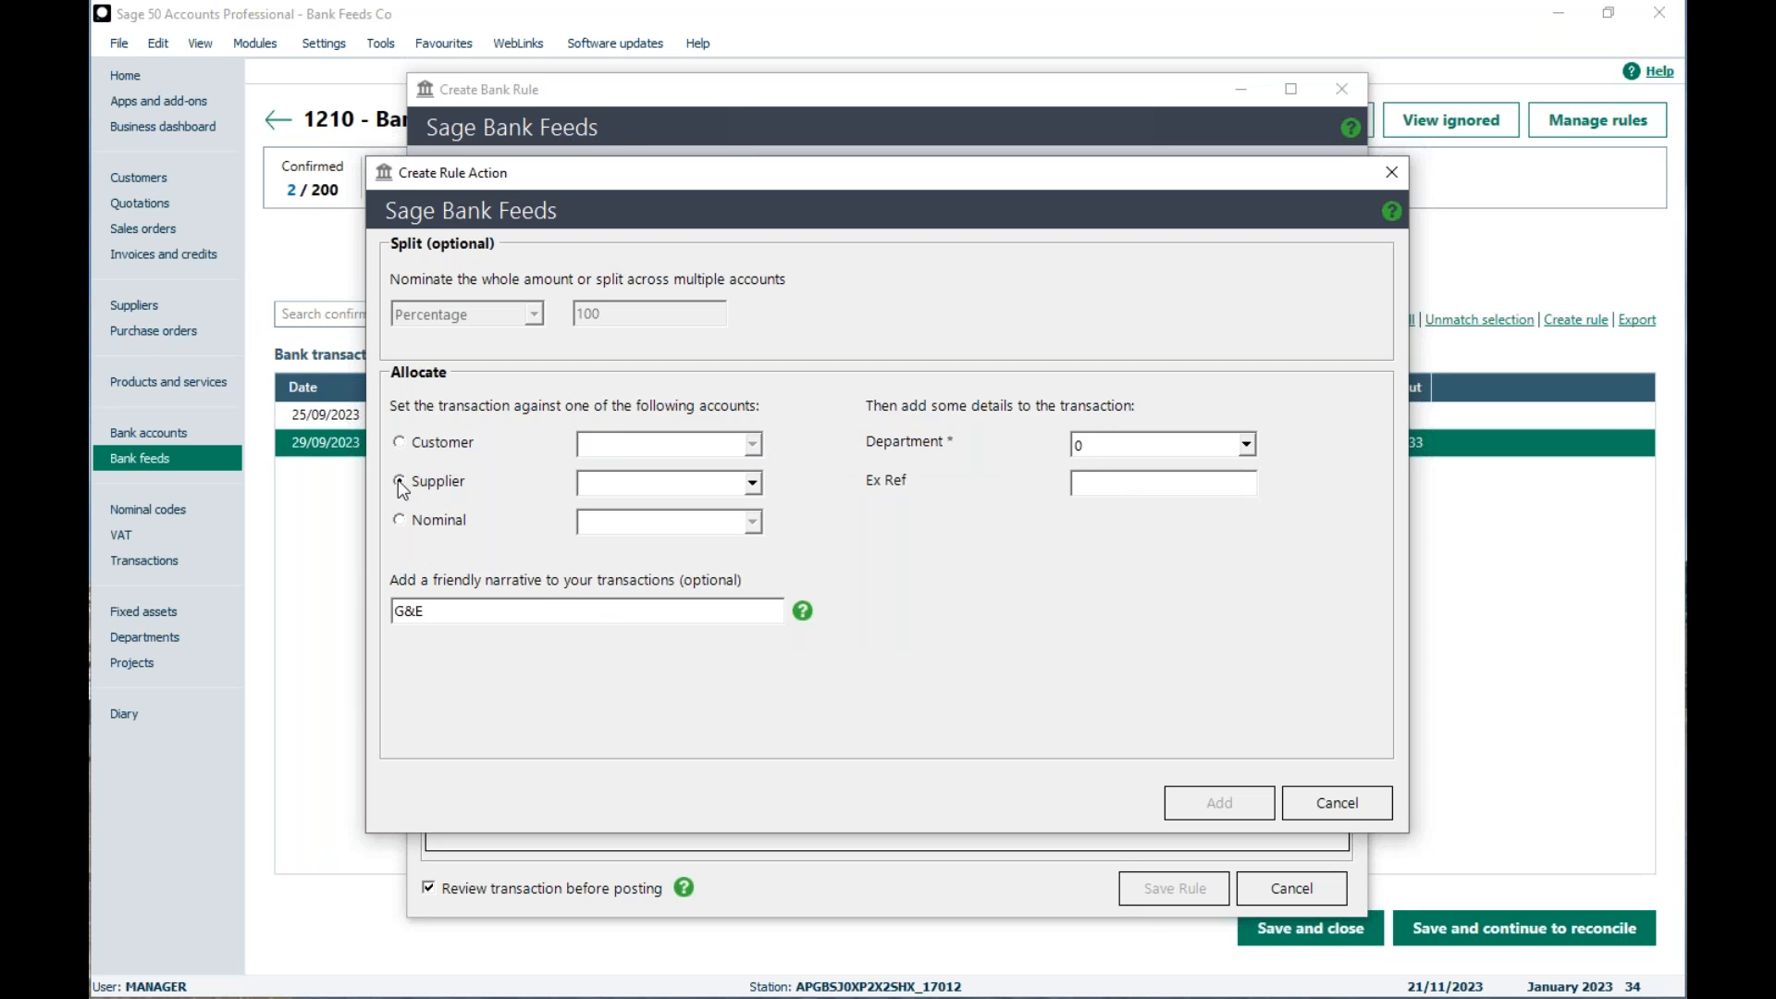
left_click(754, 485)
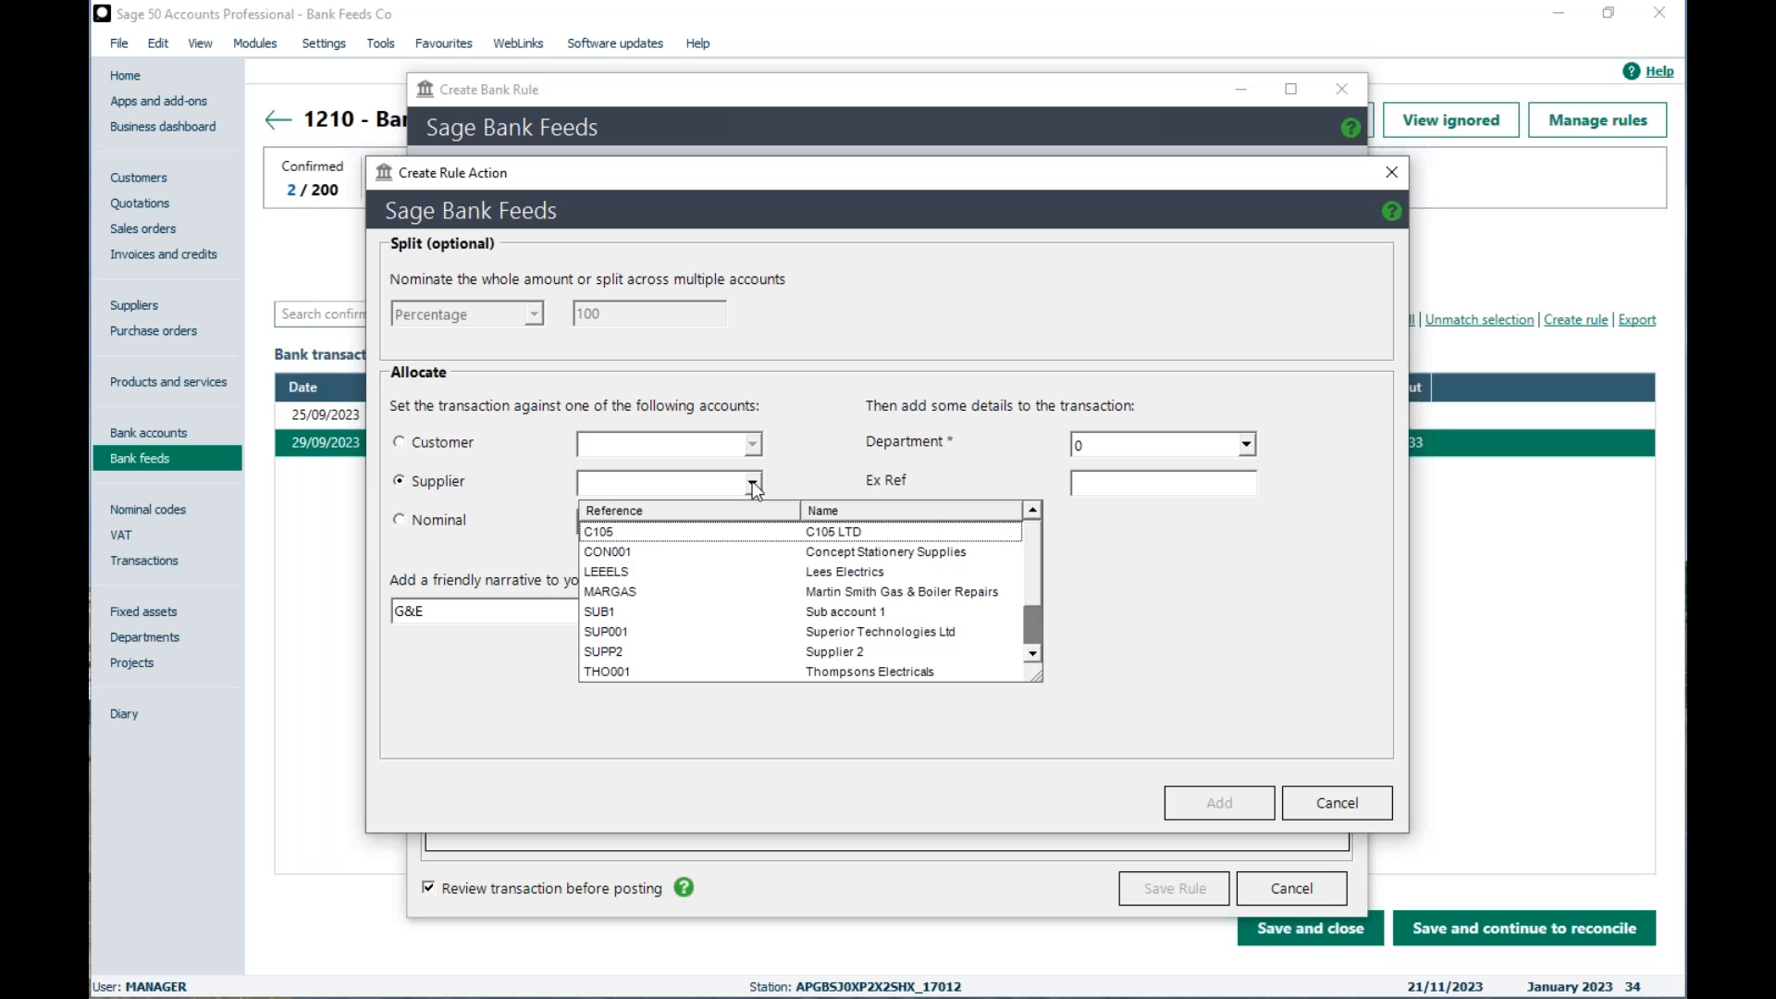
left_click(754, 485)
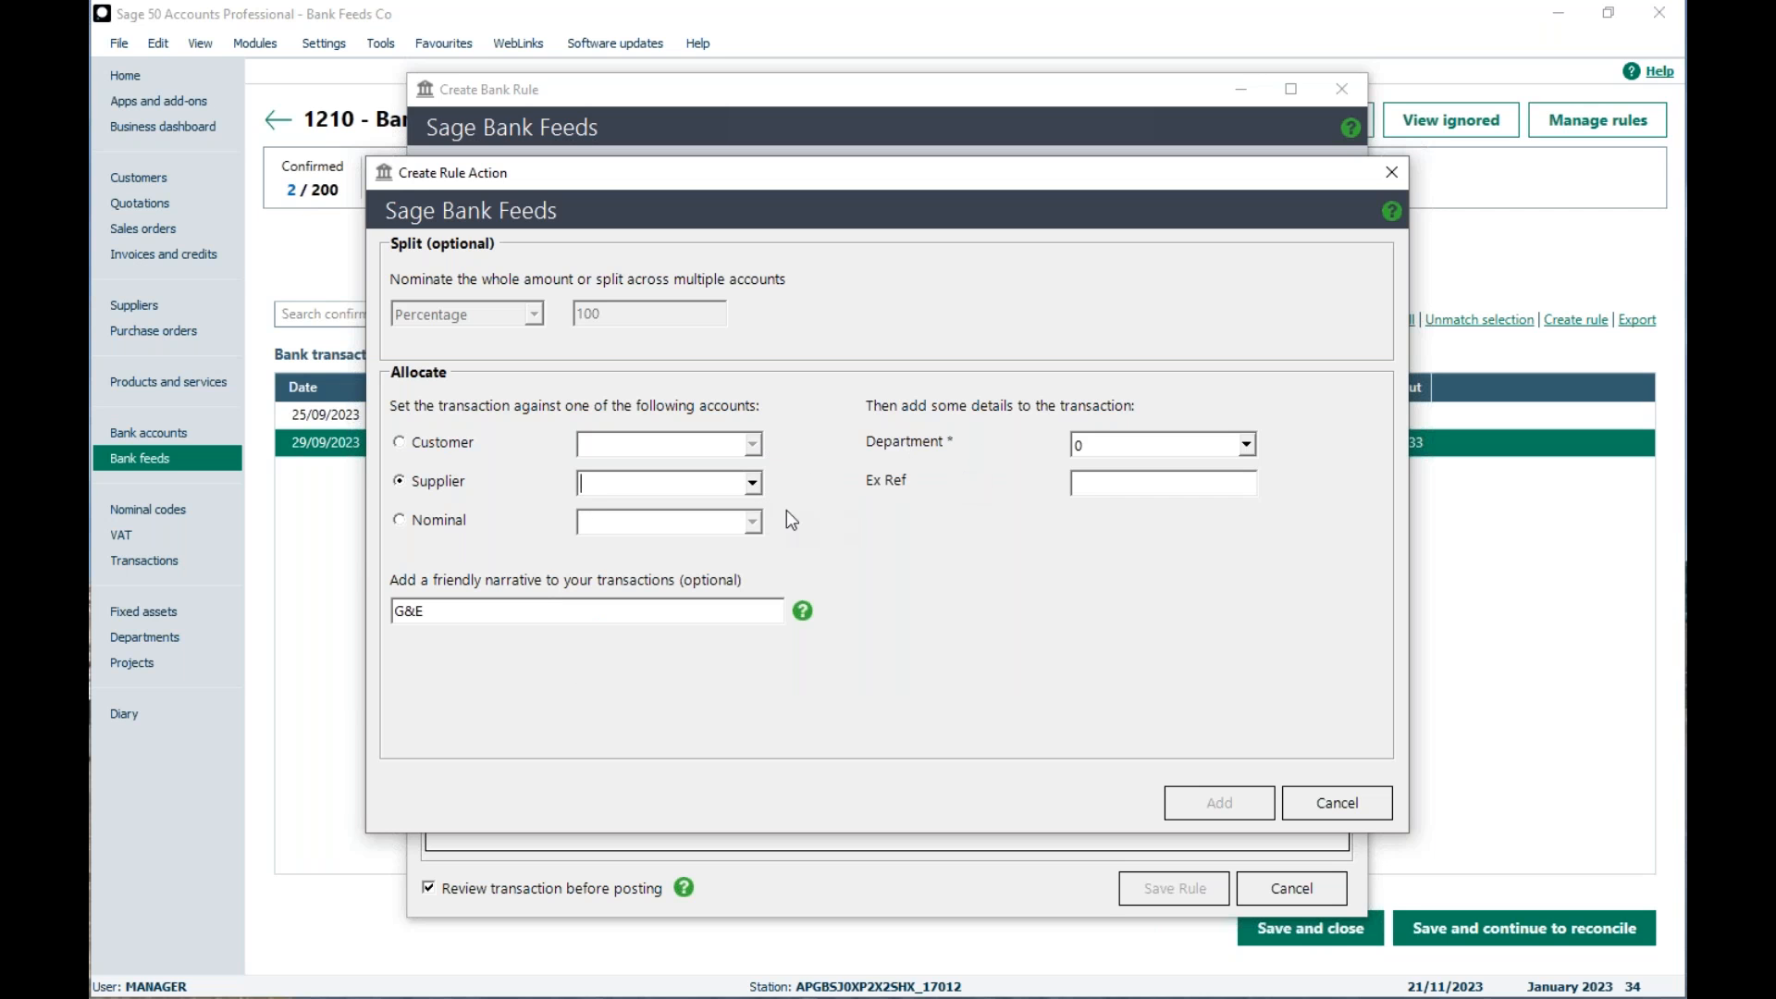
left_click(398, 521)
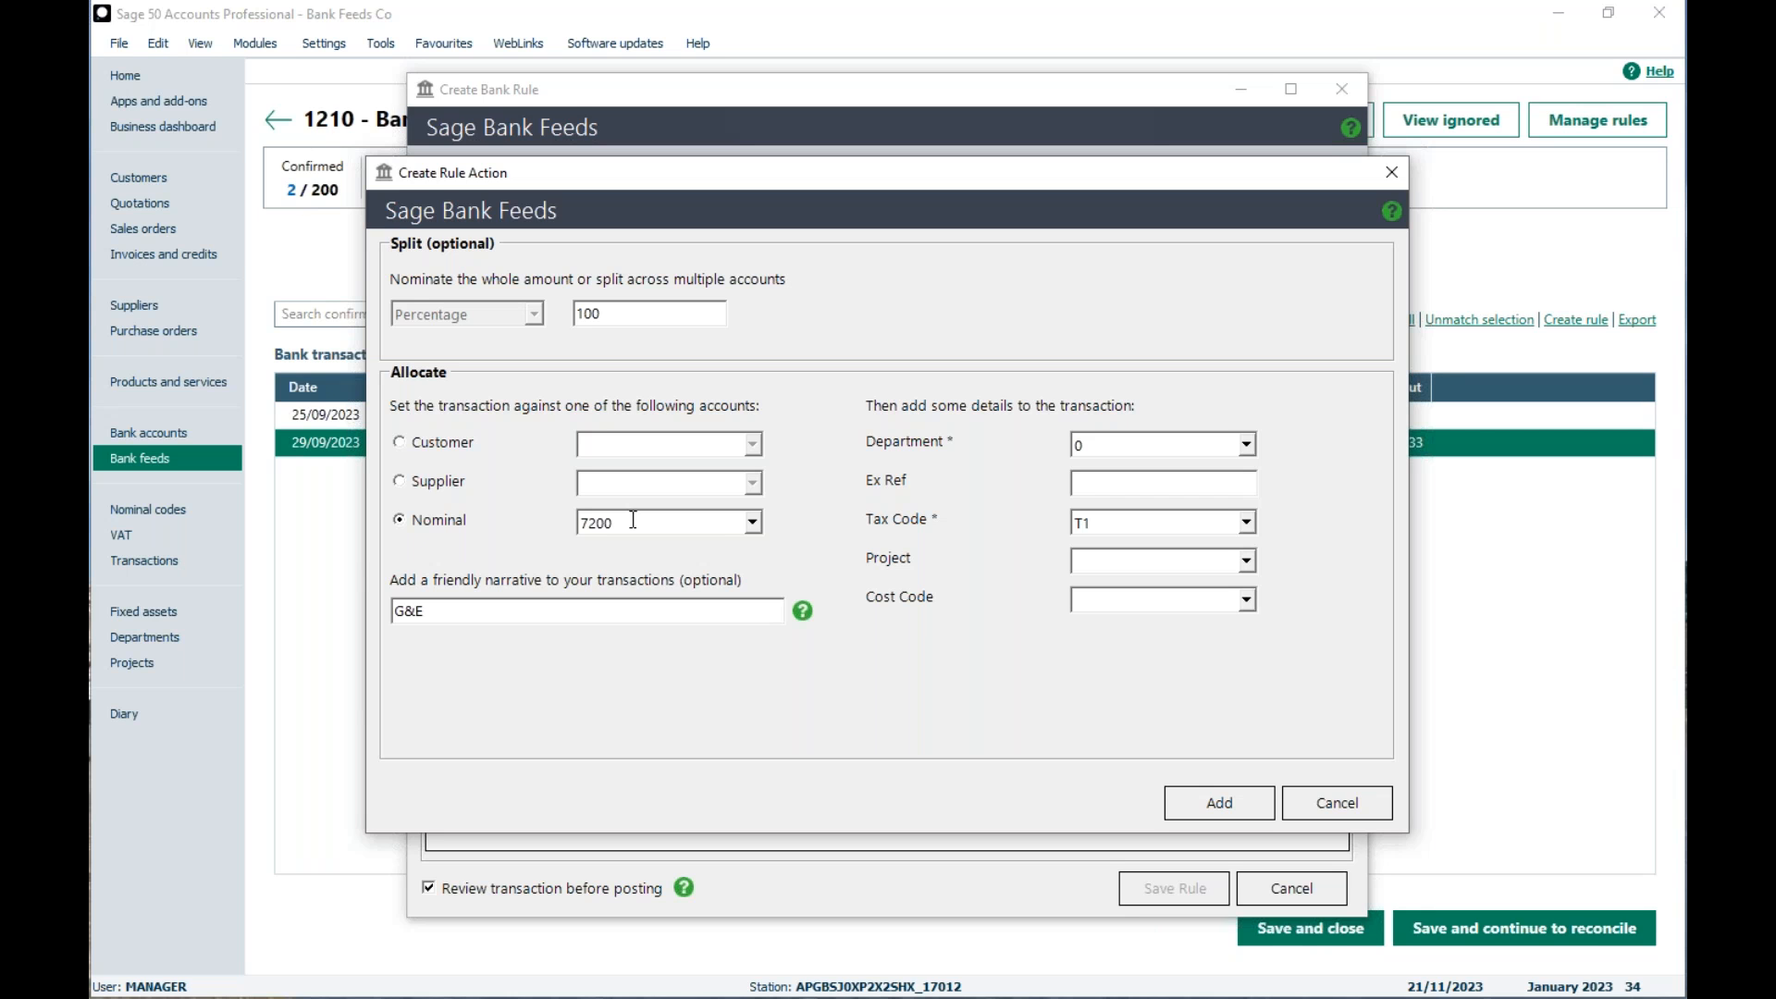
left_click(753, 523)
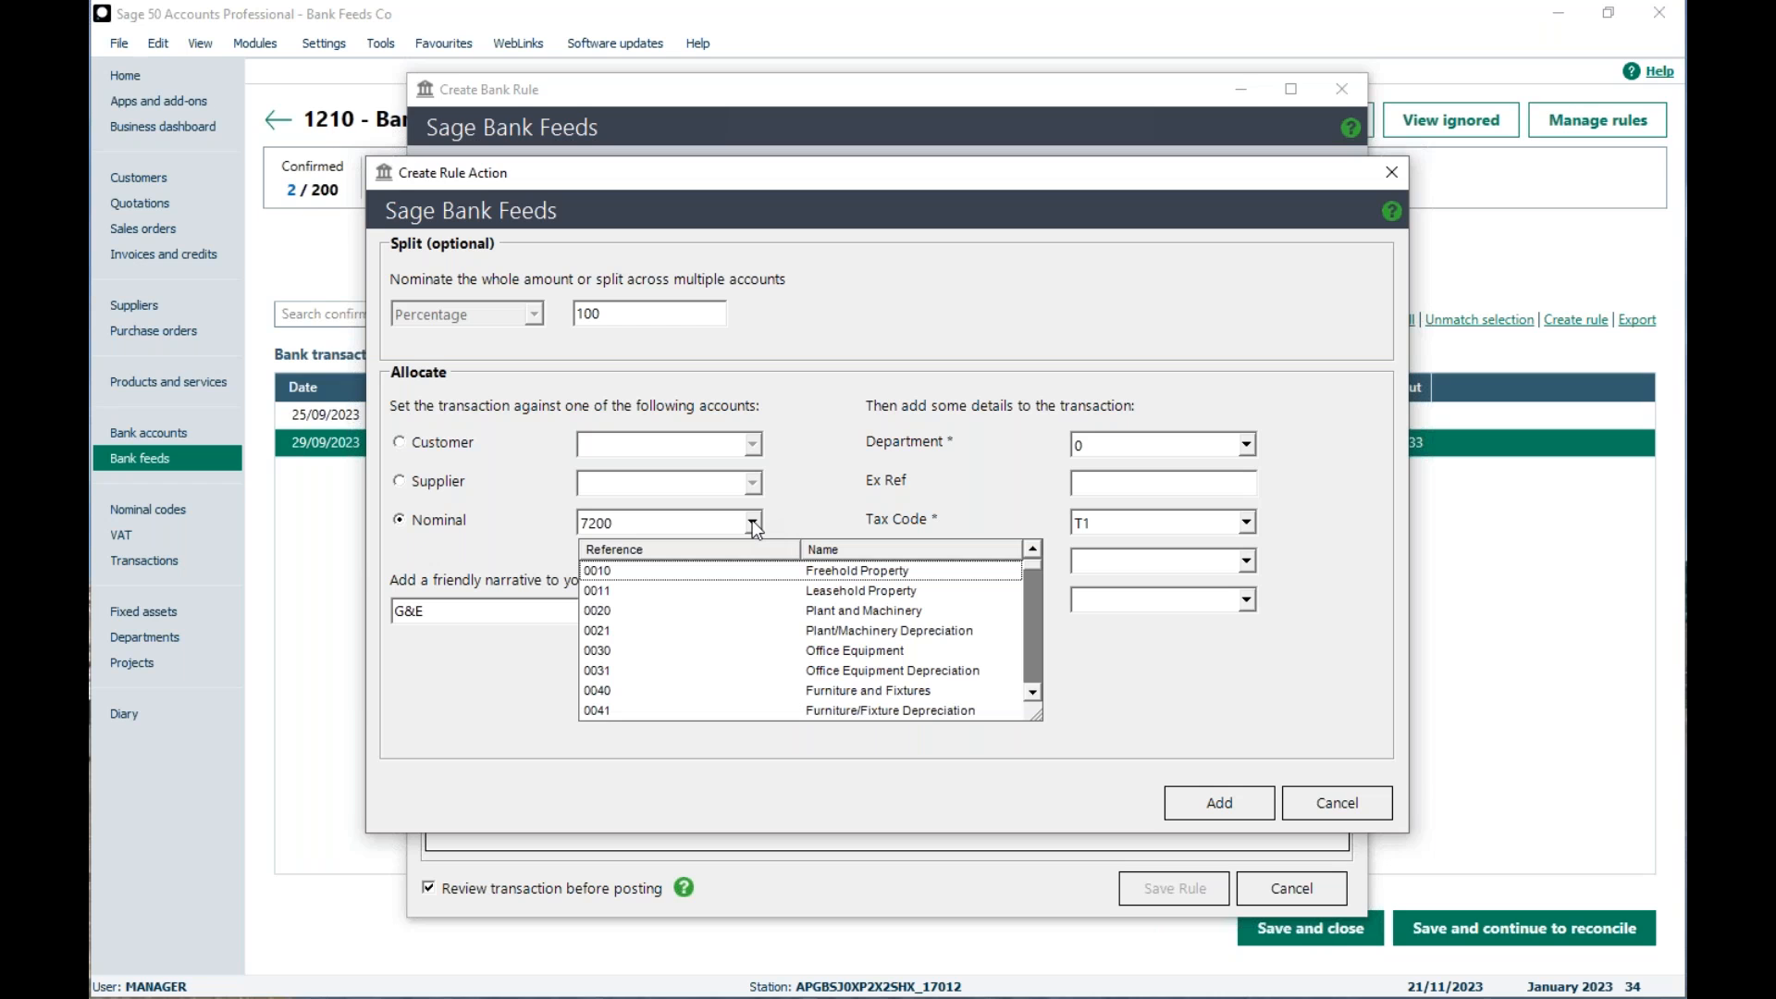
left_click(775, 510)
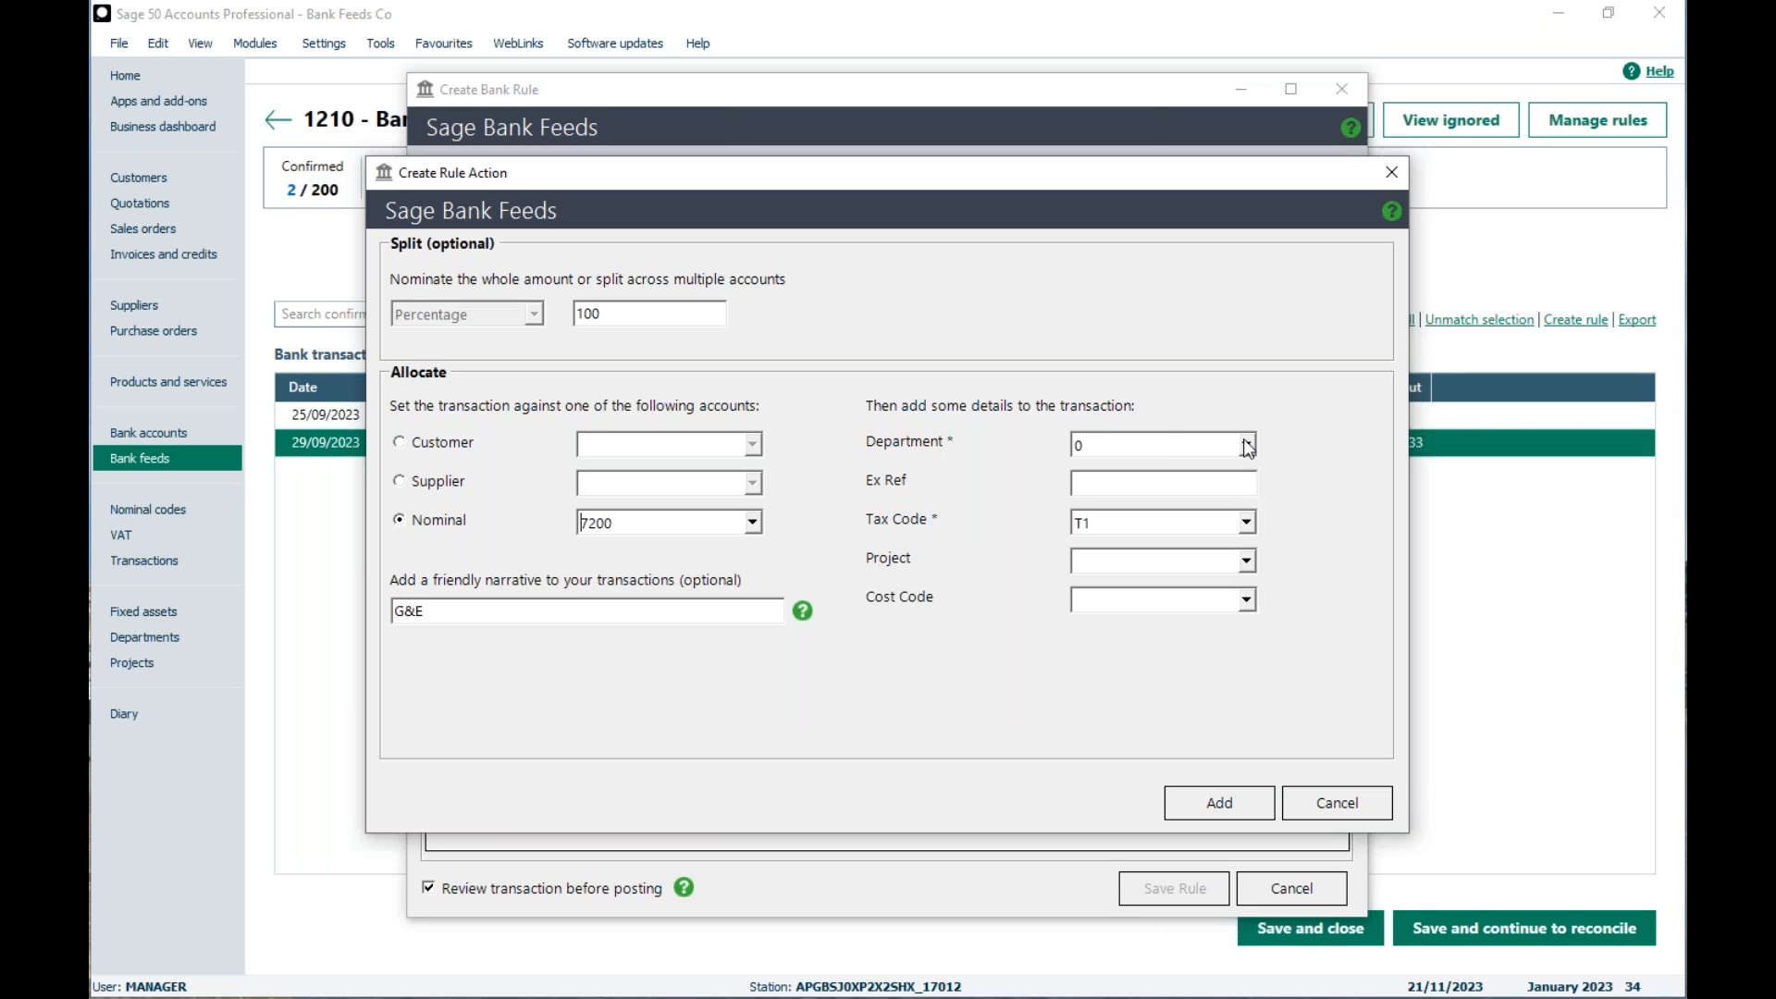
Step: Keep tax code T1 on the nominal 7200 rule line and set its split to 70 percent
left_click(1087, 526)
type("T1")
mouse_move(804, 616)
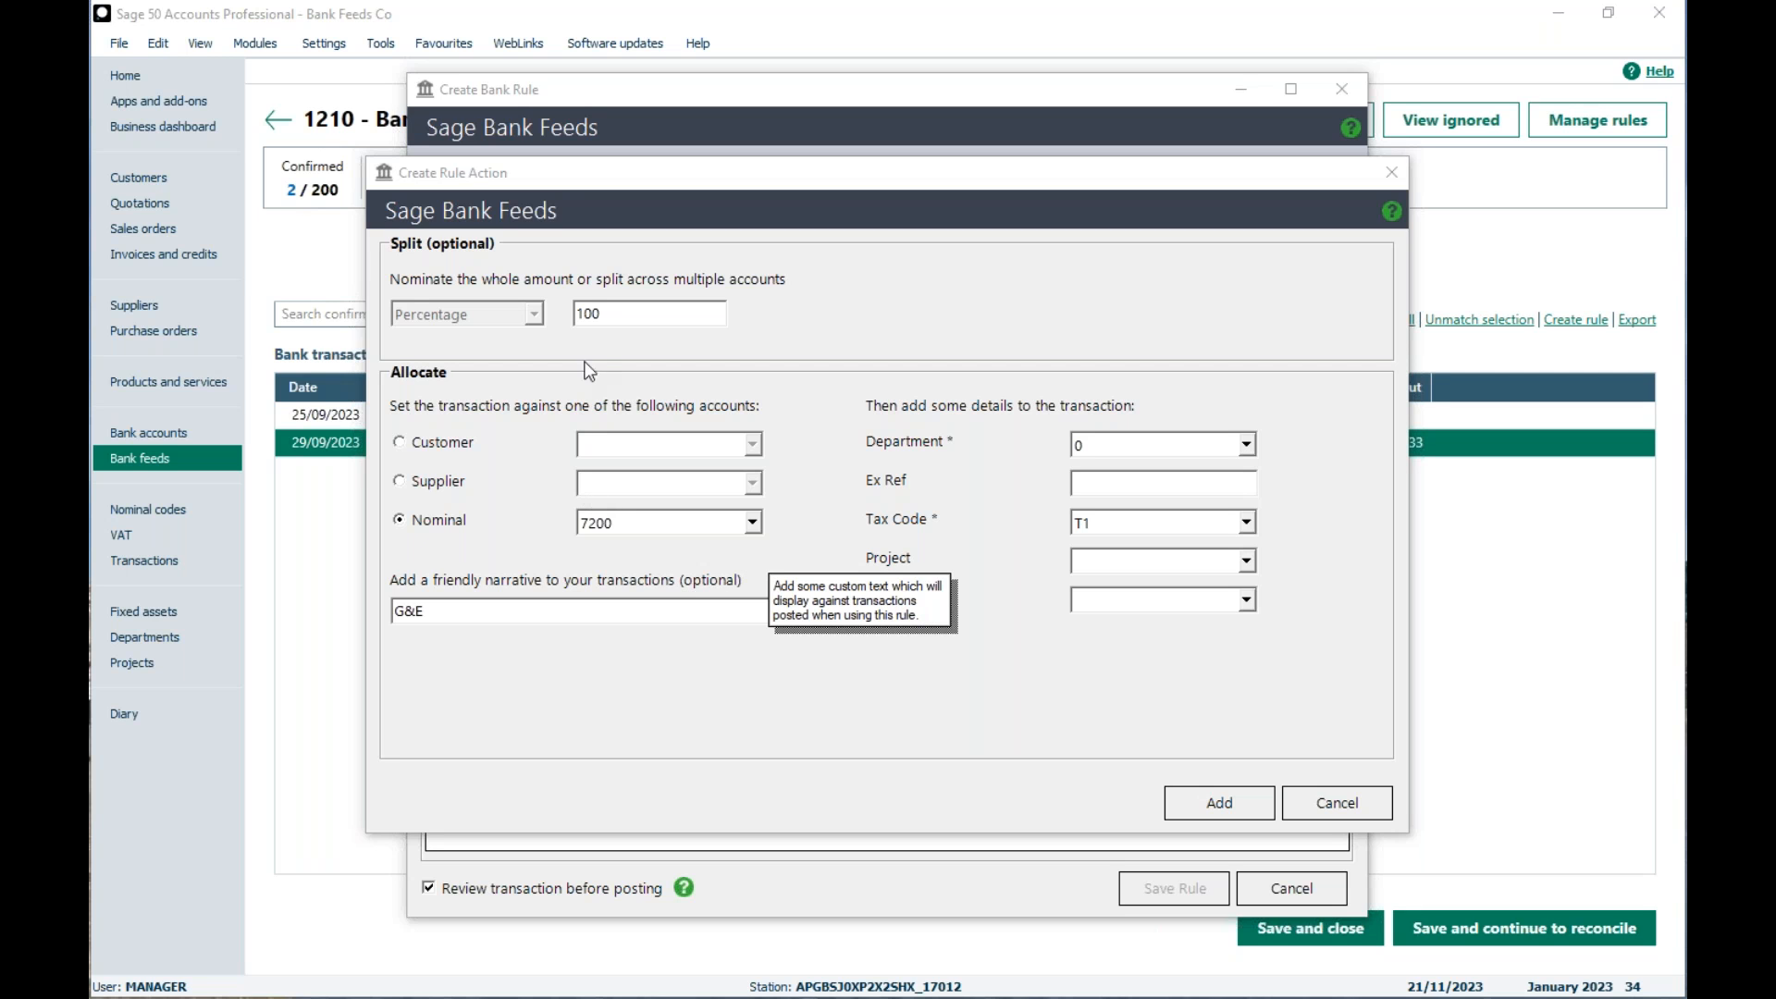
left_click(525, 552)
left_click_drag(624, 311, 464, 304)
type("70")
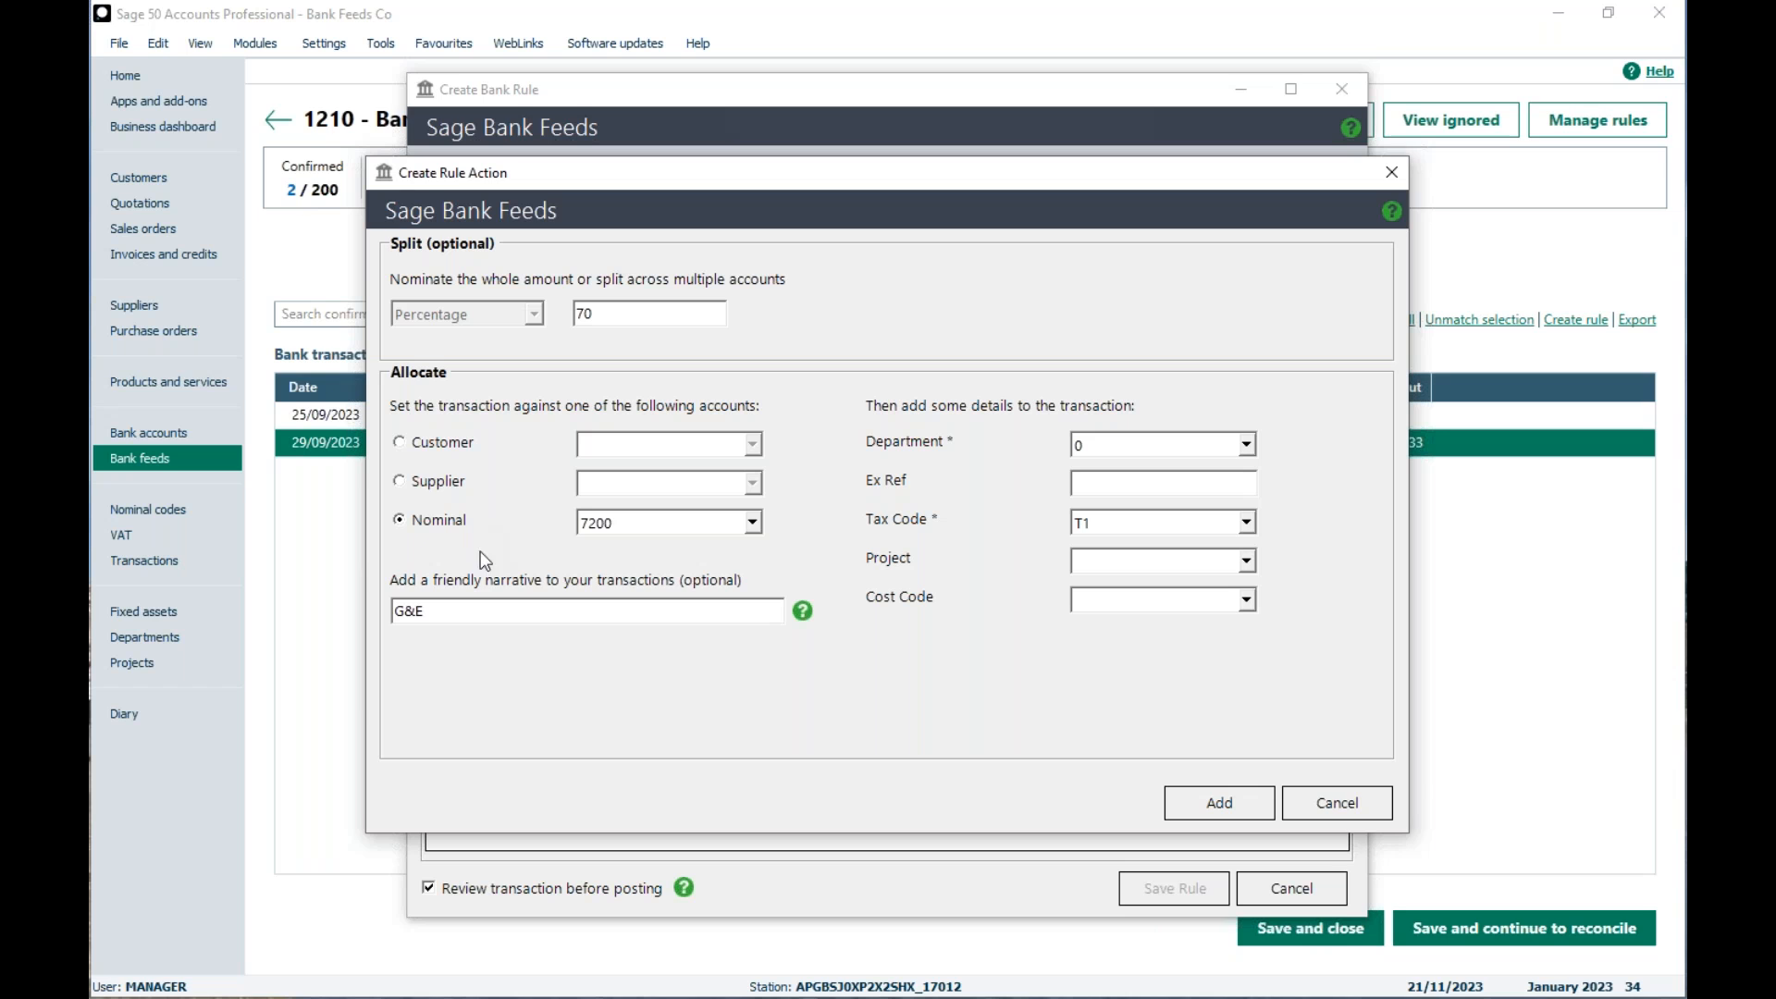
Step: Replace the rule line's narrative with Electric and add the line to the rule
left_click_drag(444, 611, 338, 599)
type("Electric")
left_click(1190, 795)
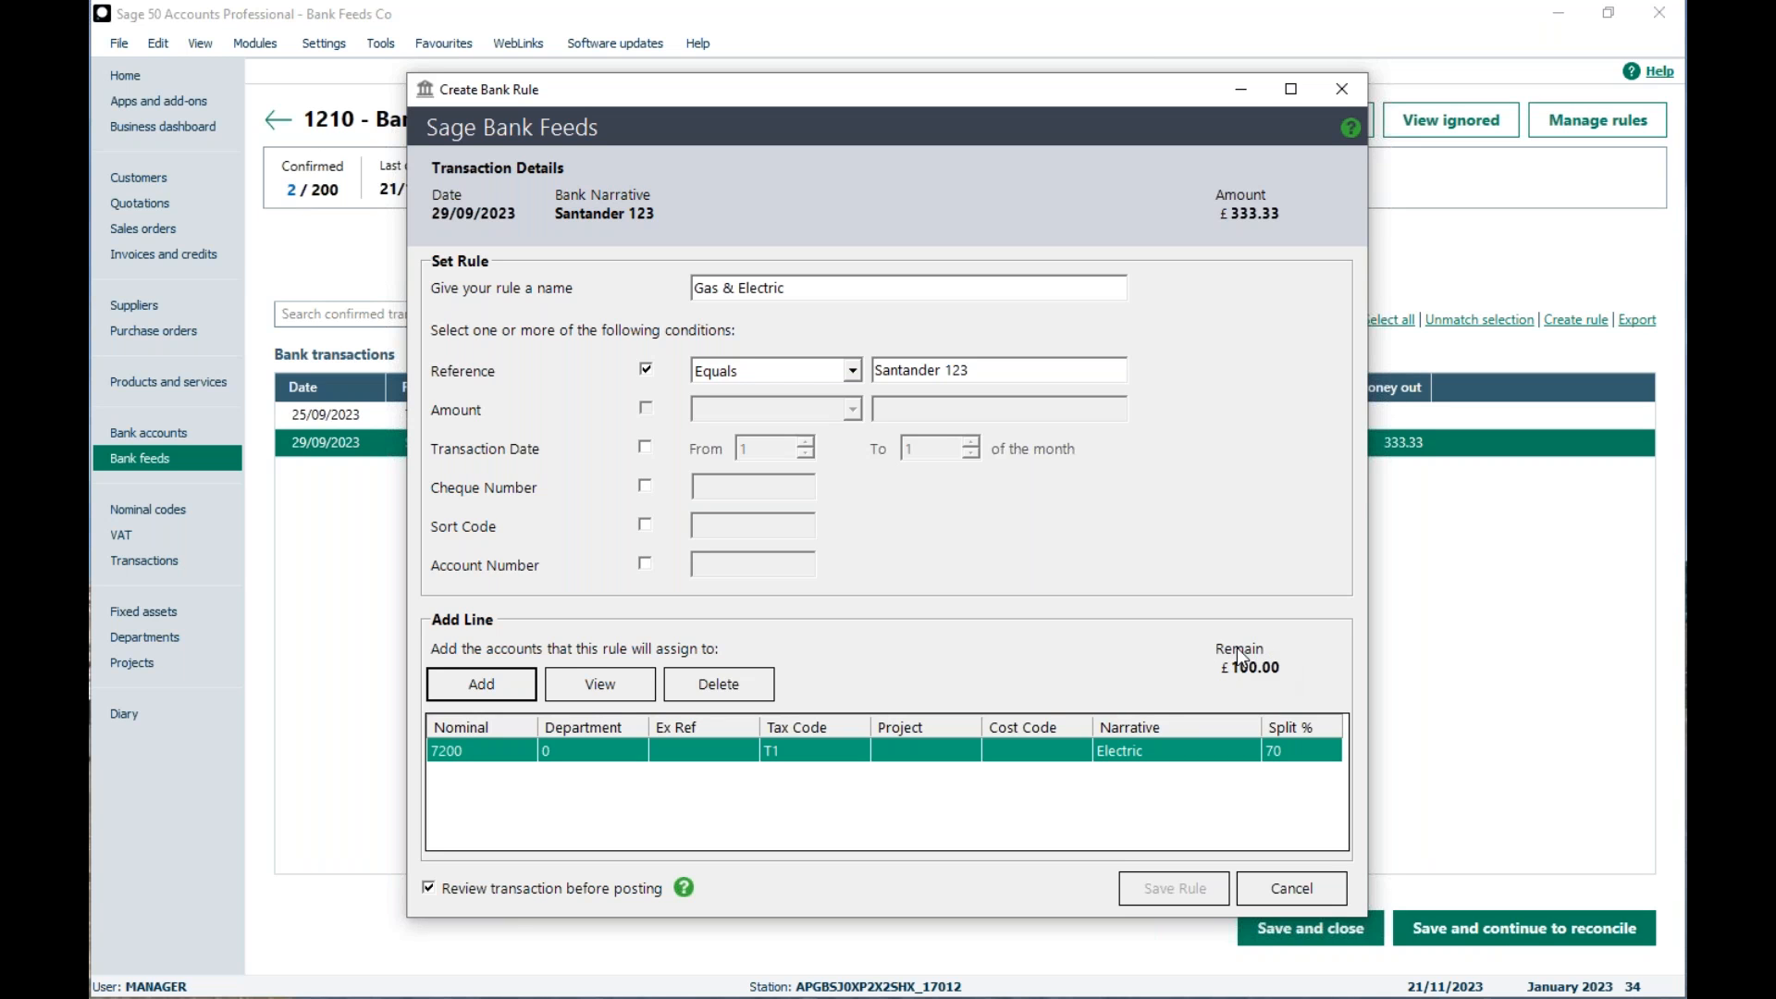
Step: Start a second rule line for the remaining percentage and allocate it to nominal 7201 Gas
left_click(491, 681)
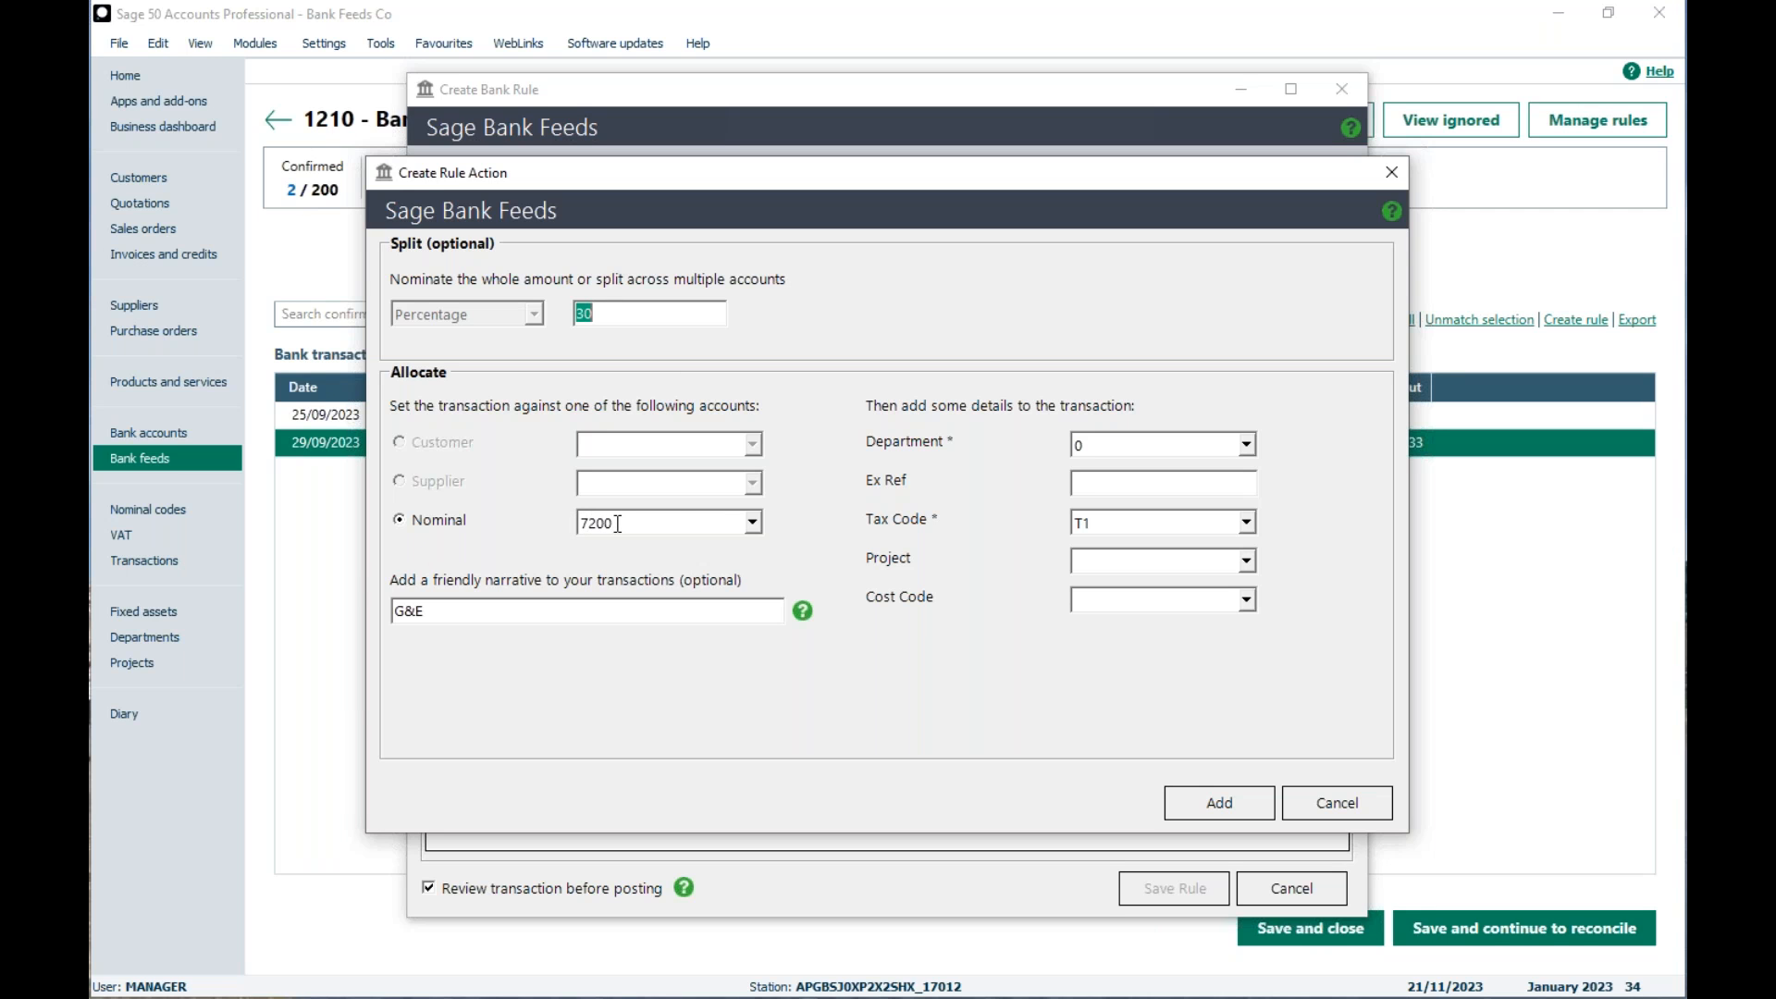
left_click(751, 527)
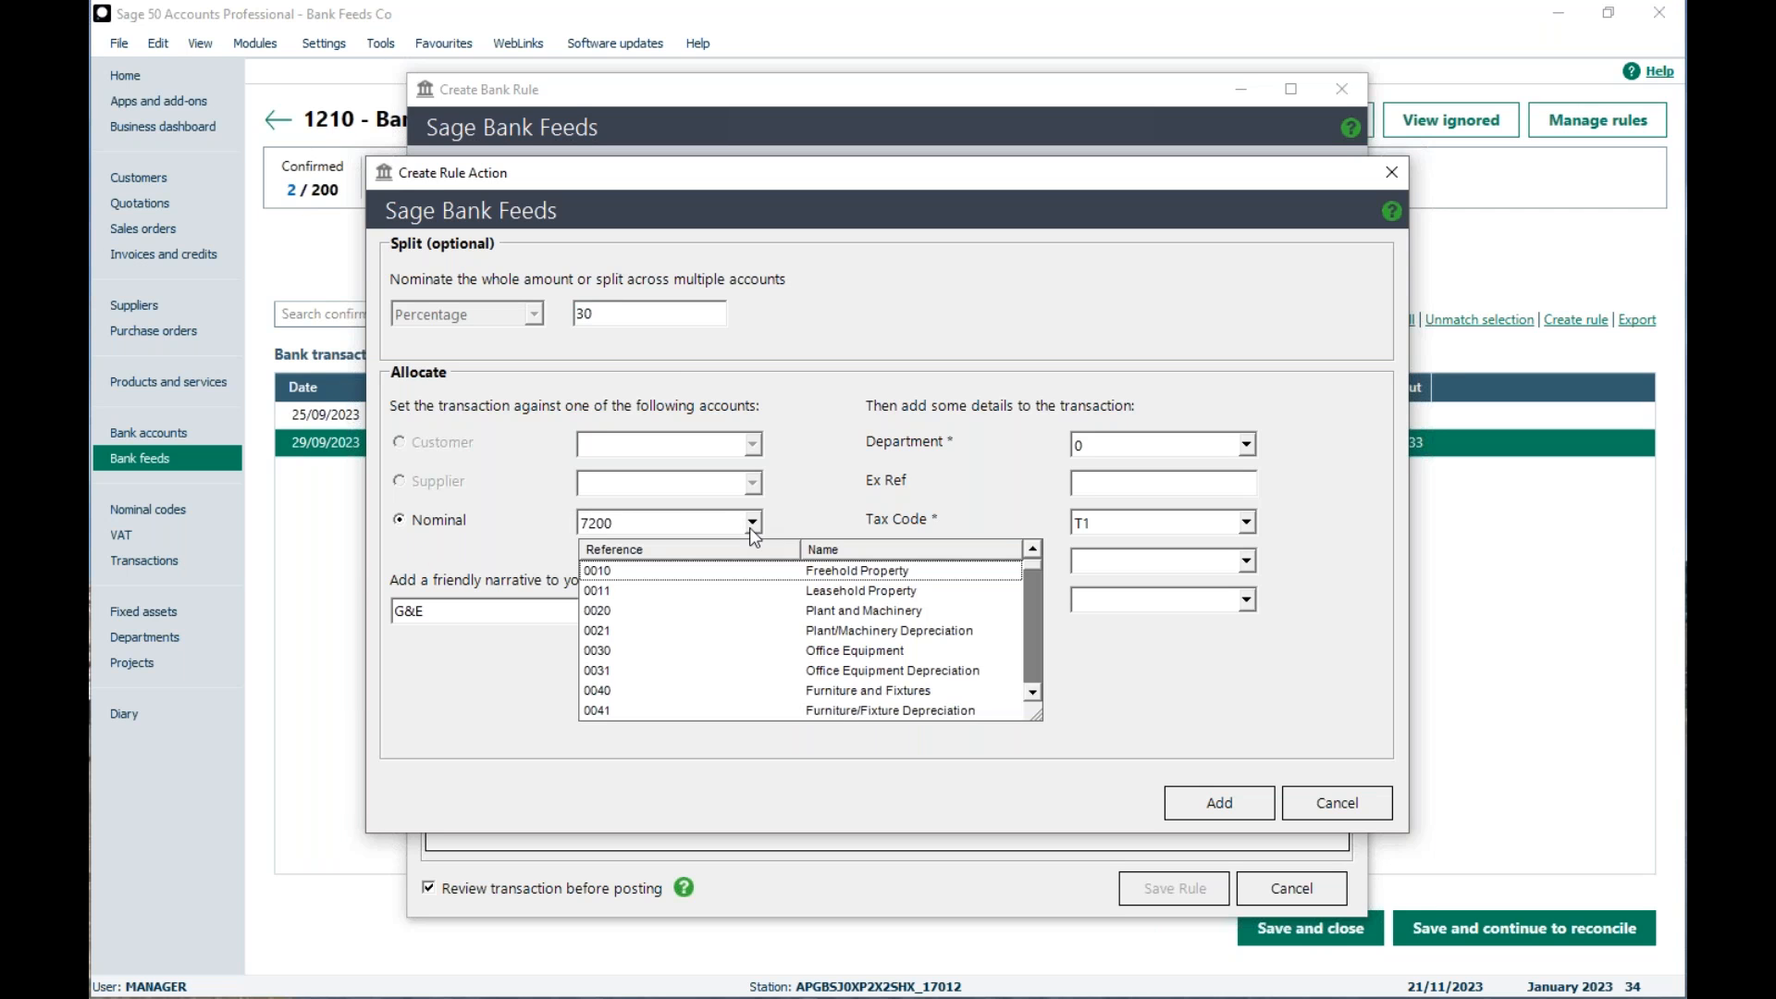
key("7")
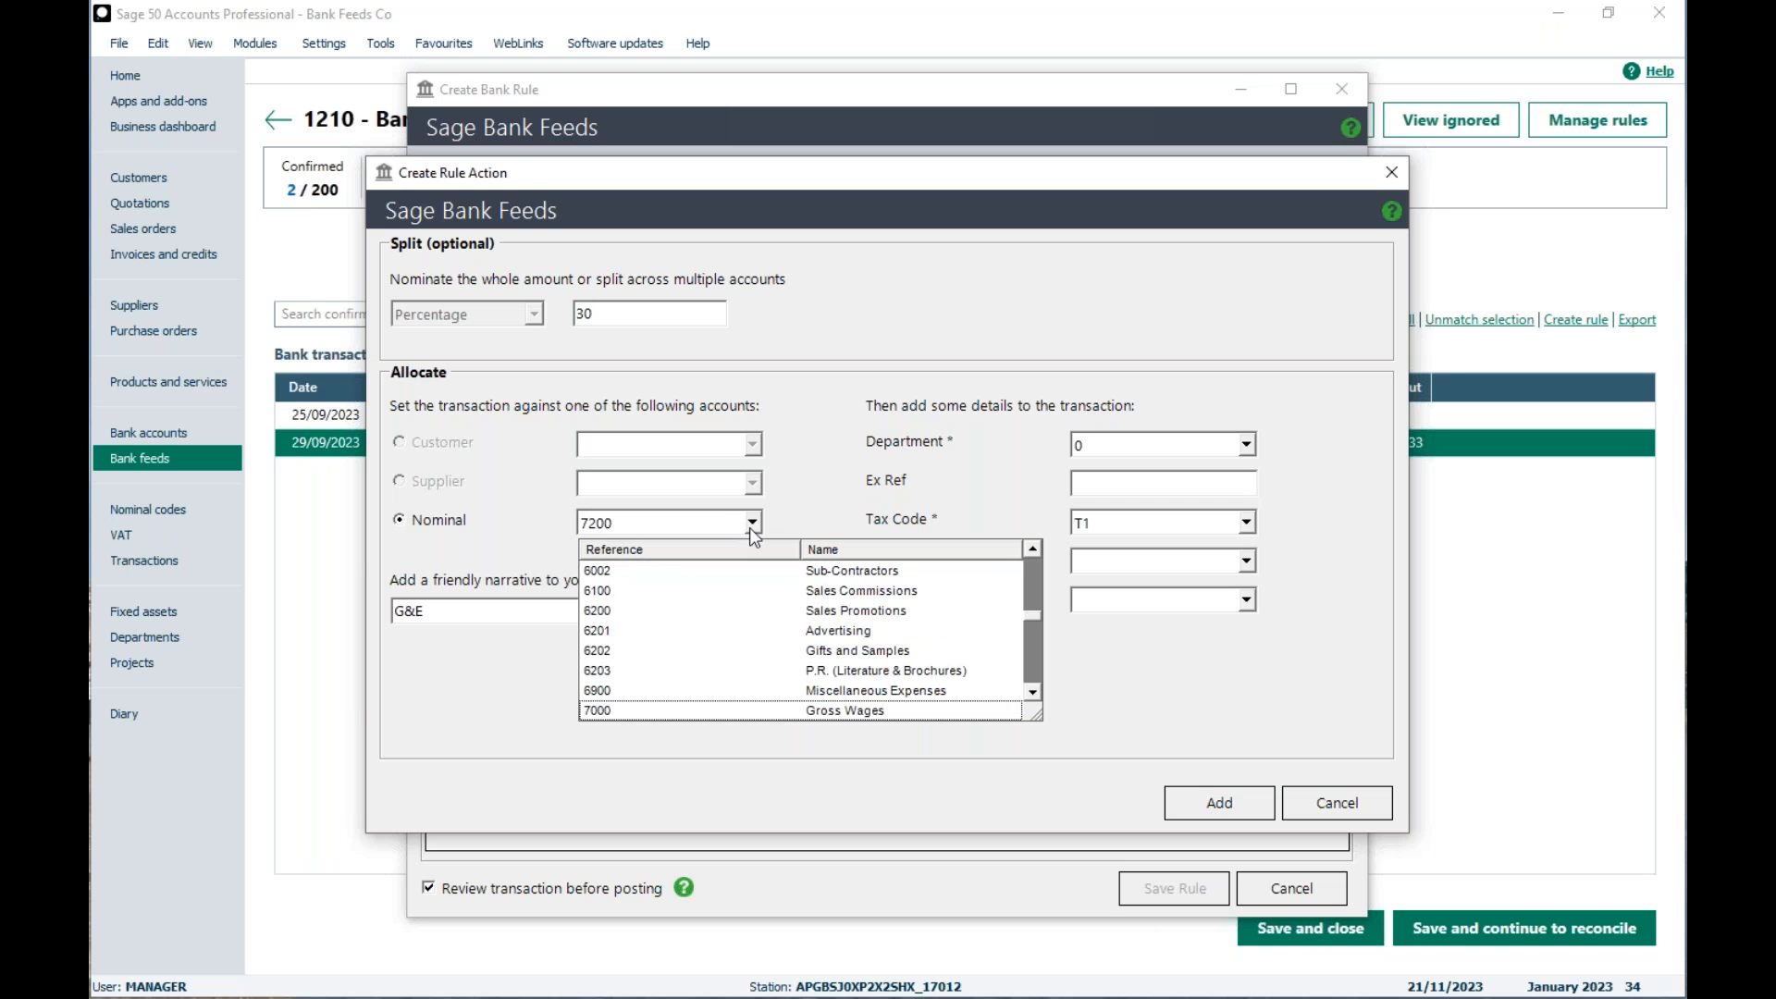
scroll(752, 529, "down", 4)
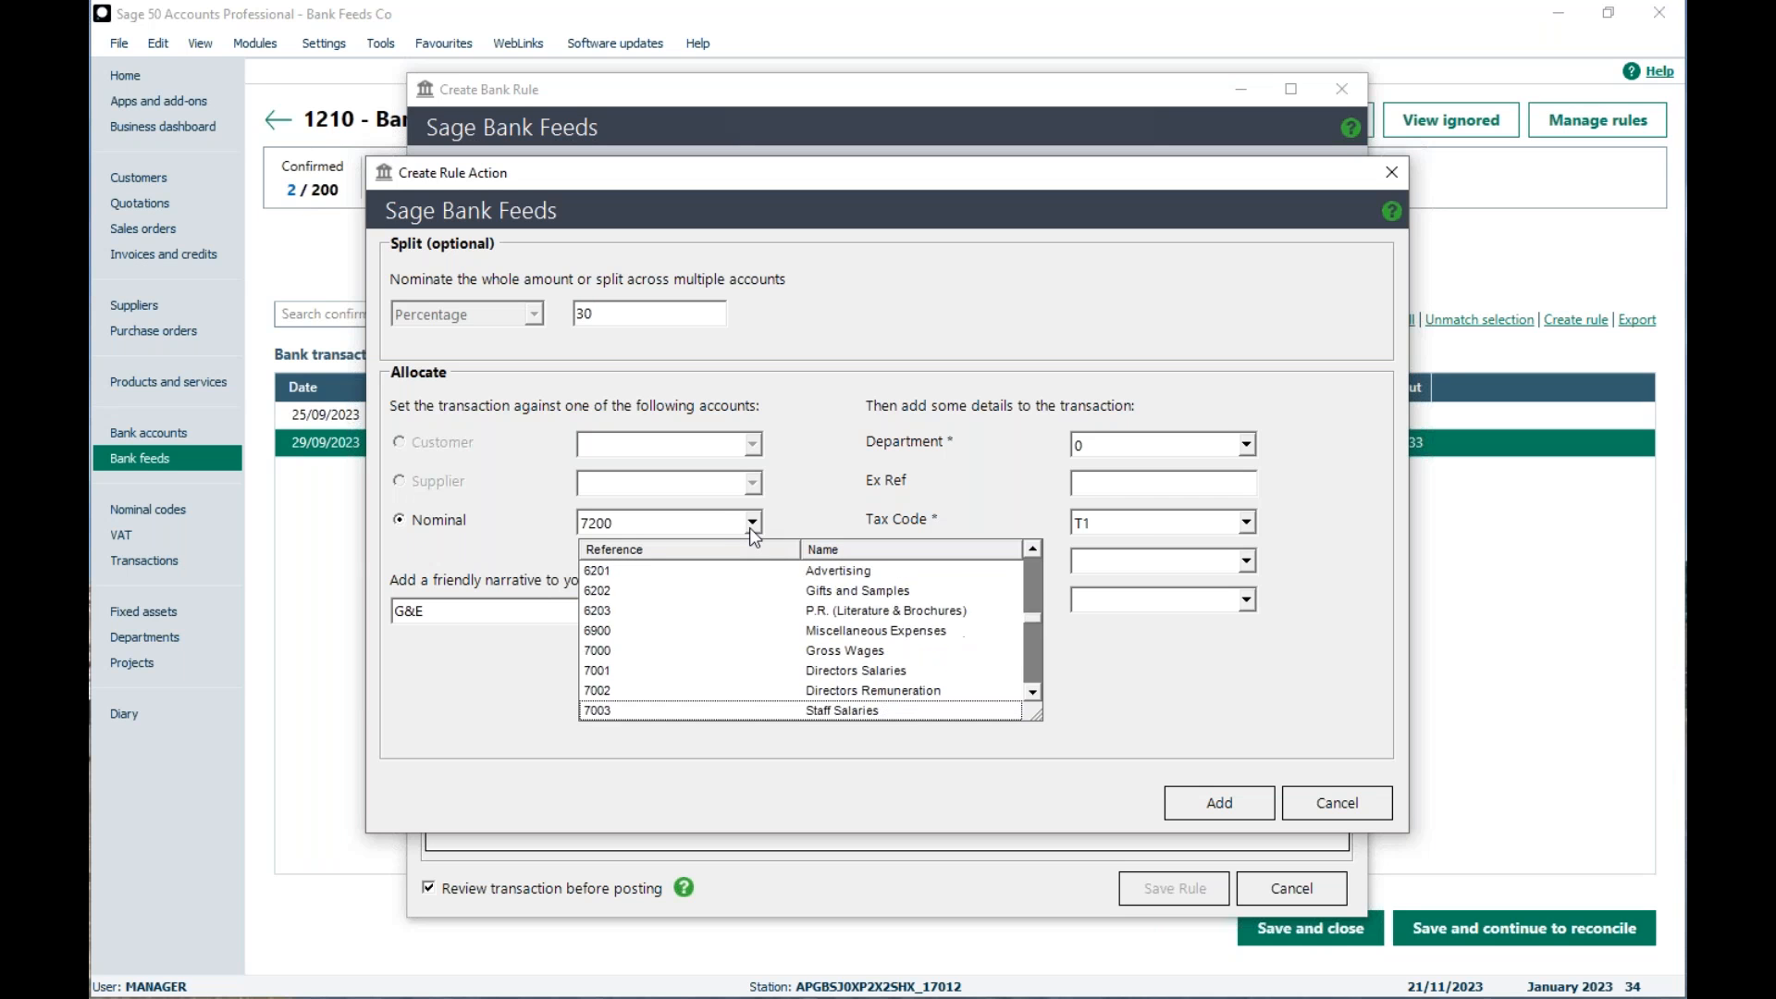
key("Down")
key("Down")
key("Down")
key("Down")
key("Down")
key("Down")
key("Down")
key("Down")
key("Down")
key("Down")
key("Down")
key("Down")
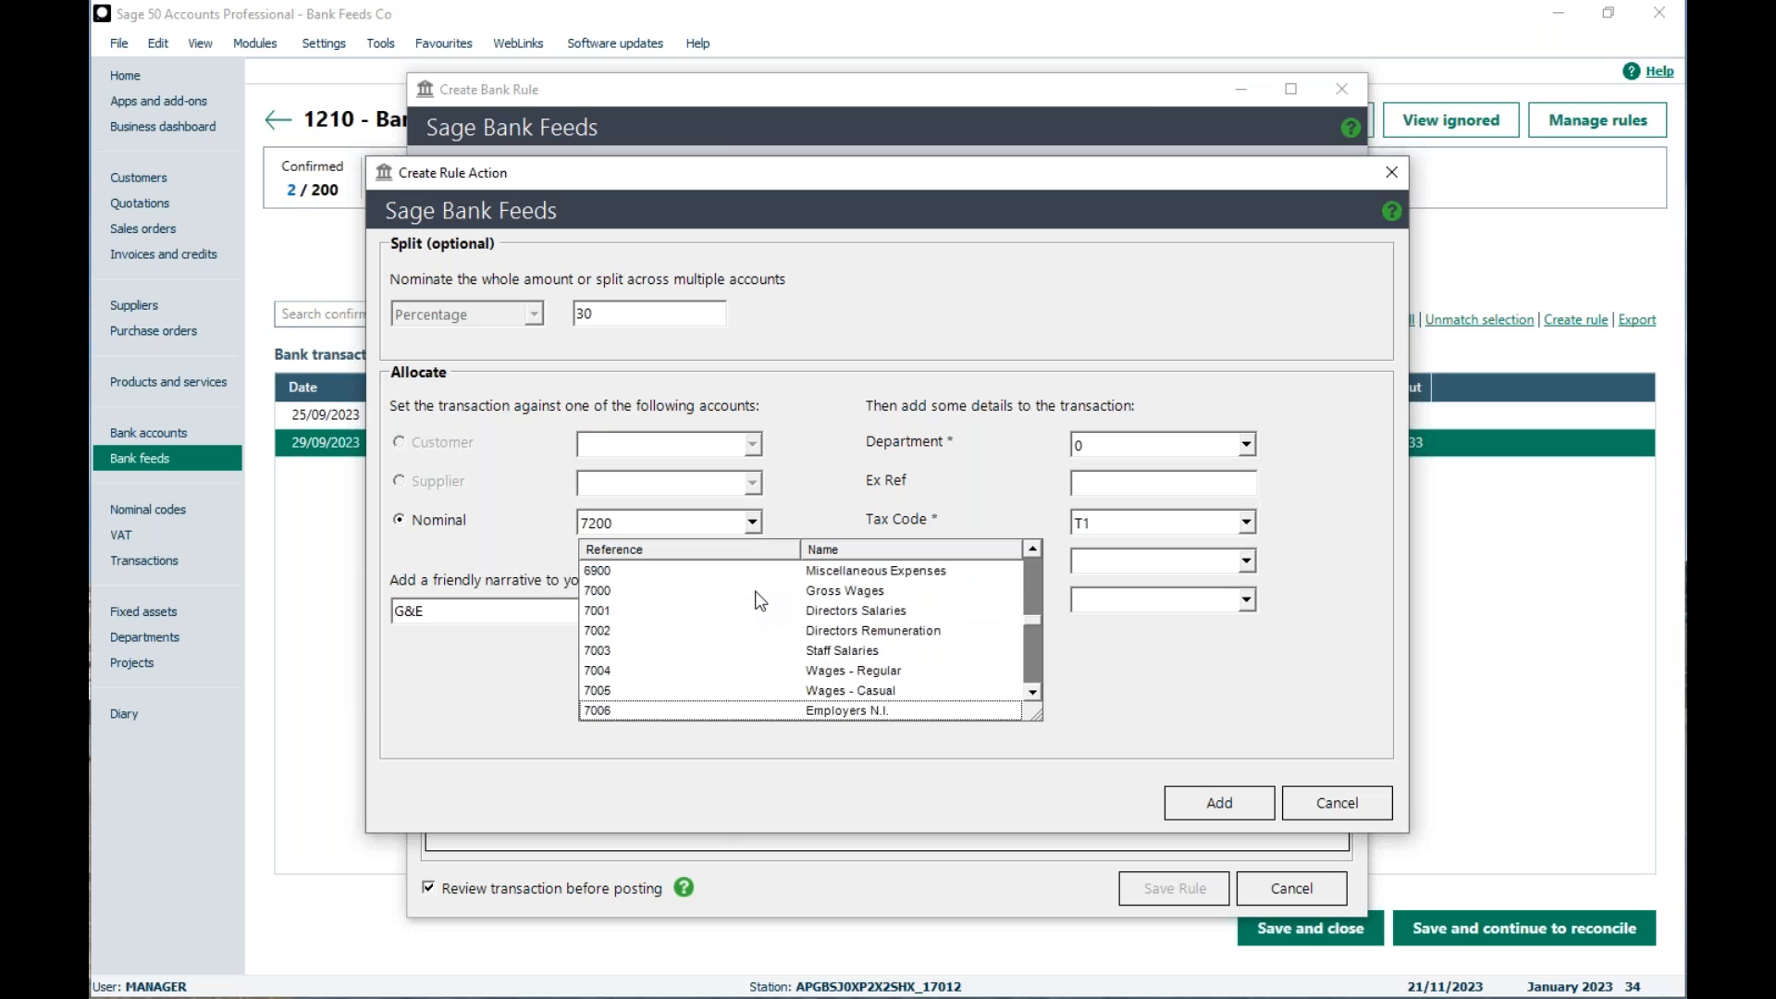
key("Down")
key("Down")
key("Down")
key("Down")
key("Down")
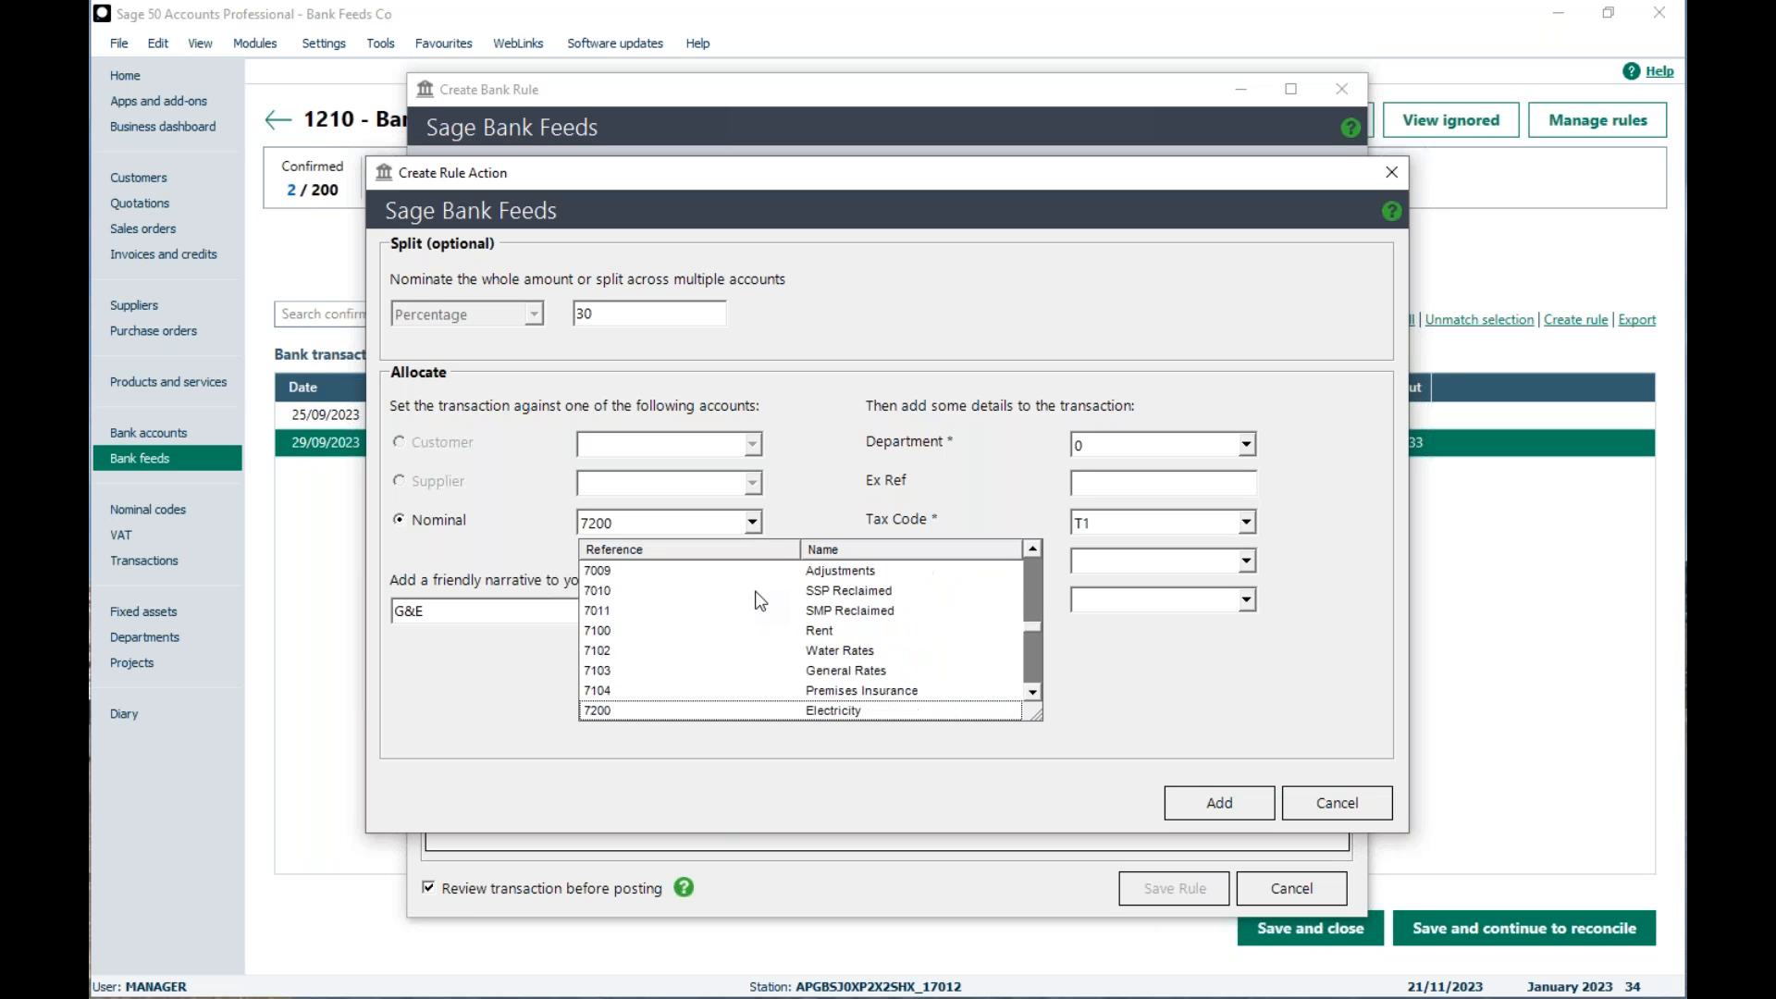
key("Up")
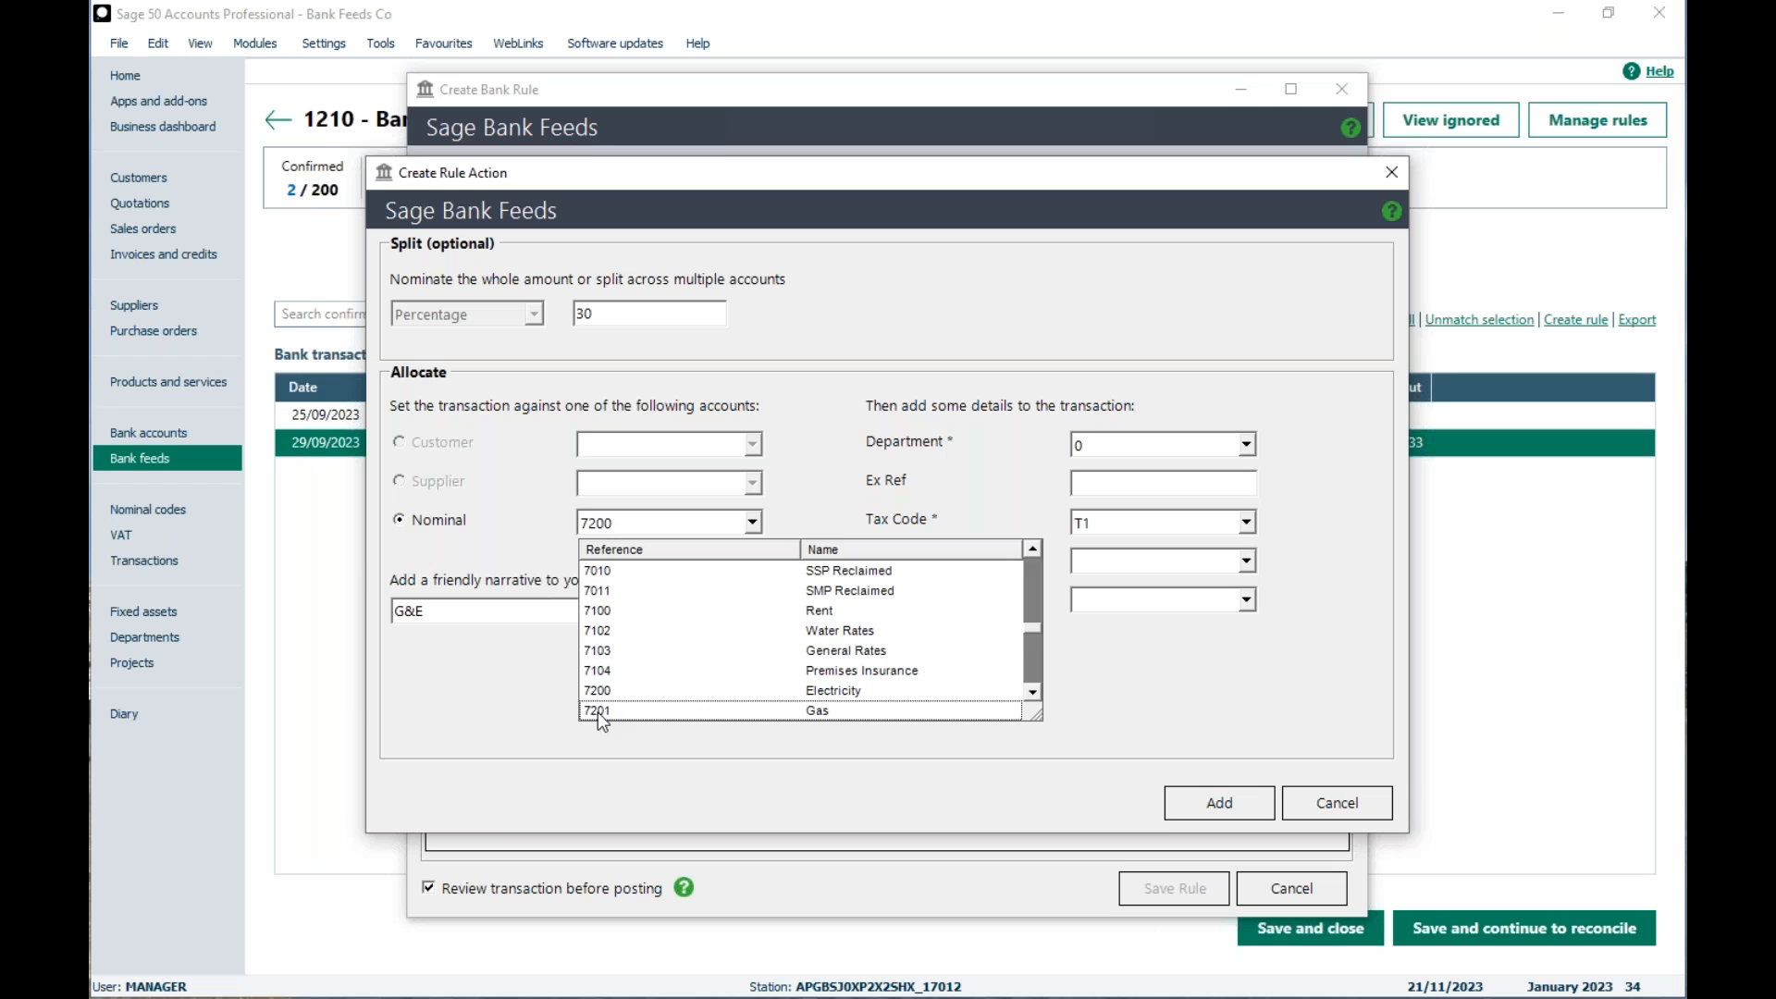
left_click(601, 713)
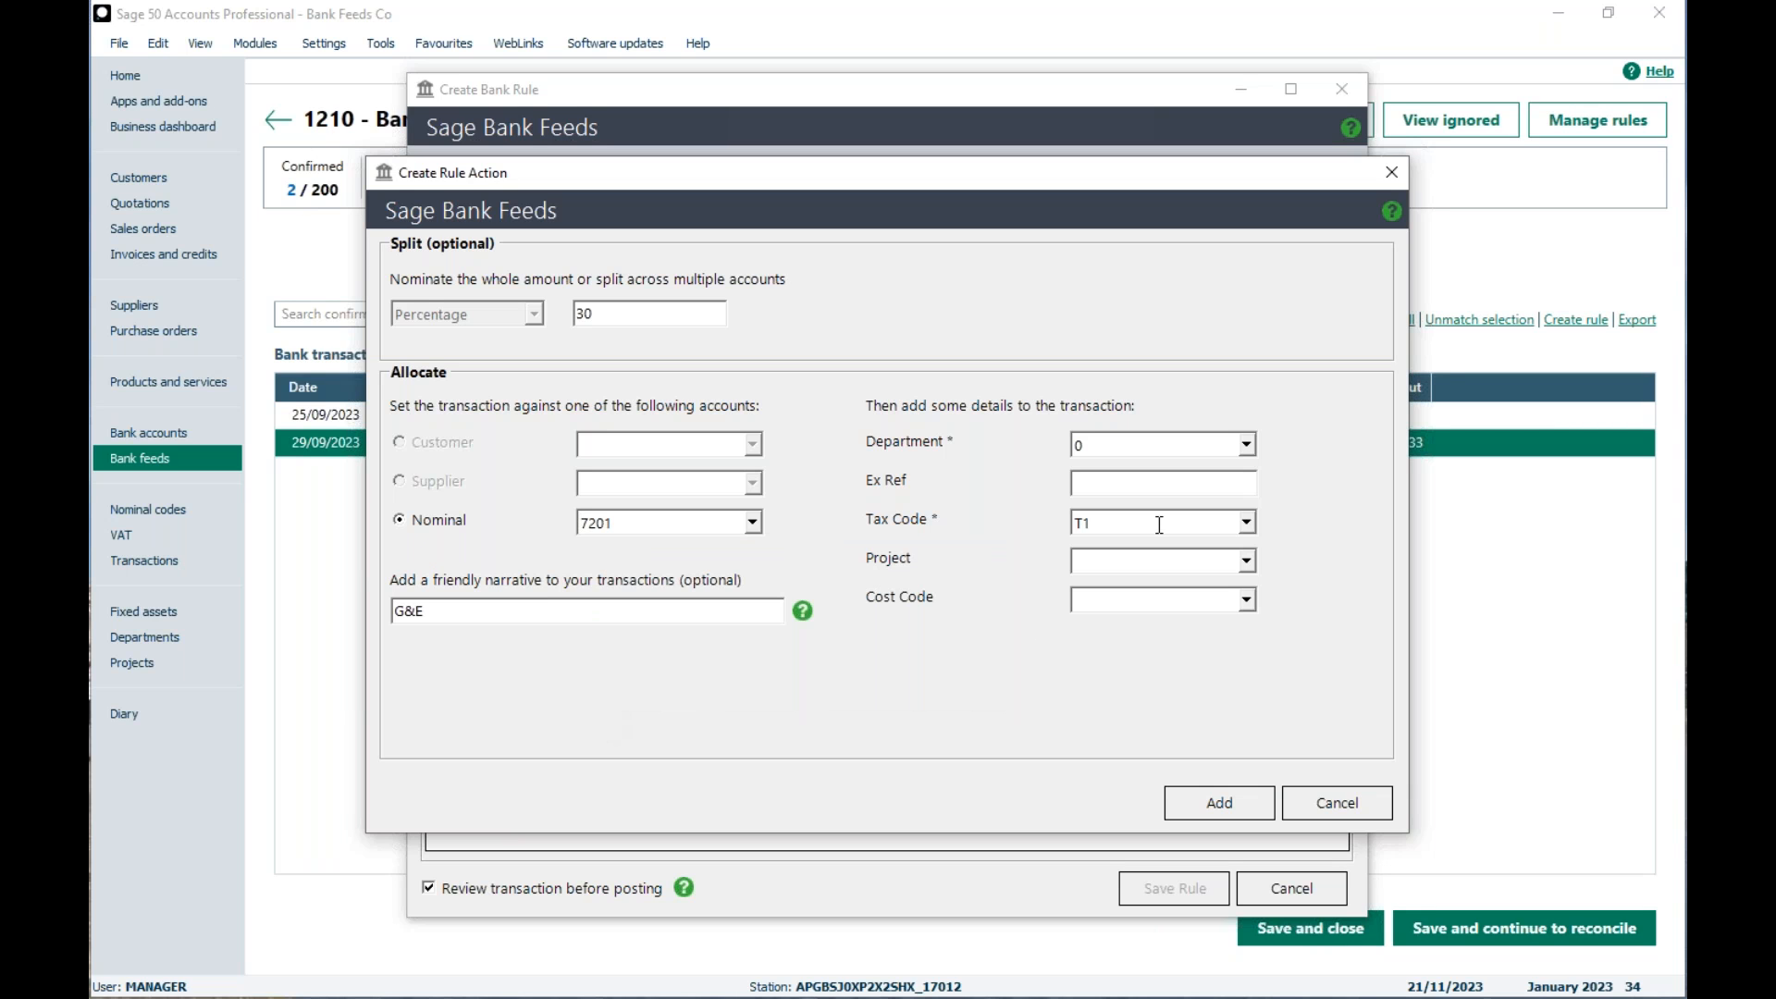
Step: Replace the second line's narrative with Gas and add the line to the rule
left_click(655, 623)
type("Gas")
left_click(1200, 811)
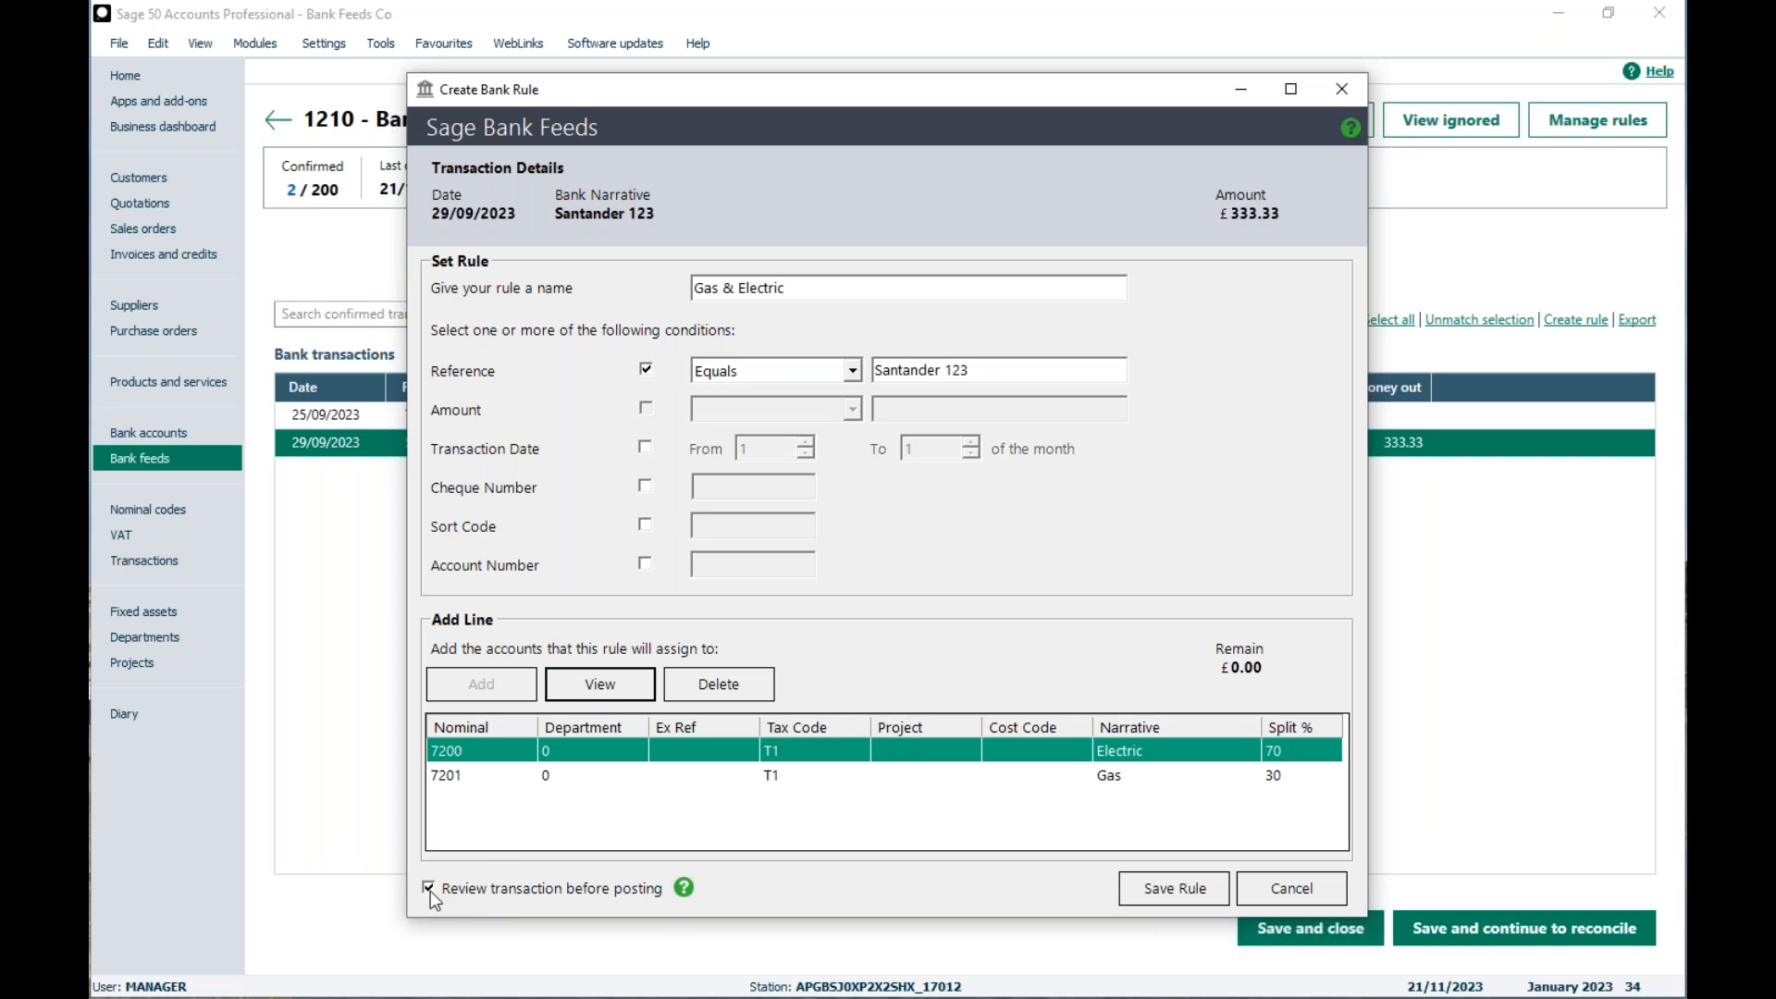
Step: Check the help on reviewing transactions before posting, then save the Gas & Electric bank rule
left_click(683, 888)
left_click(1157, 894)
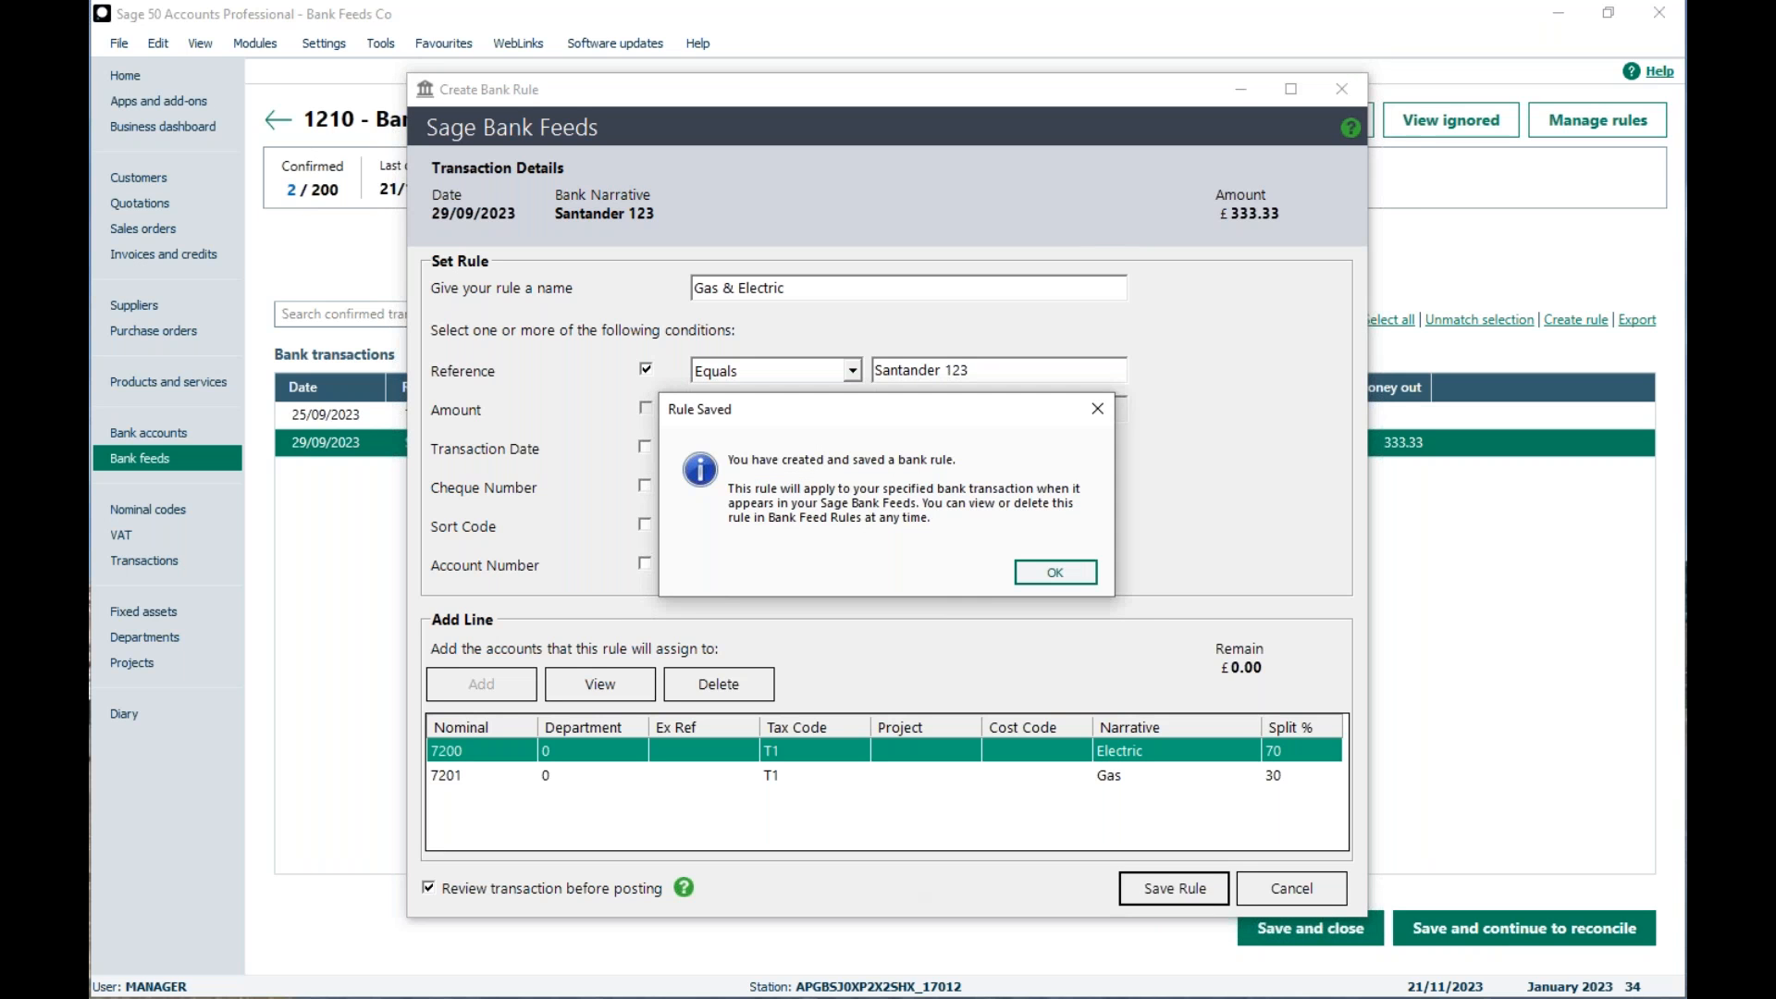
left_click(1051, 579)
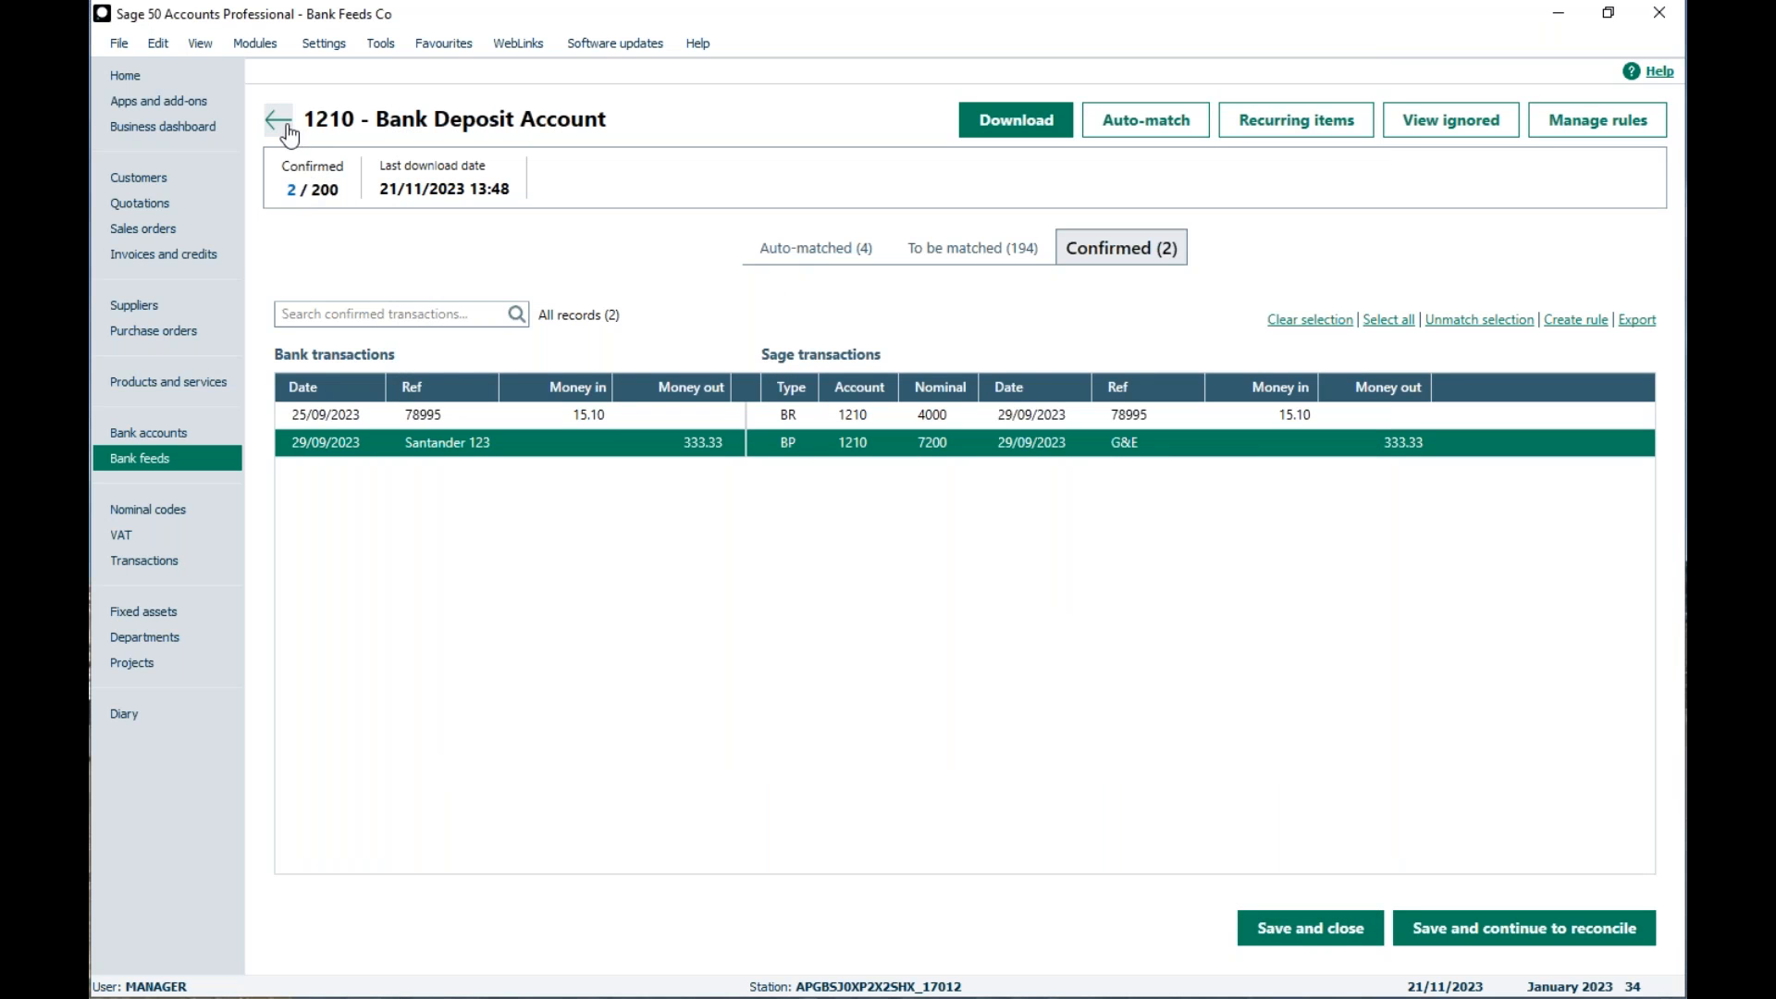
Step: Leave the Bank Deposit Account feed and check the bank feeds approvals list
left_click(289, 135)
left_click(1063, 586)
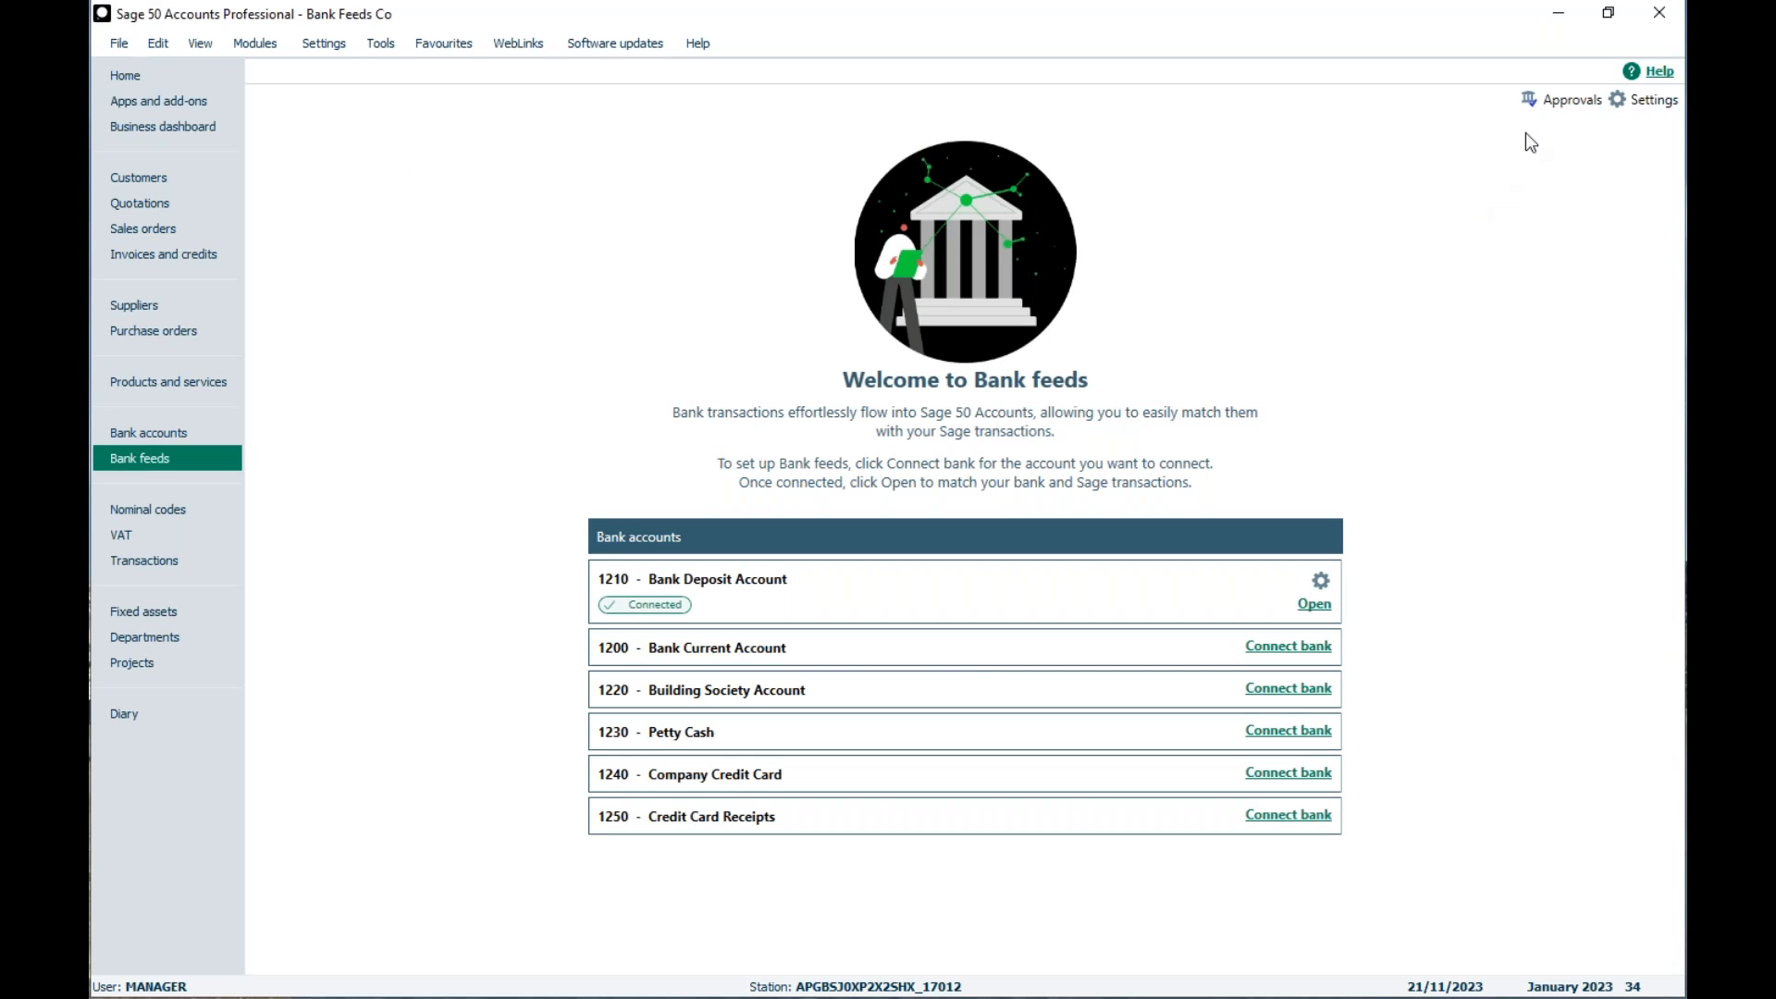
left_click(1586, 107)
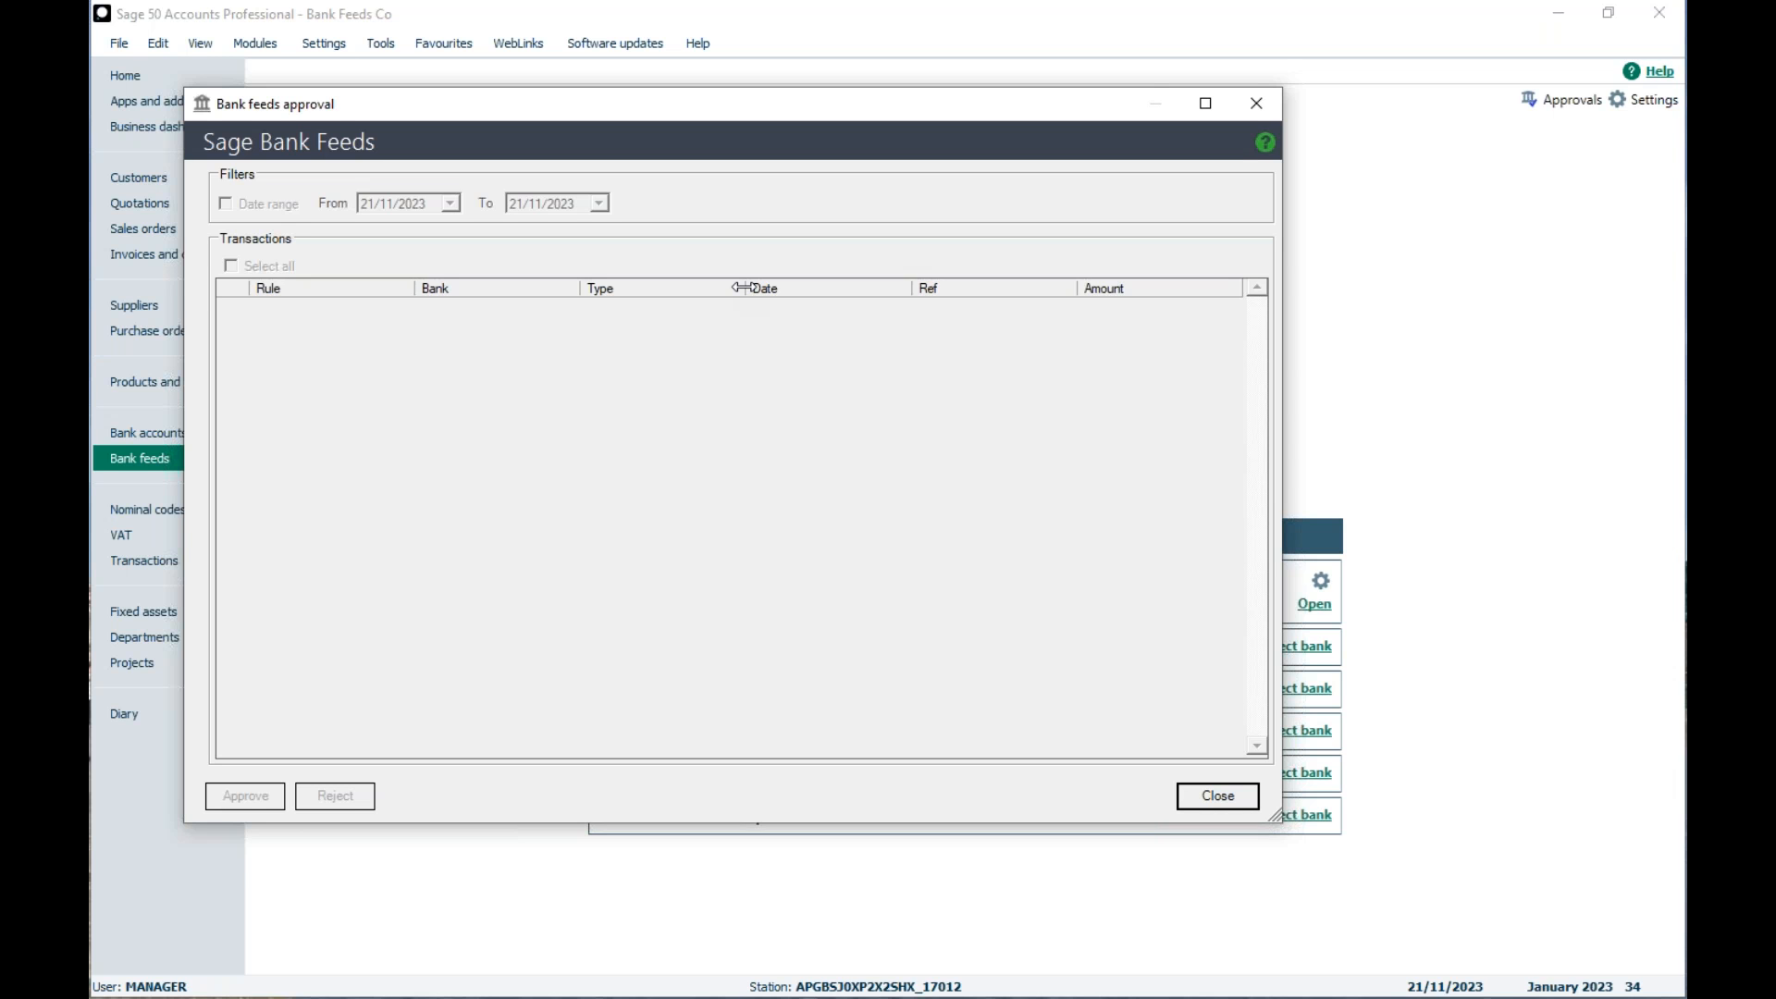
left_click(1256, 104)
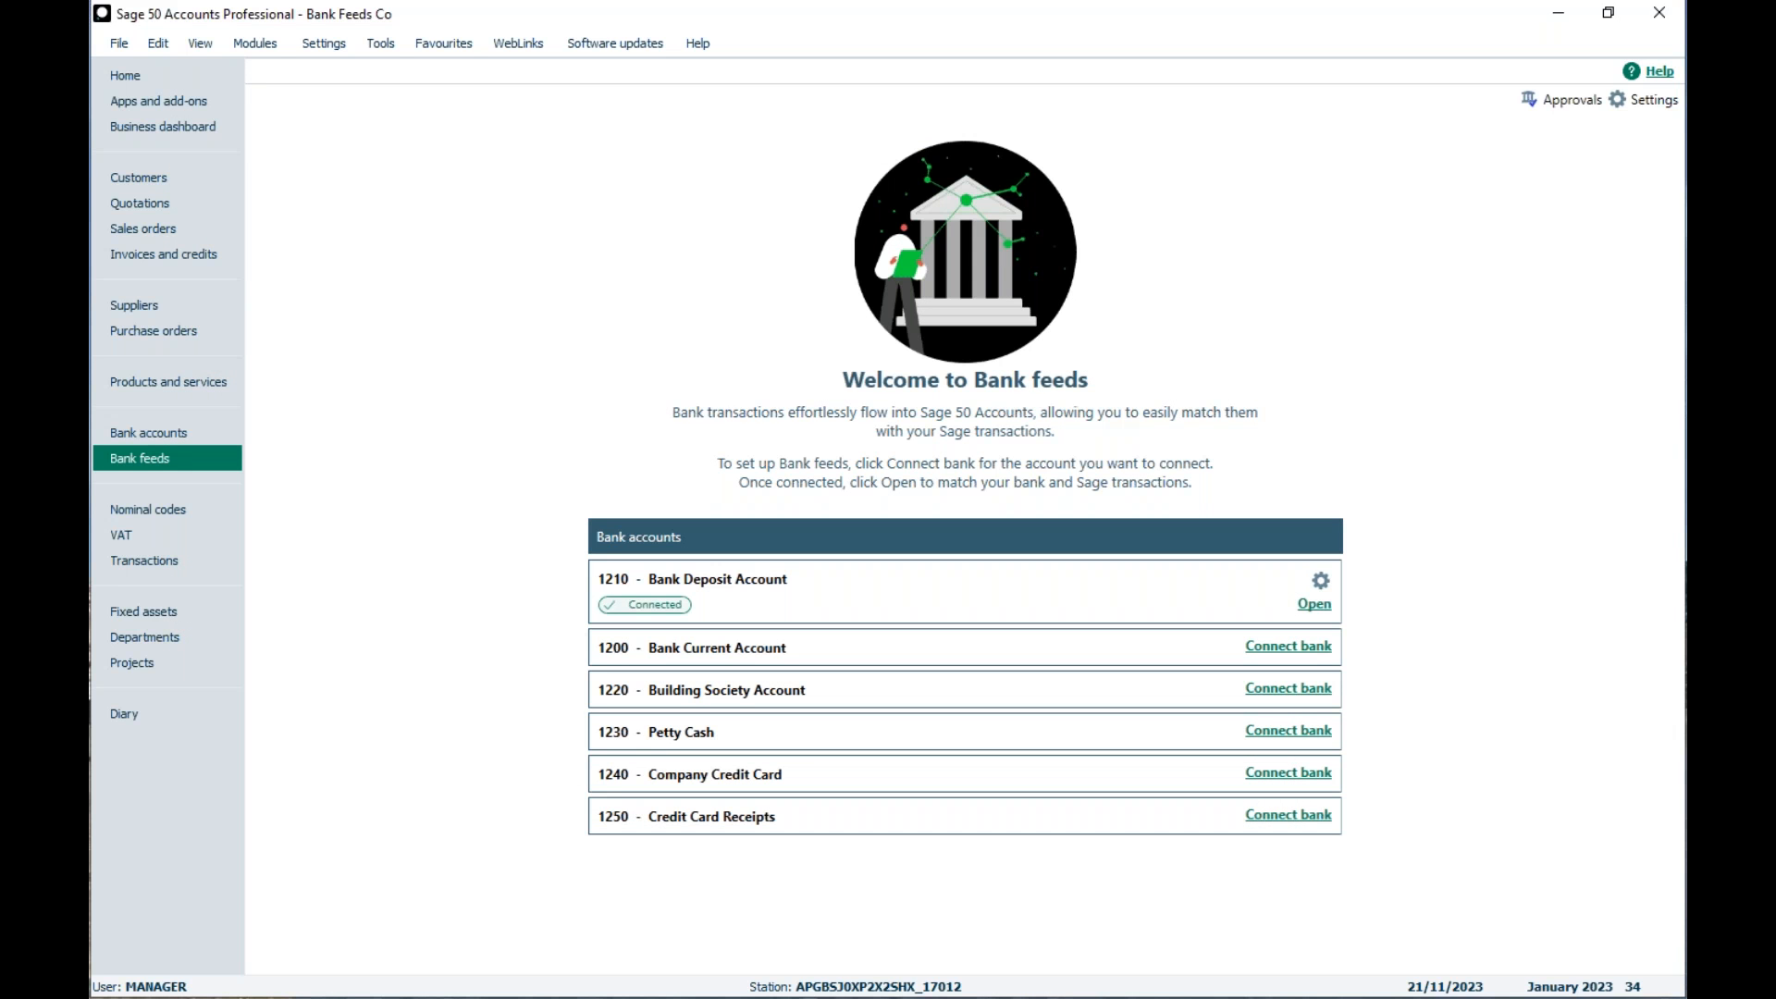
Step: Reopen the Bank Deposit Account feed and select the unmatched £86.00 Invoice 7855 Goods transaction dated 24/09/2023
left_click(1313, 606)
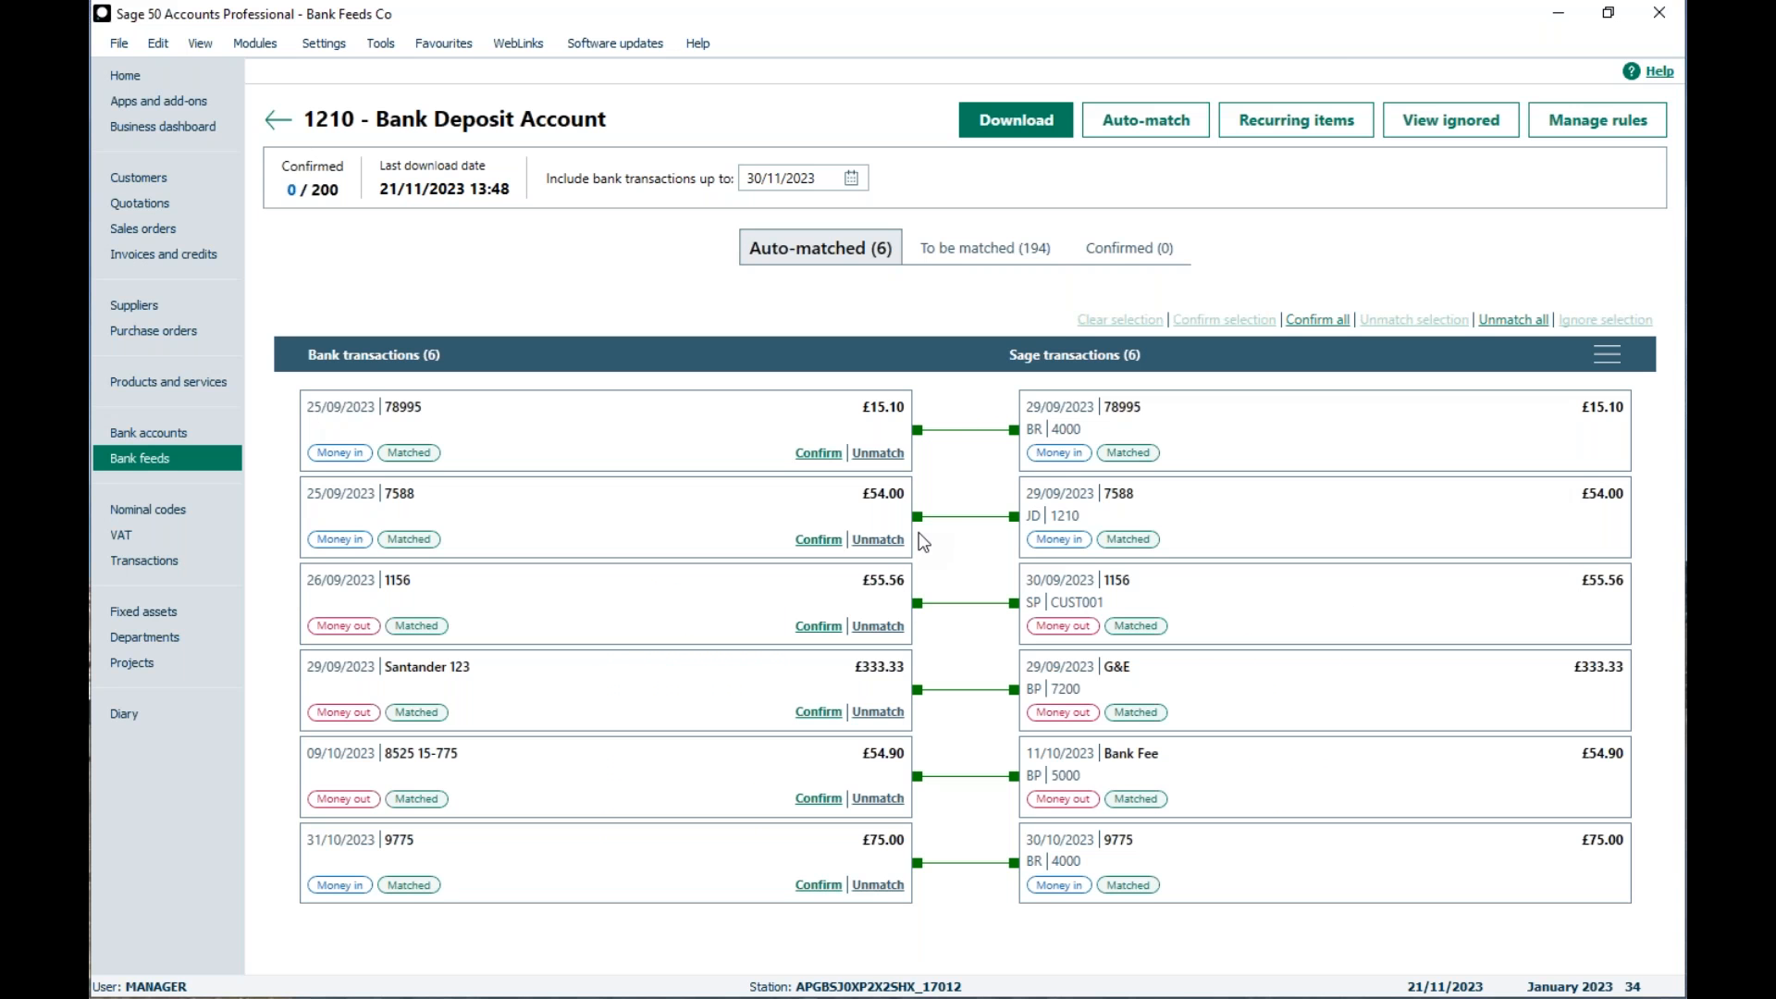
left_click(959, 265)
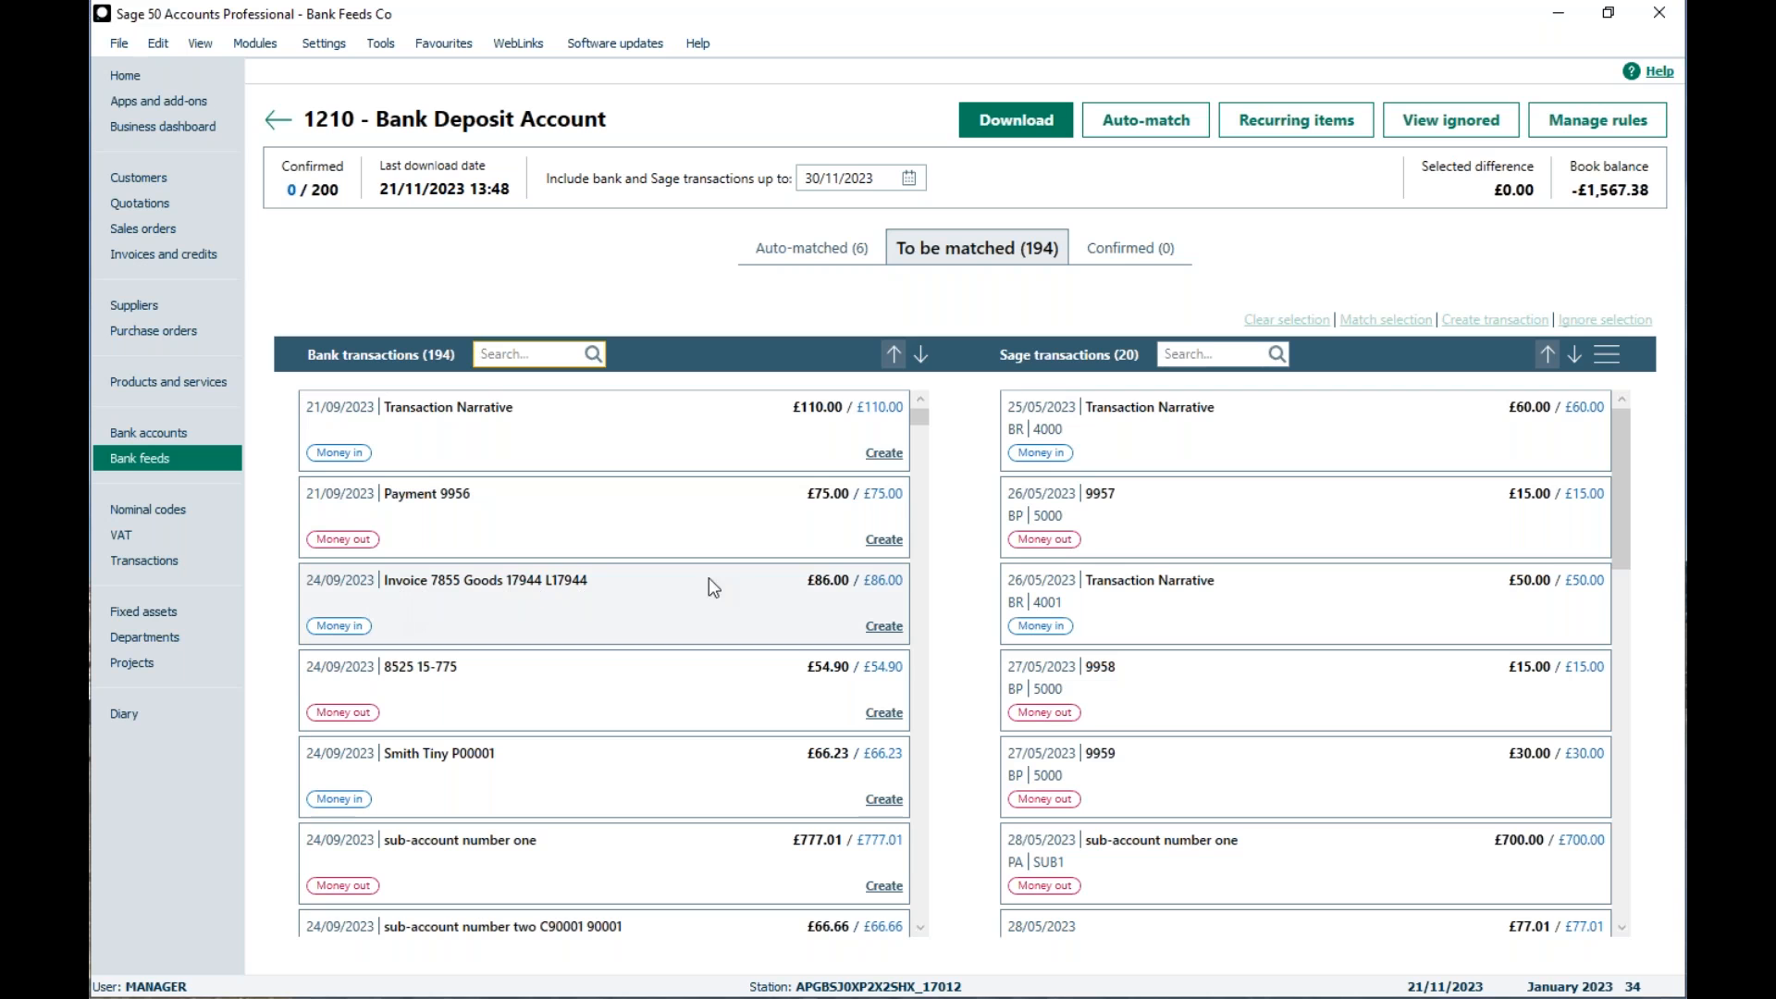
left_click(459, 608)
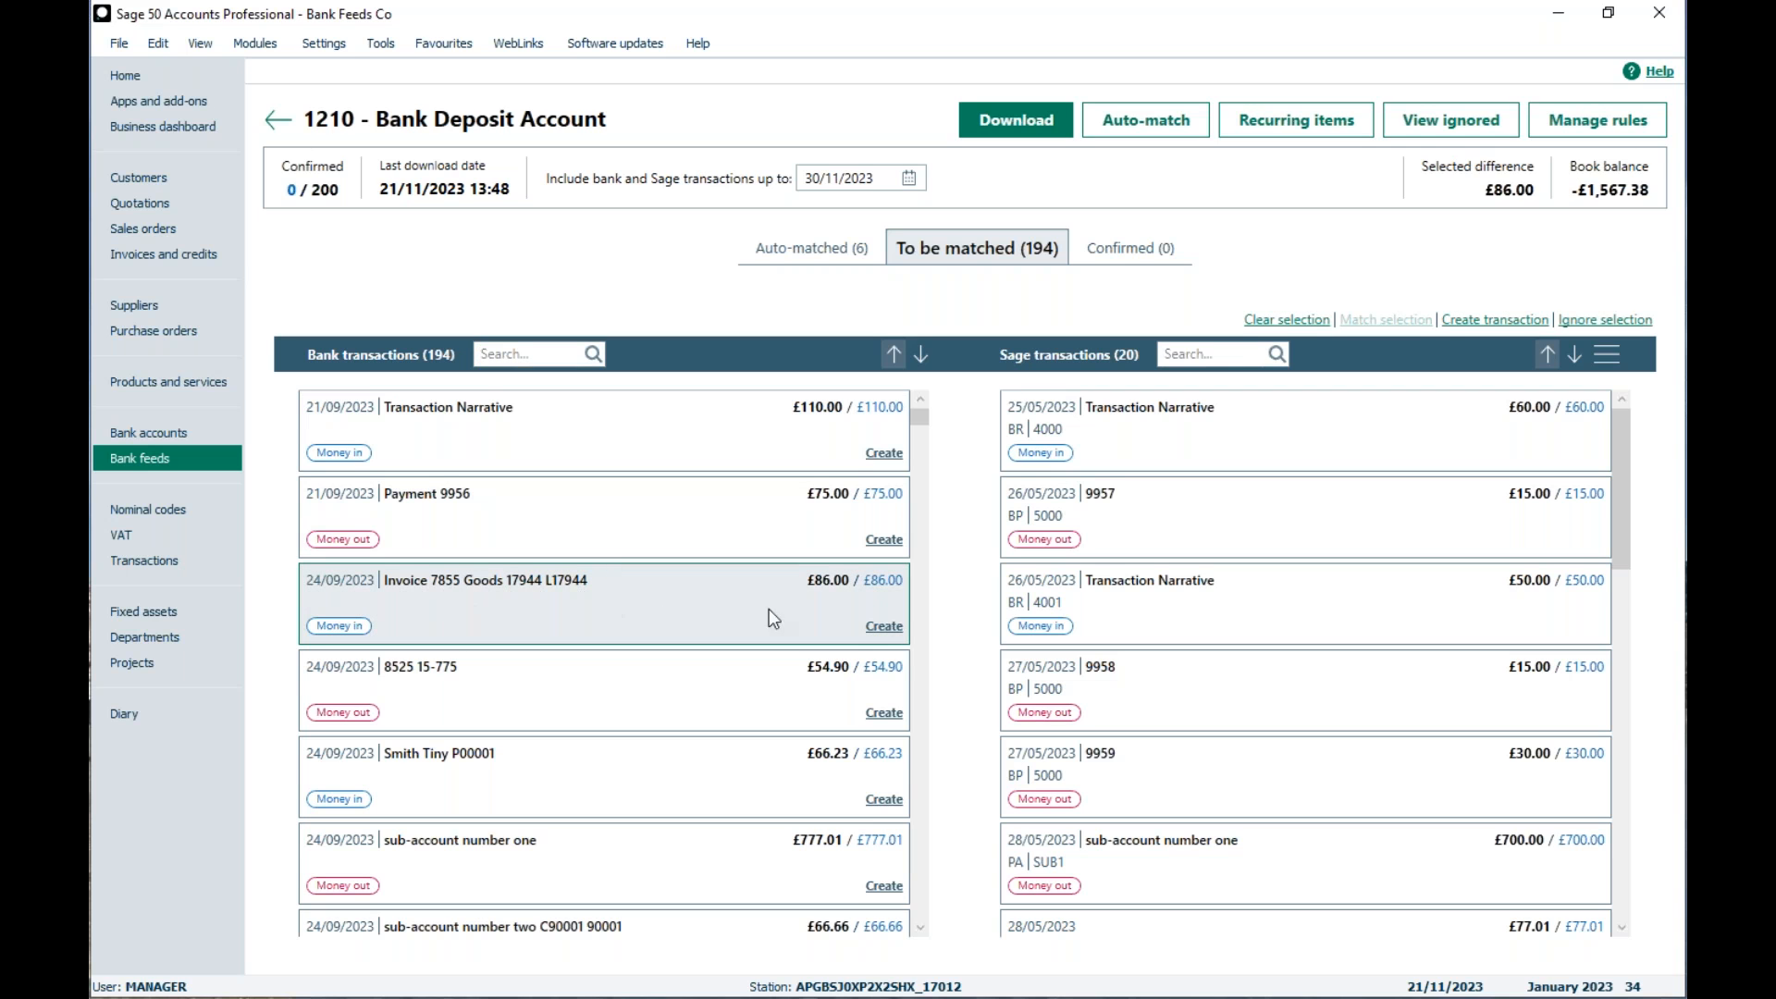
Step: Start a customer receipt from the selected £86.00 transaction and choose A1 Design Services 01 as the customer
left_click(884, 629)
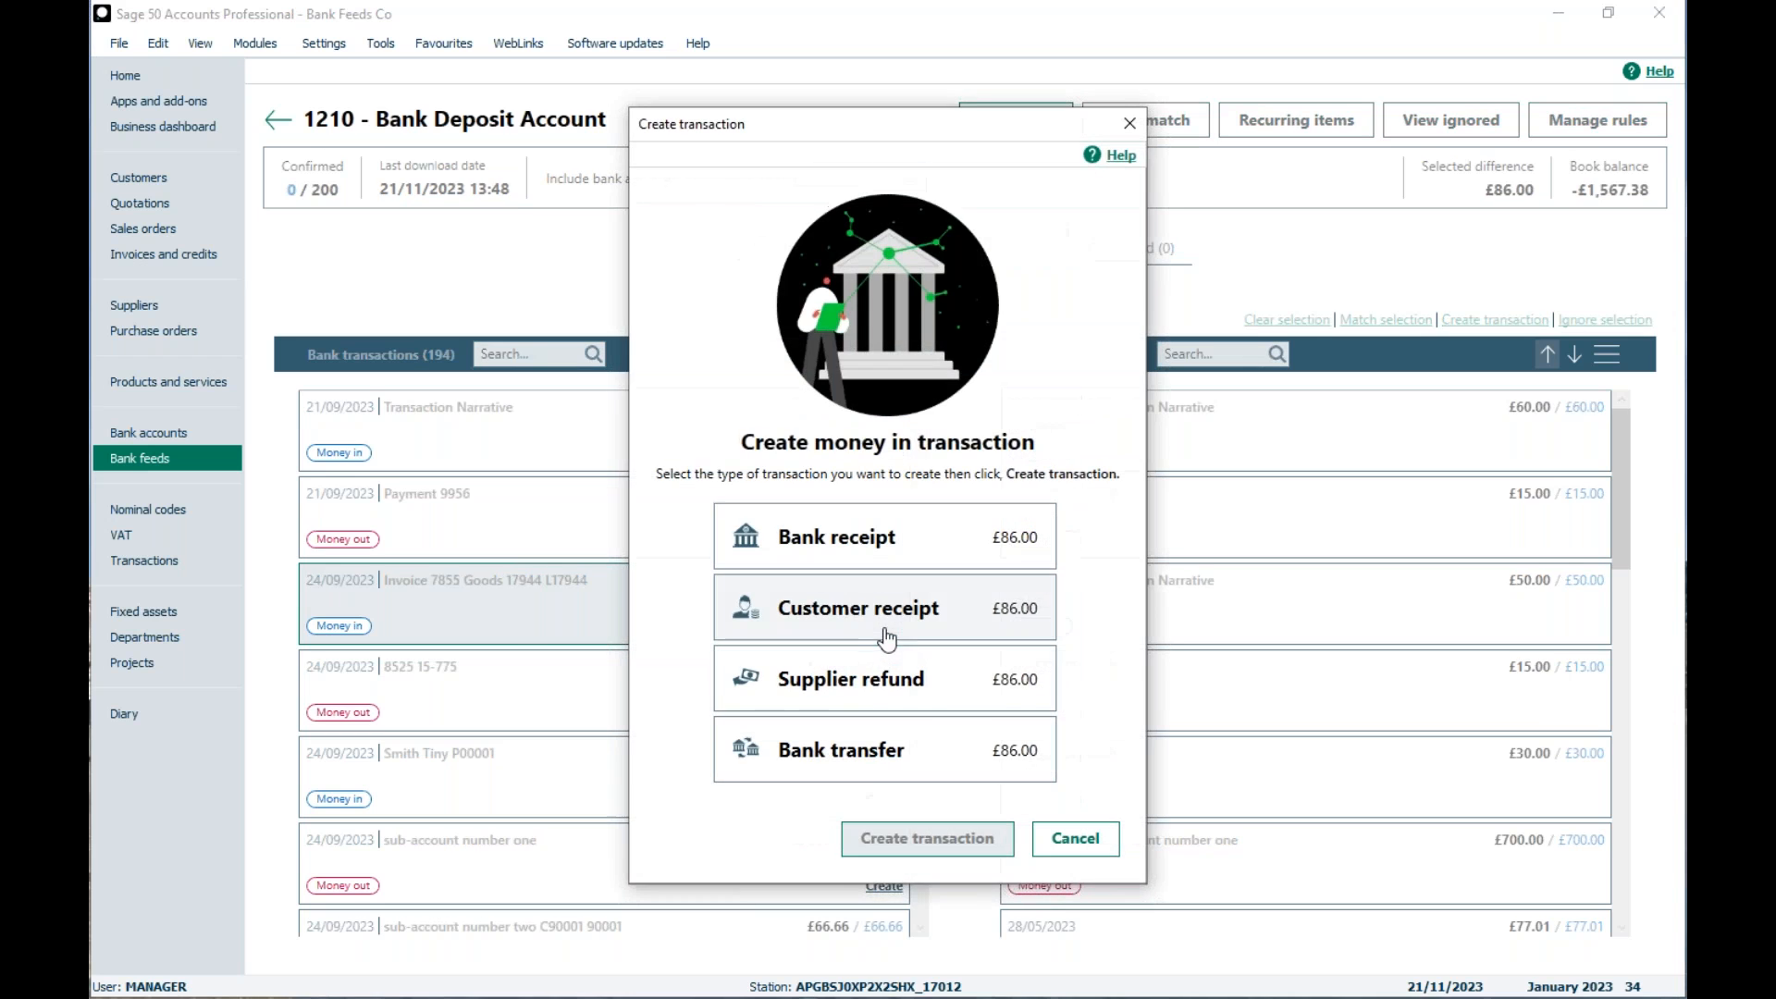
left_click(789, 612)
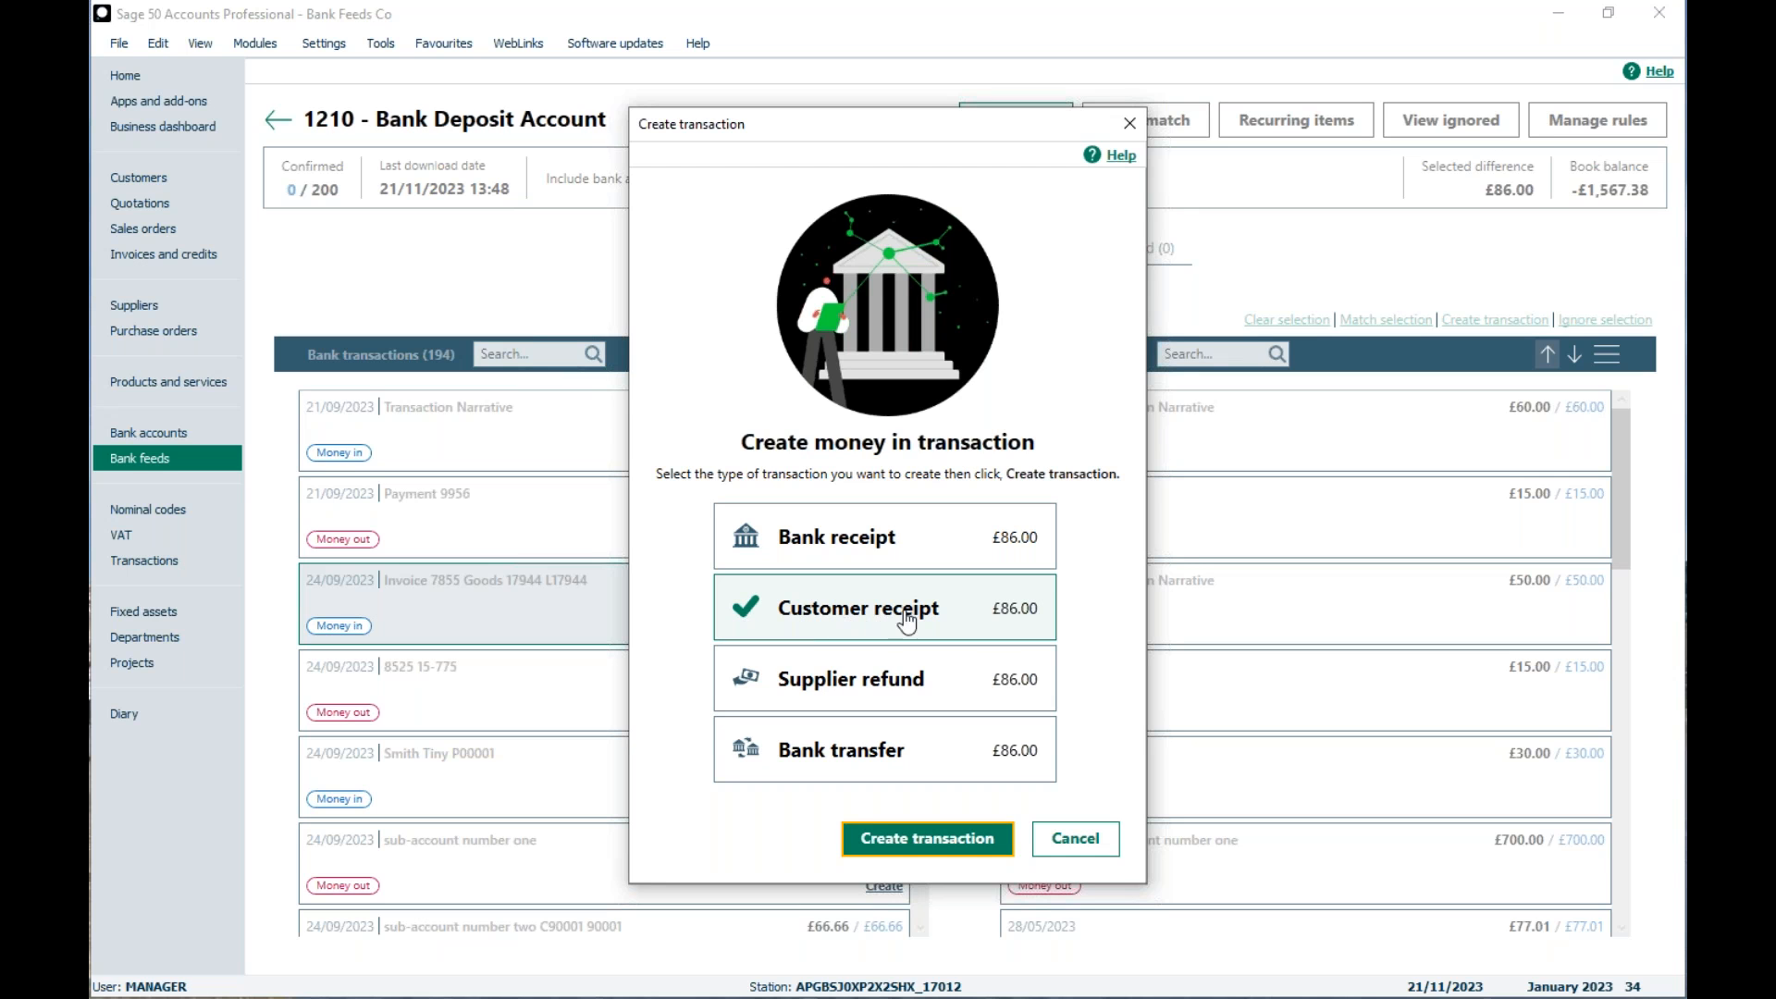
left_click(922, 849)
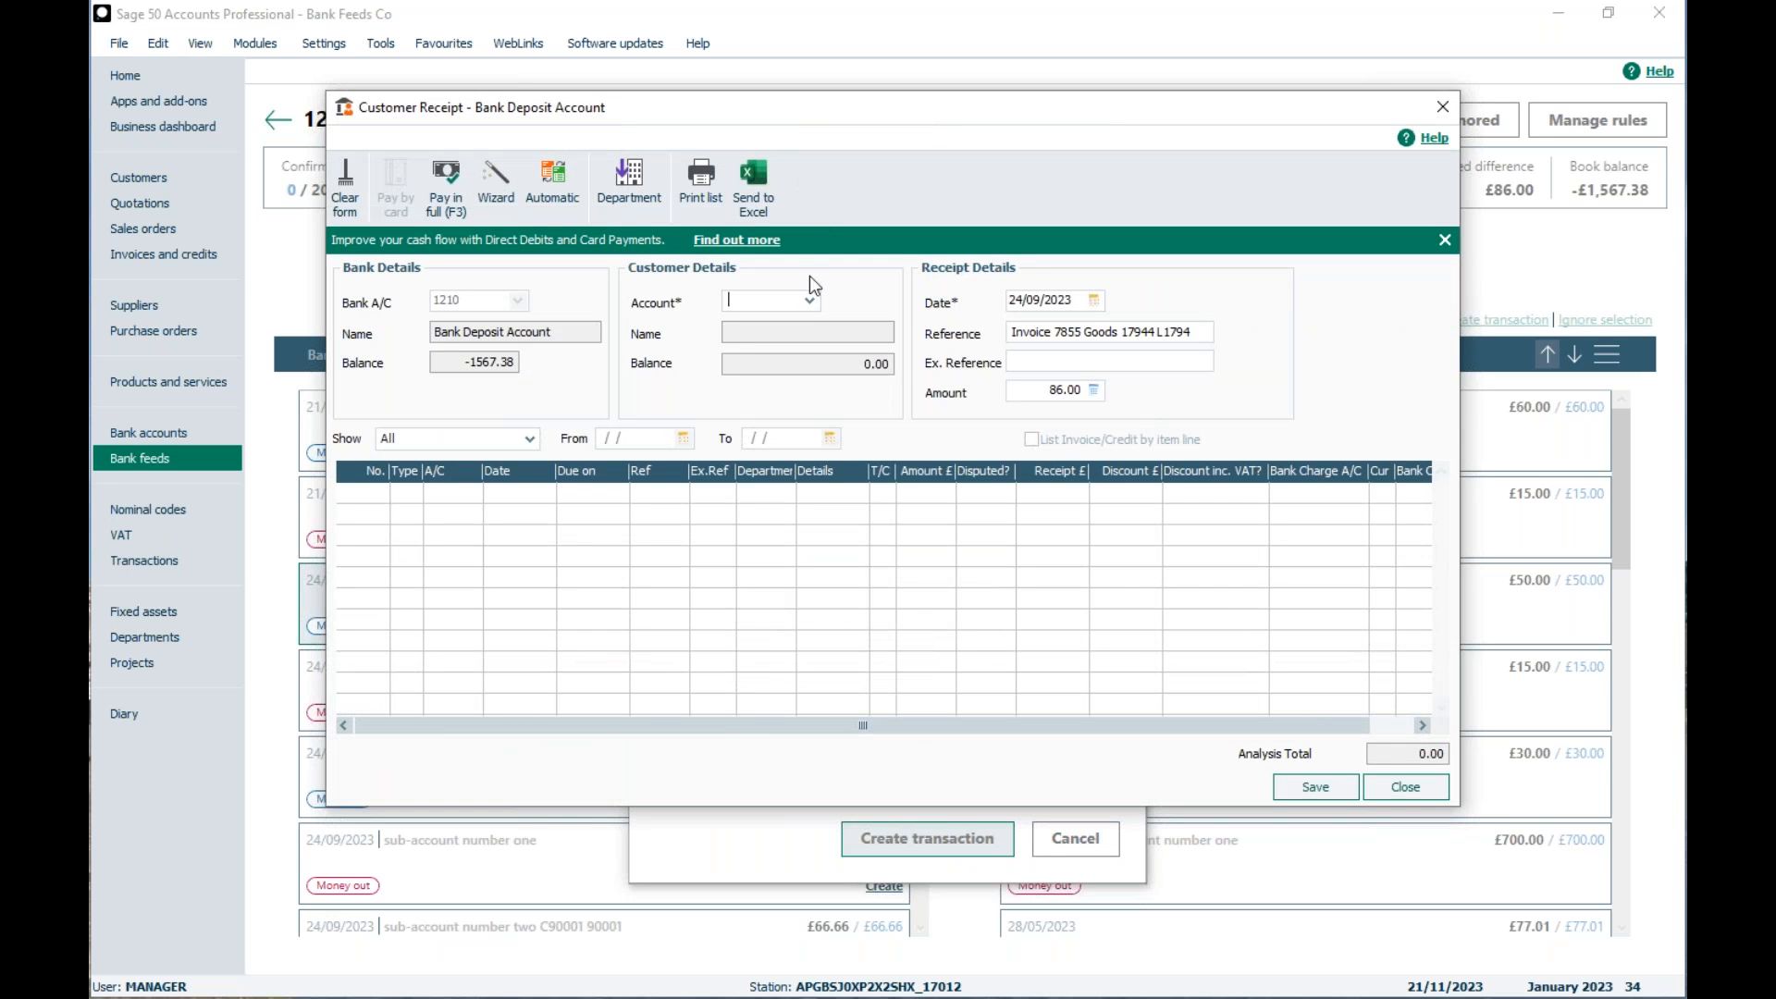
left_click(810, 301)
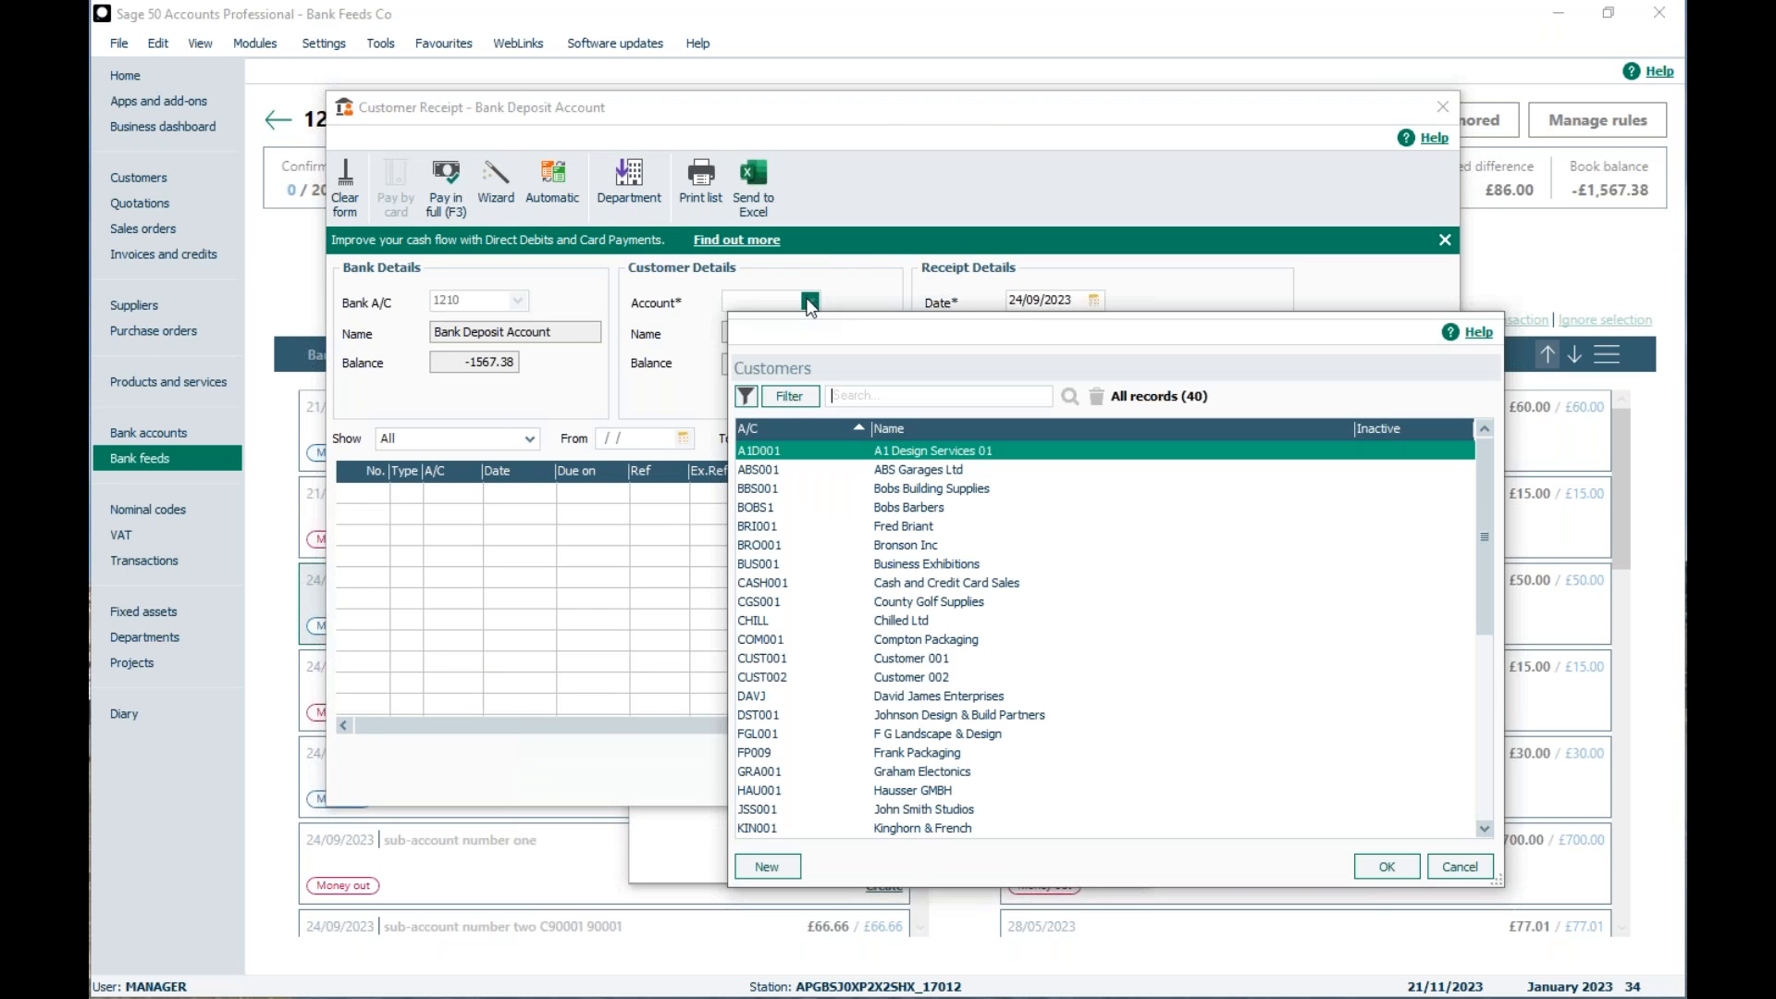
double_click(881, 449)
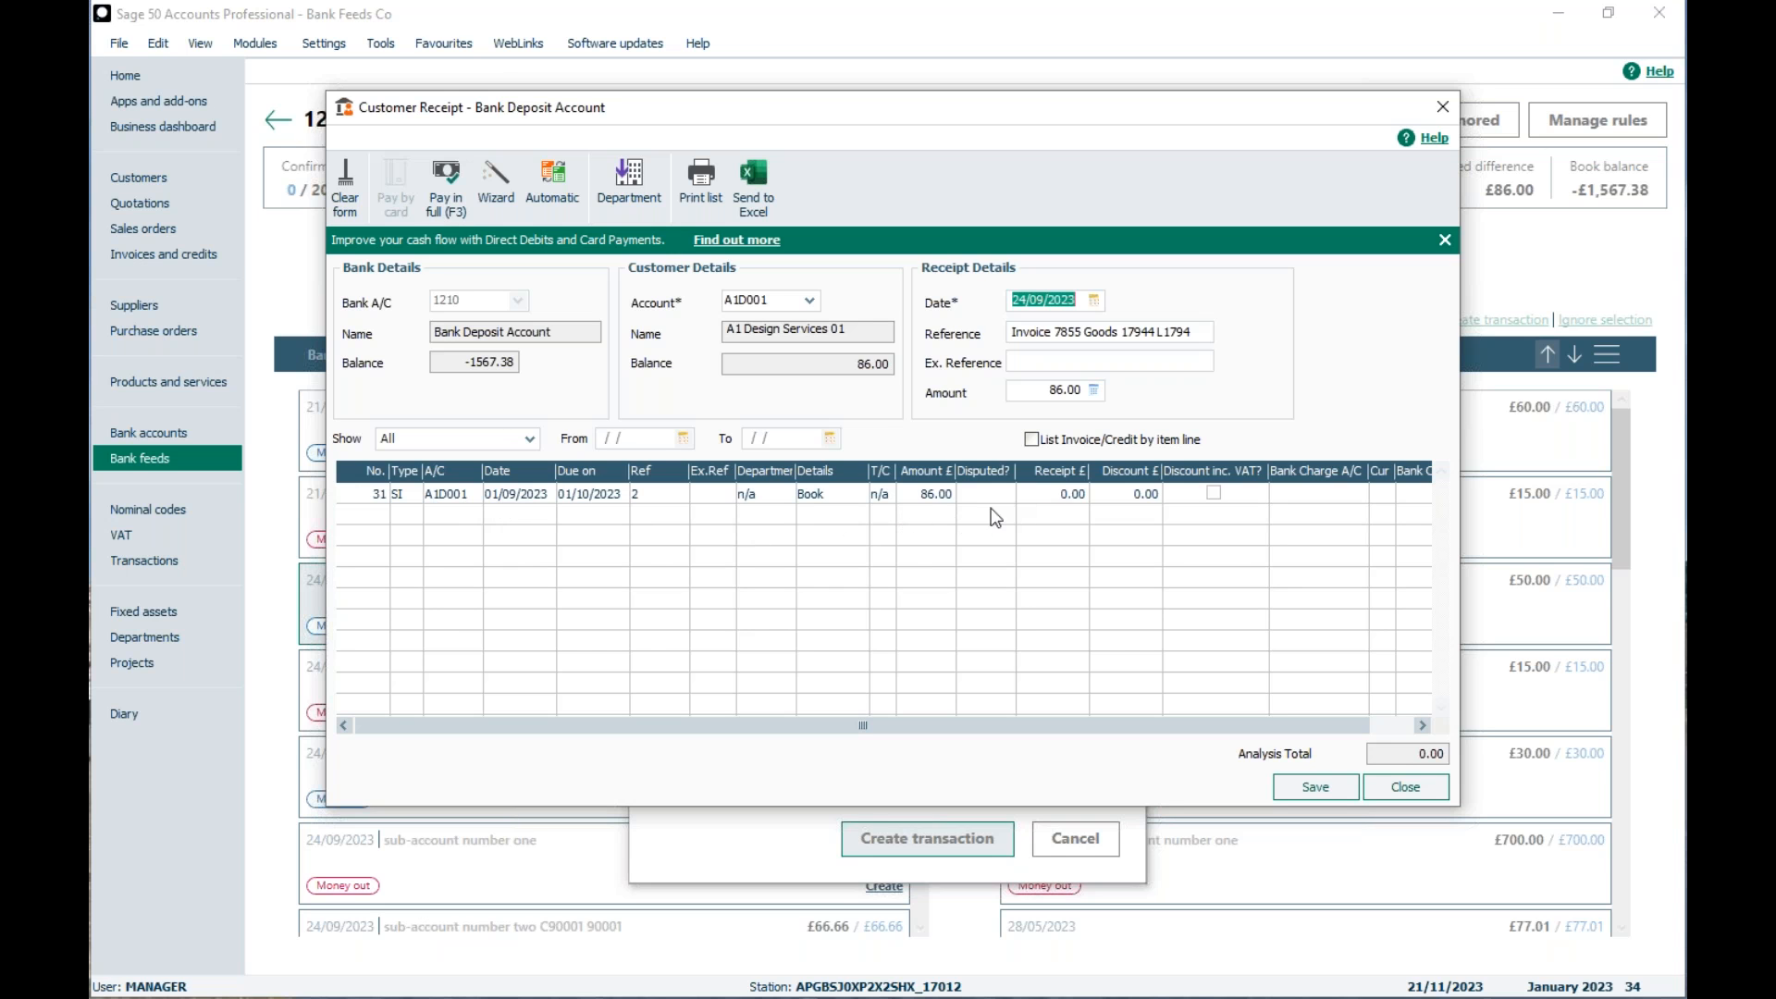
Step: Allocate the customer receipt in full to the £86.00 Book invoice and save the receipt
left_click(1062, 493)
left_click(446, 185)
left_click(1314, 787)
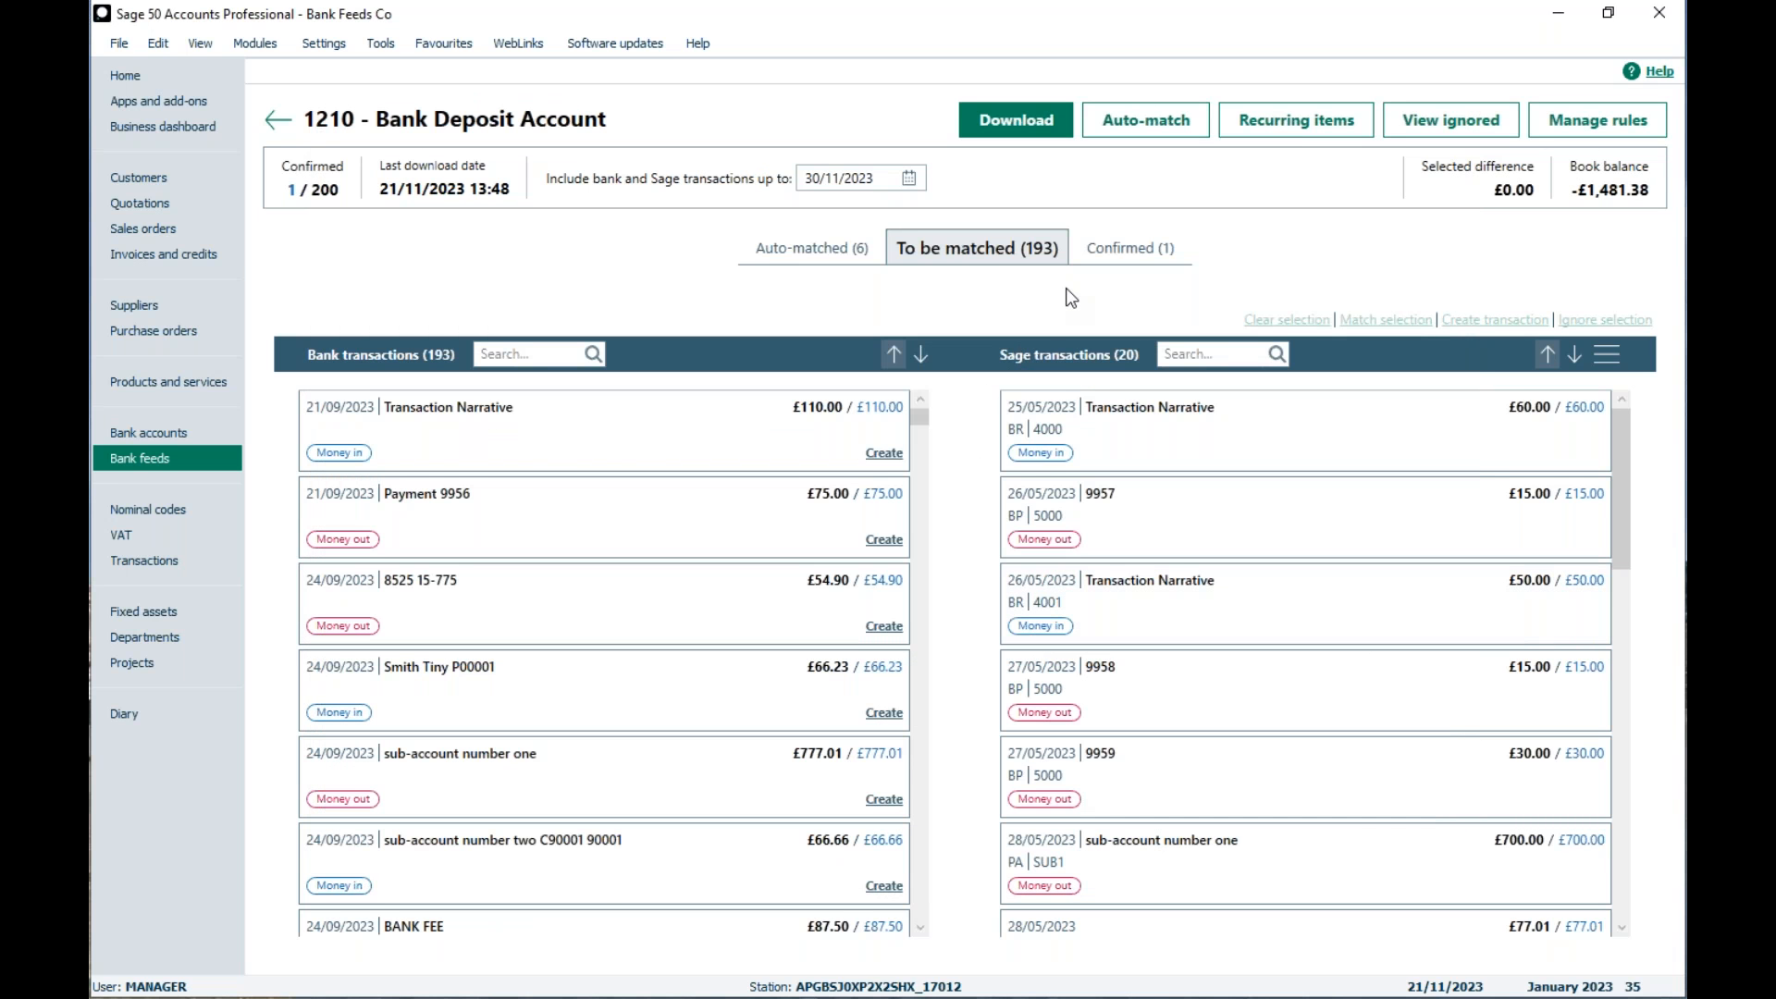
Step: Start a bank rule from the confirmed £86.00 Invoice 7855 transaction and name it A1 Design DD
left_click(1097, 250)
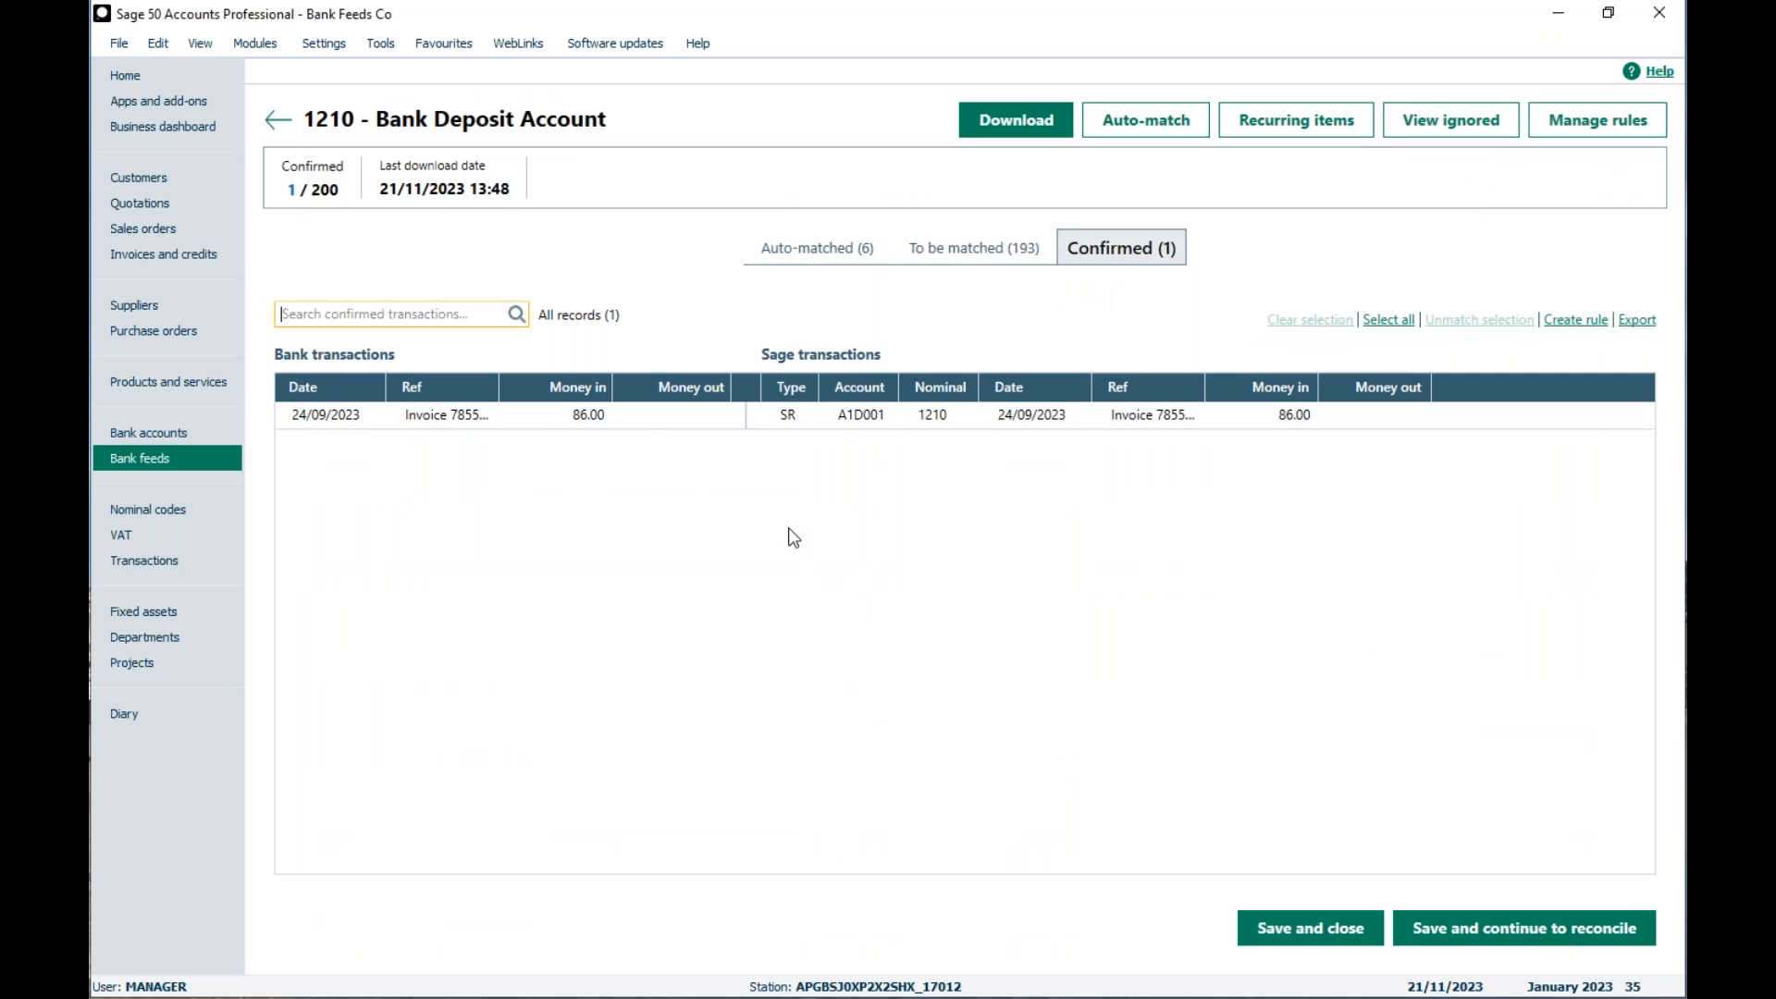
left_click(706, 418)
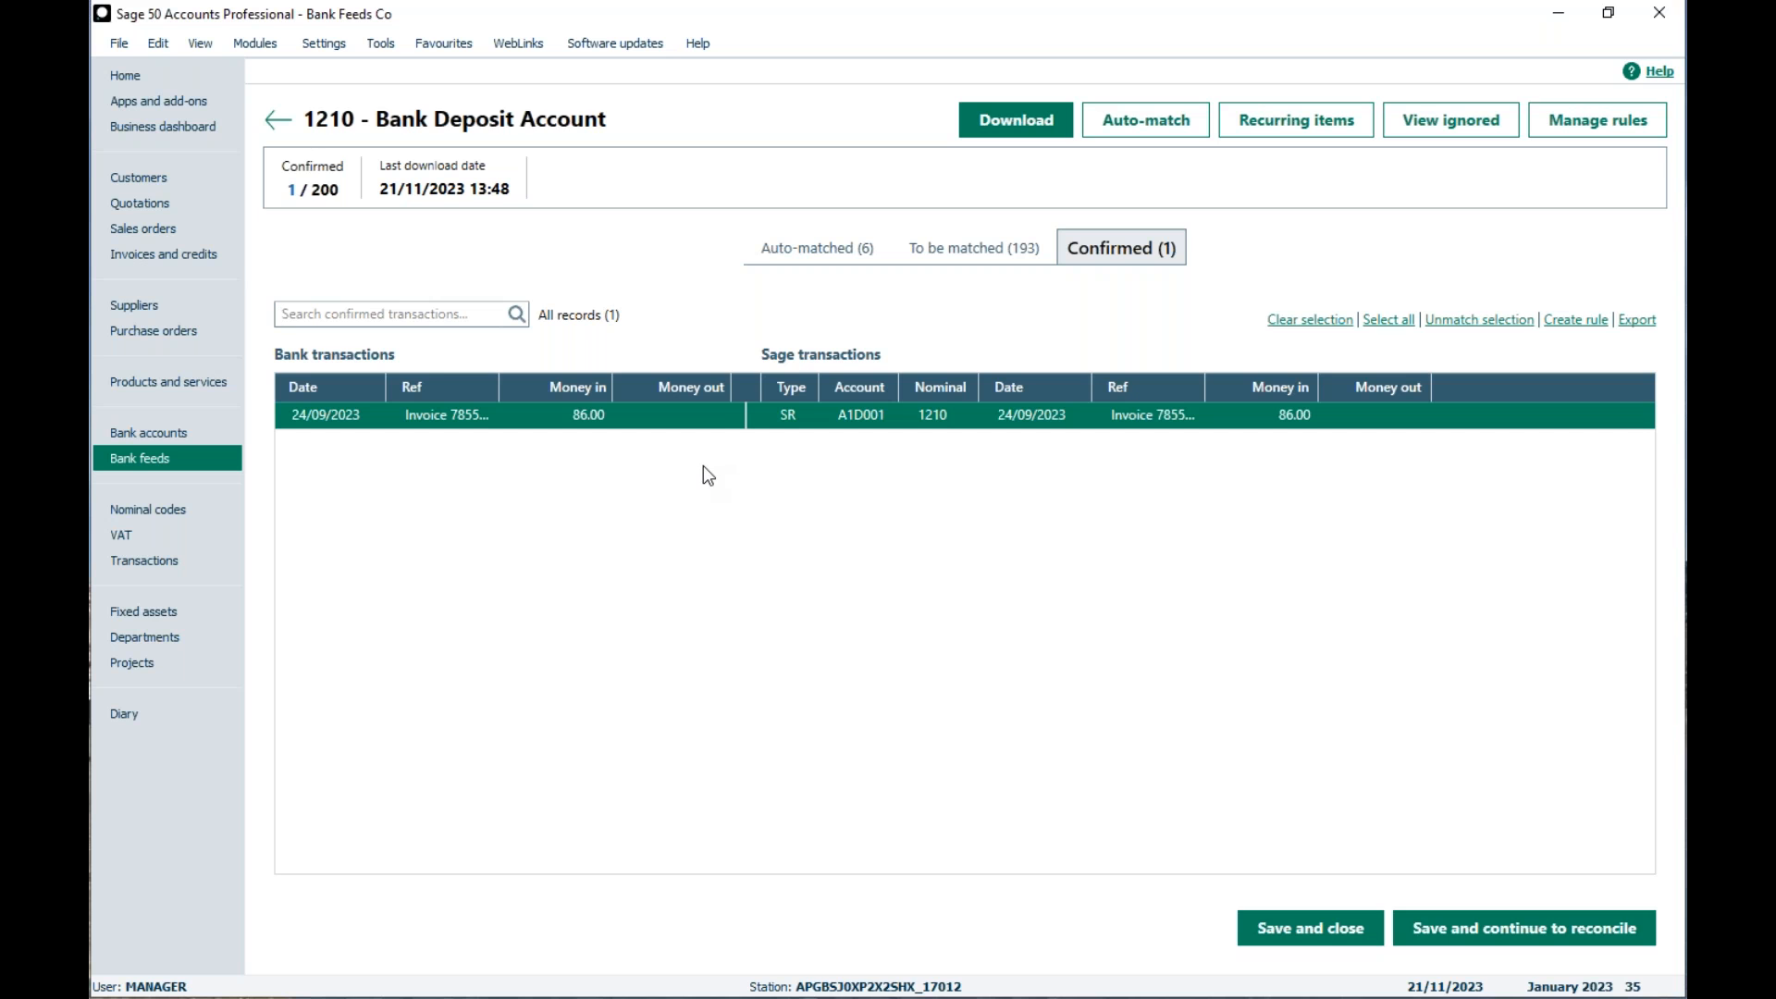
left_click(1573, 320)
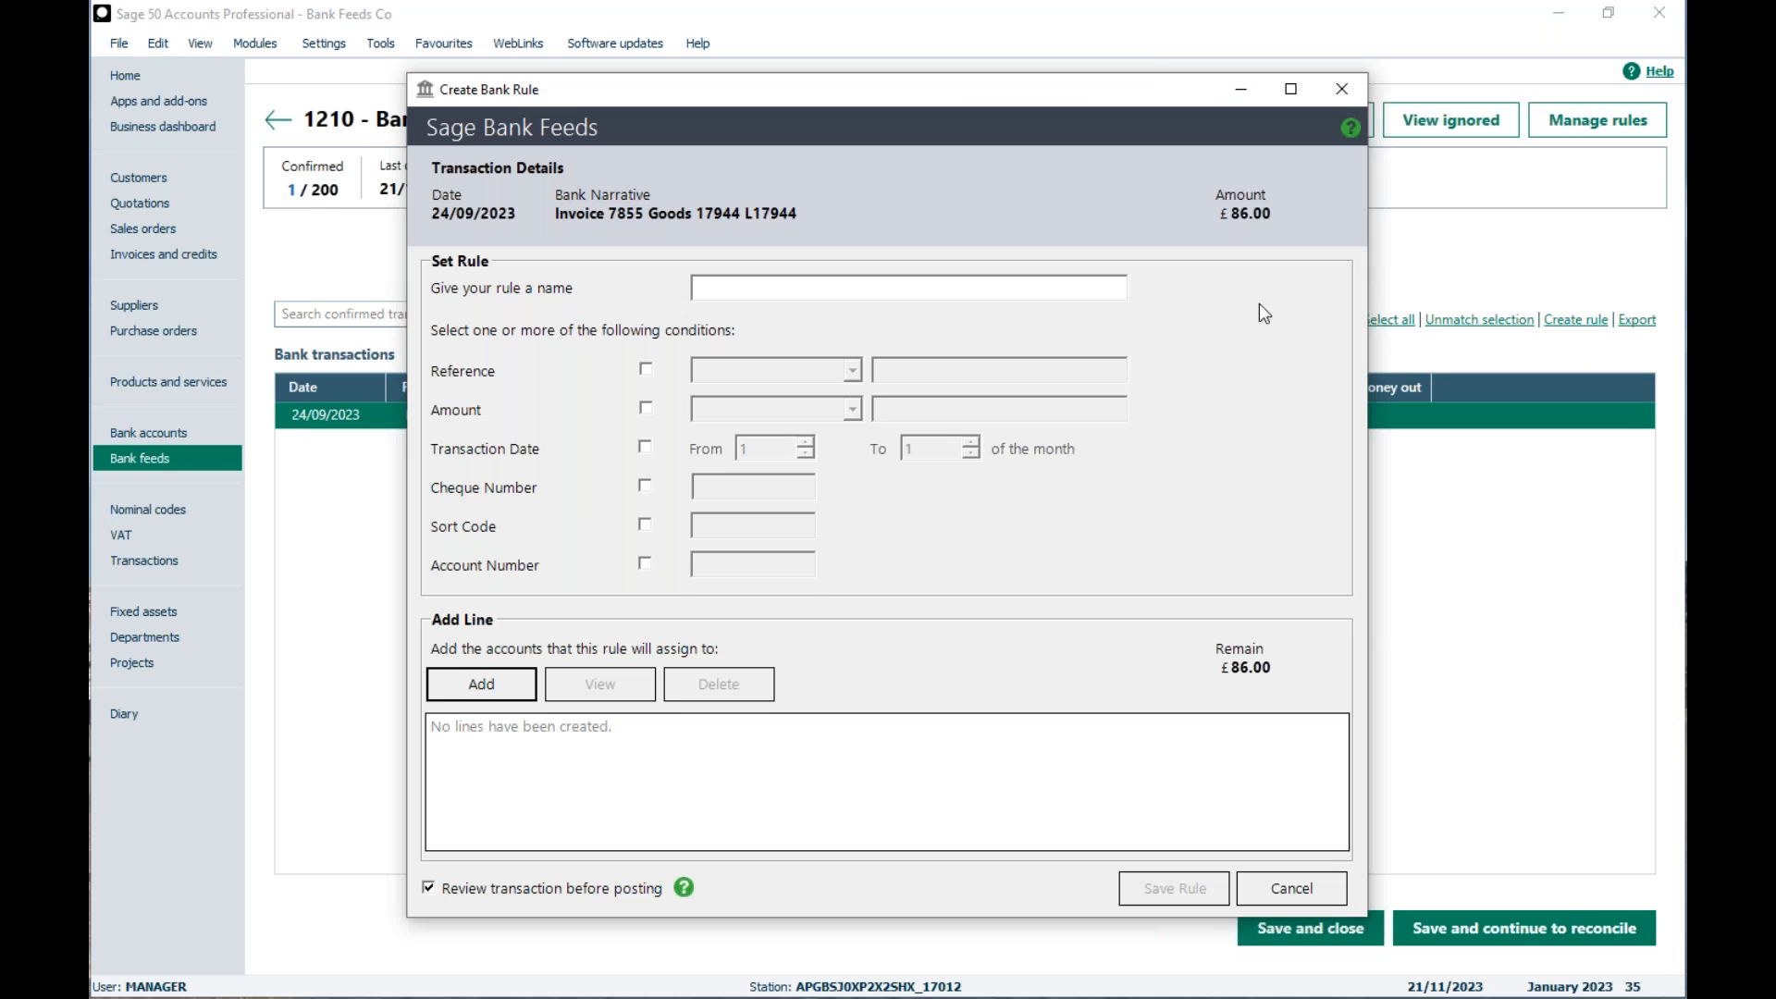
left_click(884, 279)
type("A1 Design DD")
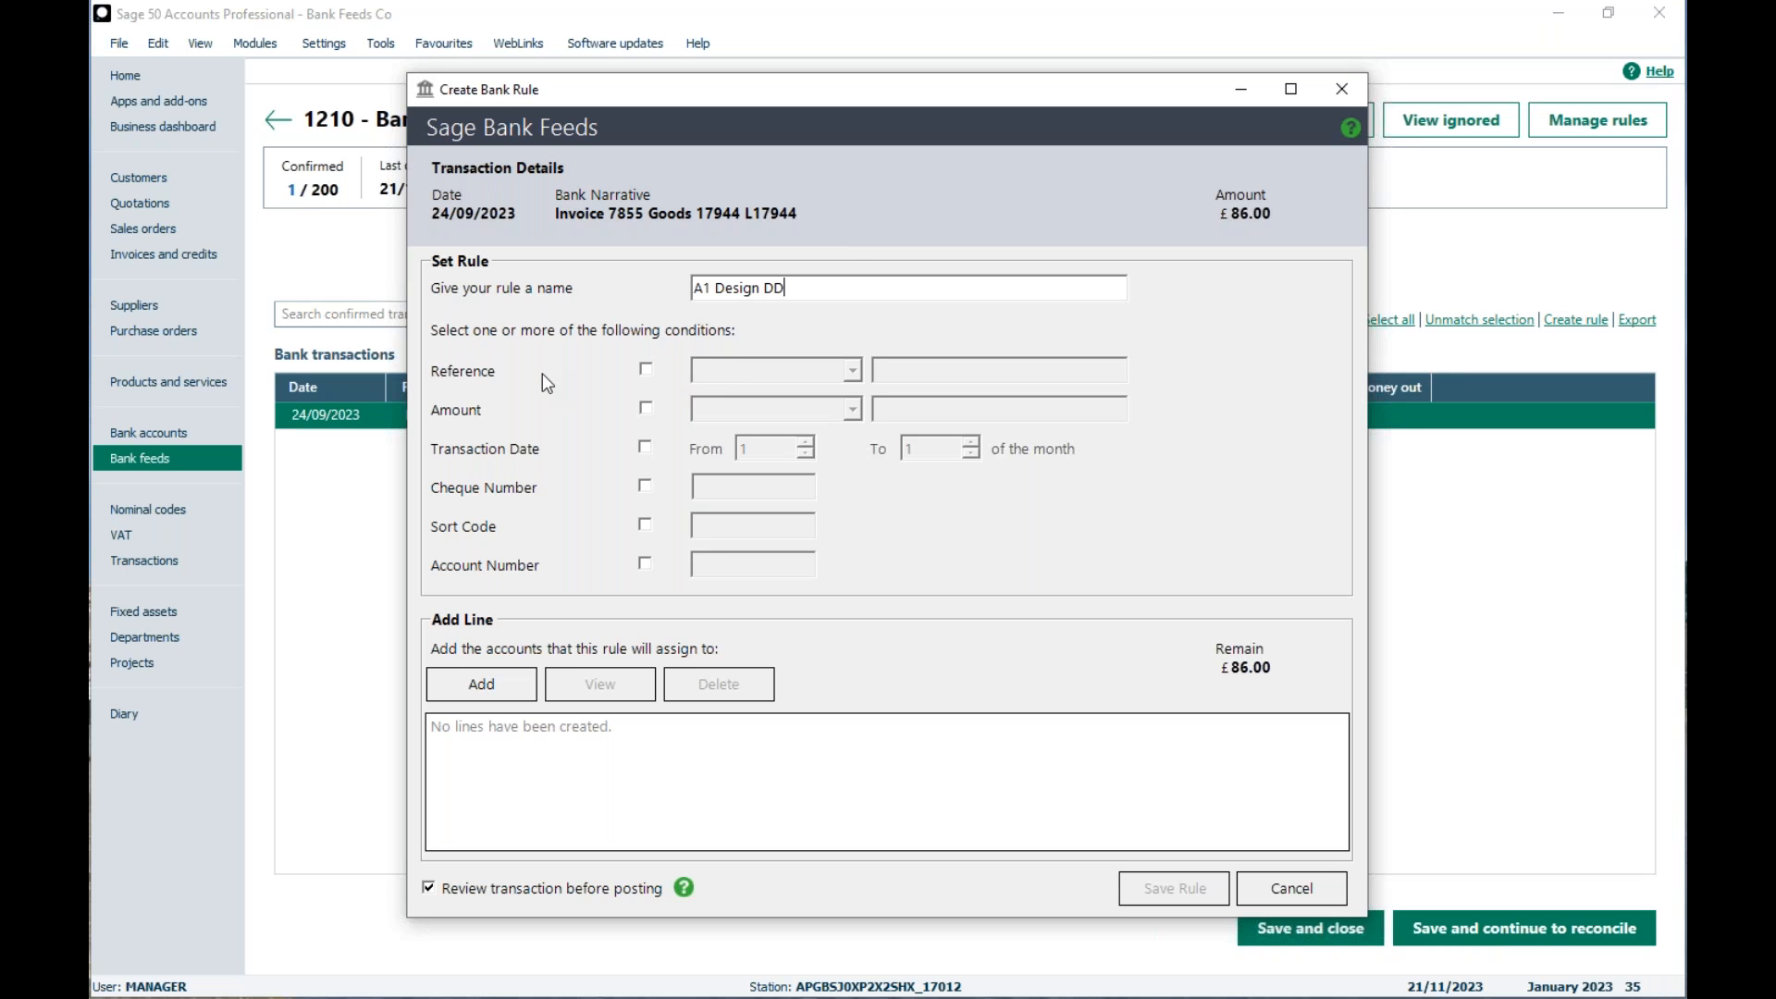
Step: Enable the account number and sort code conditions for the A1 Design DD rule, removing the account number's last digit
left_click(646, 562)
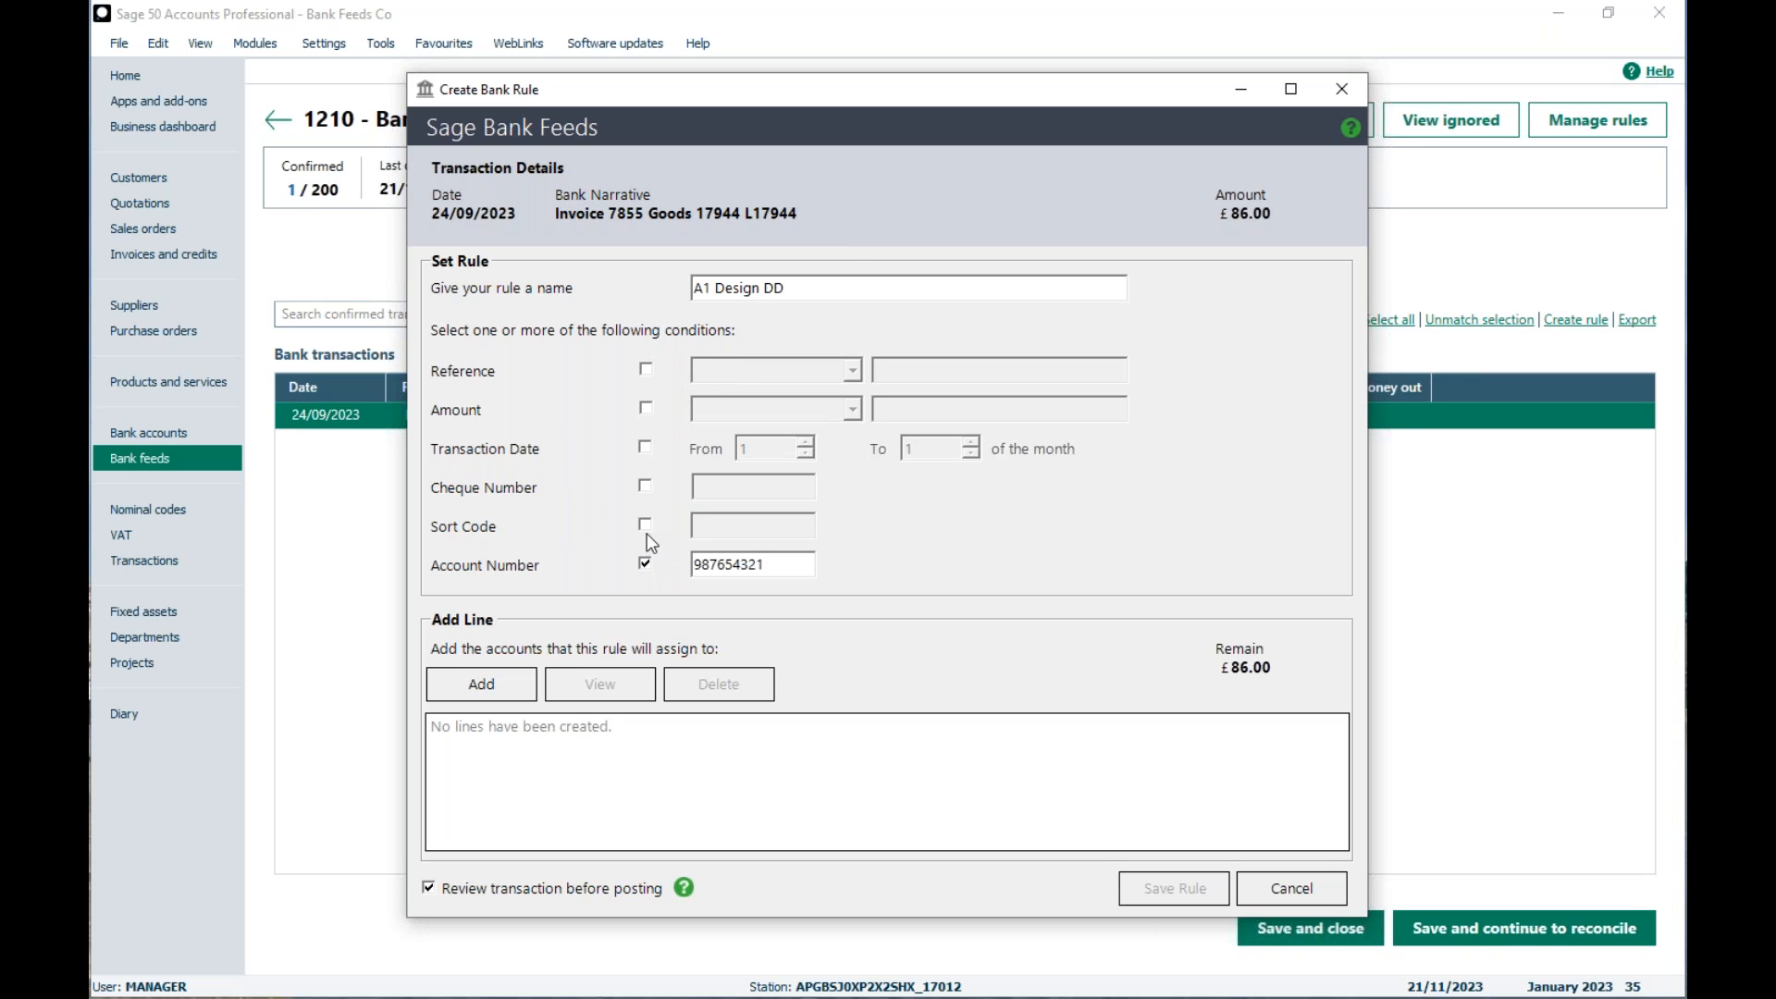
left_click(647, 529)
left_click(794, 568)
key("BackSpace")
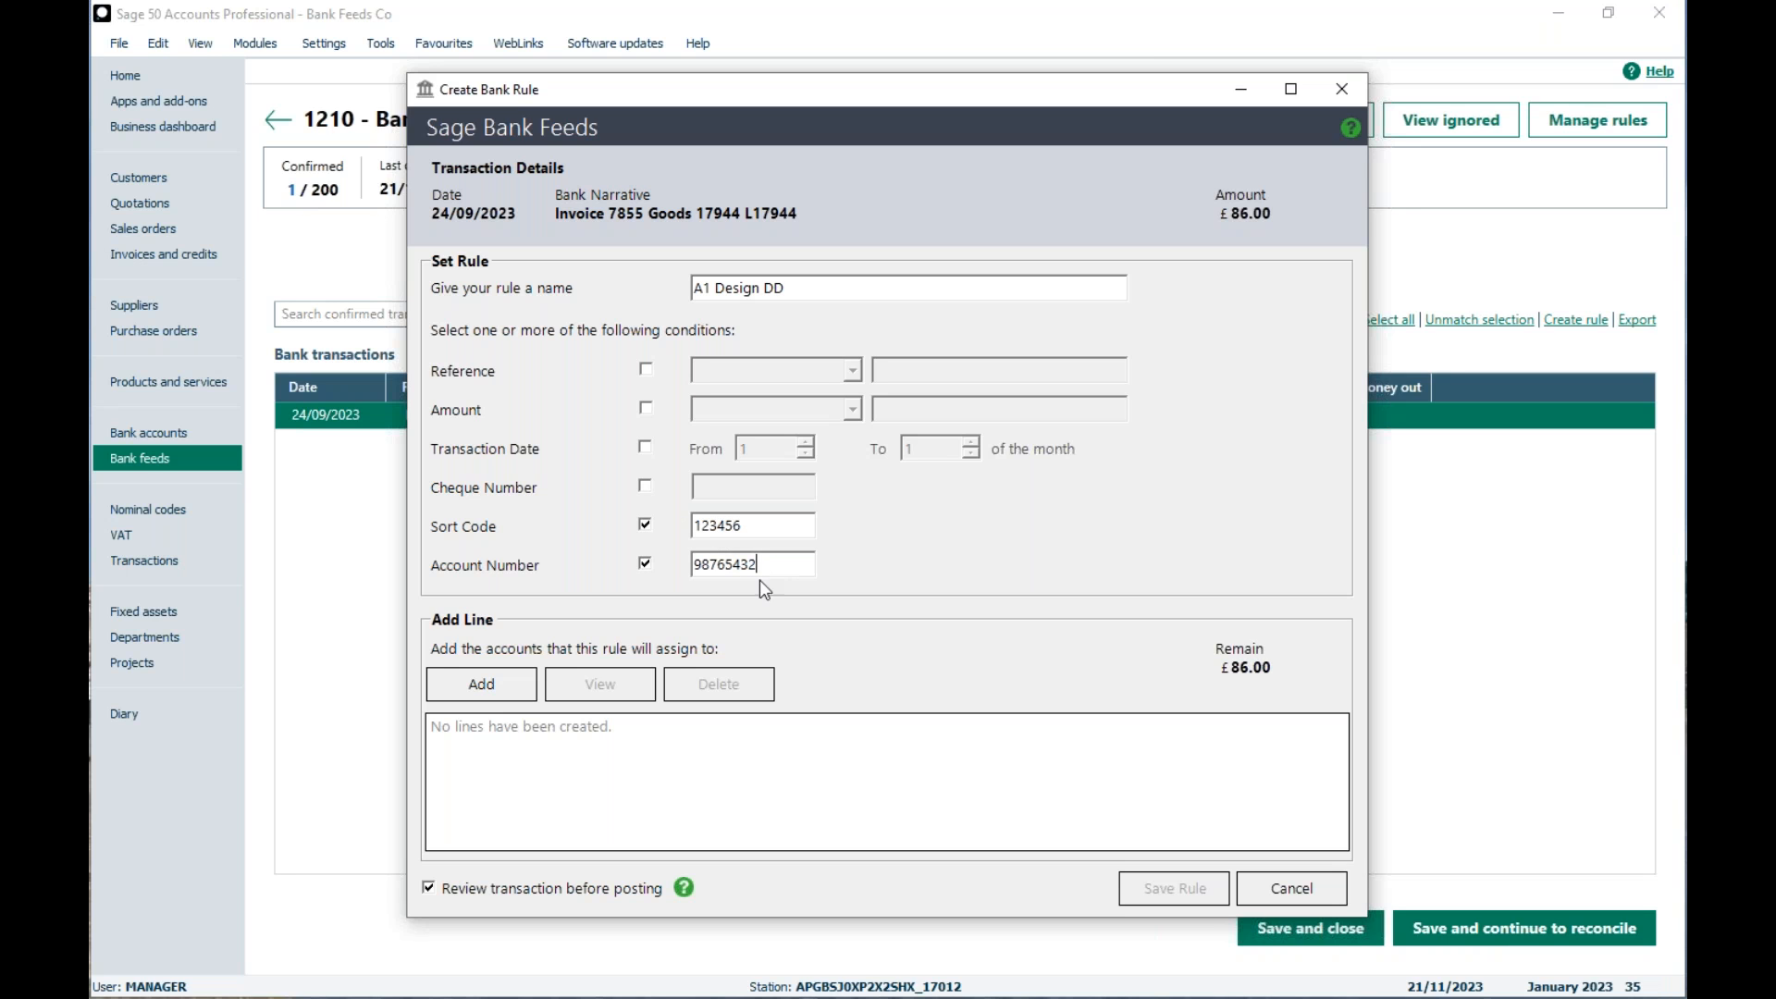
left_click_drag(790, 564, 672, 568)
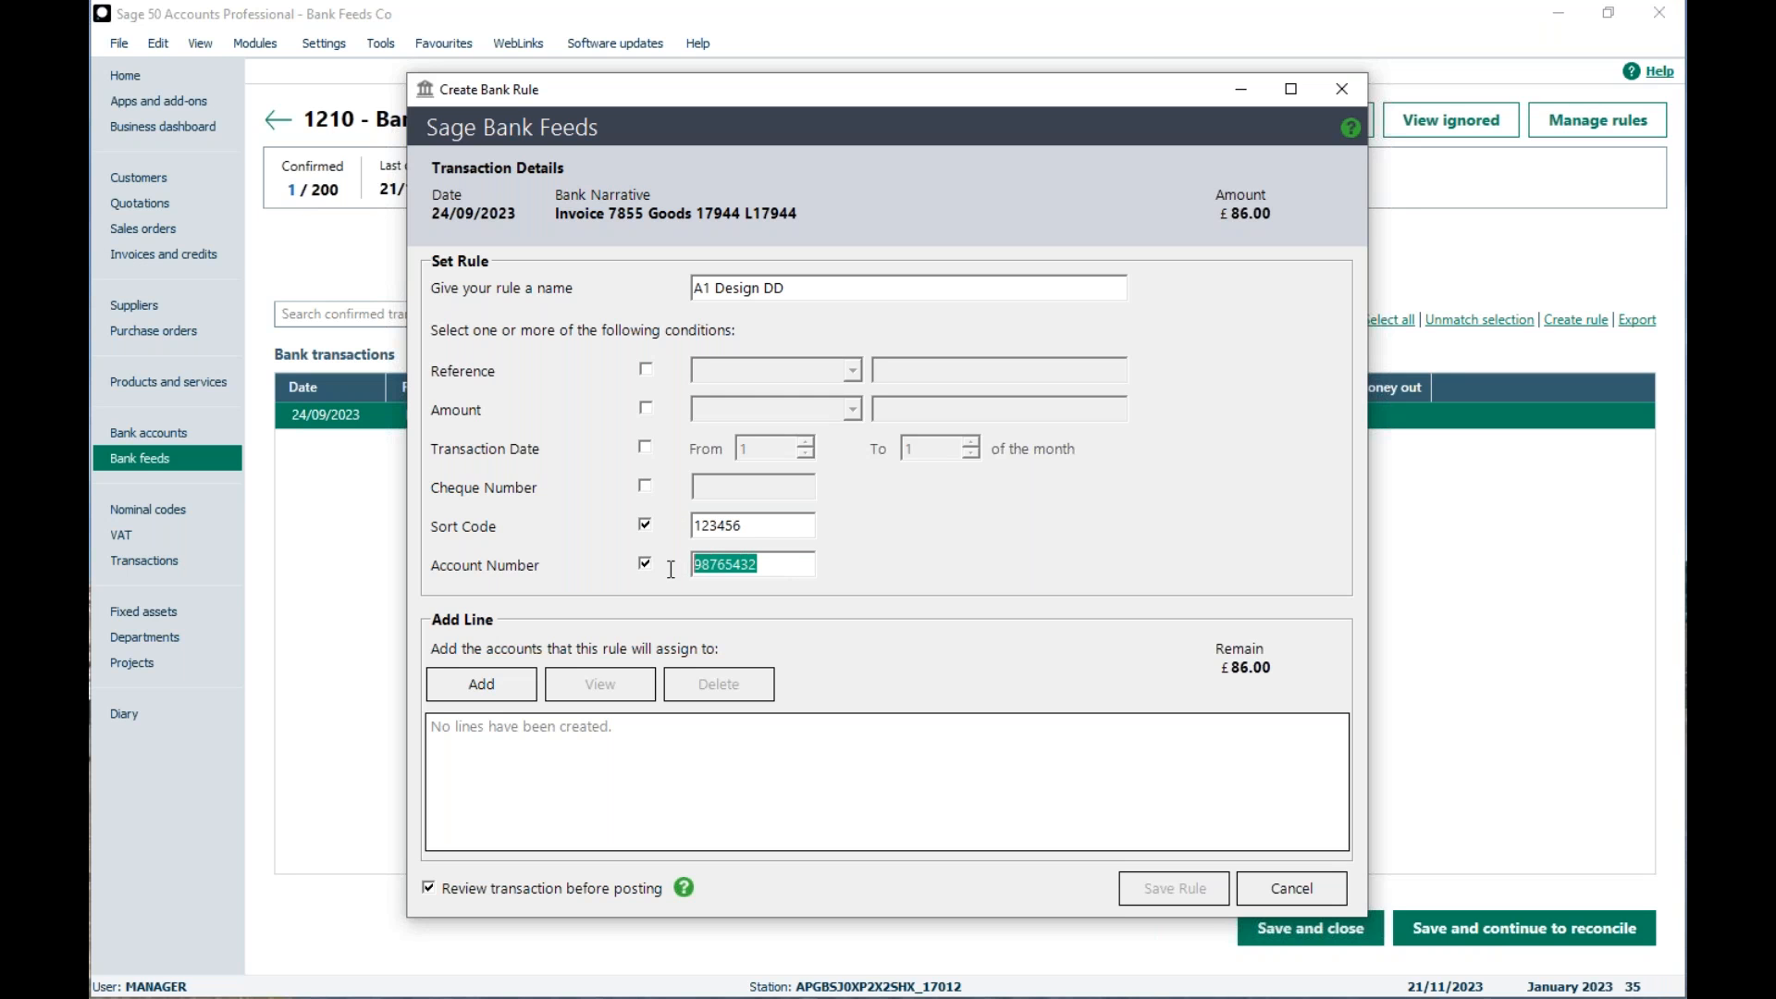
left_click(778, 562)
left_click(768, 530)
Step: Start a customer line for the rule with Ex Ref DD and the narrative Invoice Payment
left_click(468, 692)
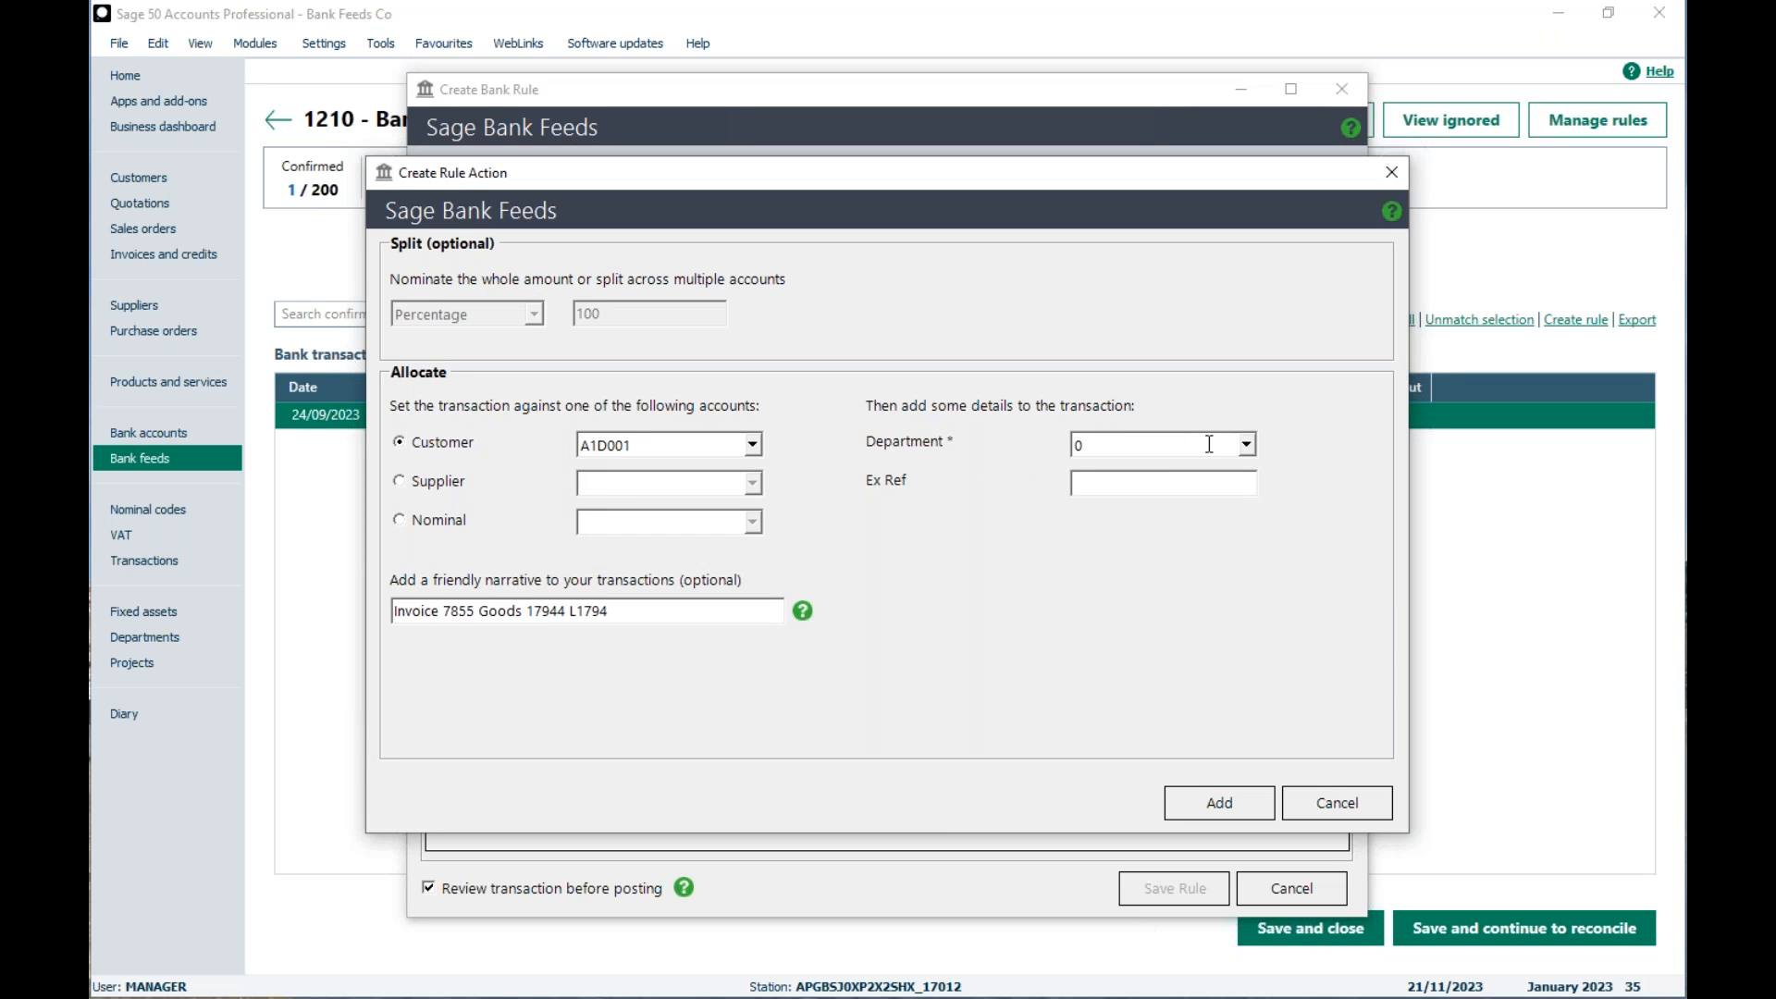
left_click(1140, 479)
type("DD")
left_click_drag(630, 611, 389, 612)
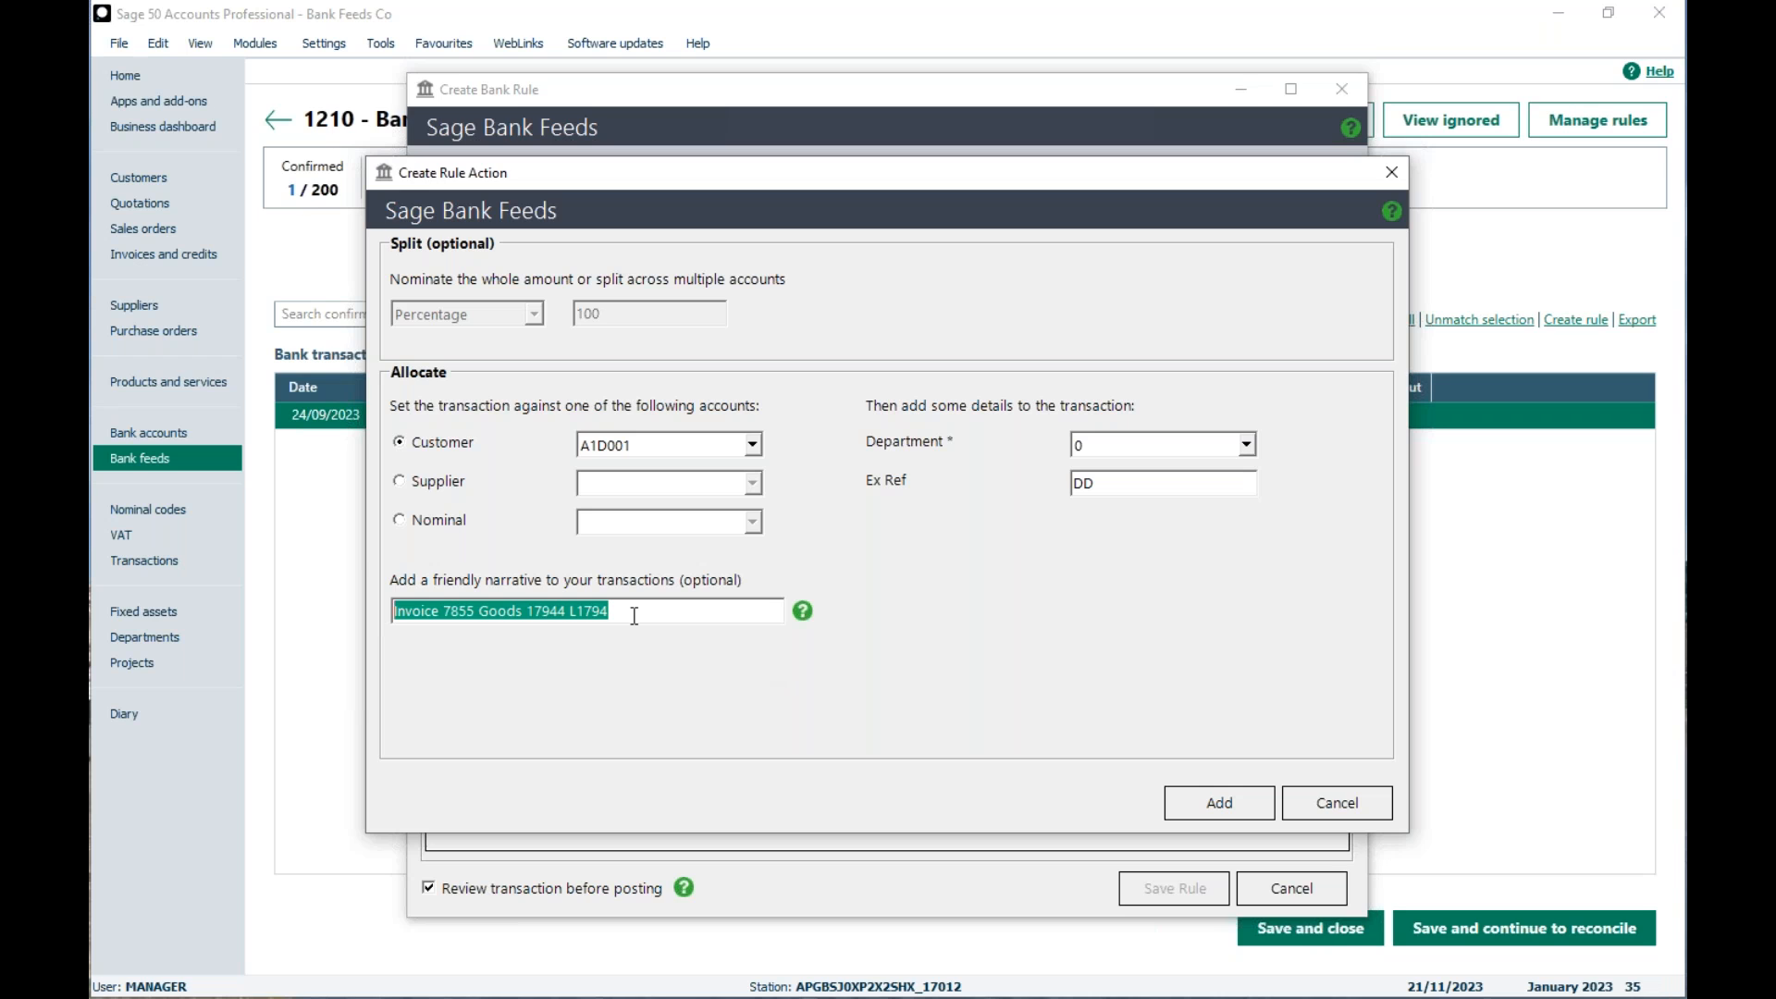
key("BackSpace")
type("Invoic")
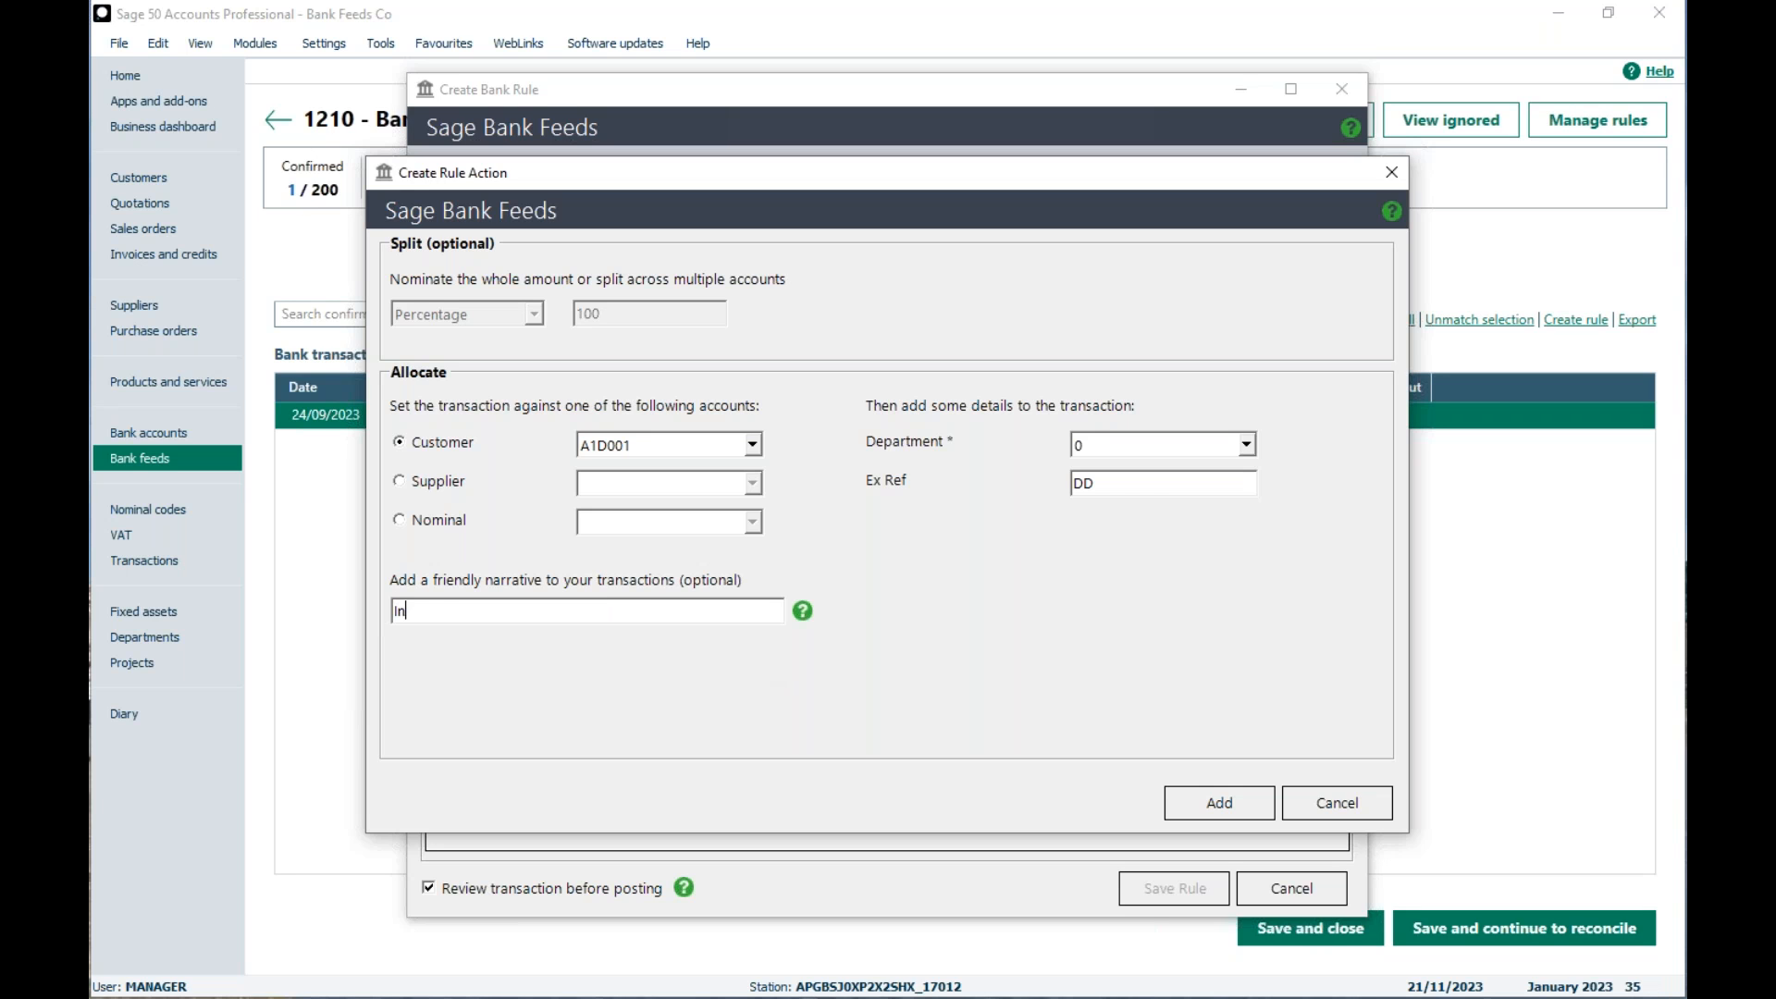
key("BackSpace")
key("BackSpace")
key("BackSpace")
type("oice Payment")
Step: Add the completed customer line and save the A1 Design DD bank rule
left_click(1188, 801)
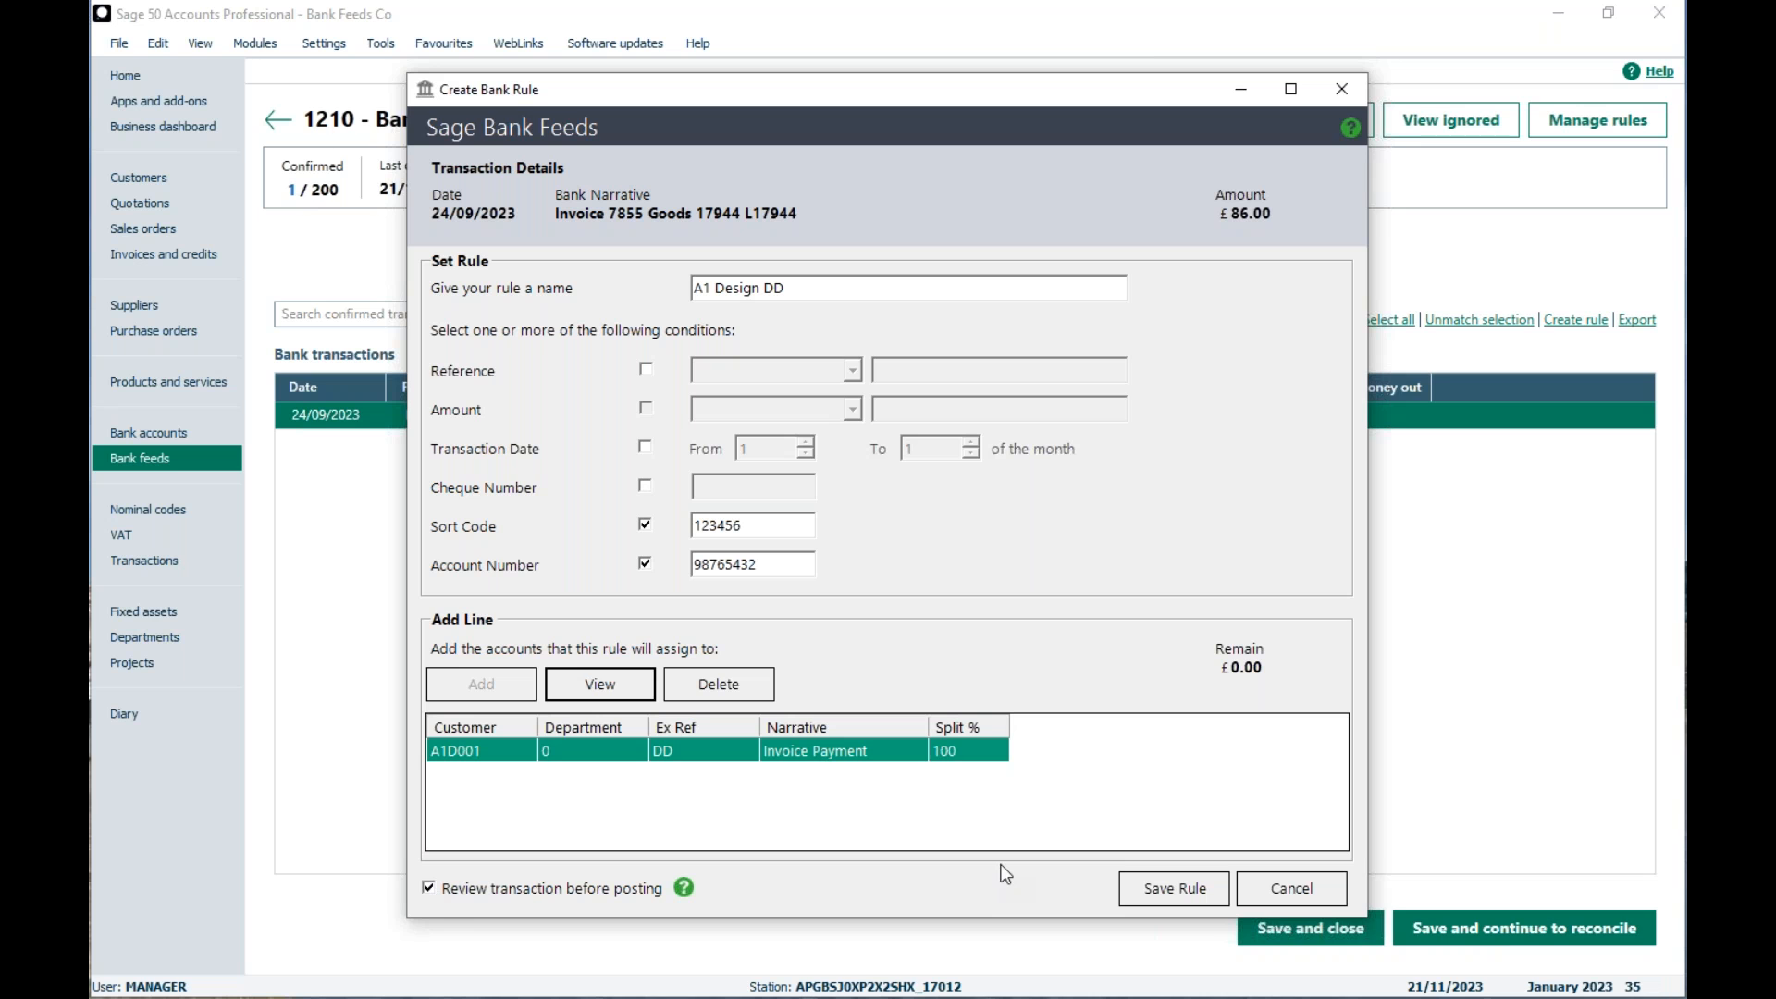
left_click(1174, 889)
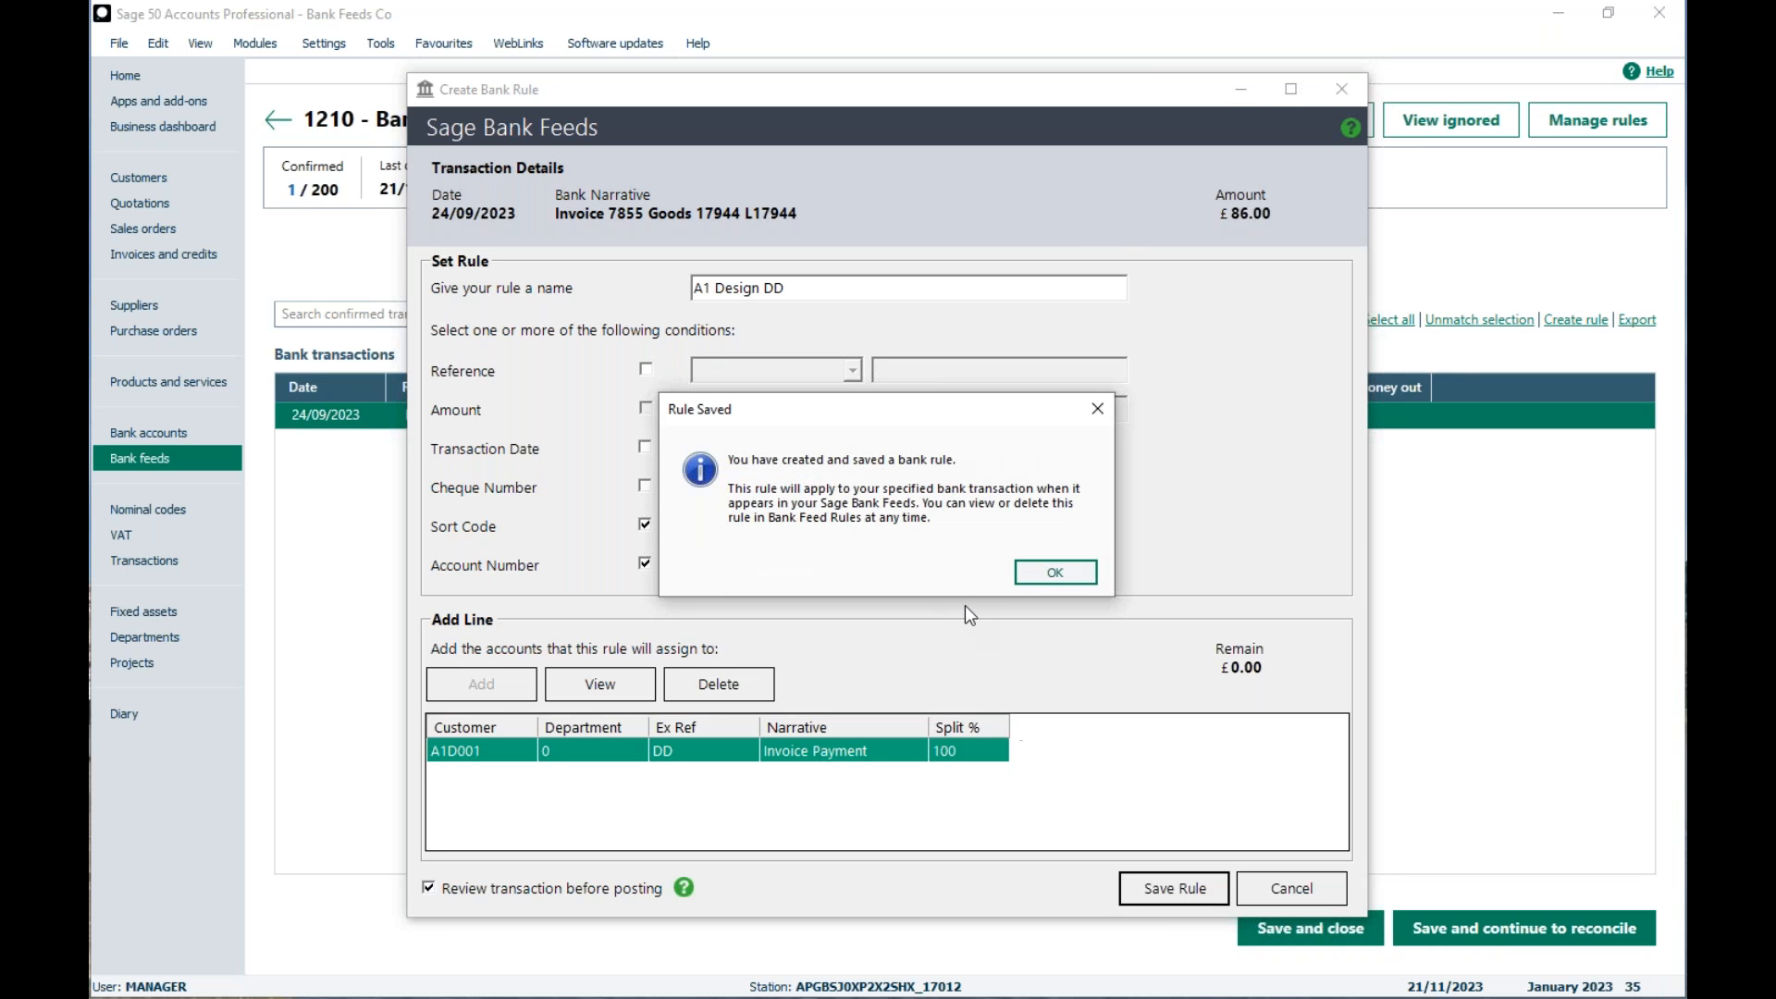
left_click(1043, 575)
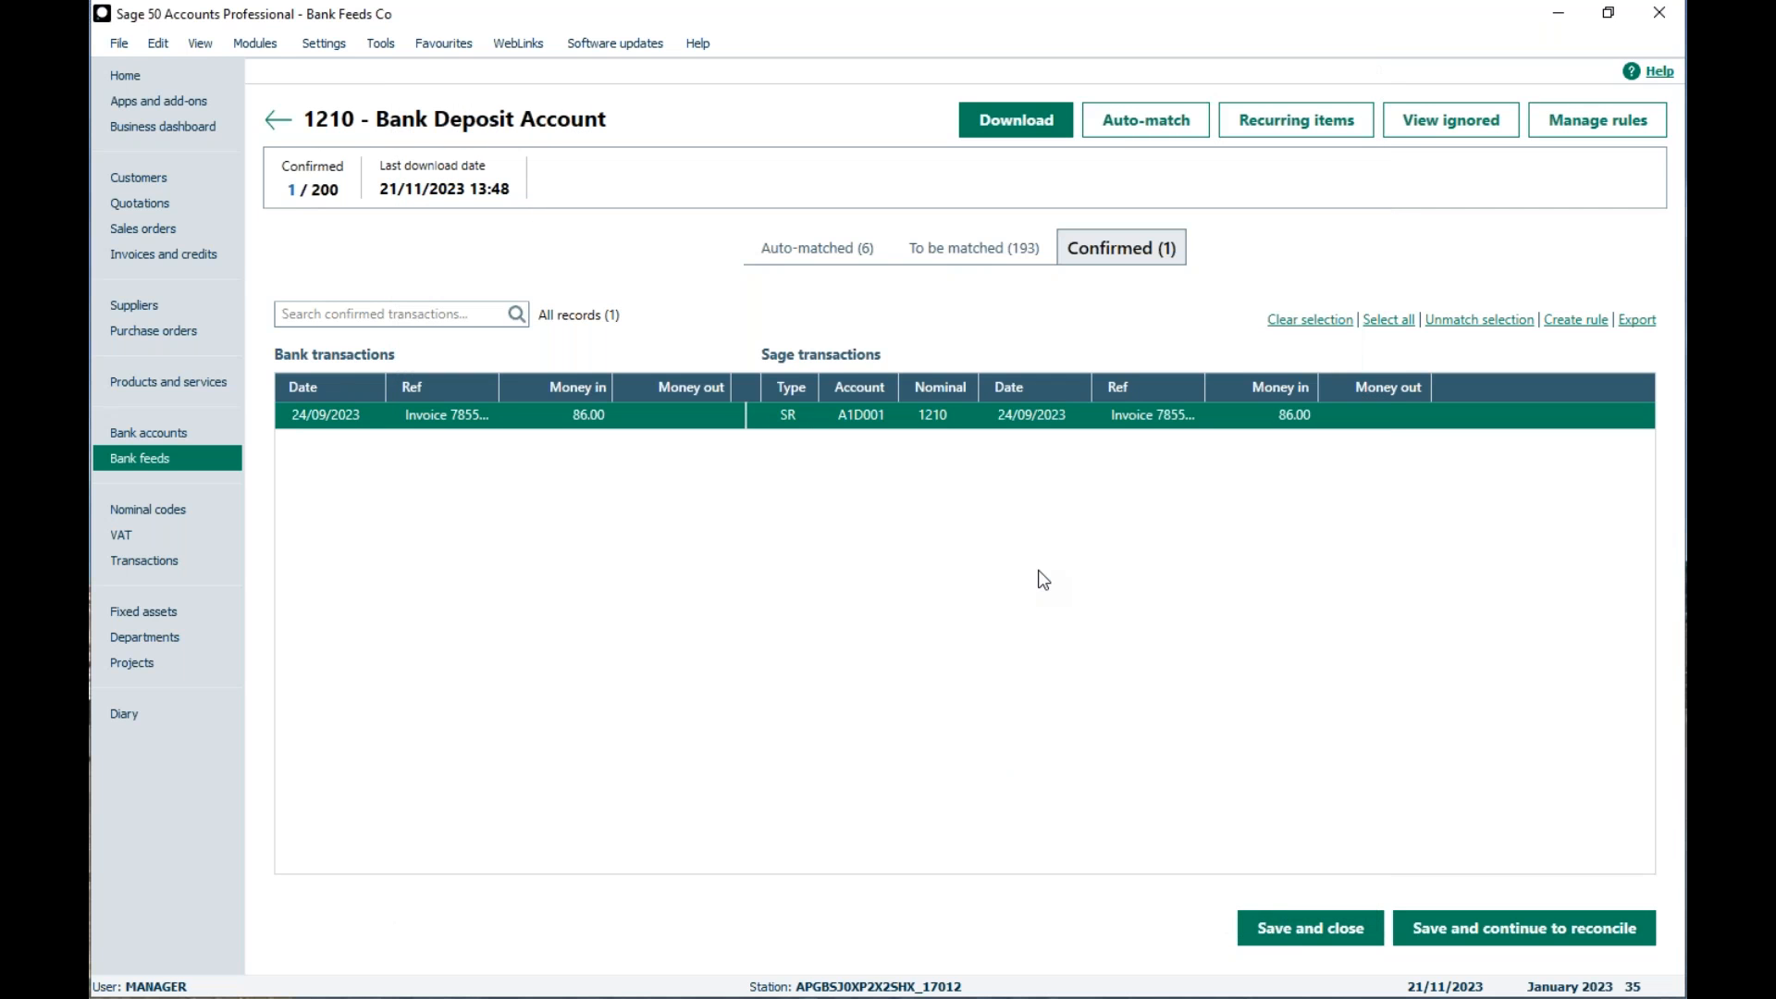
Step: Open the bank feed rules list and view the conditions and split lines of the Gas & Electric rule
left_click(1600, 130)
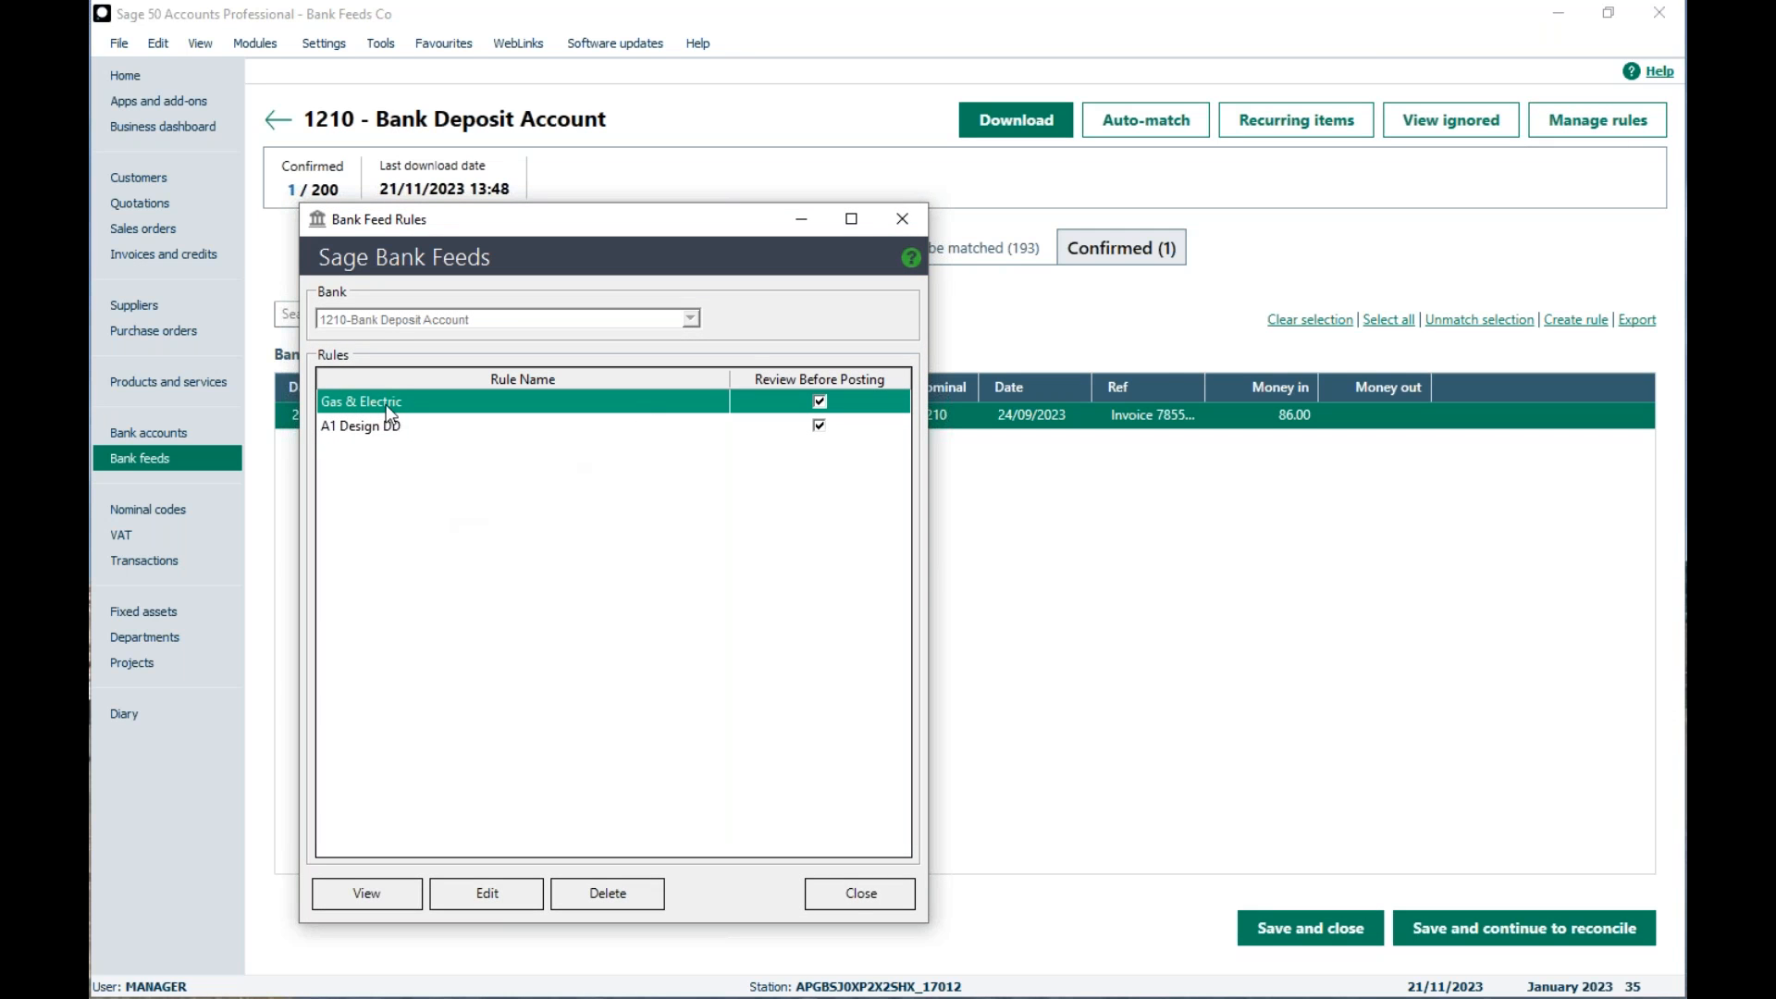
left_click(370, 897)
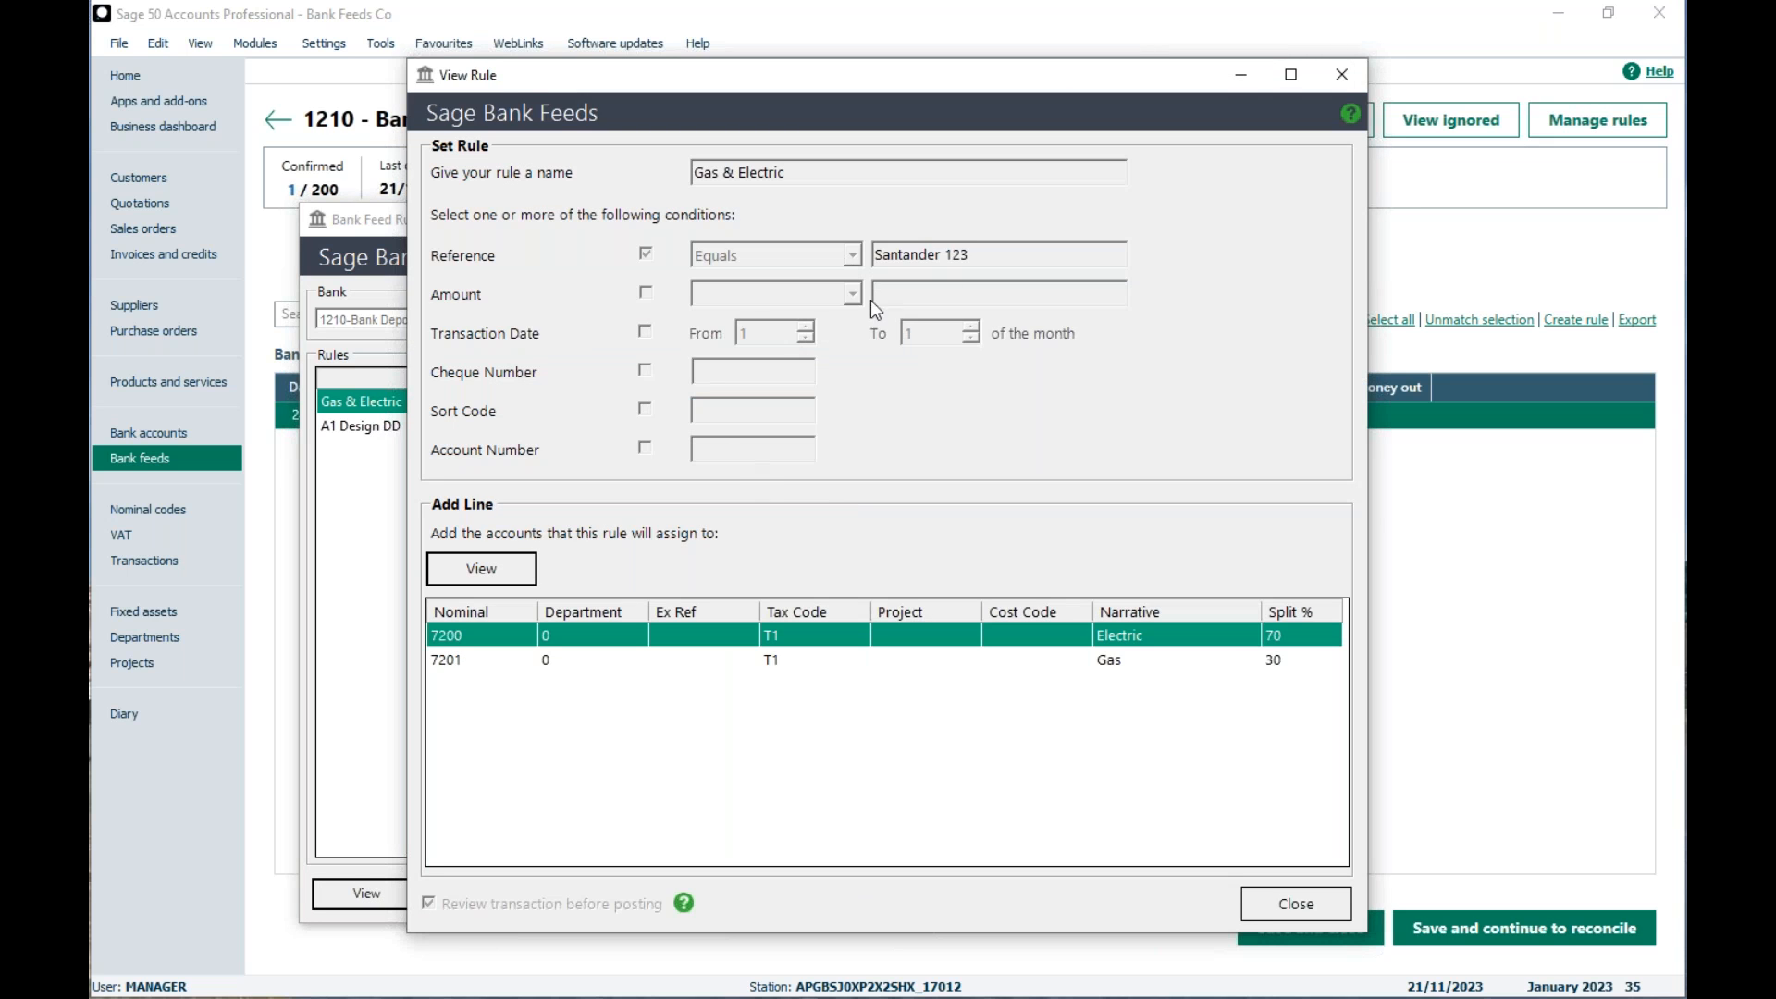
left_click(1342, 74)
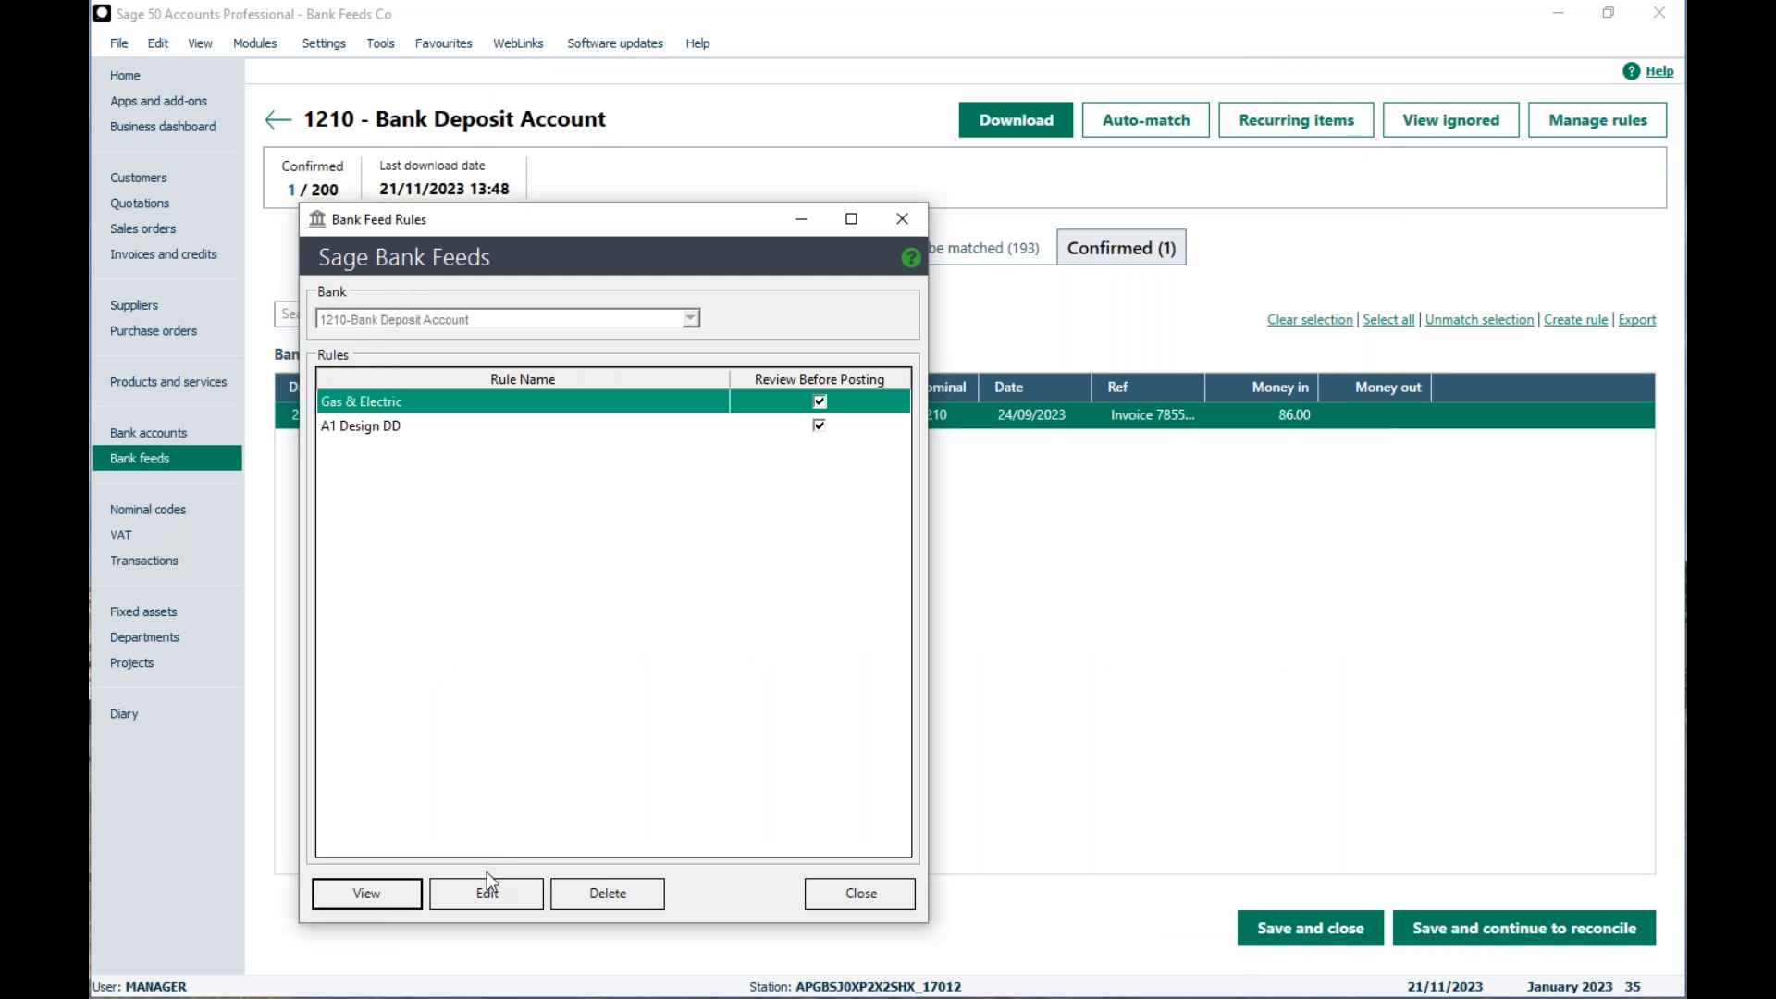
Step: Try the transaction date and account number conditions in the Gas & Electric rule, discarding the edits
left_click(516, 890)
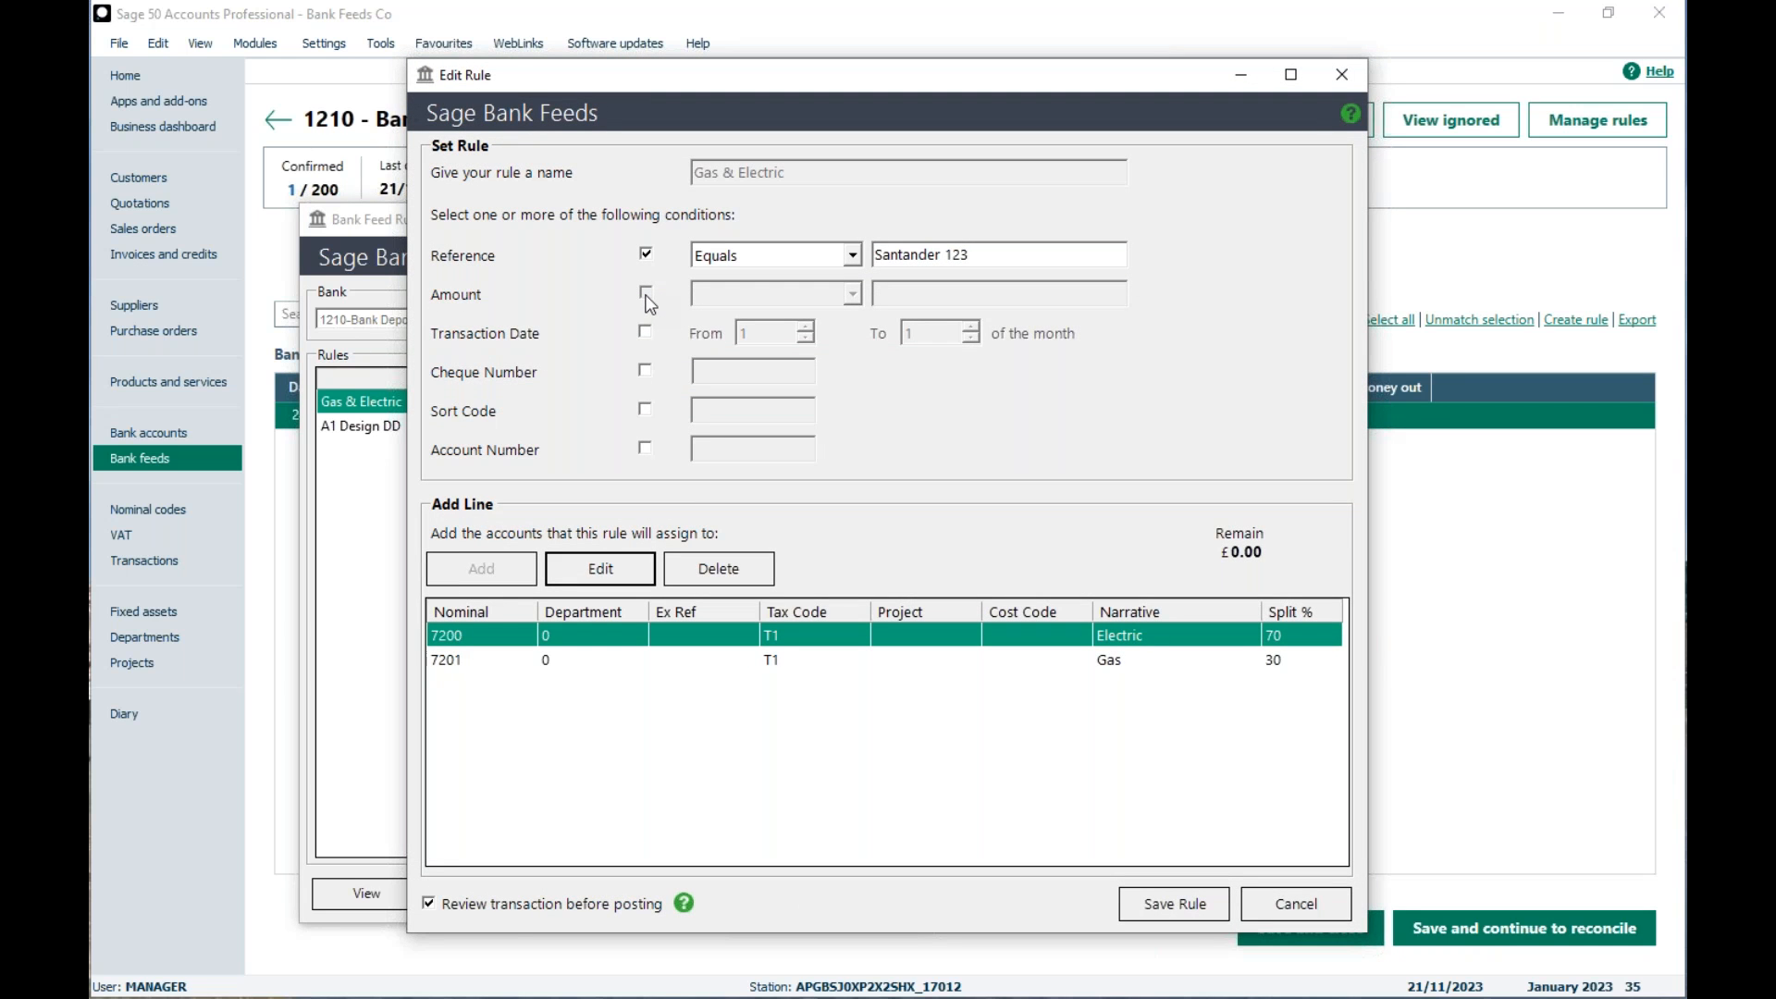
left_click(645, 333)
left_click(643, 332)
left_click(646, 448)
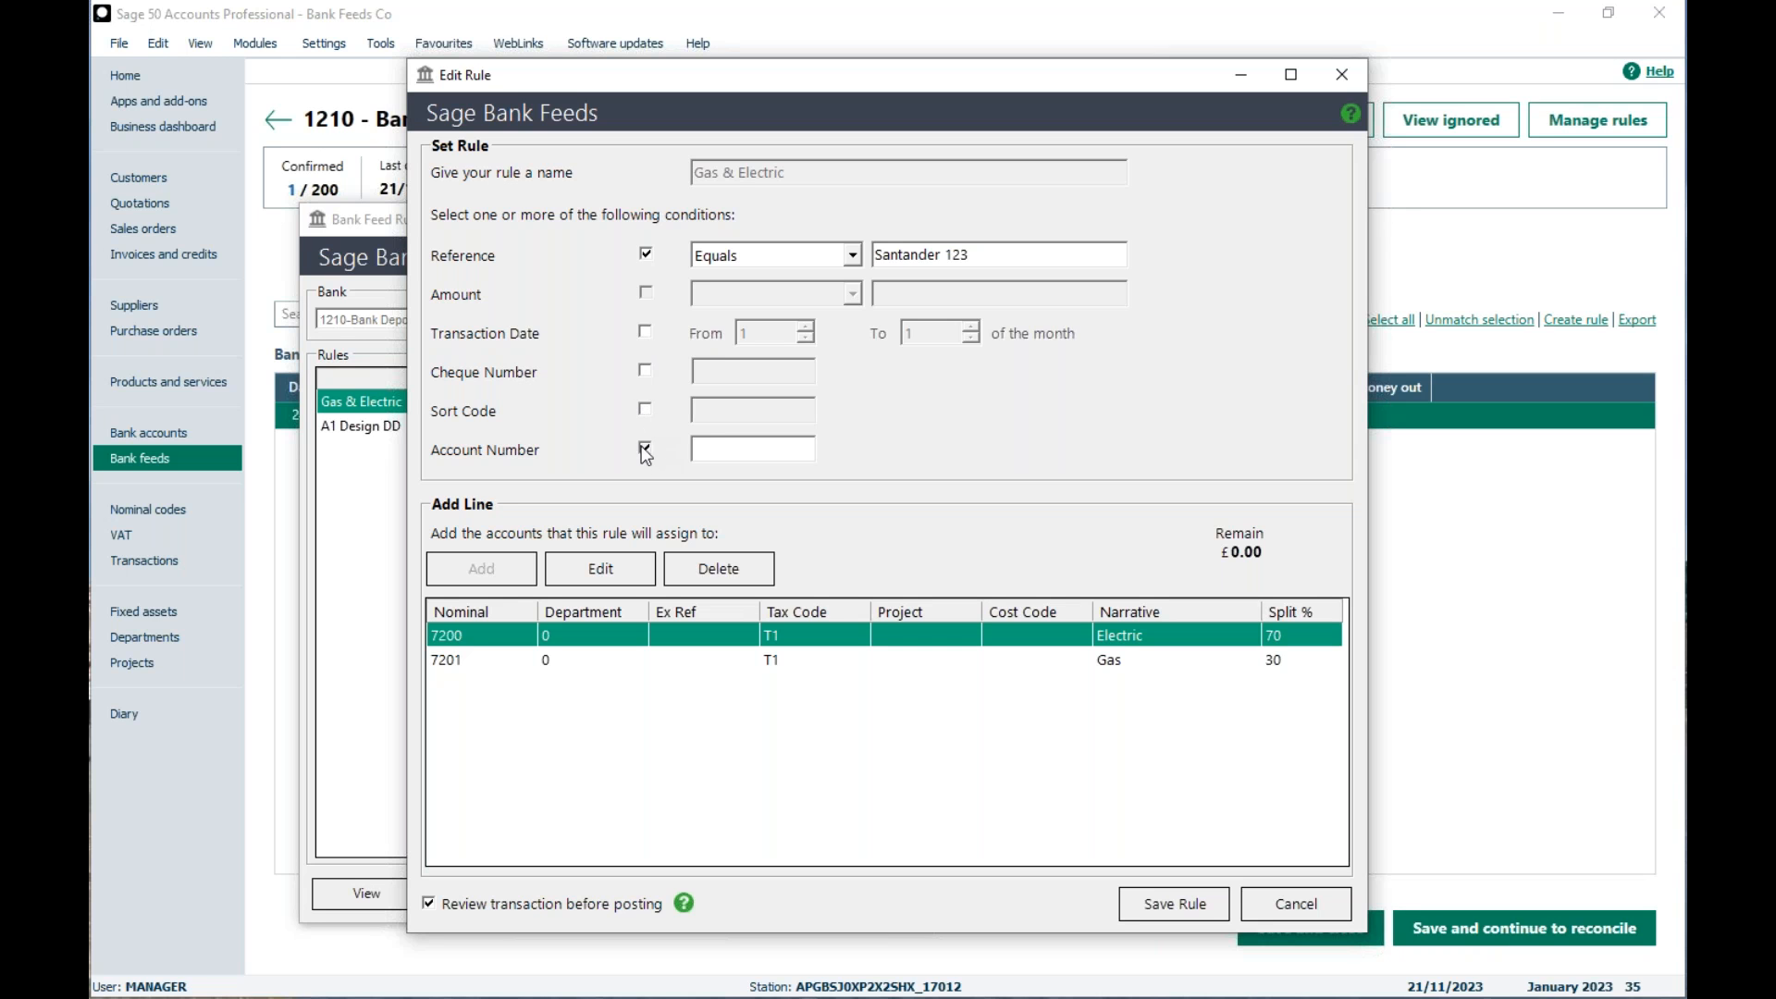
left_click(646, 448)
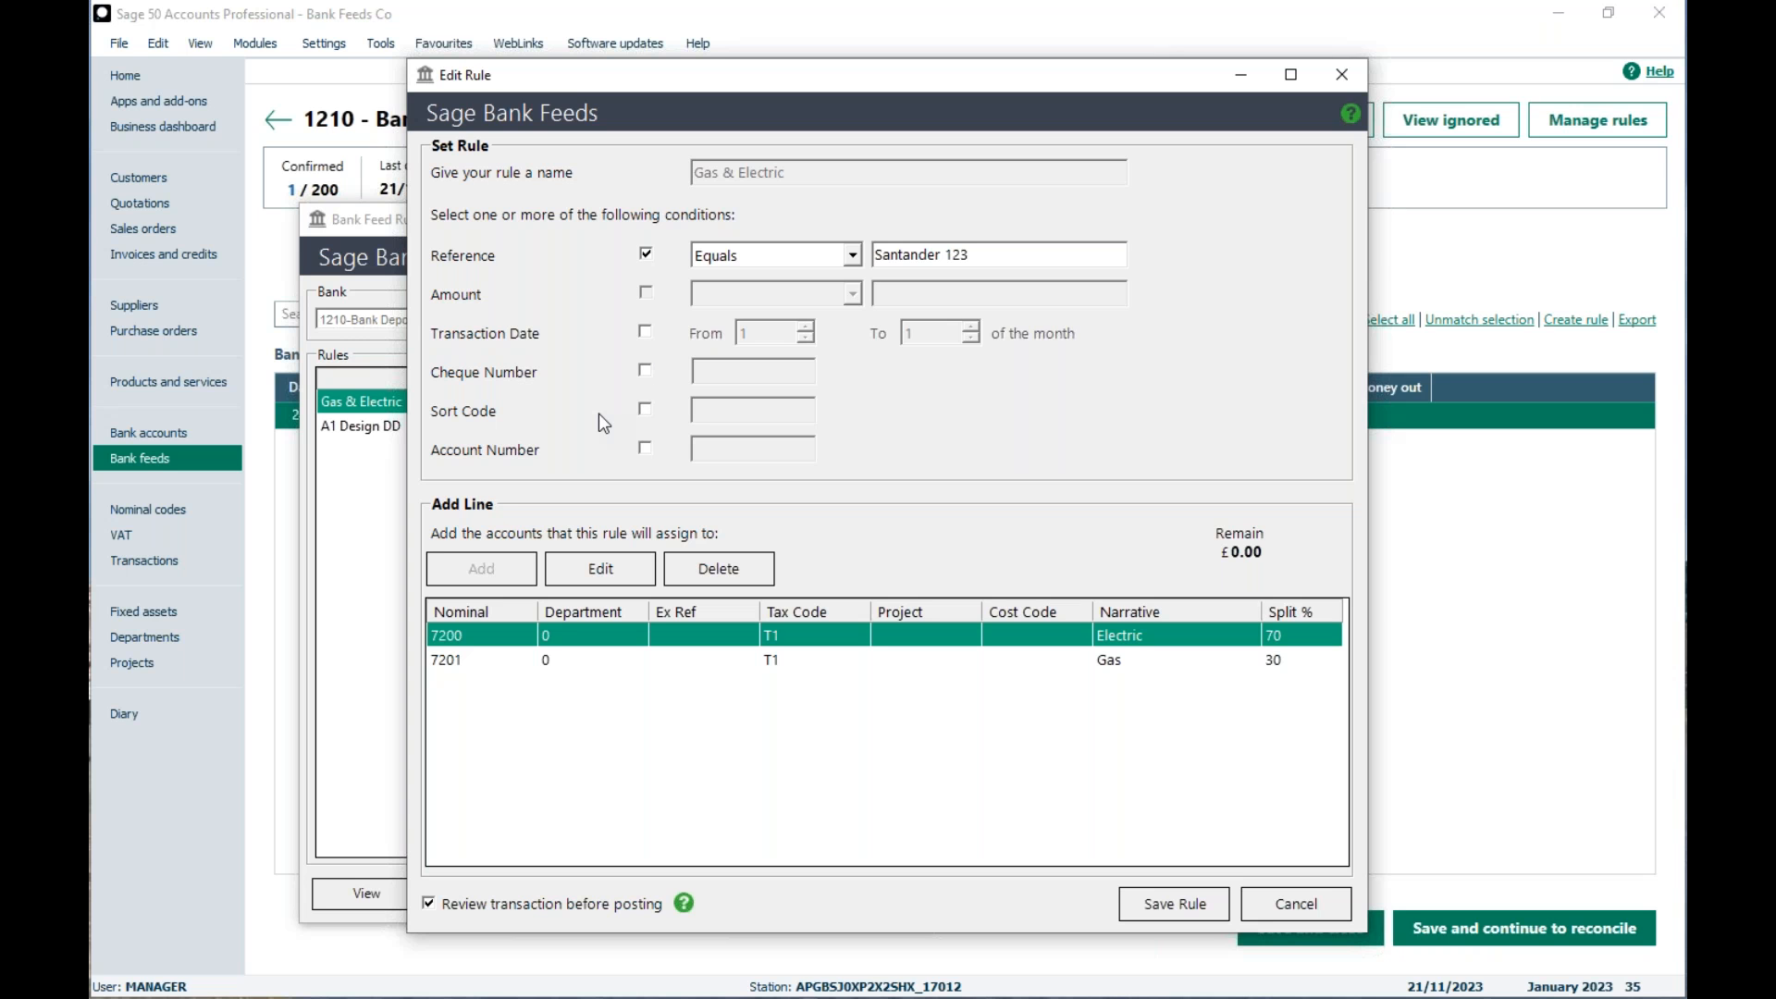
left_click(1296, 904)
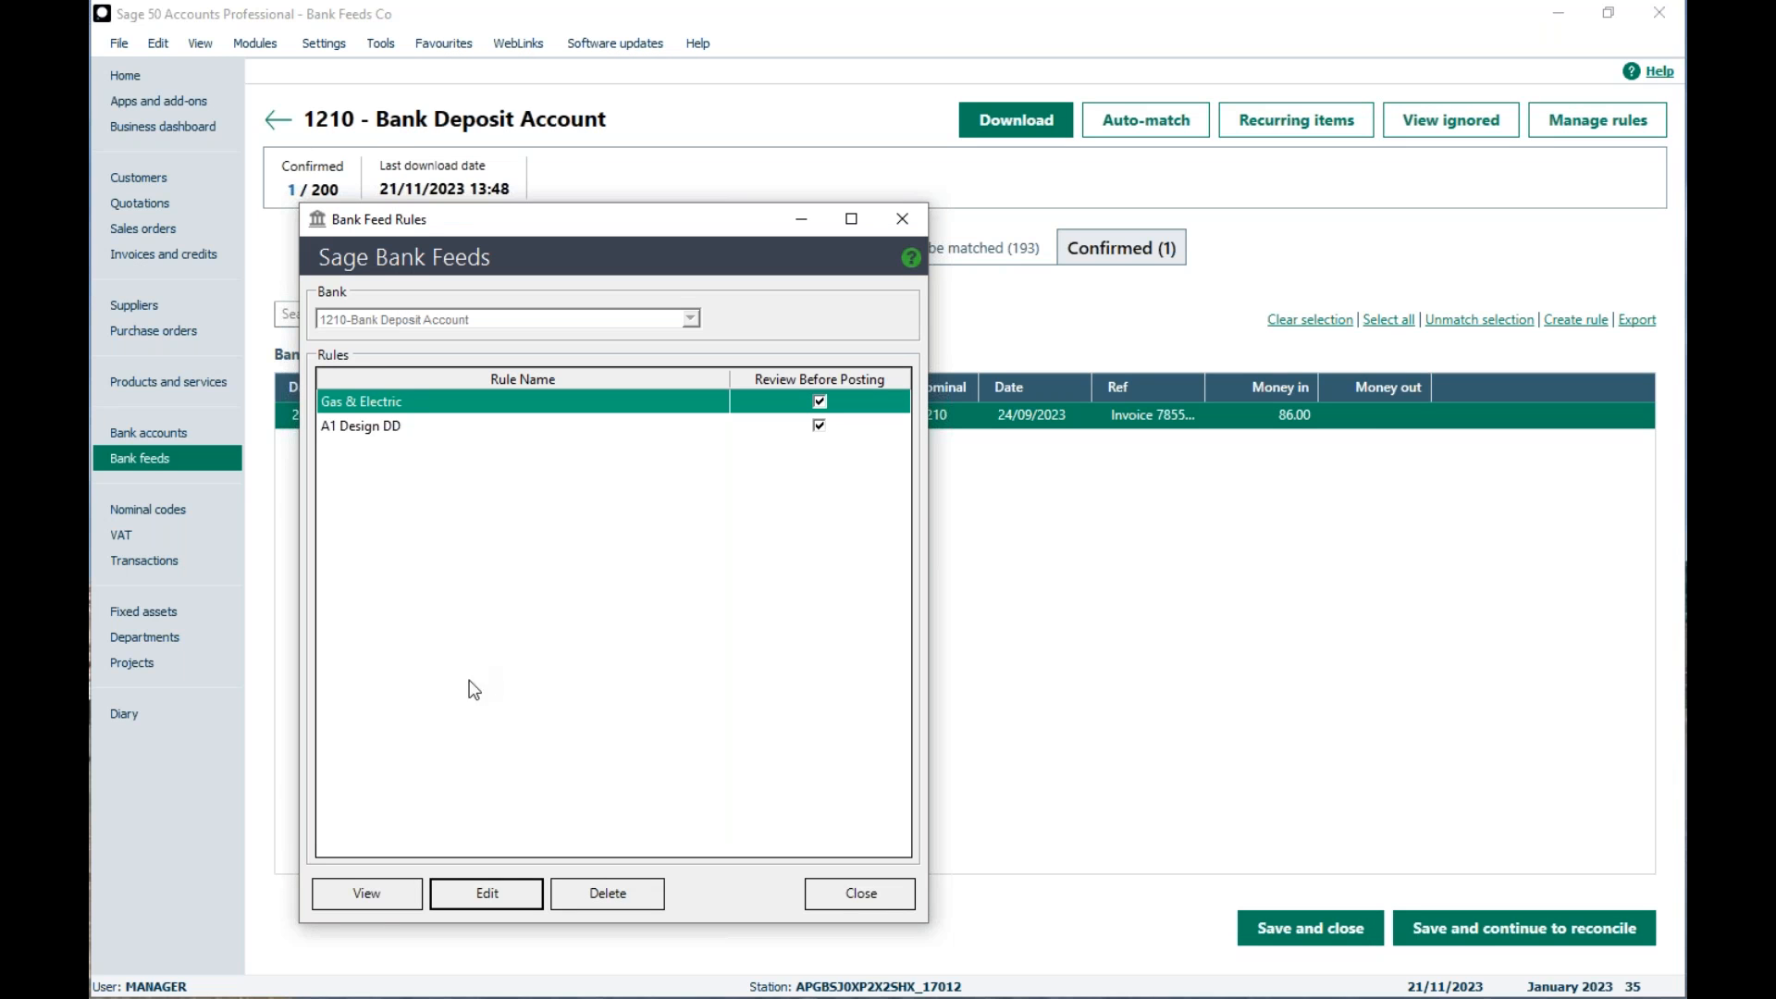
Step: Examine the editable conditions and line details of the A1 Design DD rule, and close the rules without saving changes
left_click(388, 429)
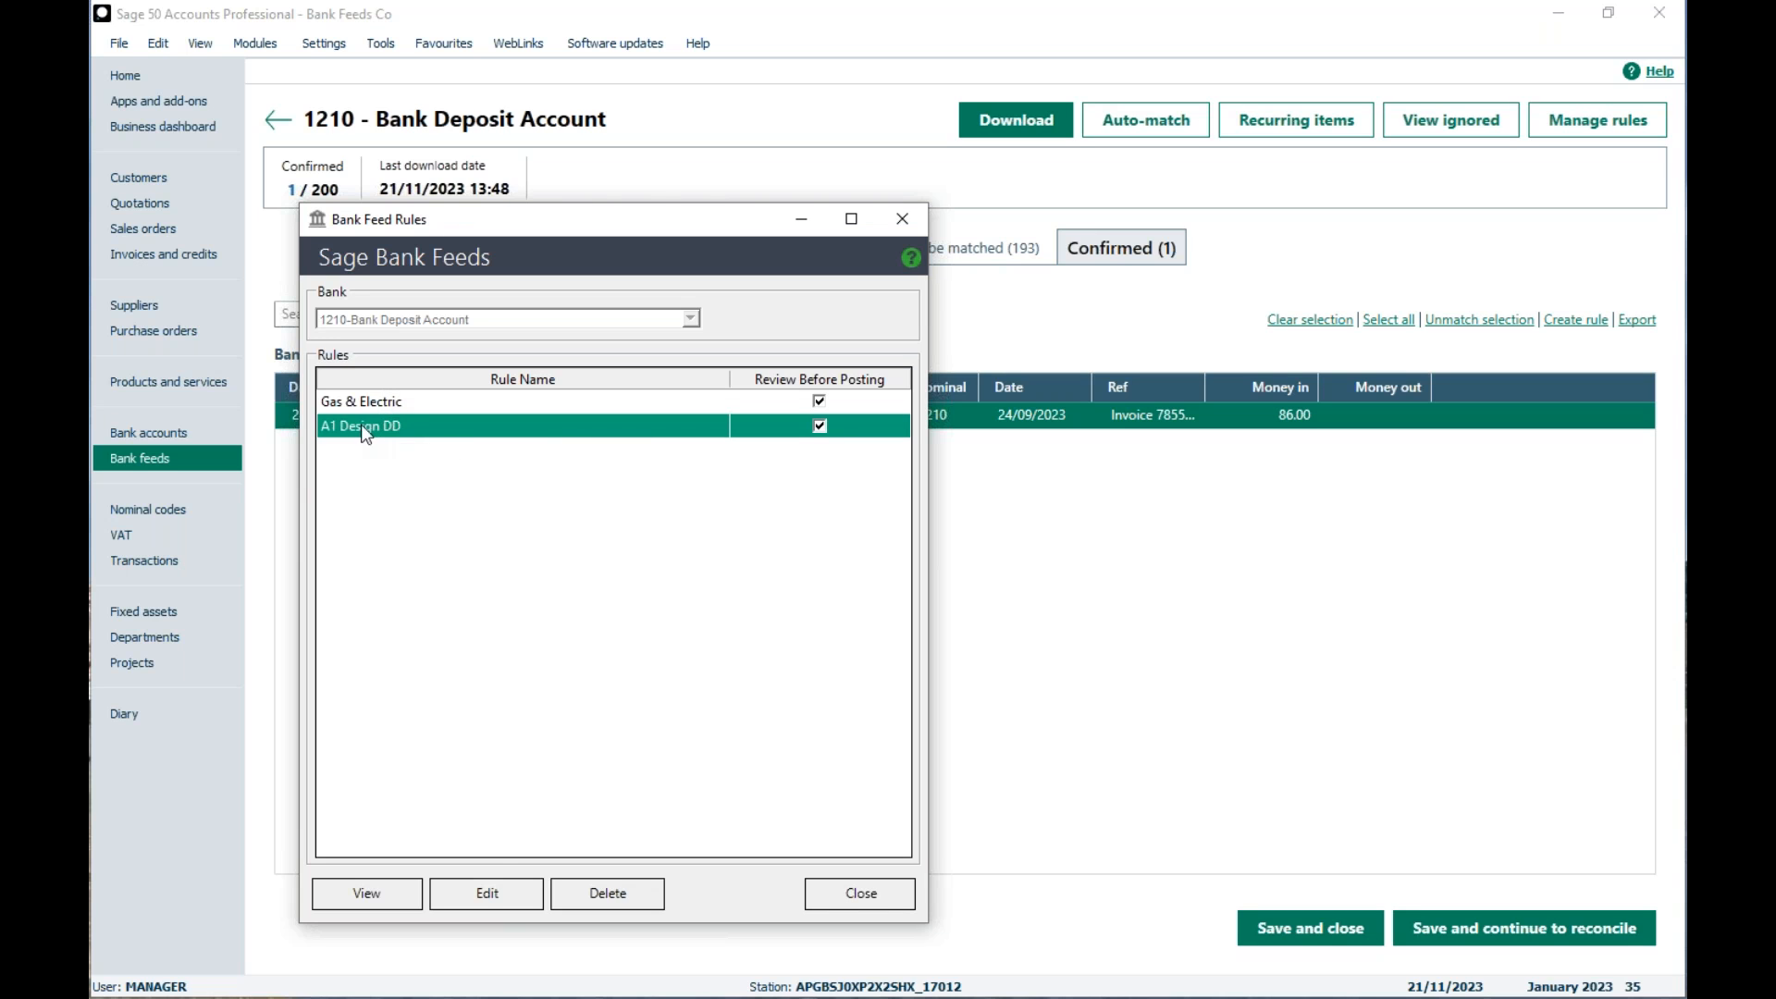
left_click(474, 895)
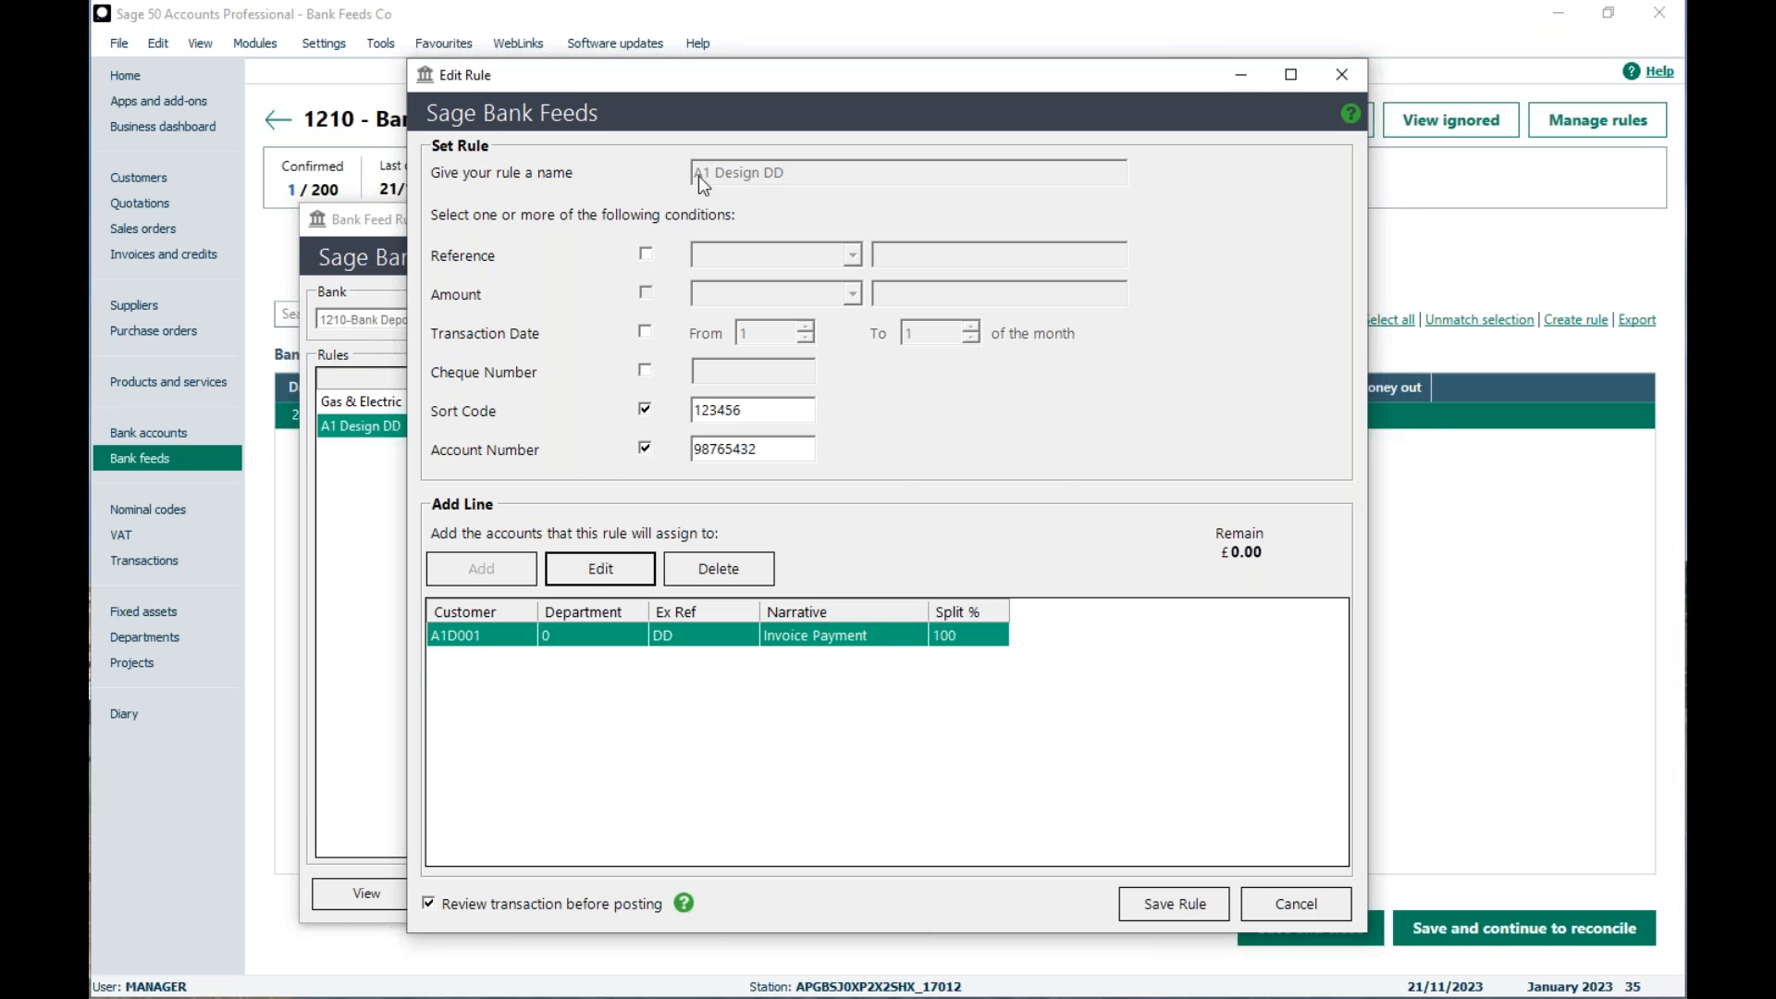
left_click(602, 567)
left_click_drag(671, 185, 793, 78)
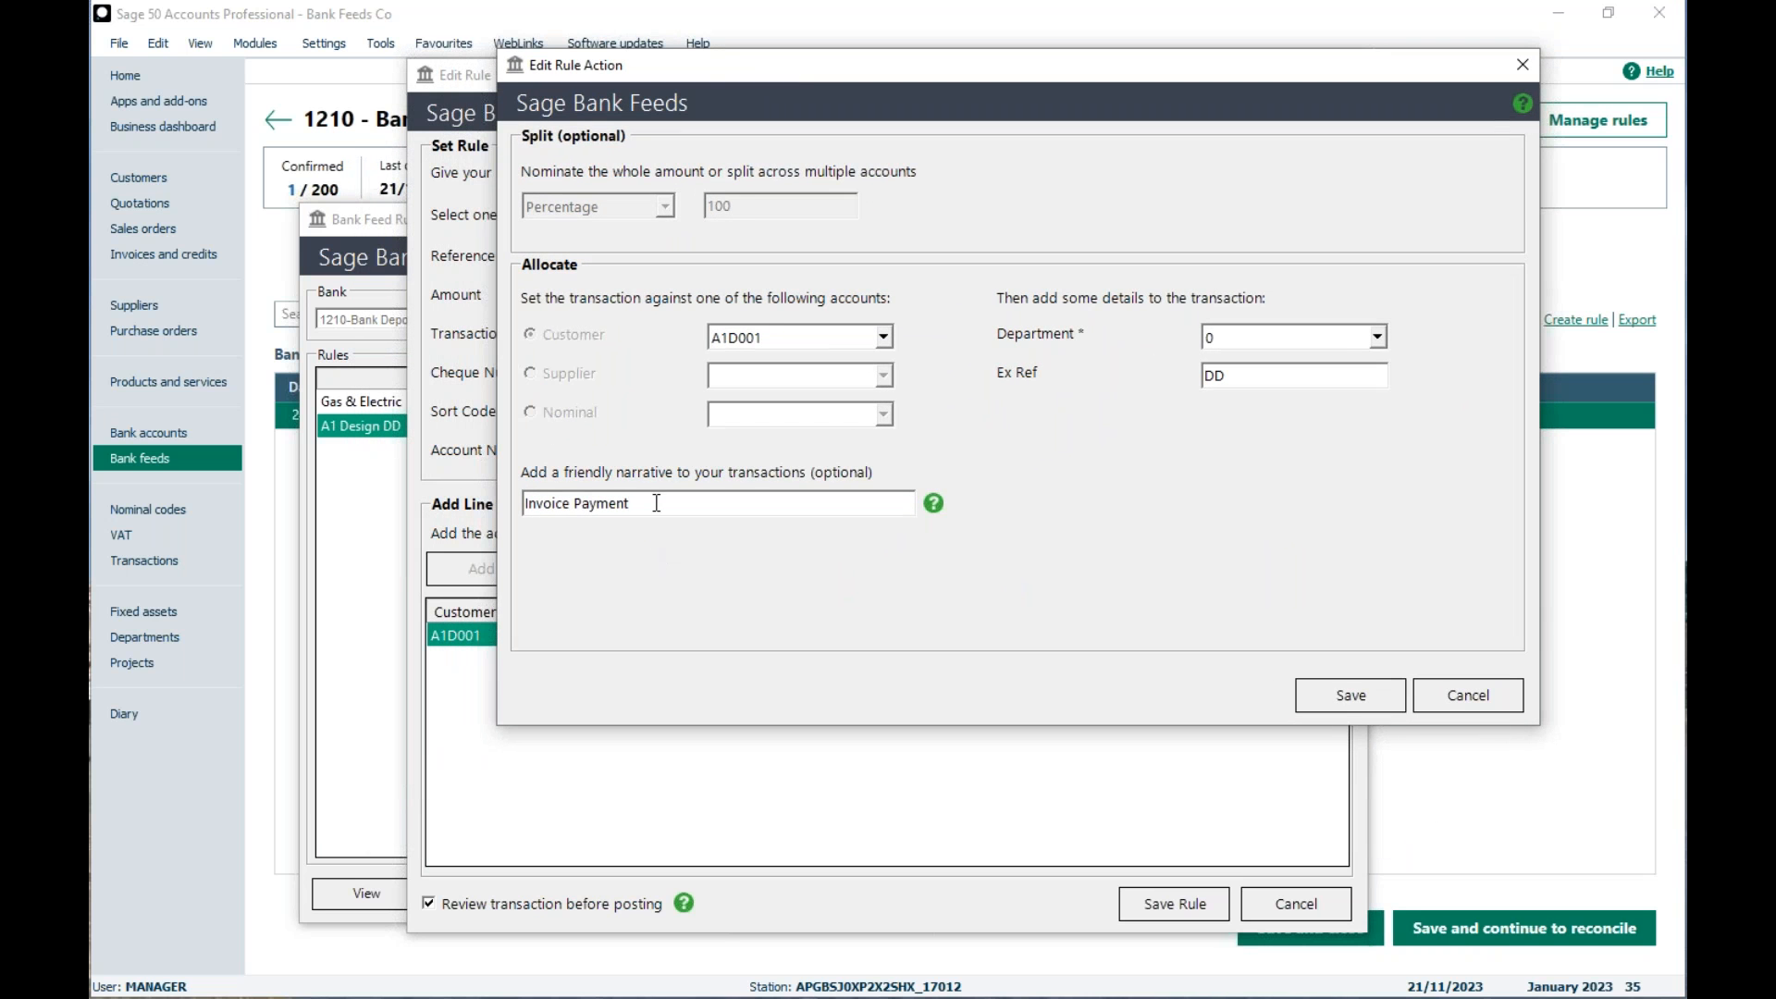
left_click(770, 505)
left_click(1465, 704)
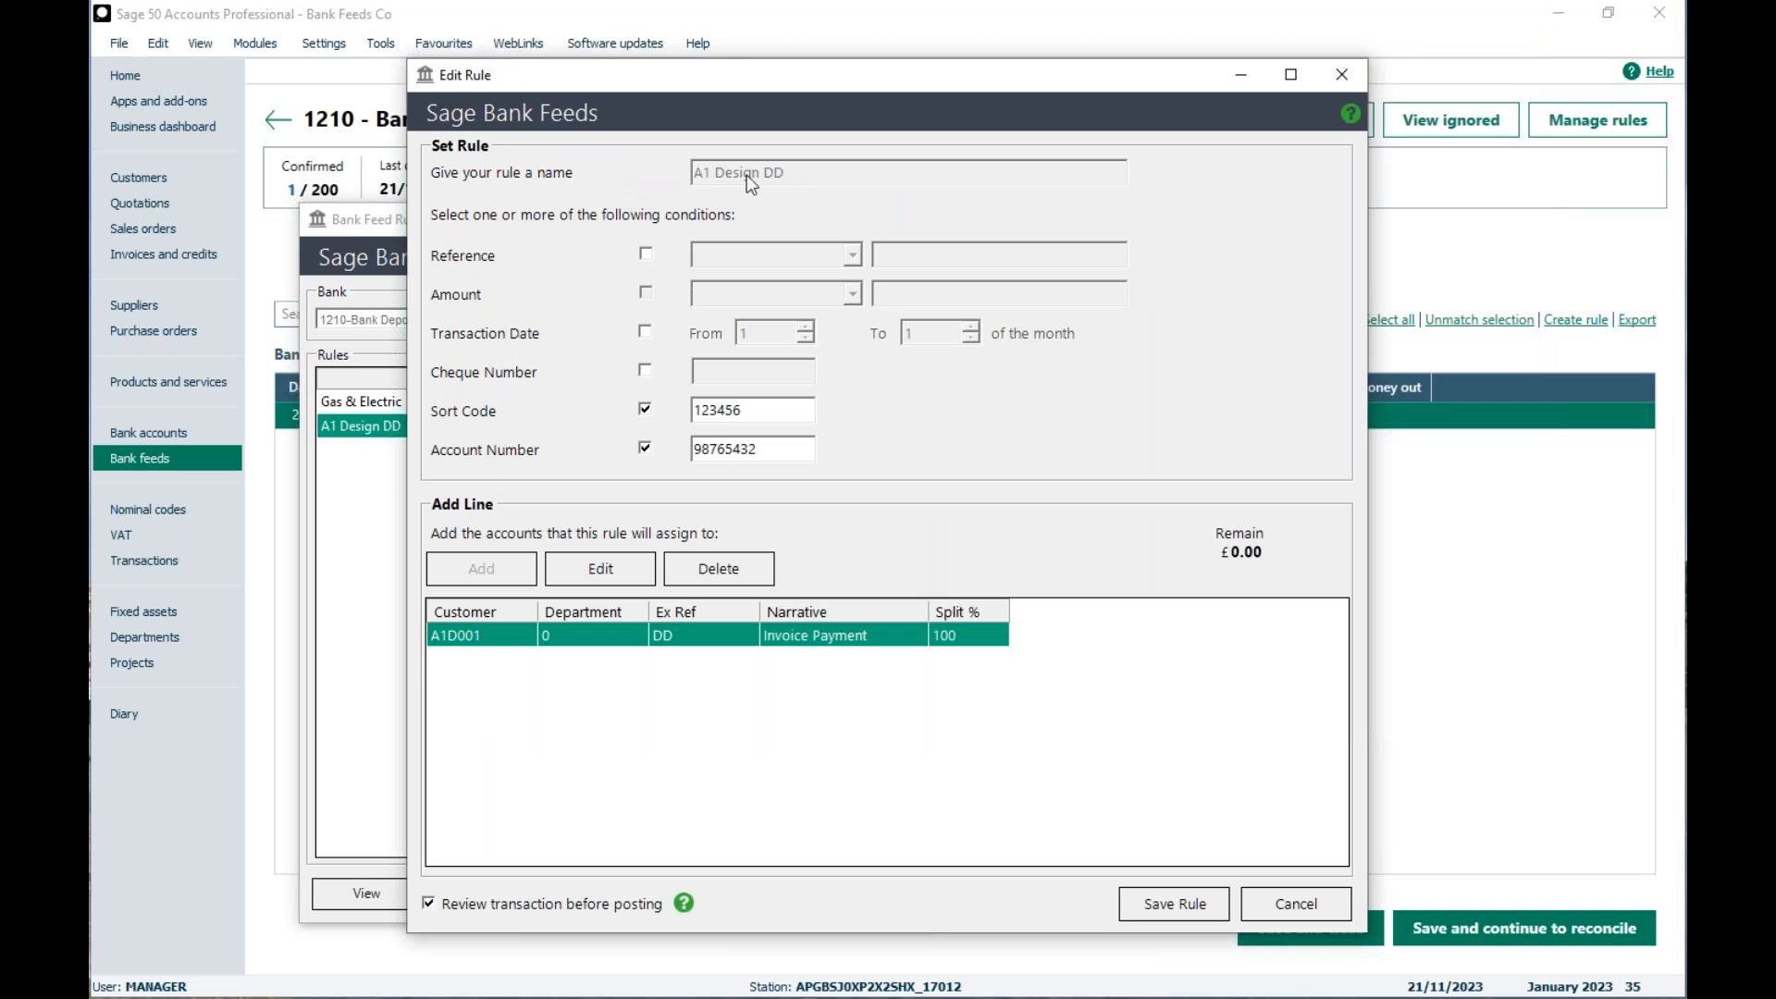
left_click(1282, 900)
left_click(838, 894)
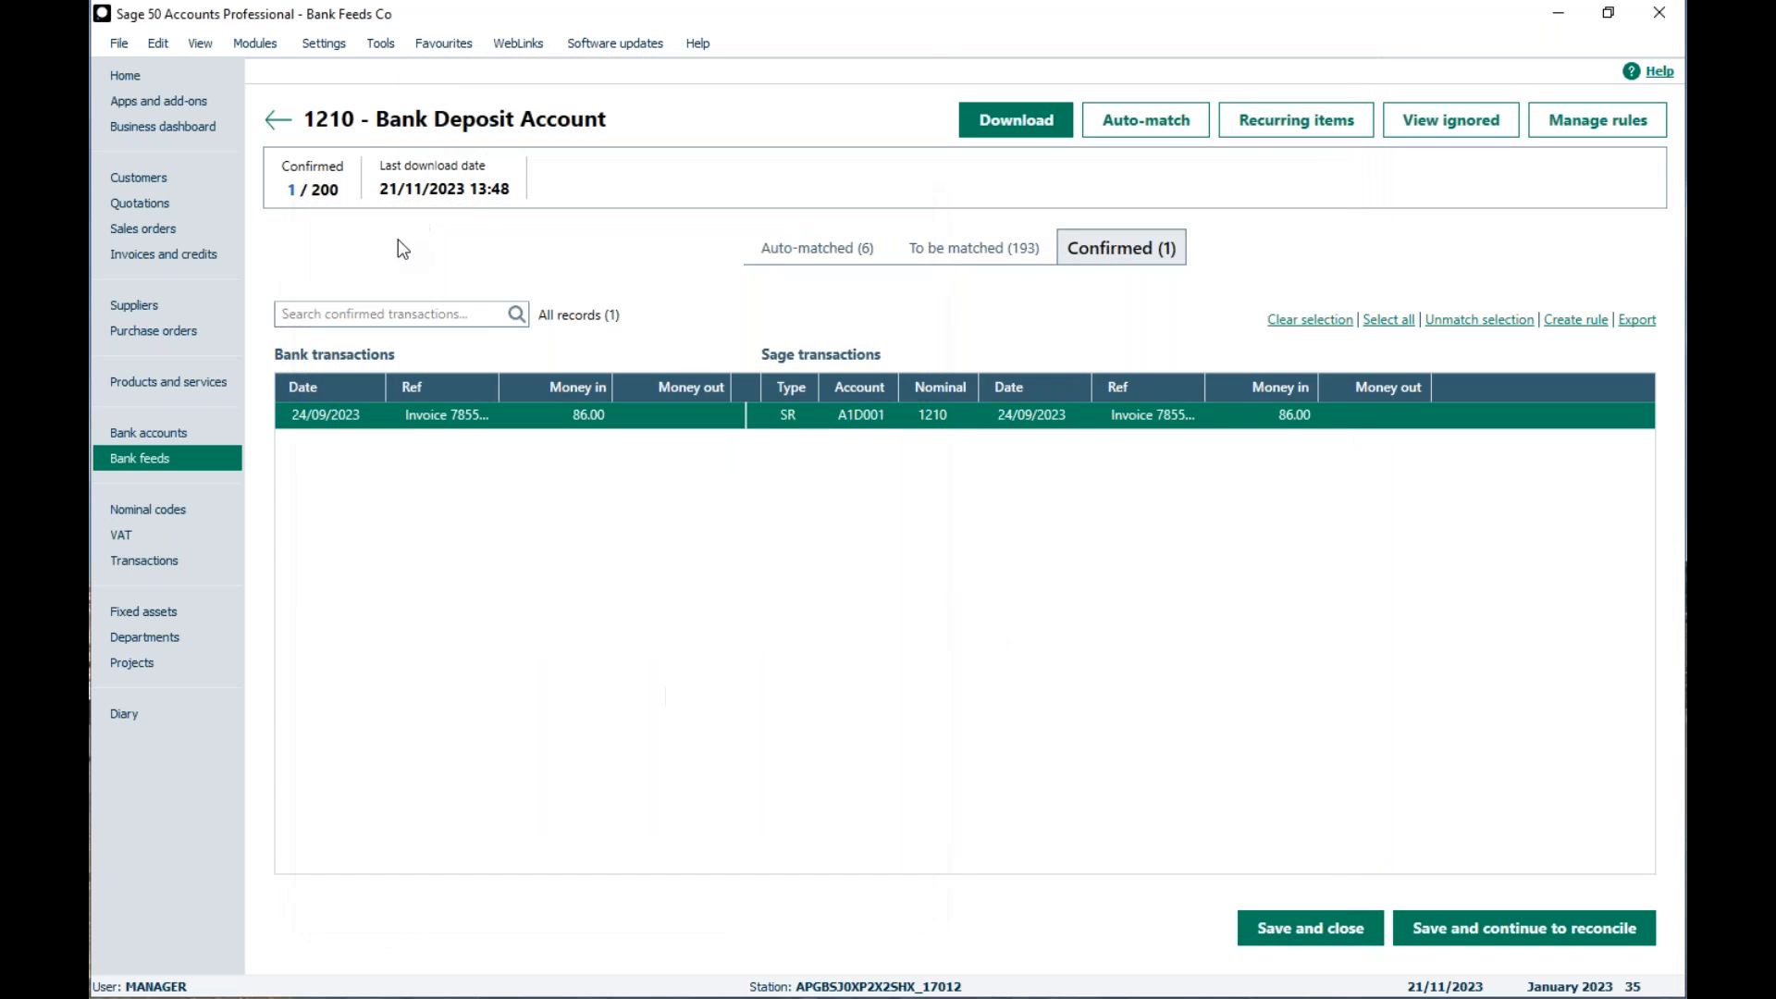
Step: Open the user management list, accepting that other windows close, and select the standard user with partial access
left_click(314, 43)
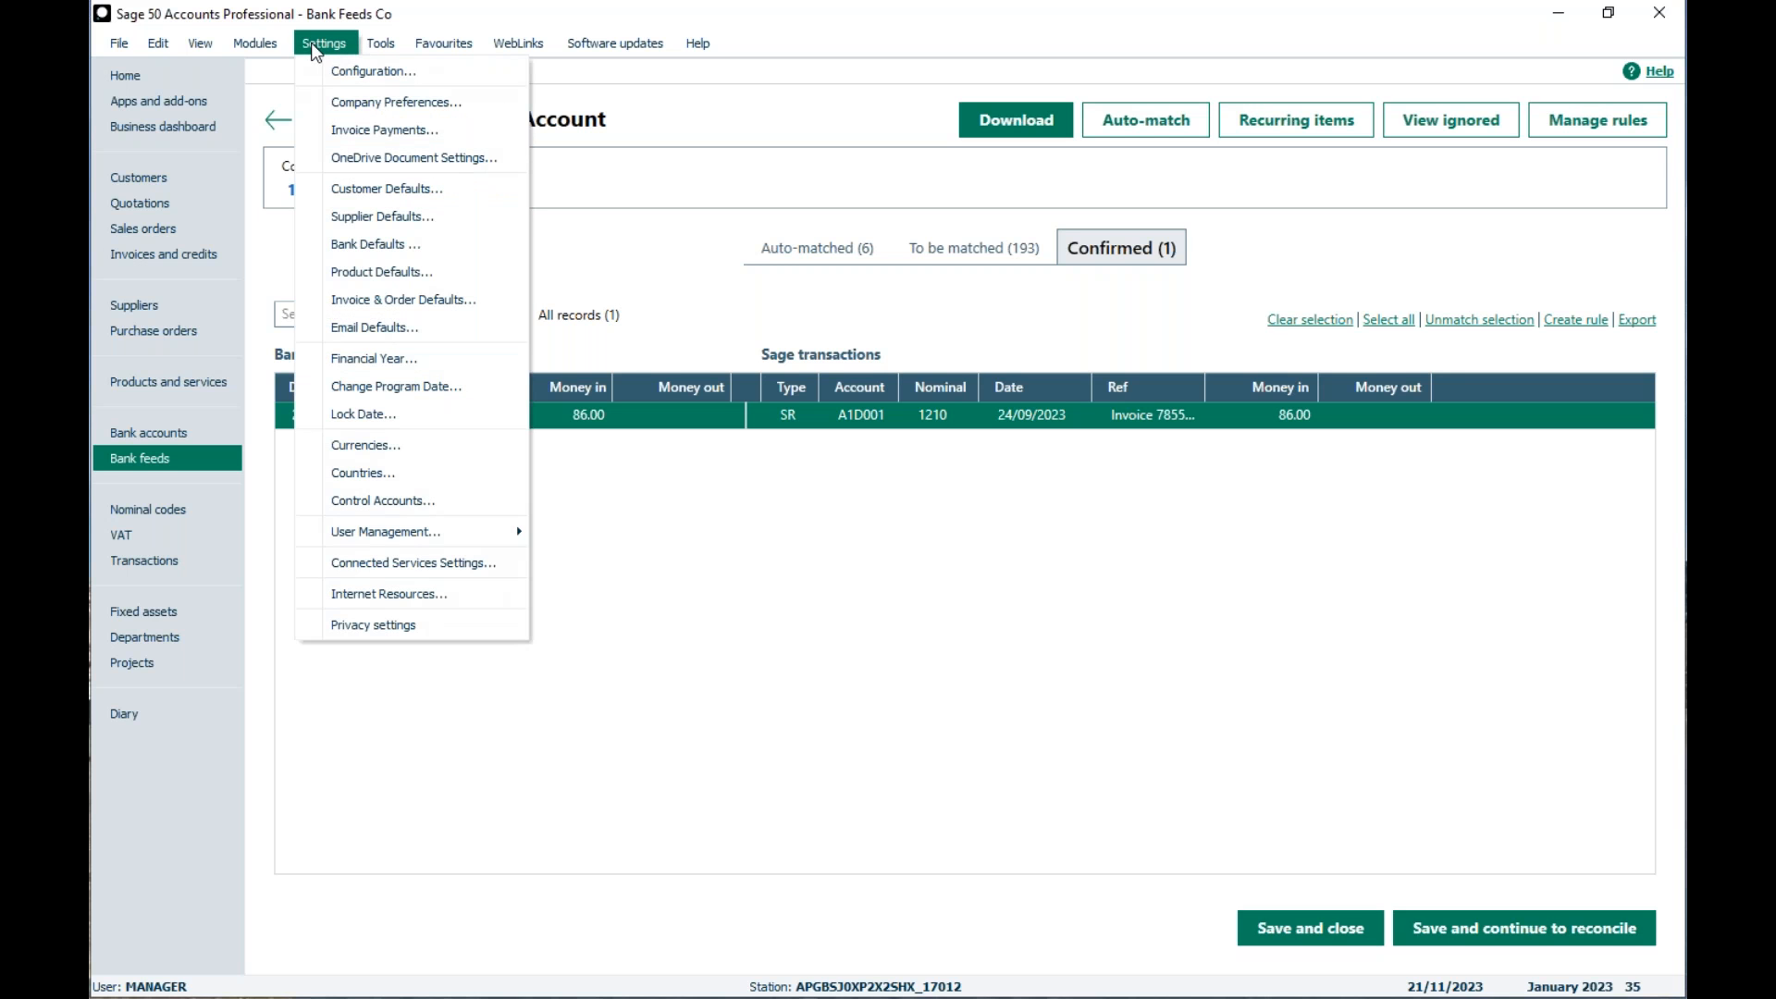
mouse_move(321, 541)
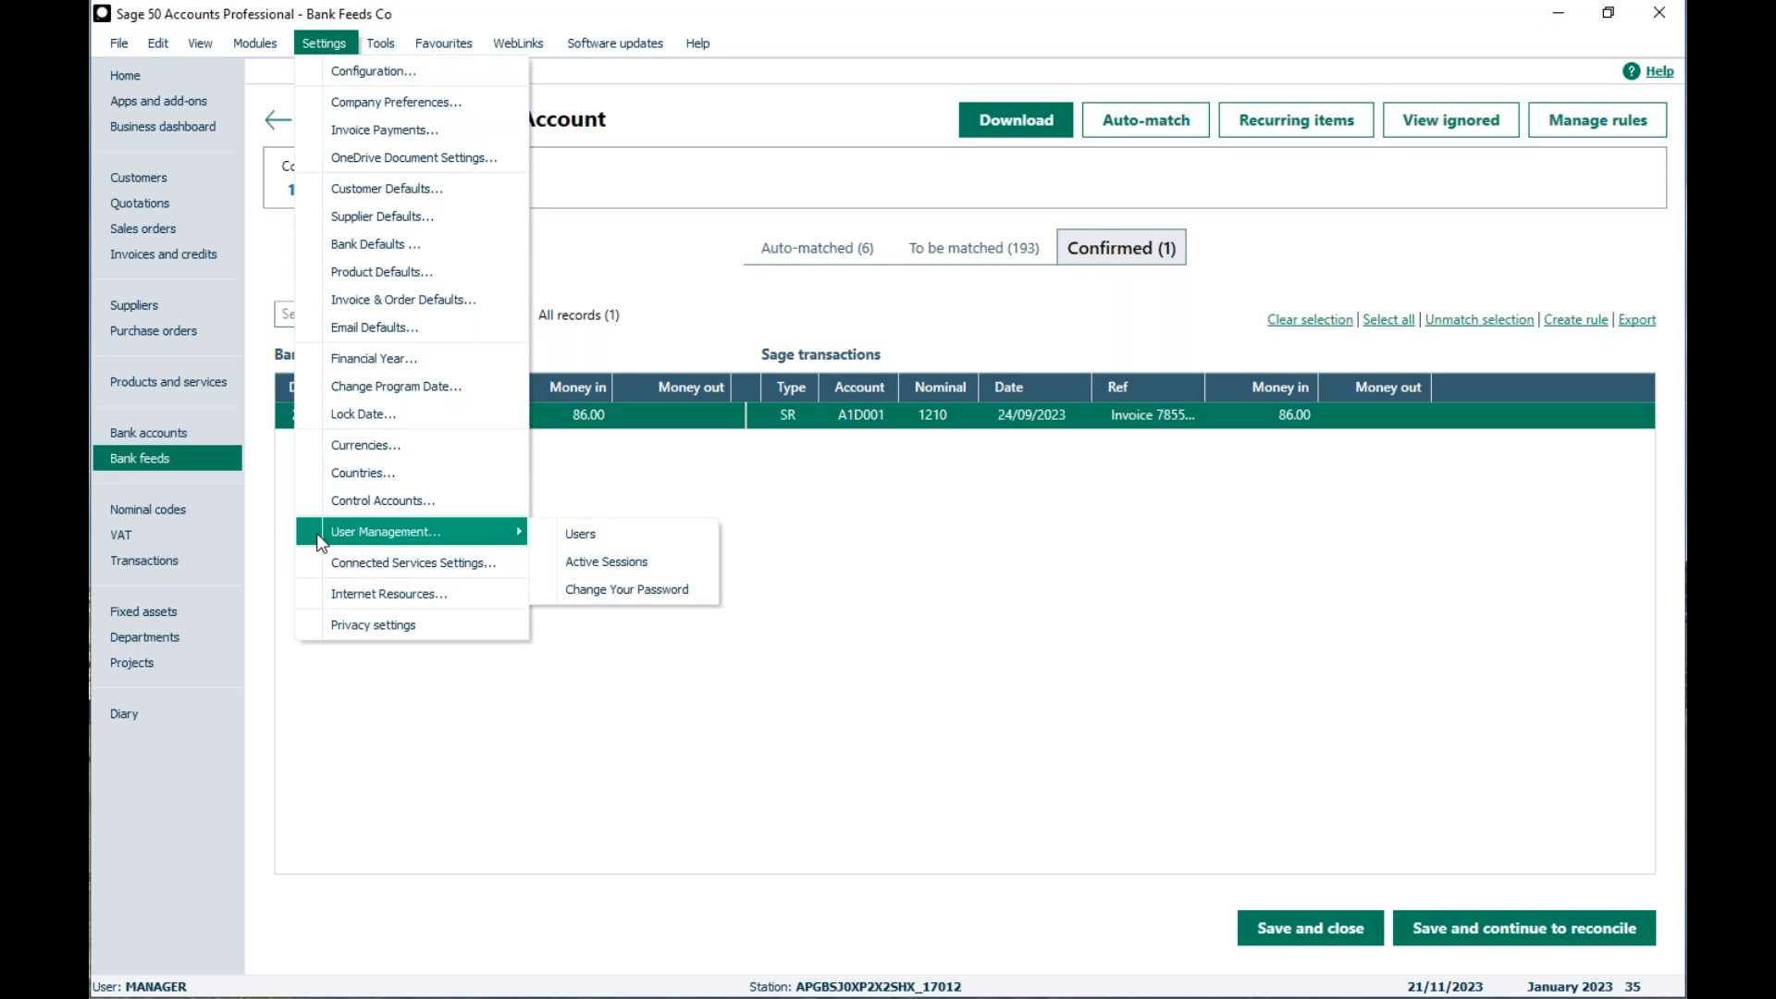
left_click(619, 537)
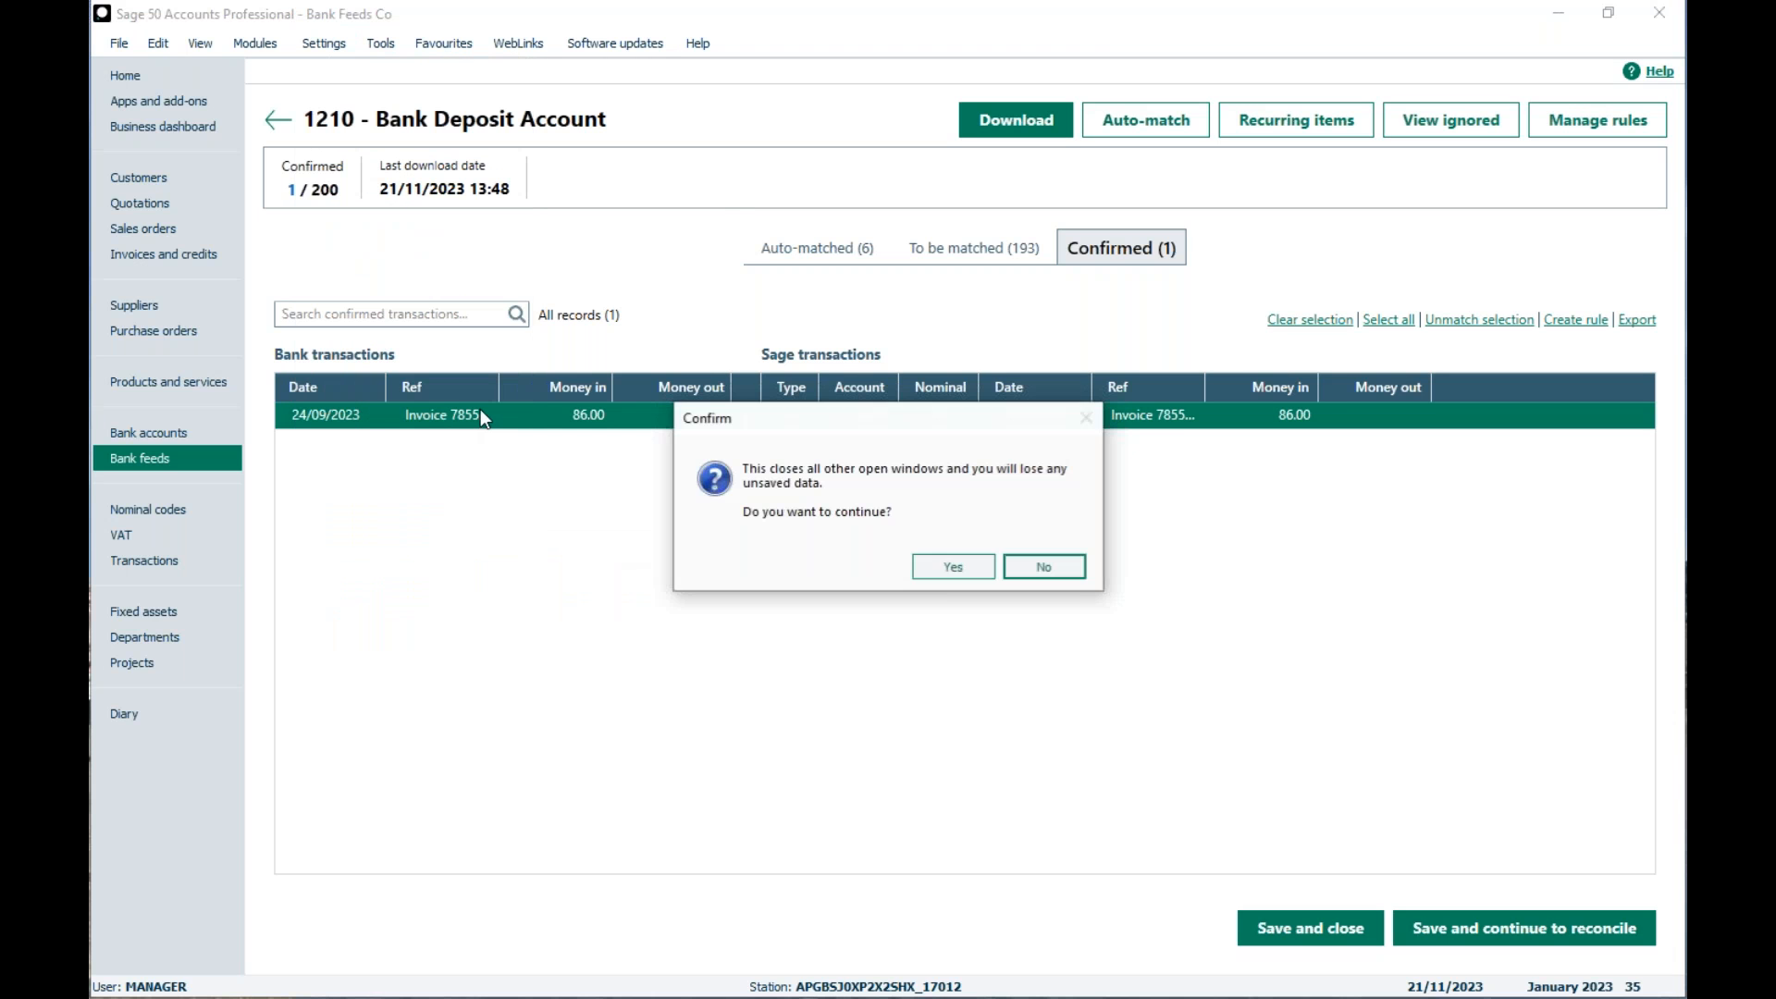
left_click(931, 559)
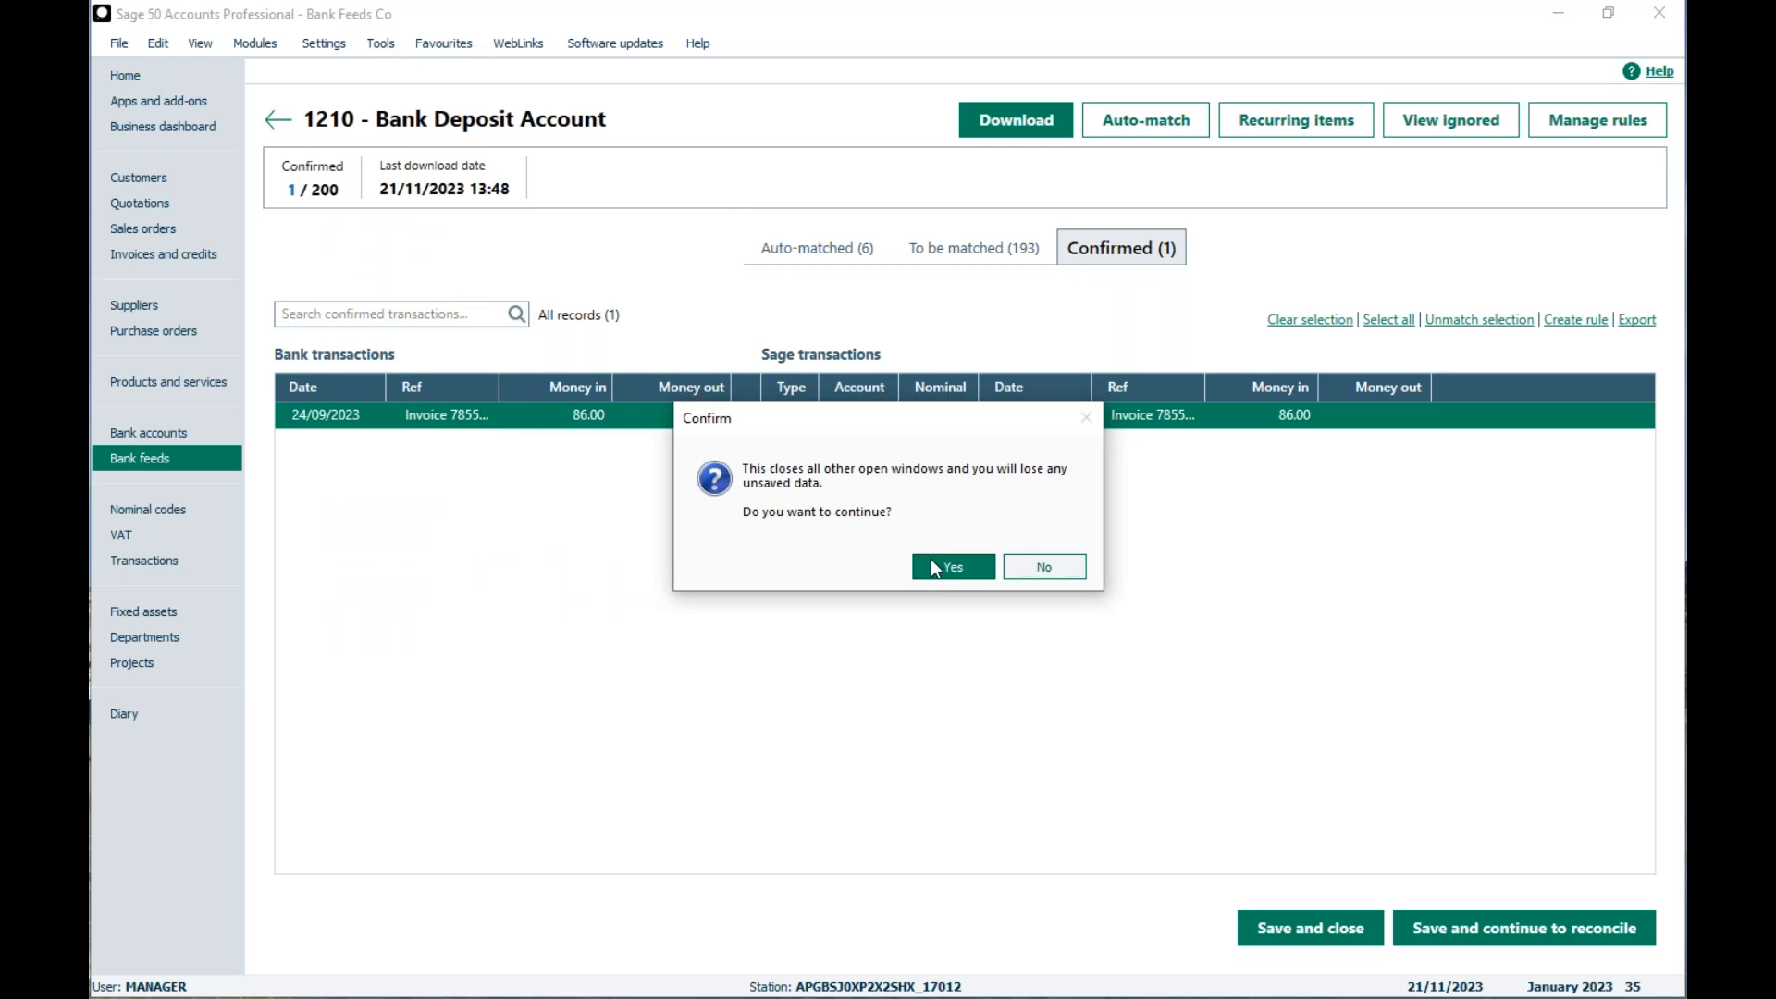
left_click(1064, 590)
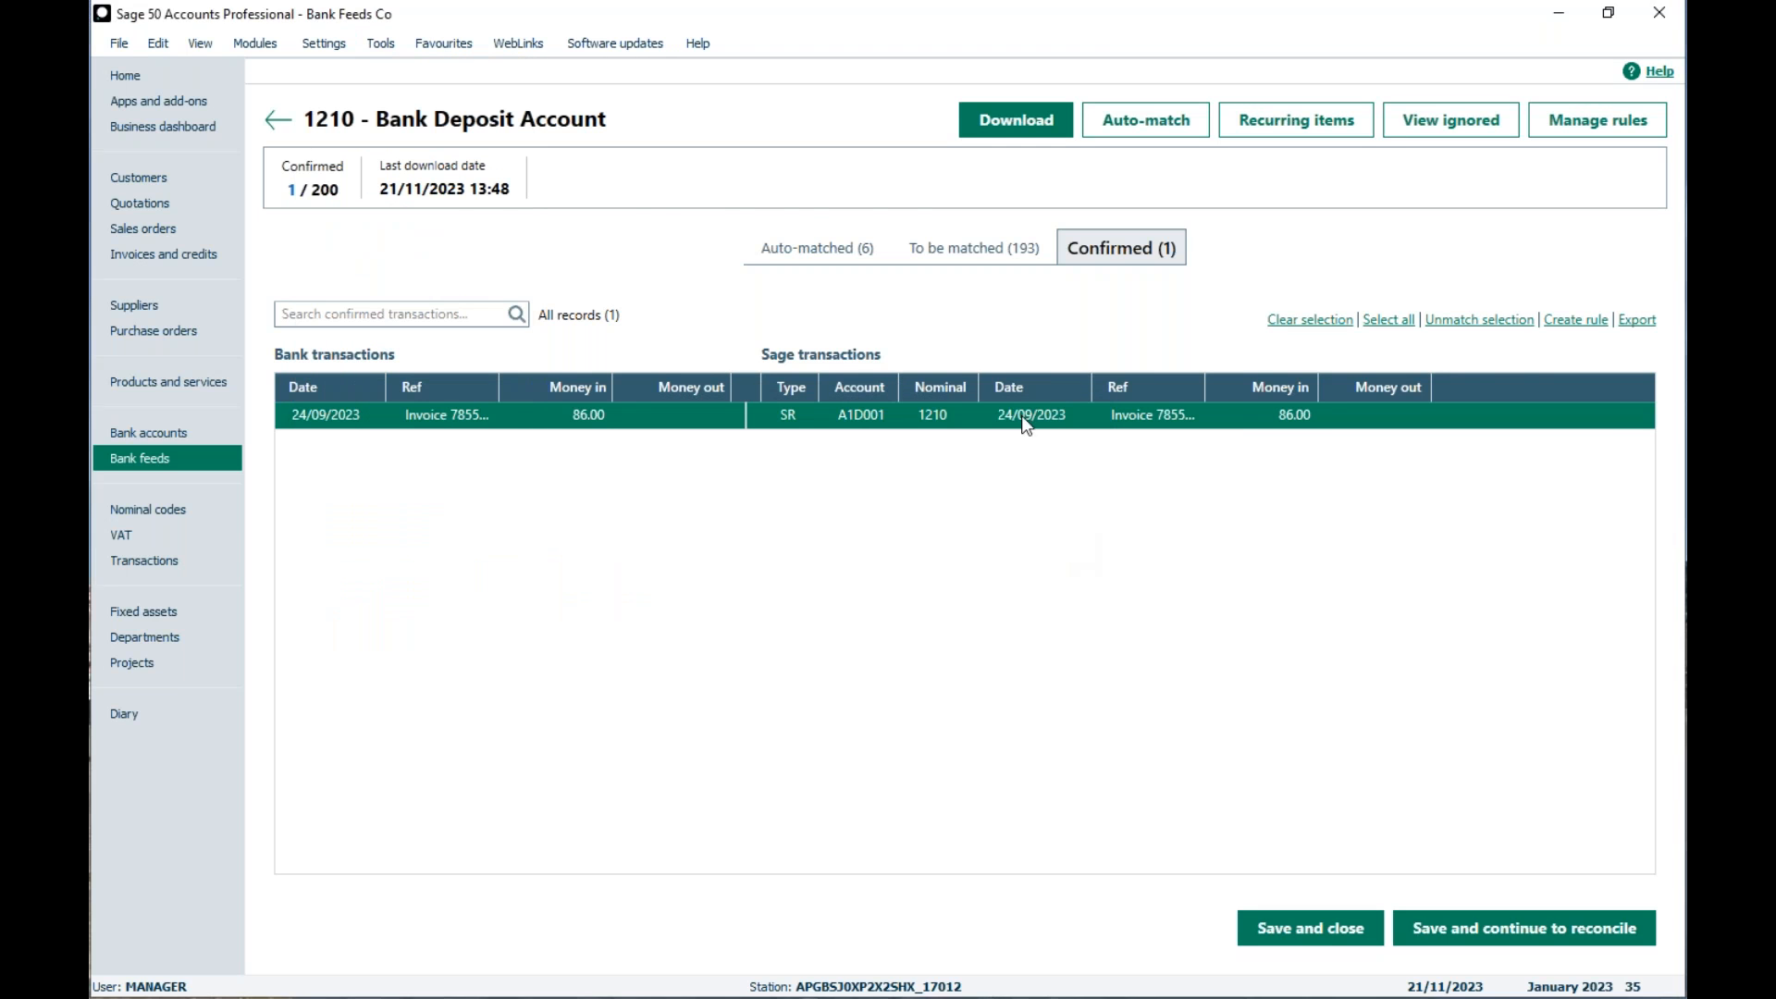
left_click(491, 424)
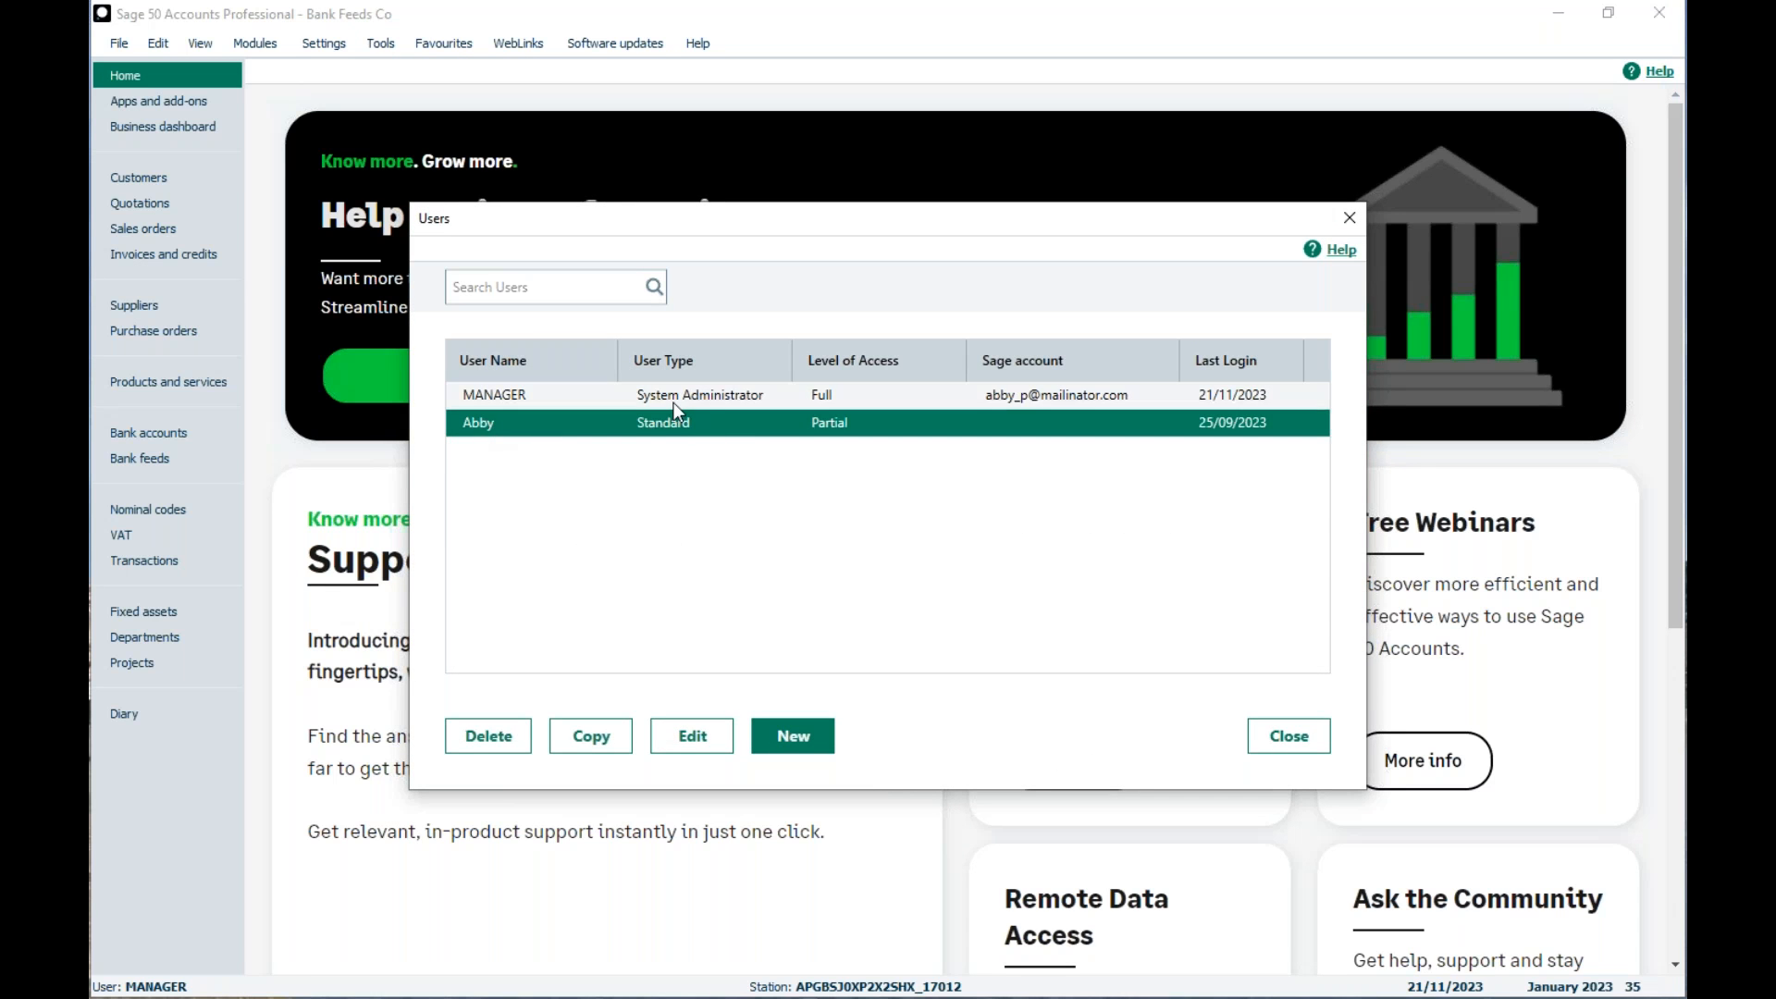
Step: Review the standard user's Bank feeds permissions under Bank accounts in the level of access, discarding any edits, and close the user list
left_click(692, 731)
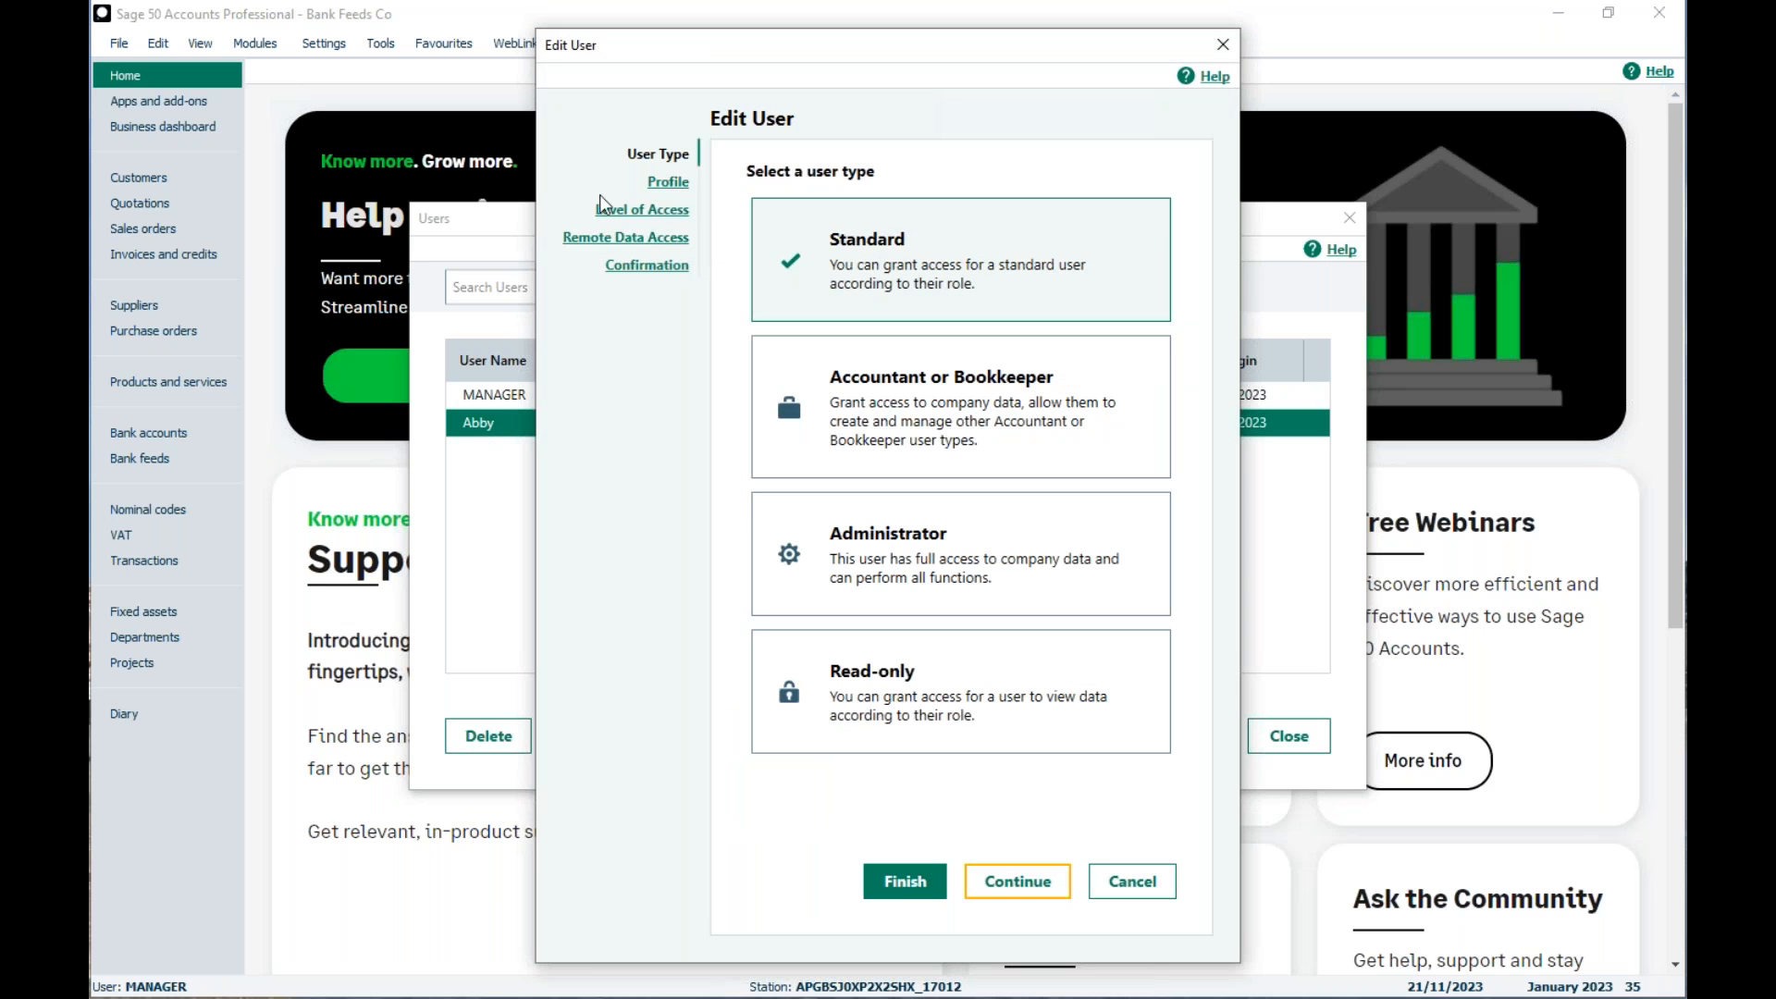
left_click(646, 213)
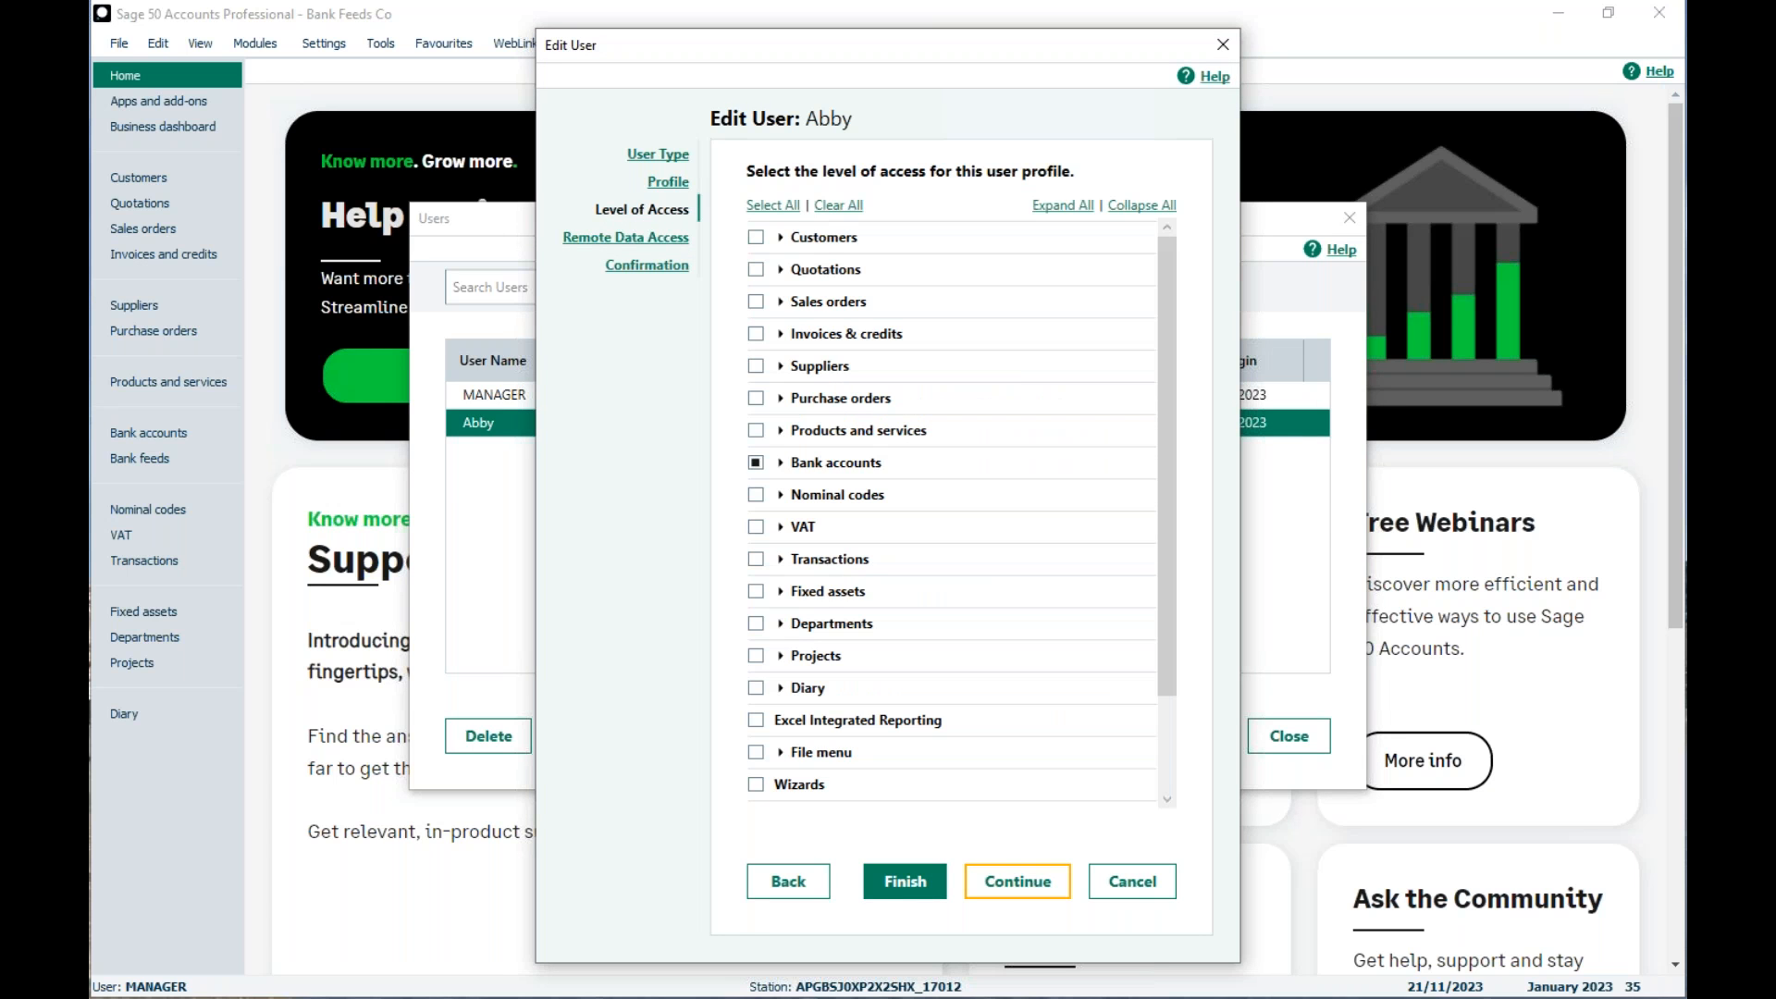
left_click(781, 464)
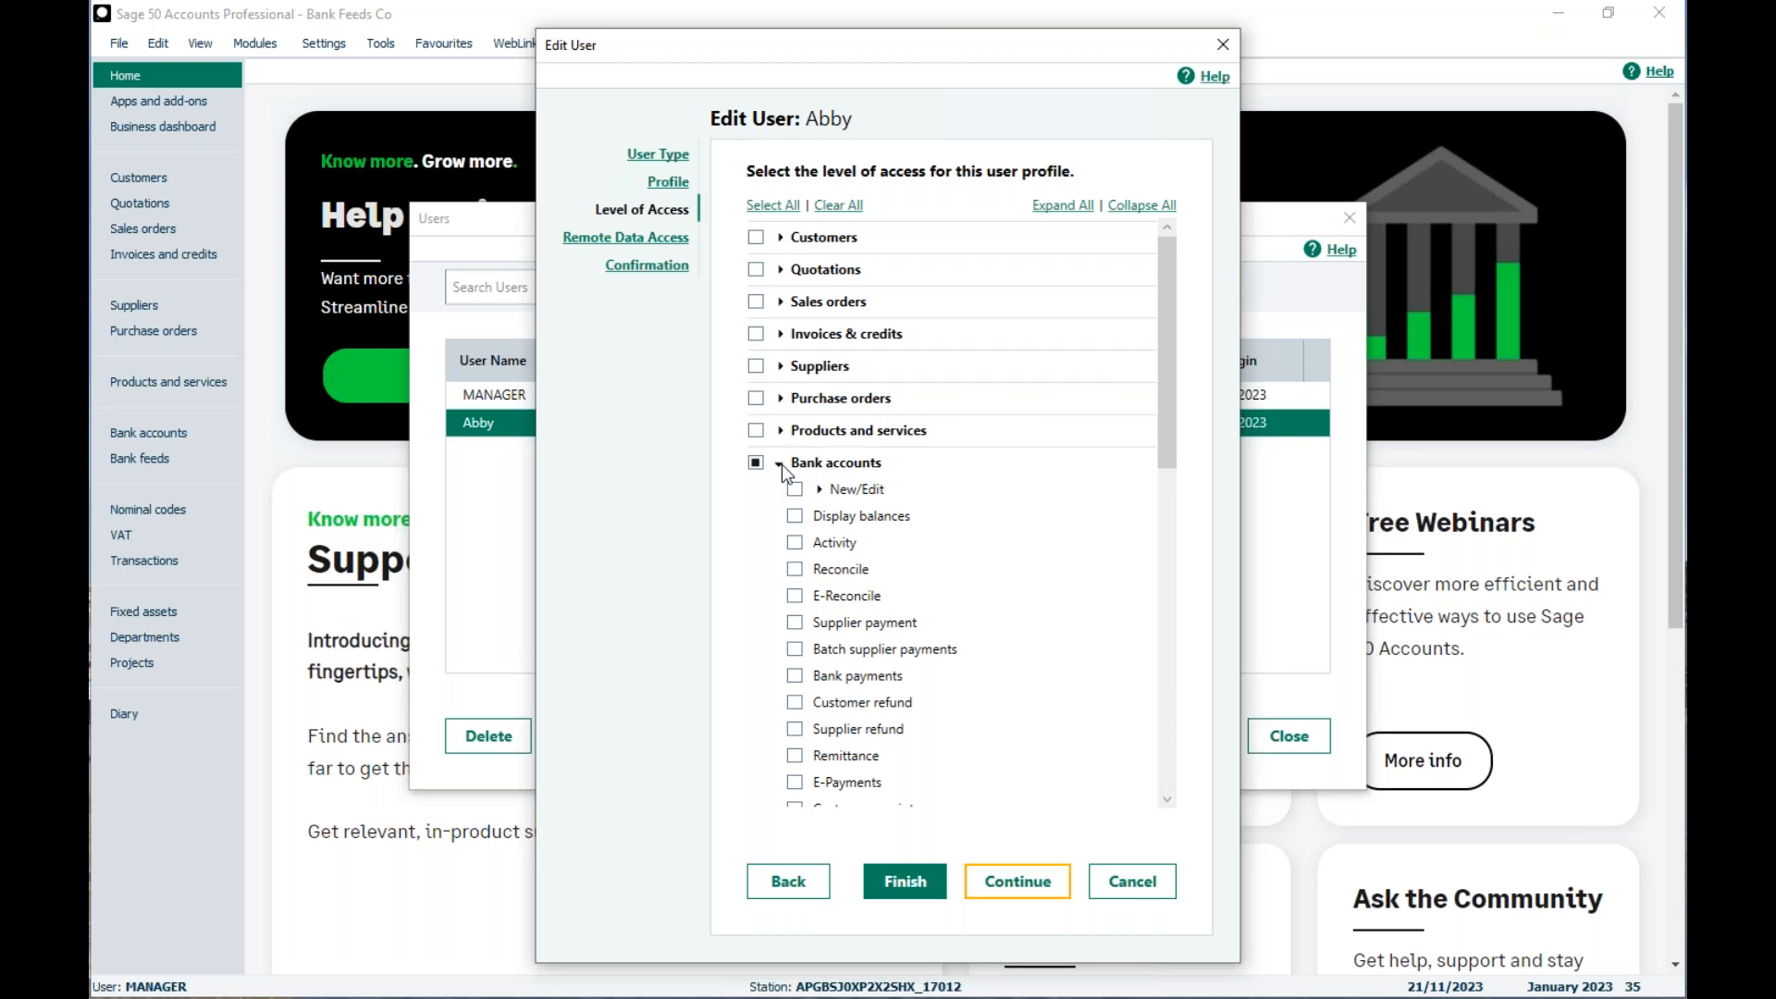
left_click_drag(1168, 356, 1181, 541)
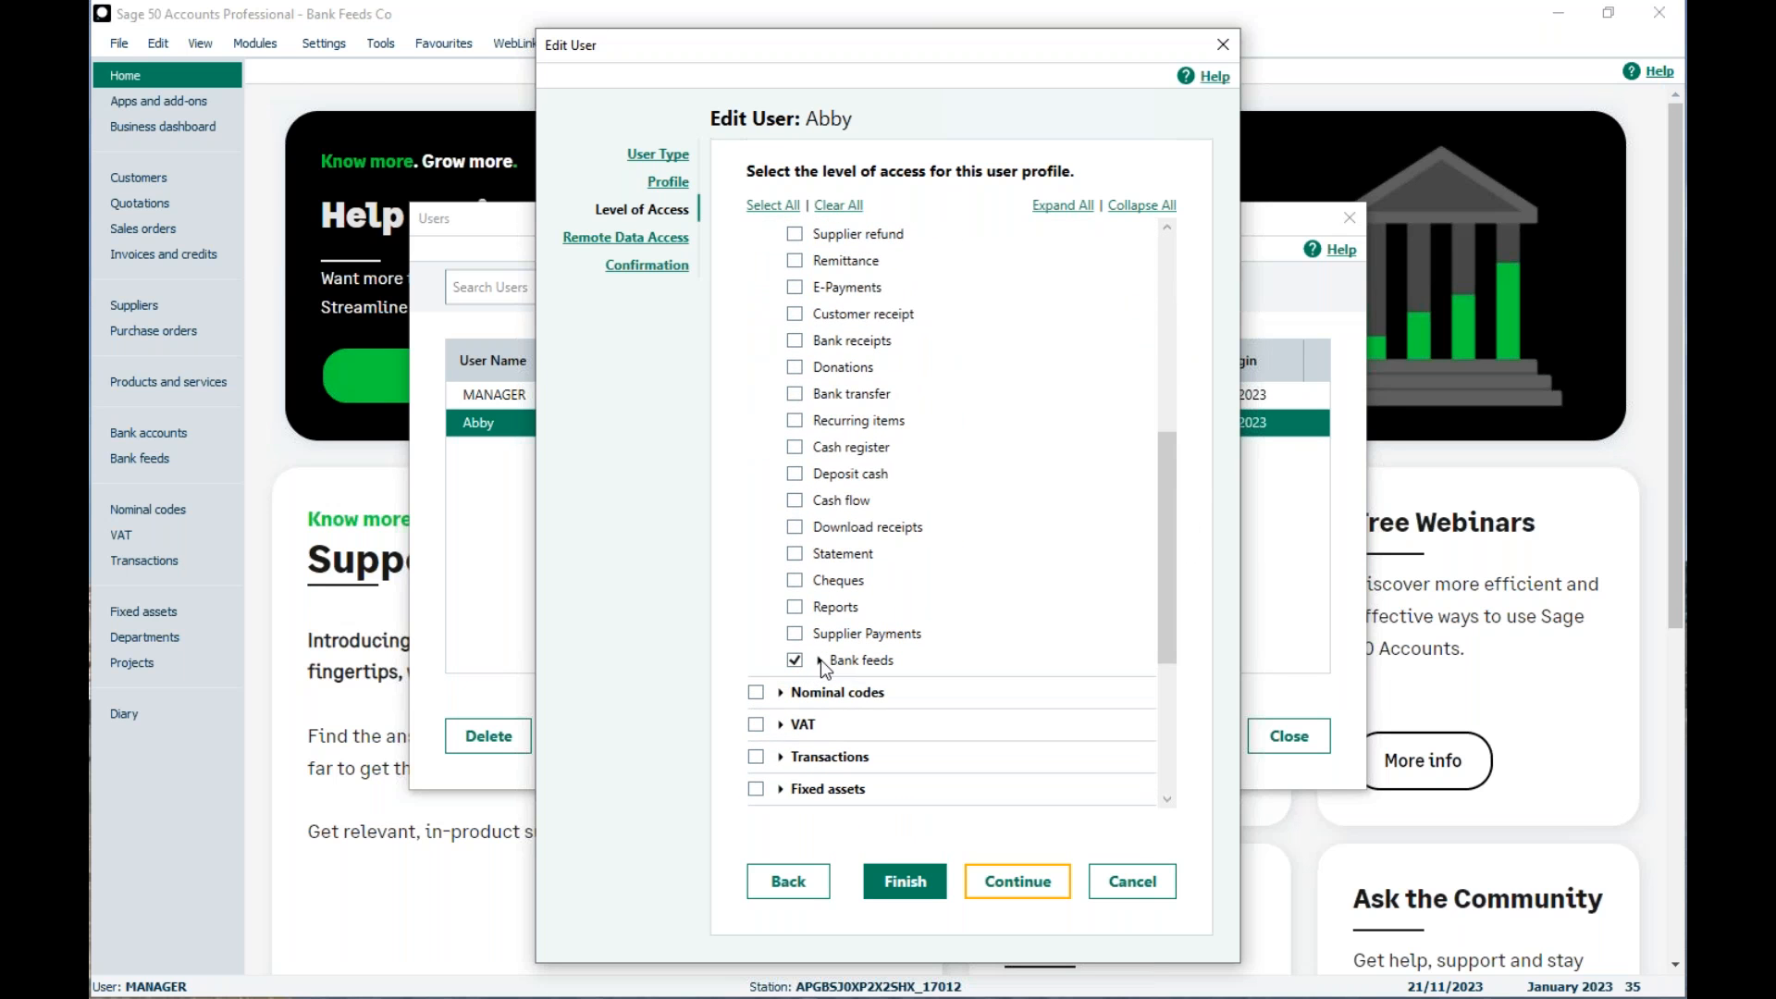
left_click(819, 661)
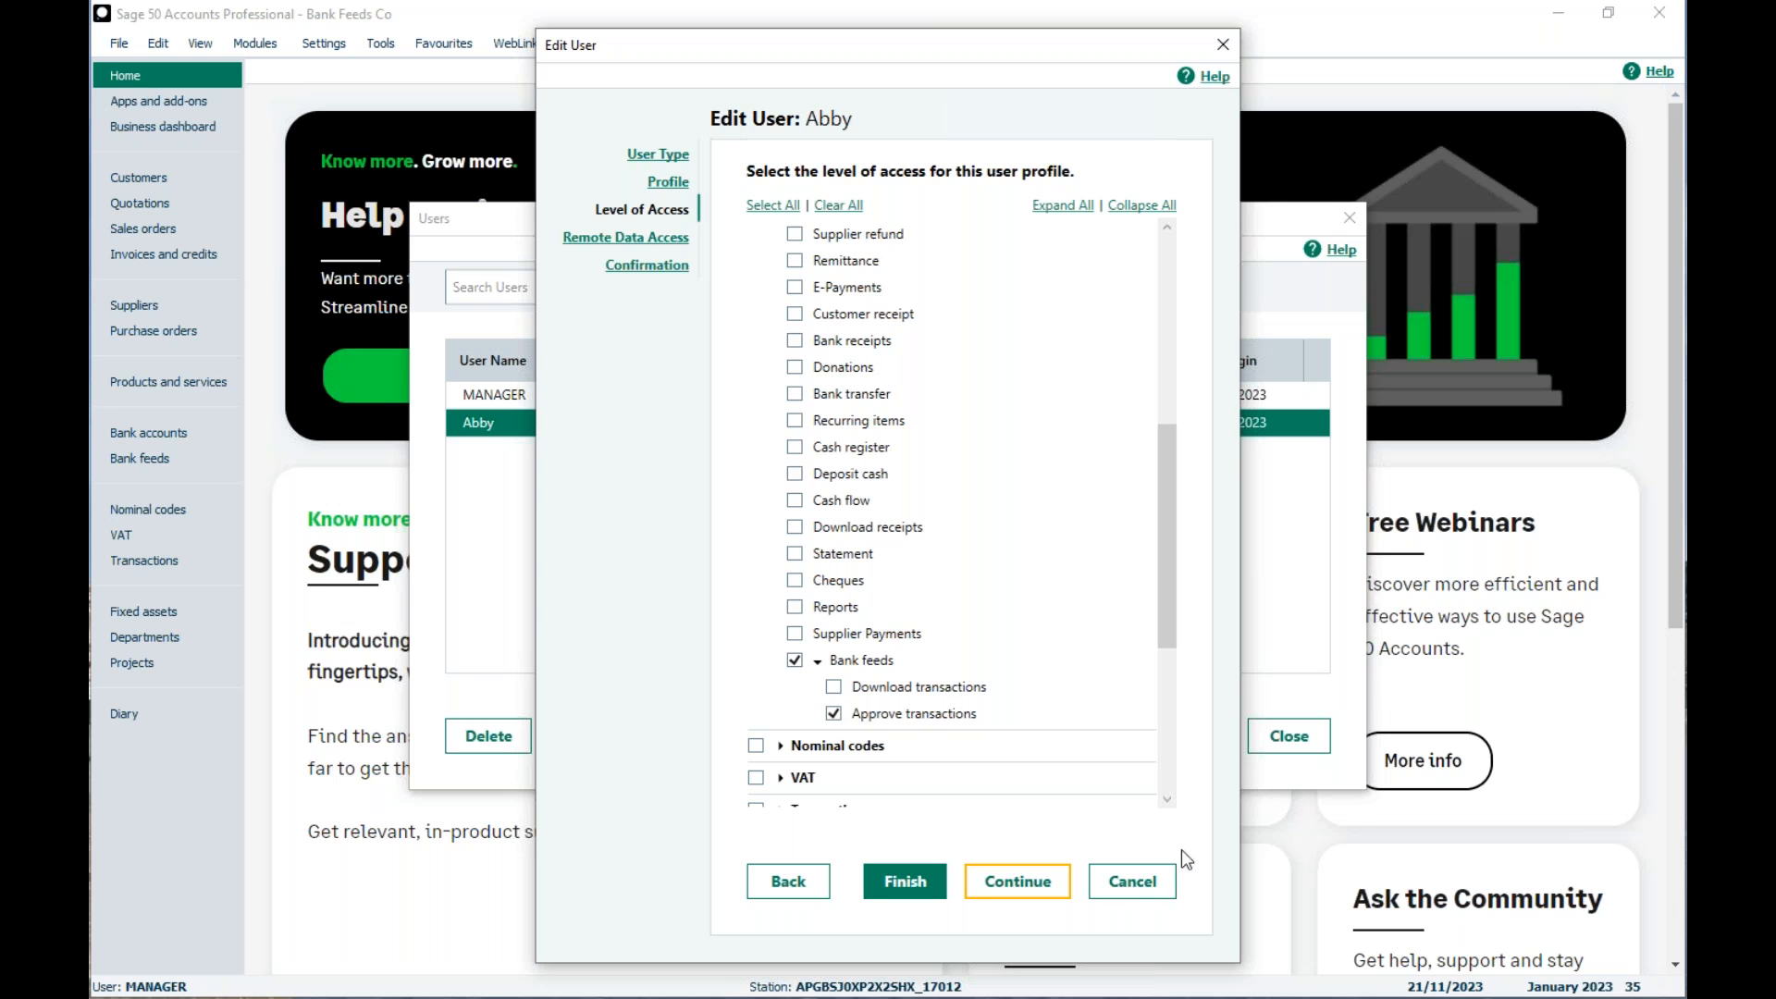
left_click(1132, 881)
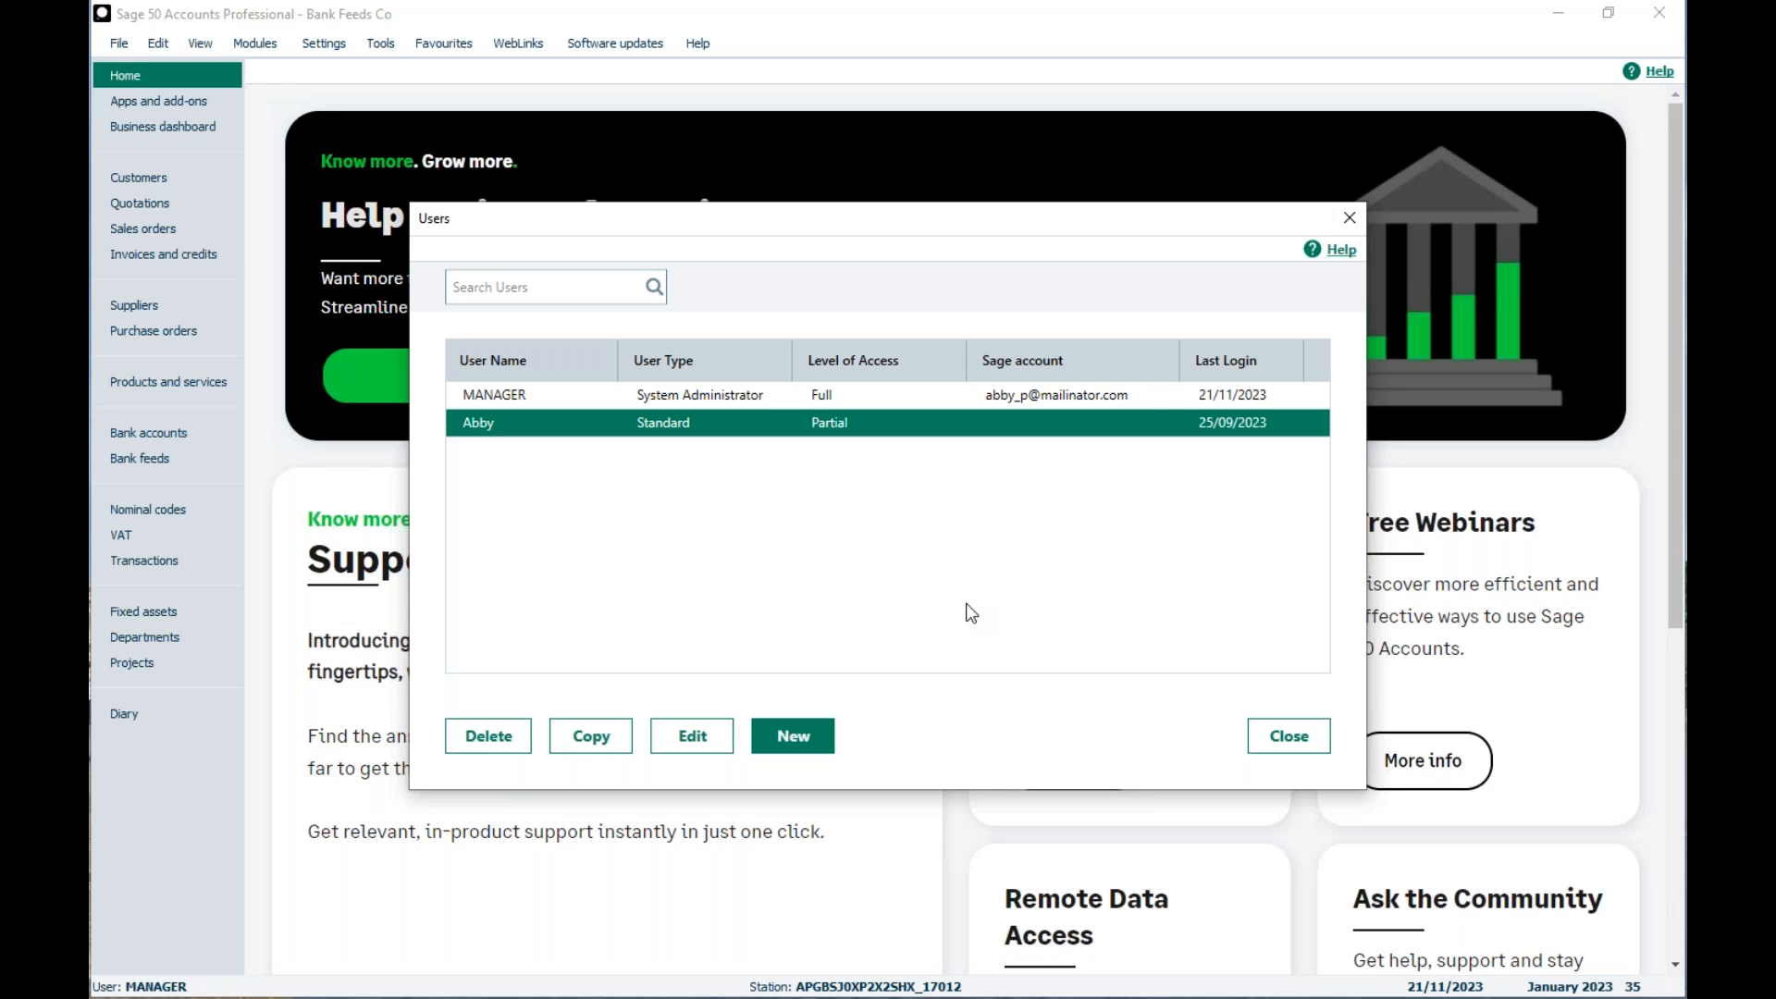
left_click(1289, 736)
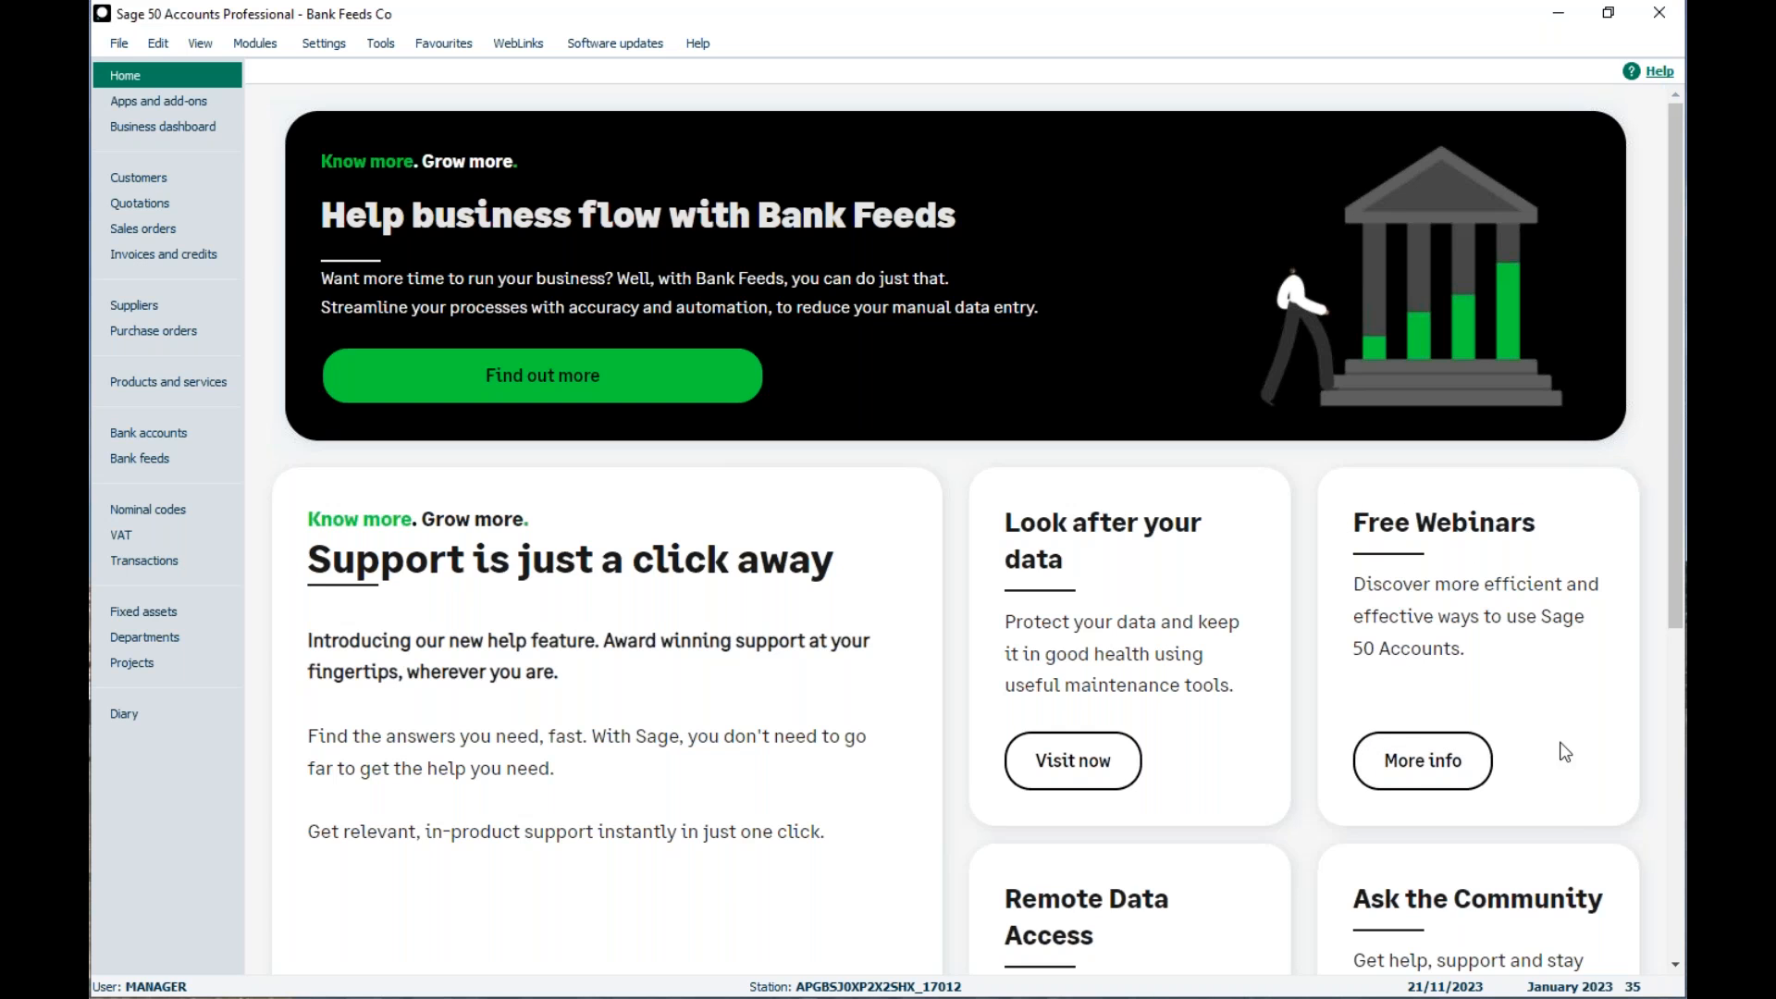
Step: Open the Free Webinars information page in the browser and read the joining guidance and the trending Bank Feeds webinar
left_click(1394, 784)
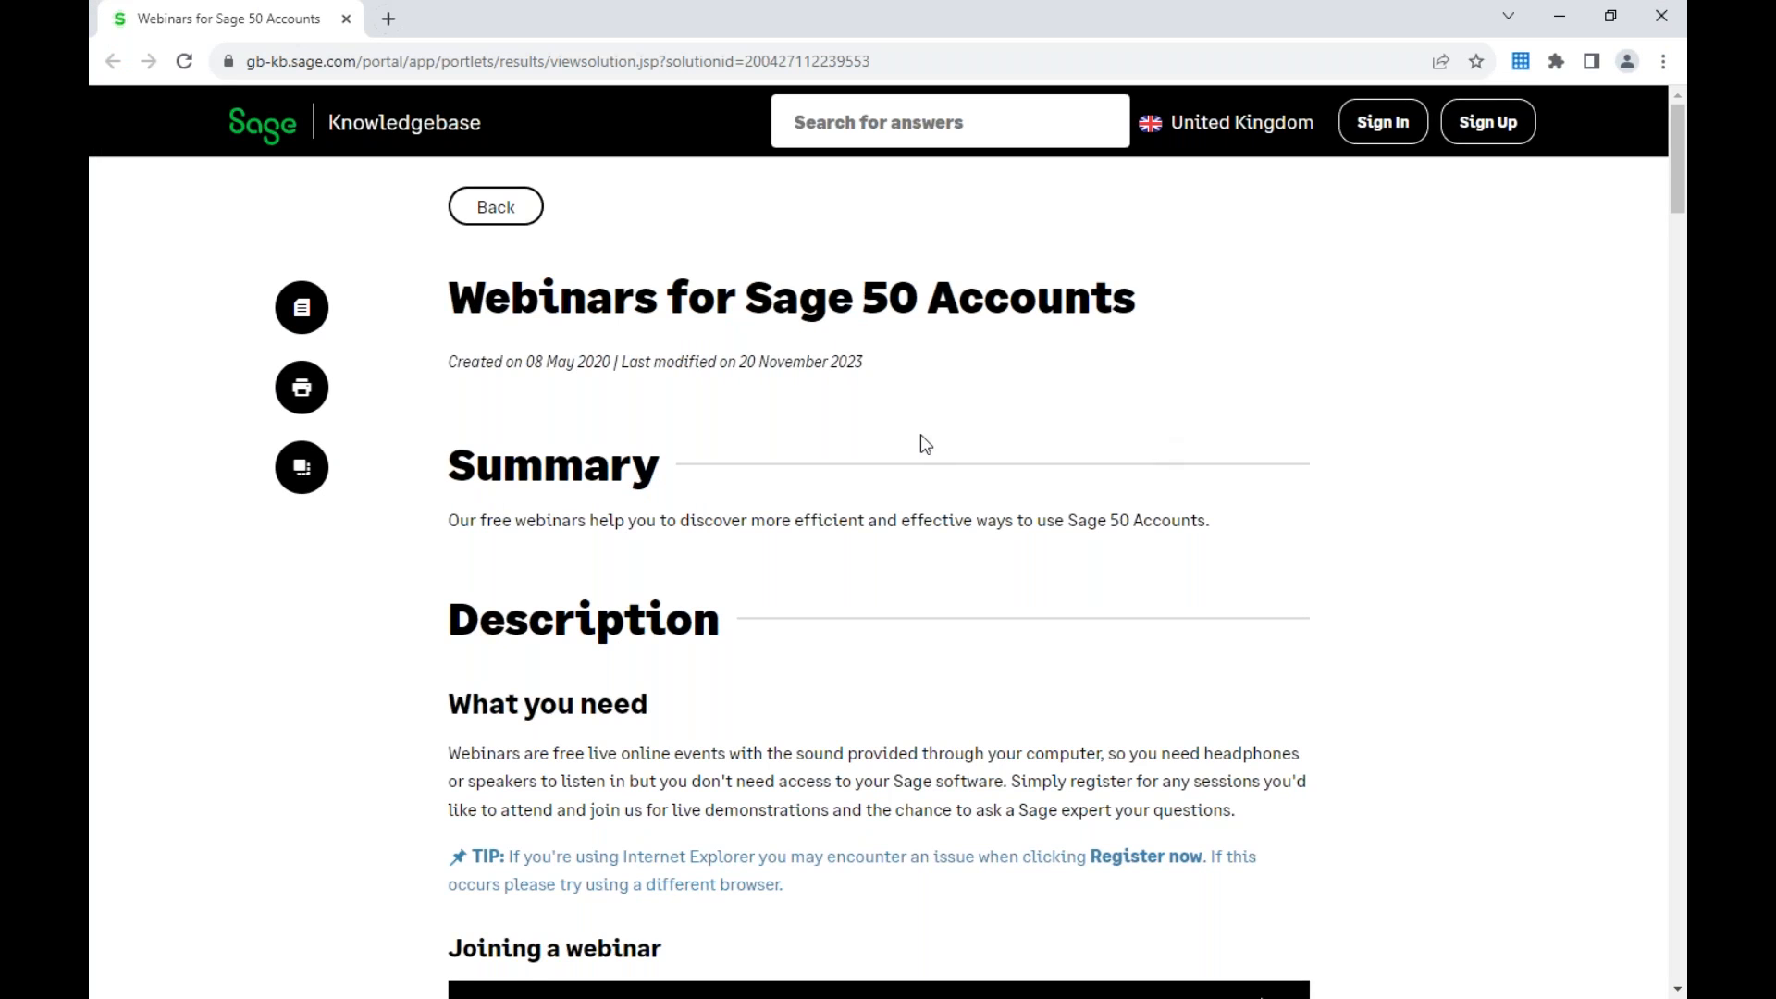
scroll(919, 435, "down", 3)
scroll(910, 418, "down", 3)
scroll(996, 349, "down", 3)
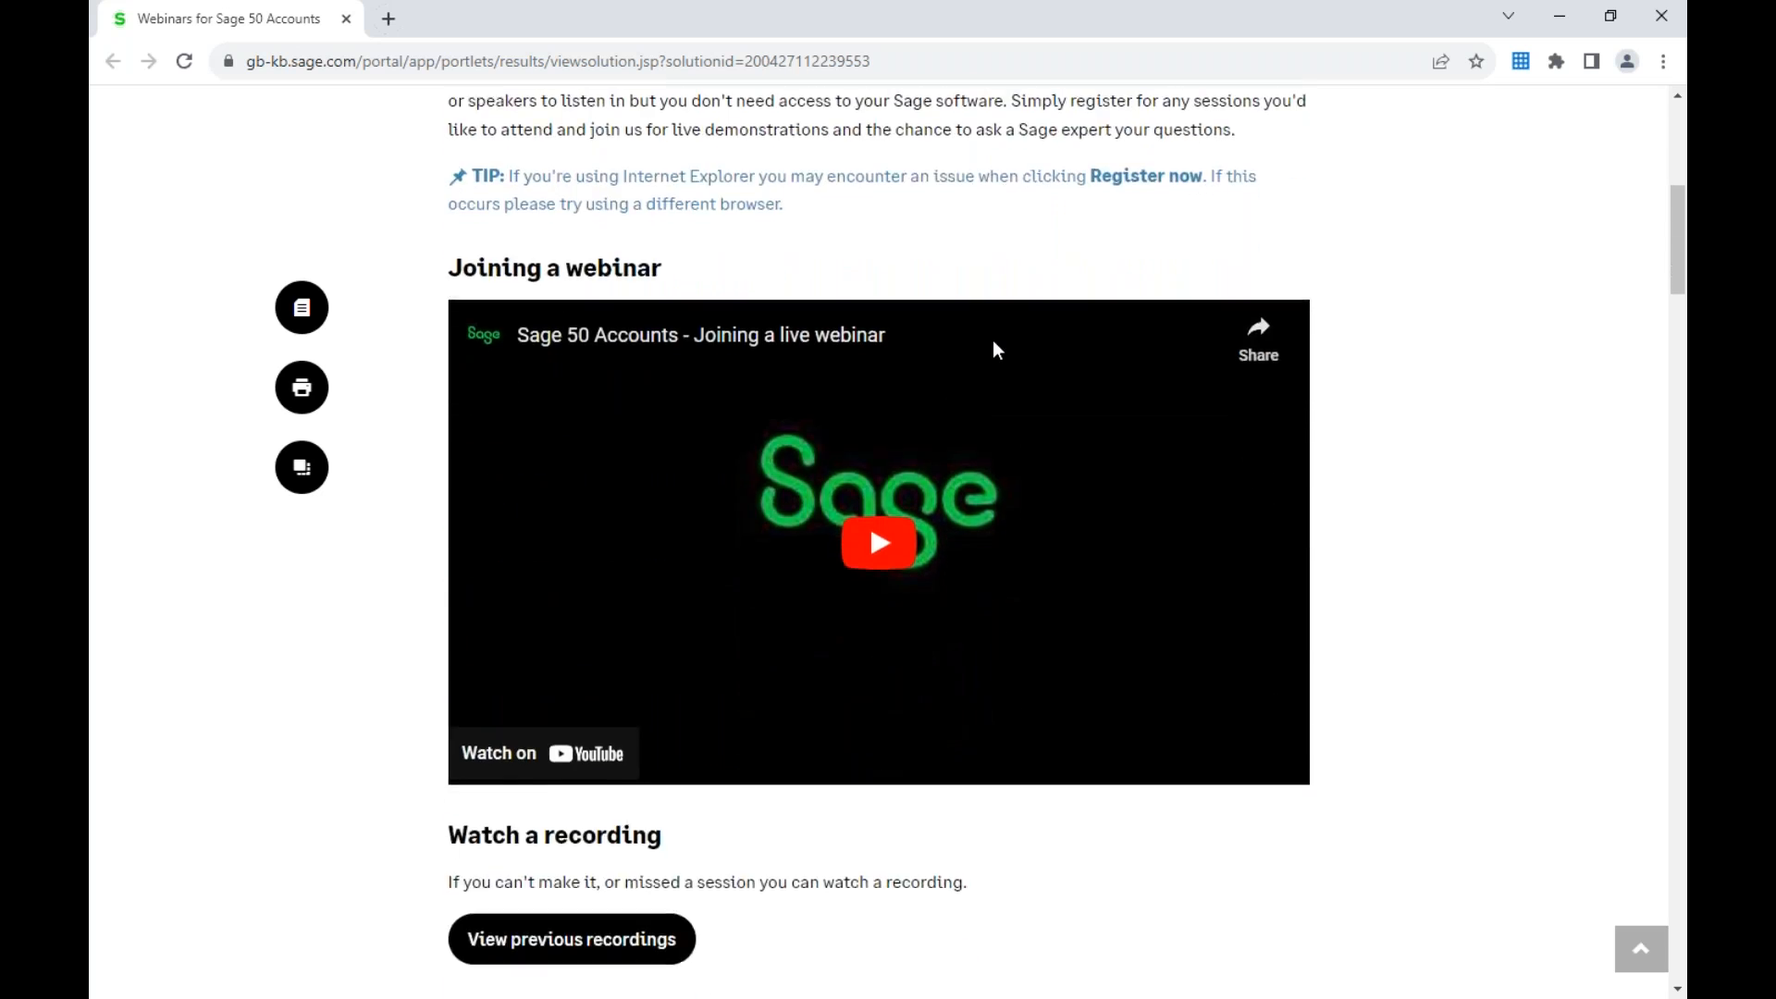
scroll(995, 350, "down", 4)
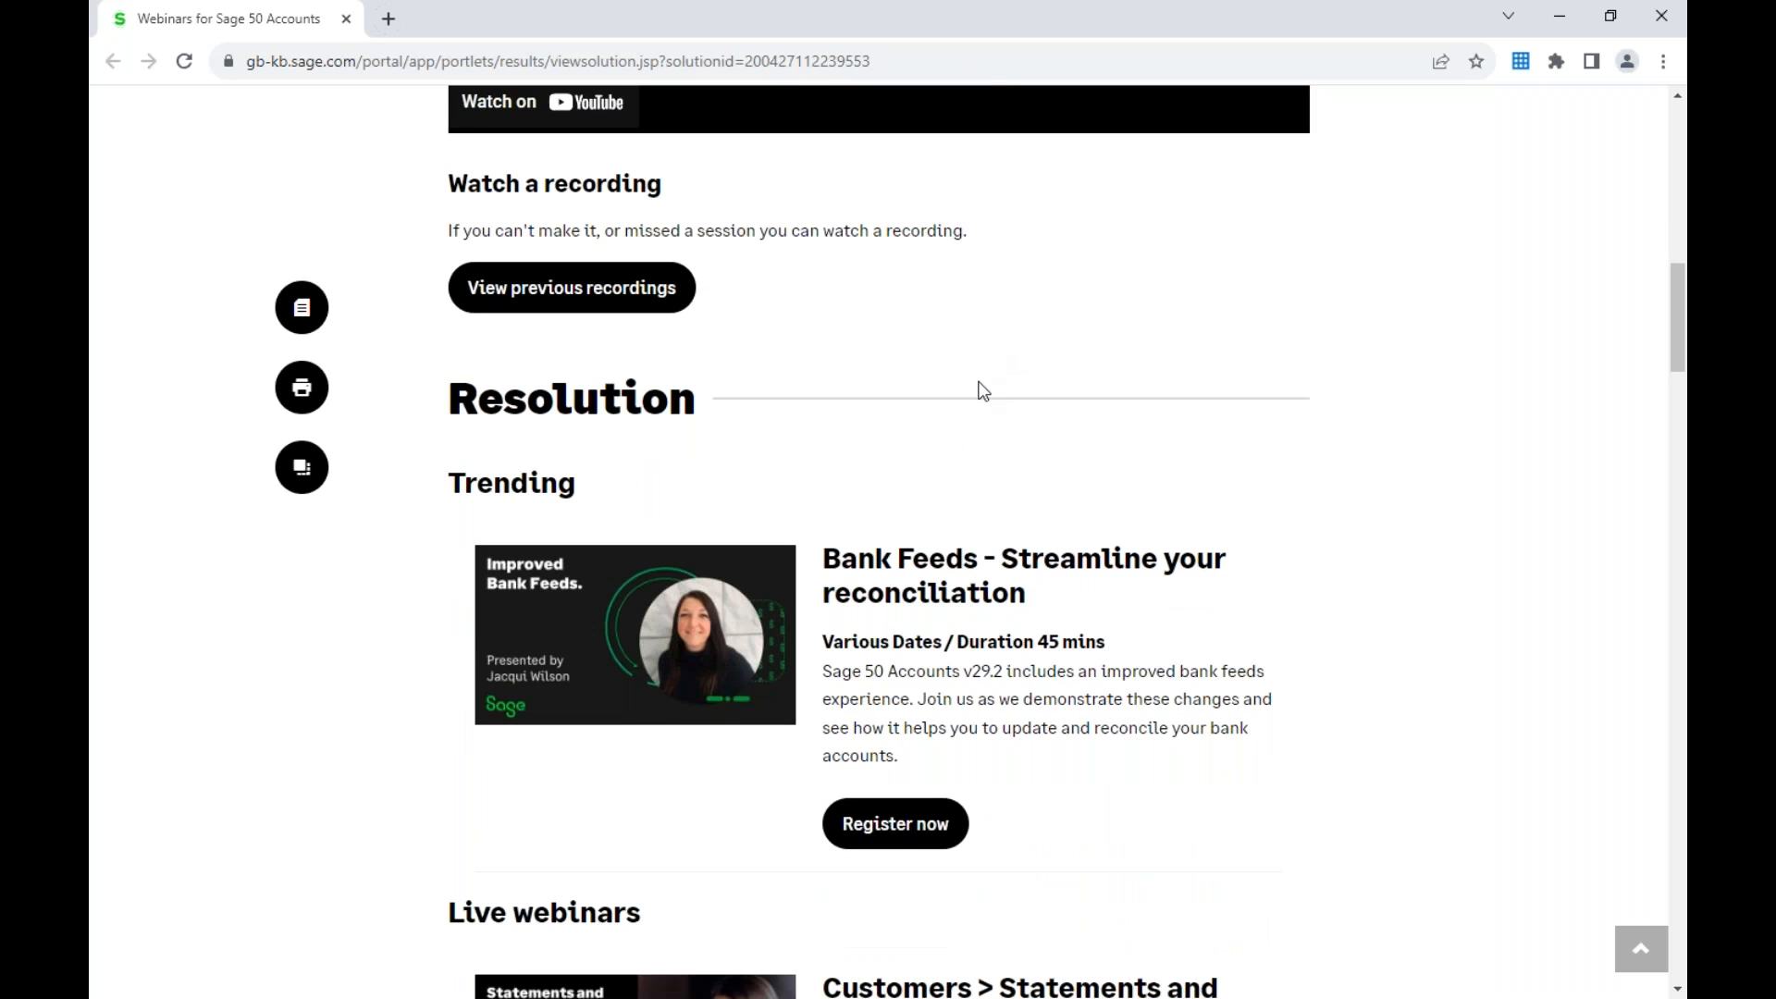
scroll(981, 389, "down", 4)
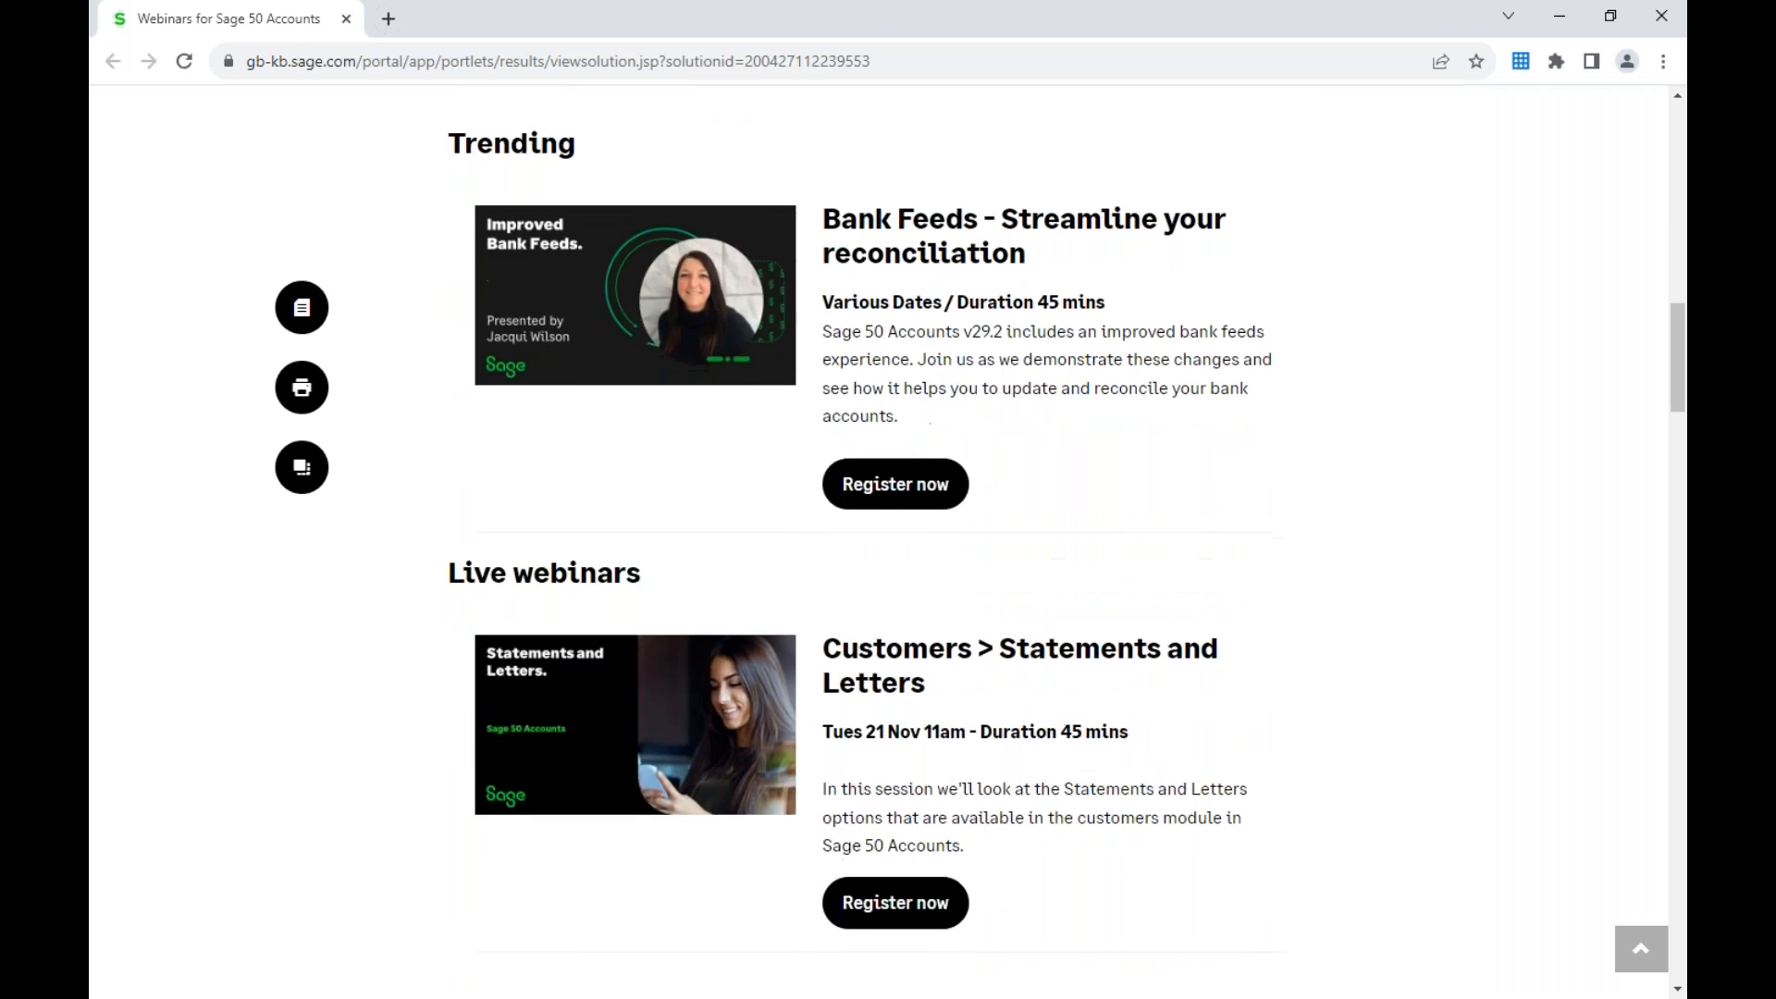
Step: Examine the live webinar listings from Statements and Letters through to Emailing your customer statements - Part 2, including dates and durations
scroll(879, 542, "down", 4)
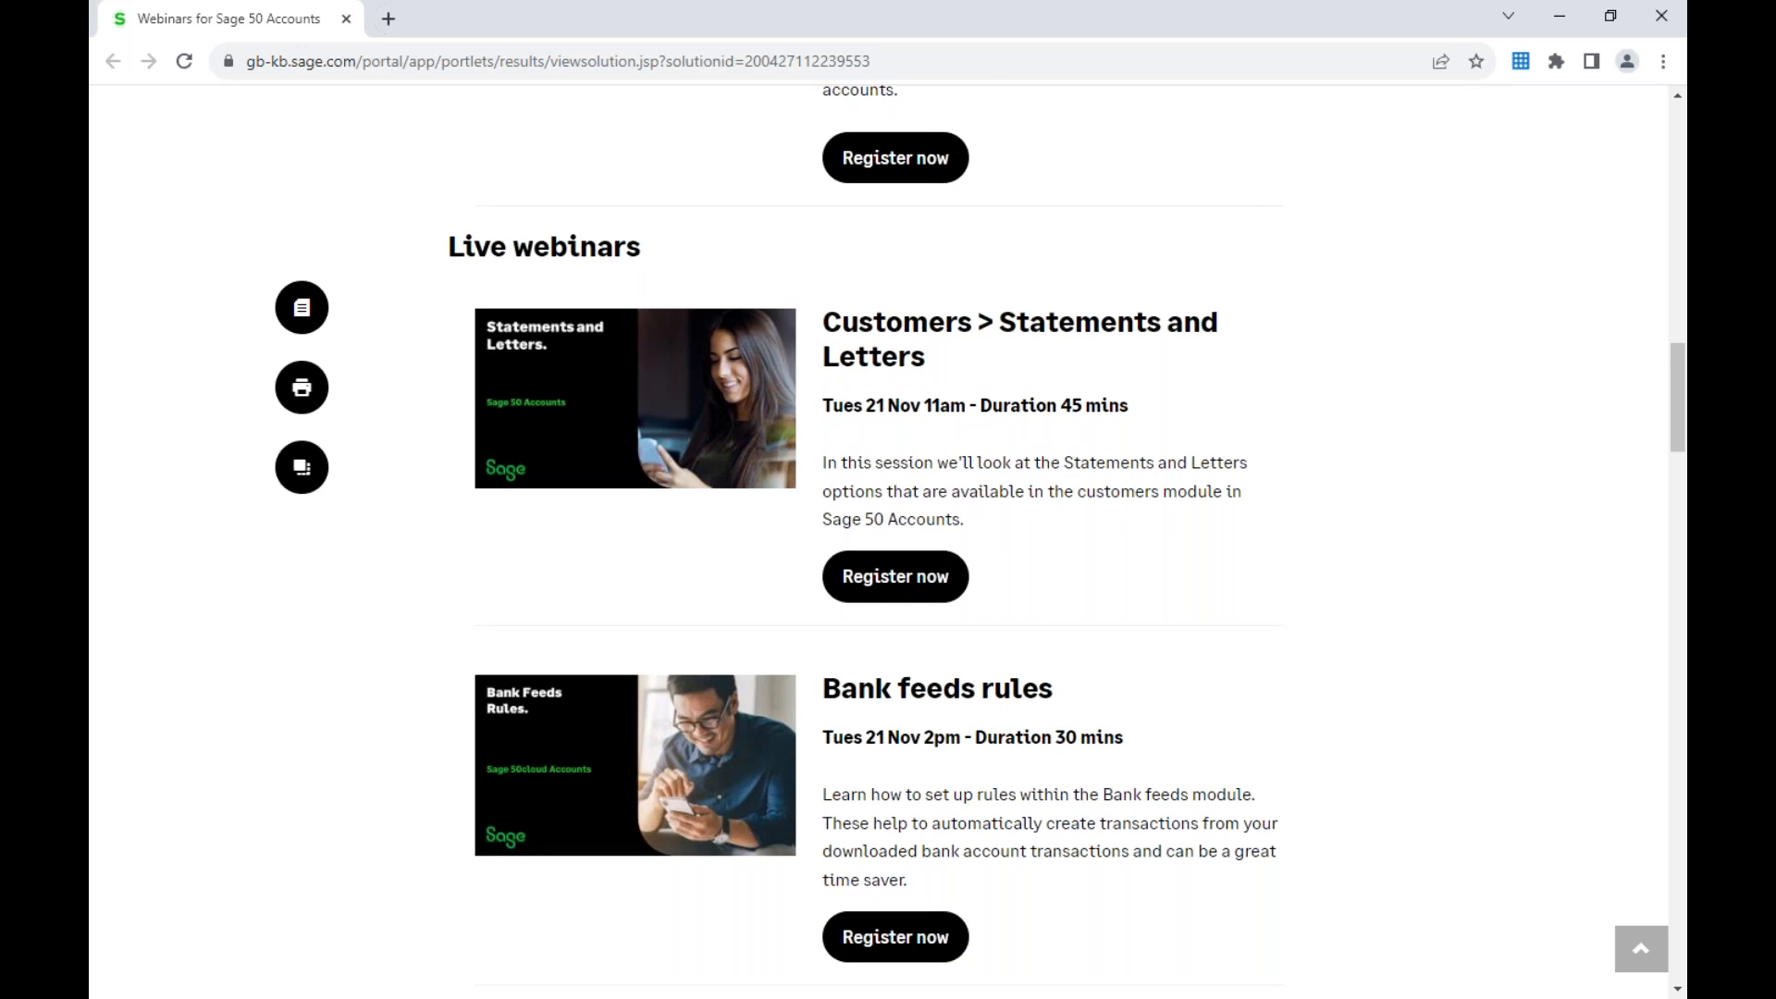
scroll(943, 653, "down", 3)
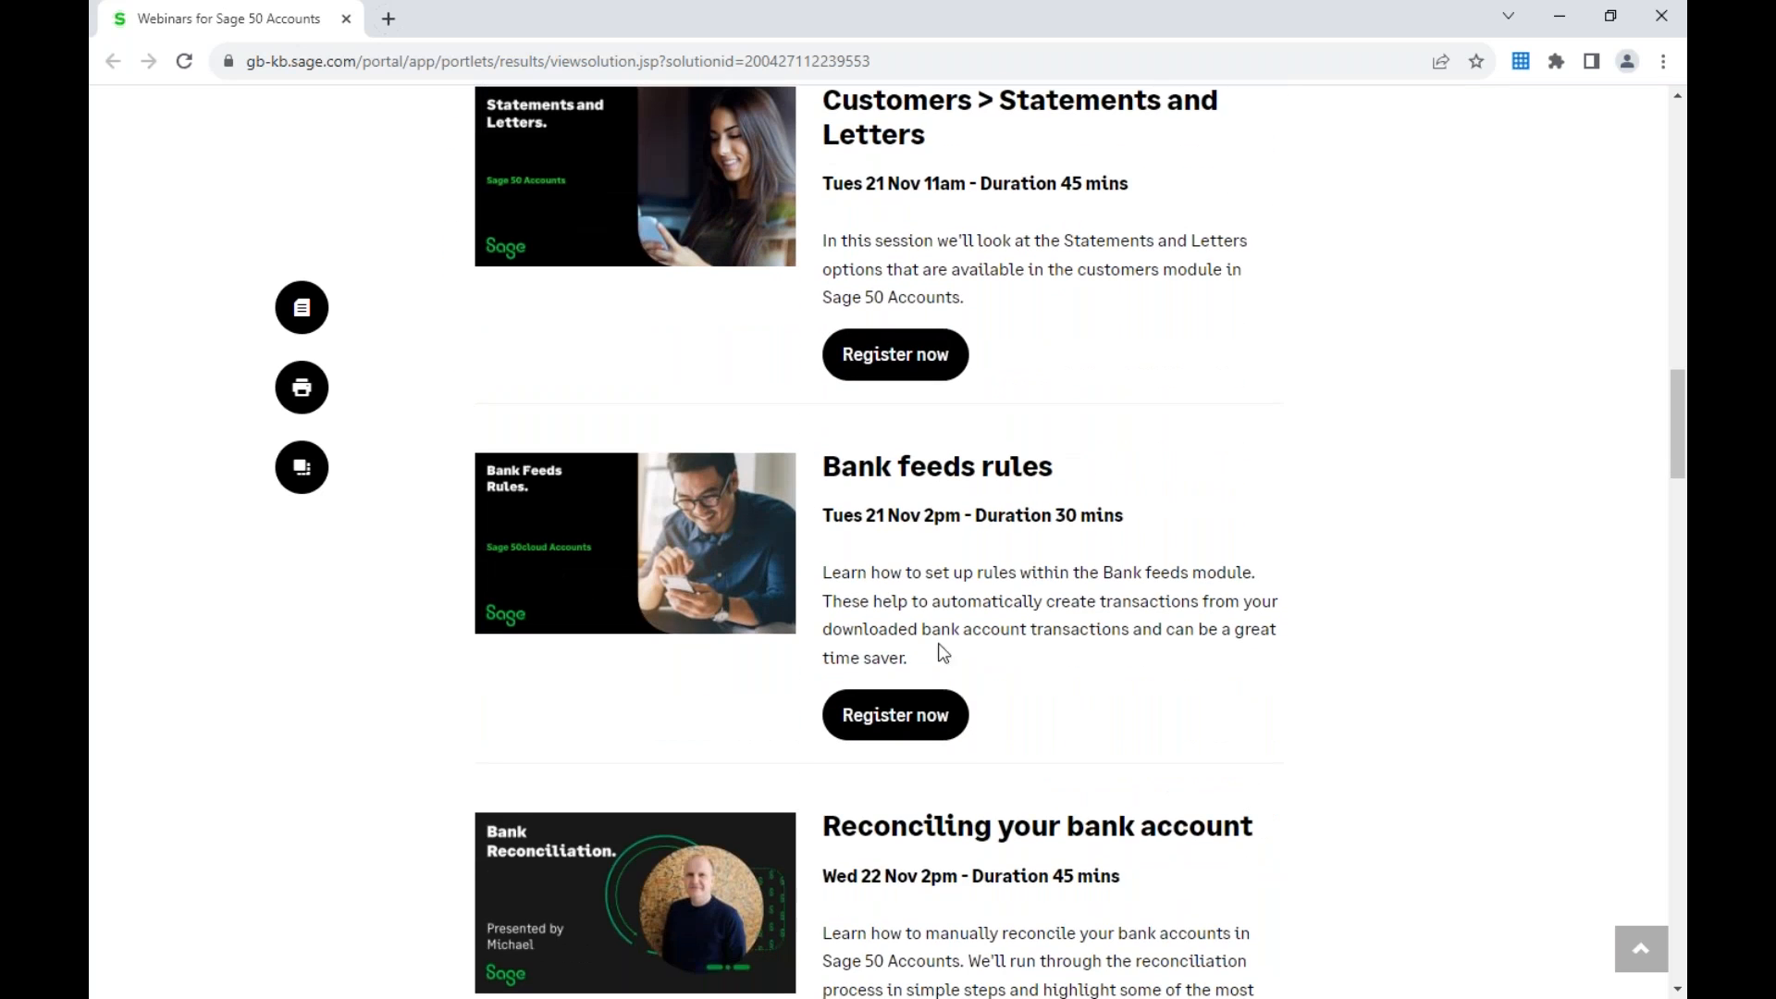
scroll(1122, 595, "down", 1)
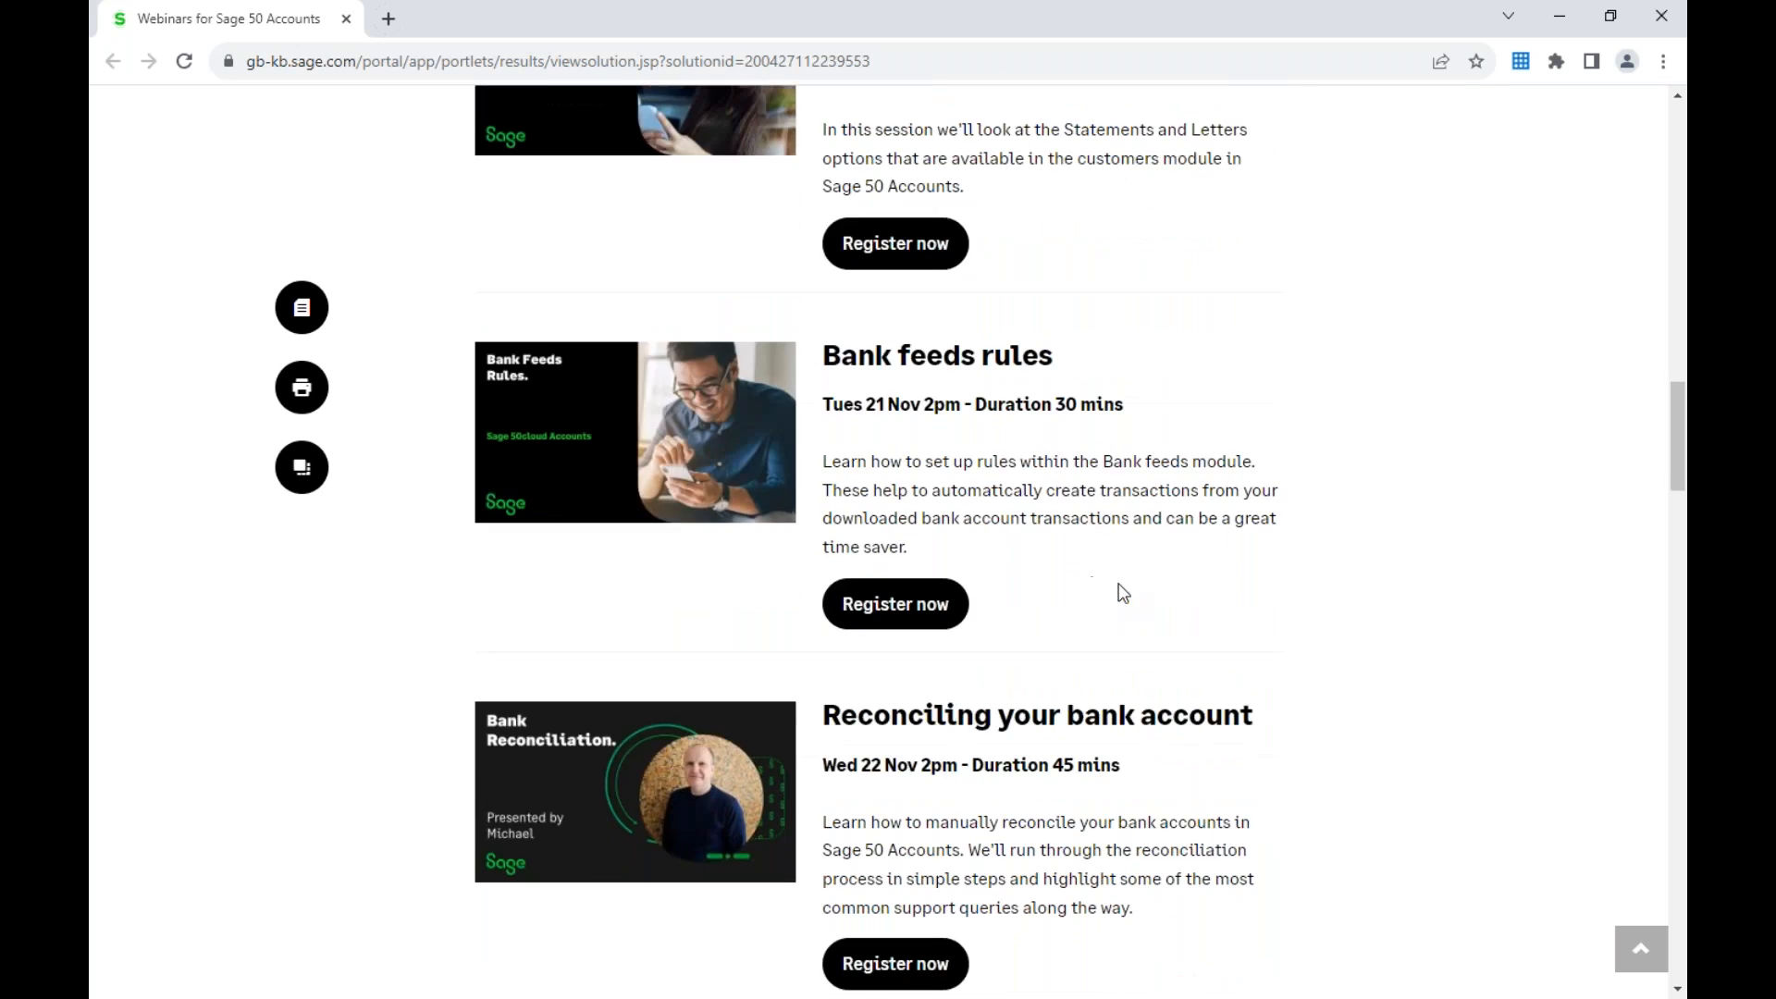
scroll(938, 320, "up", 2)
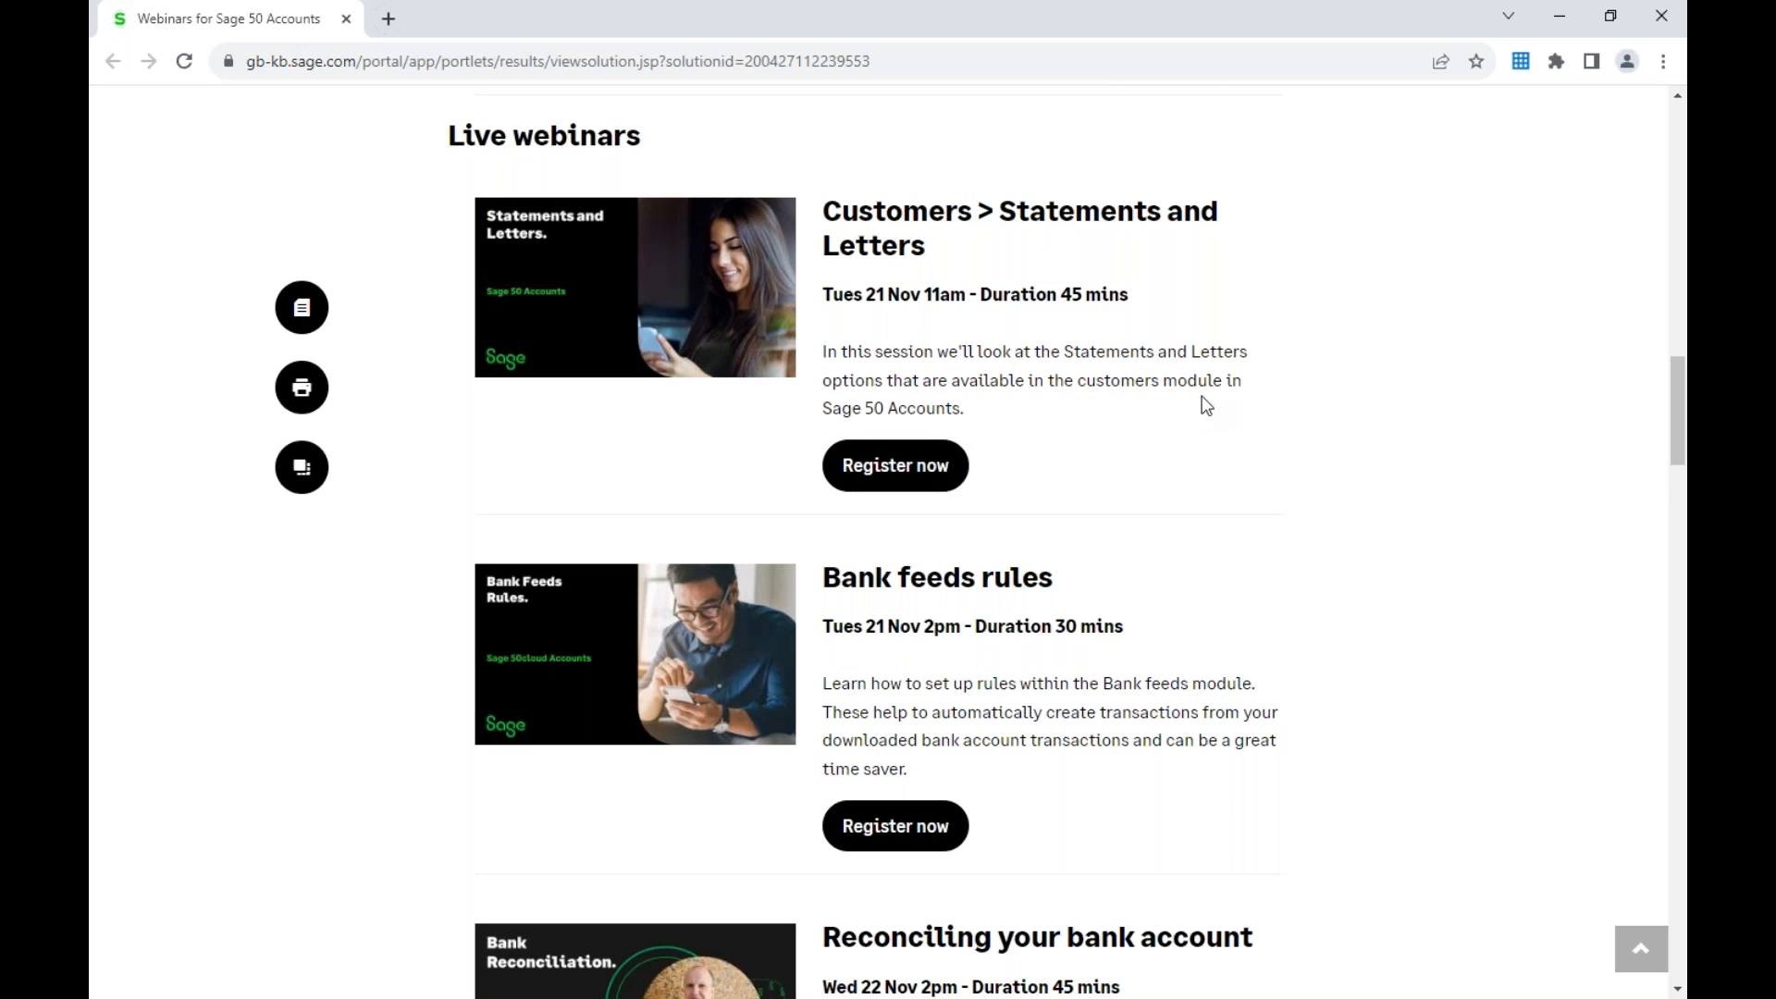
scroll(1202, 402, "down", 2)
scroll(1202, 396, "down", 1)
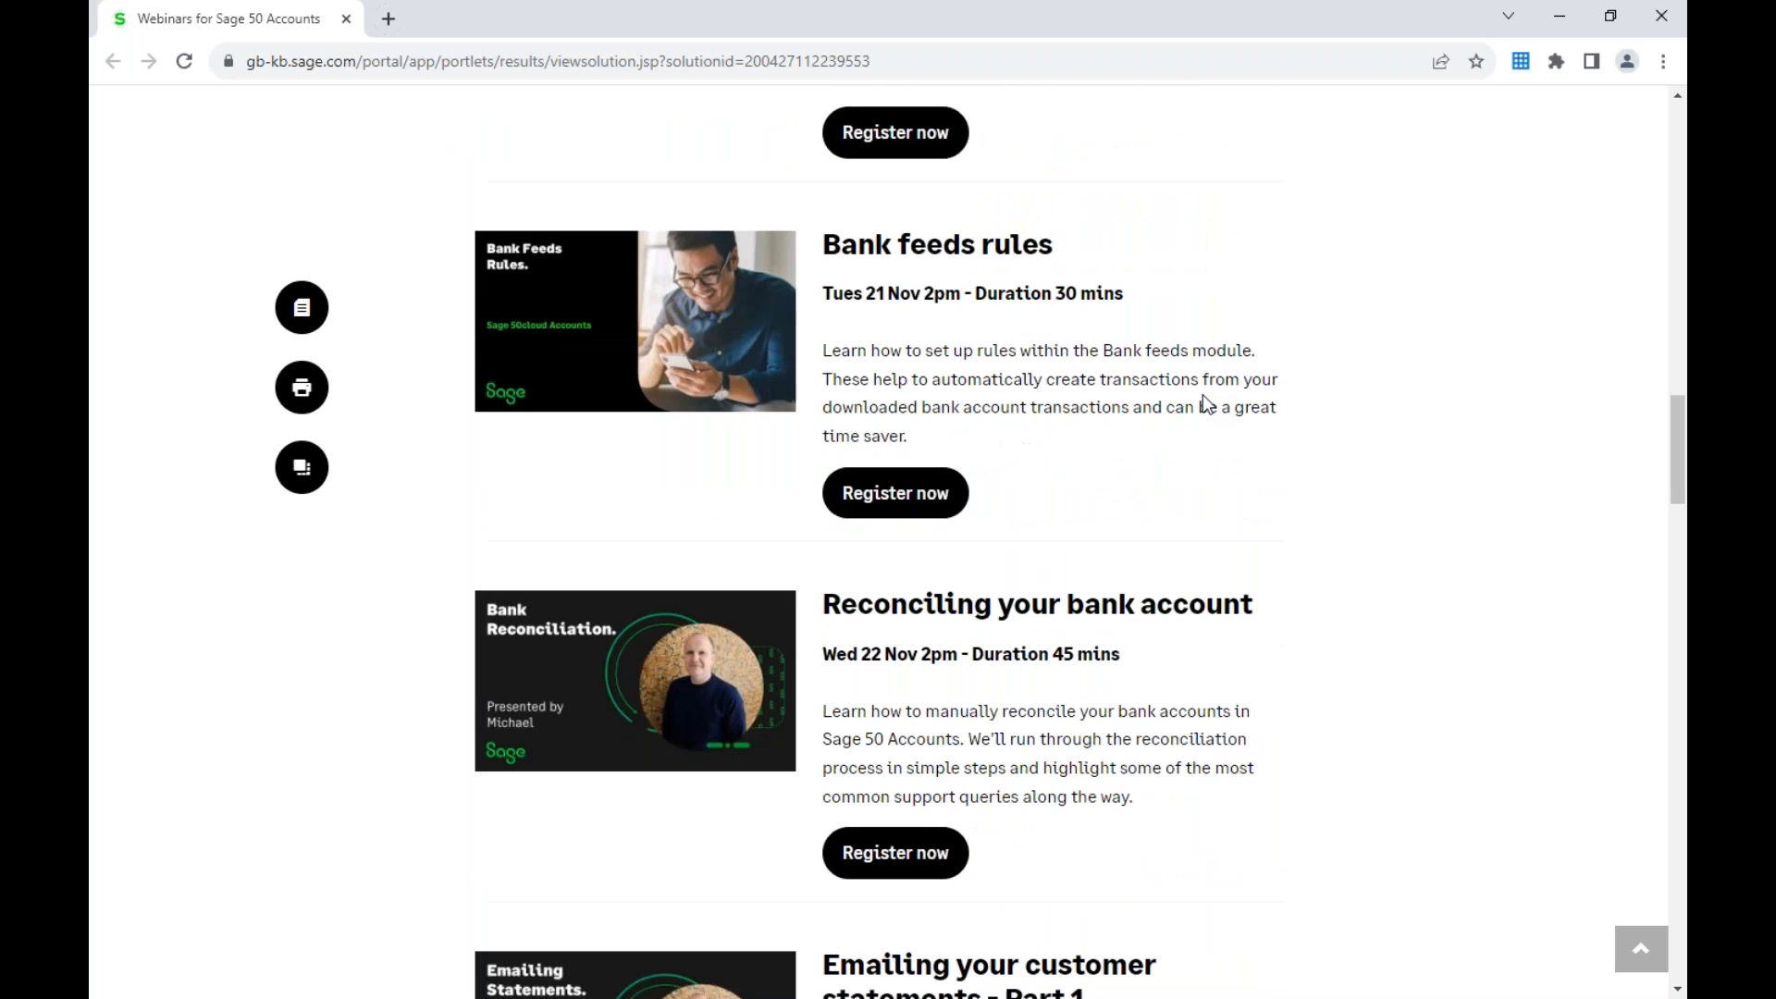
scroll(1203, 396, "down", 2)
scroll(1206, 403, "down", 2)
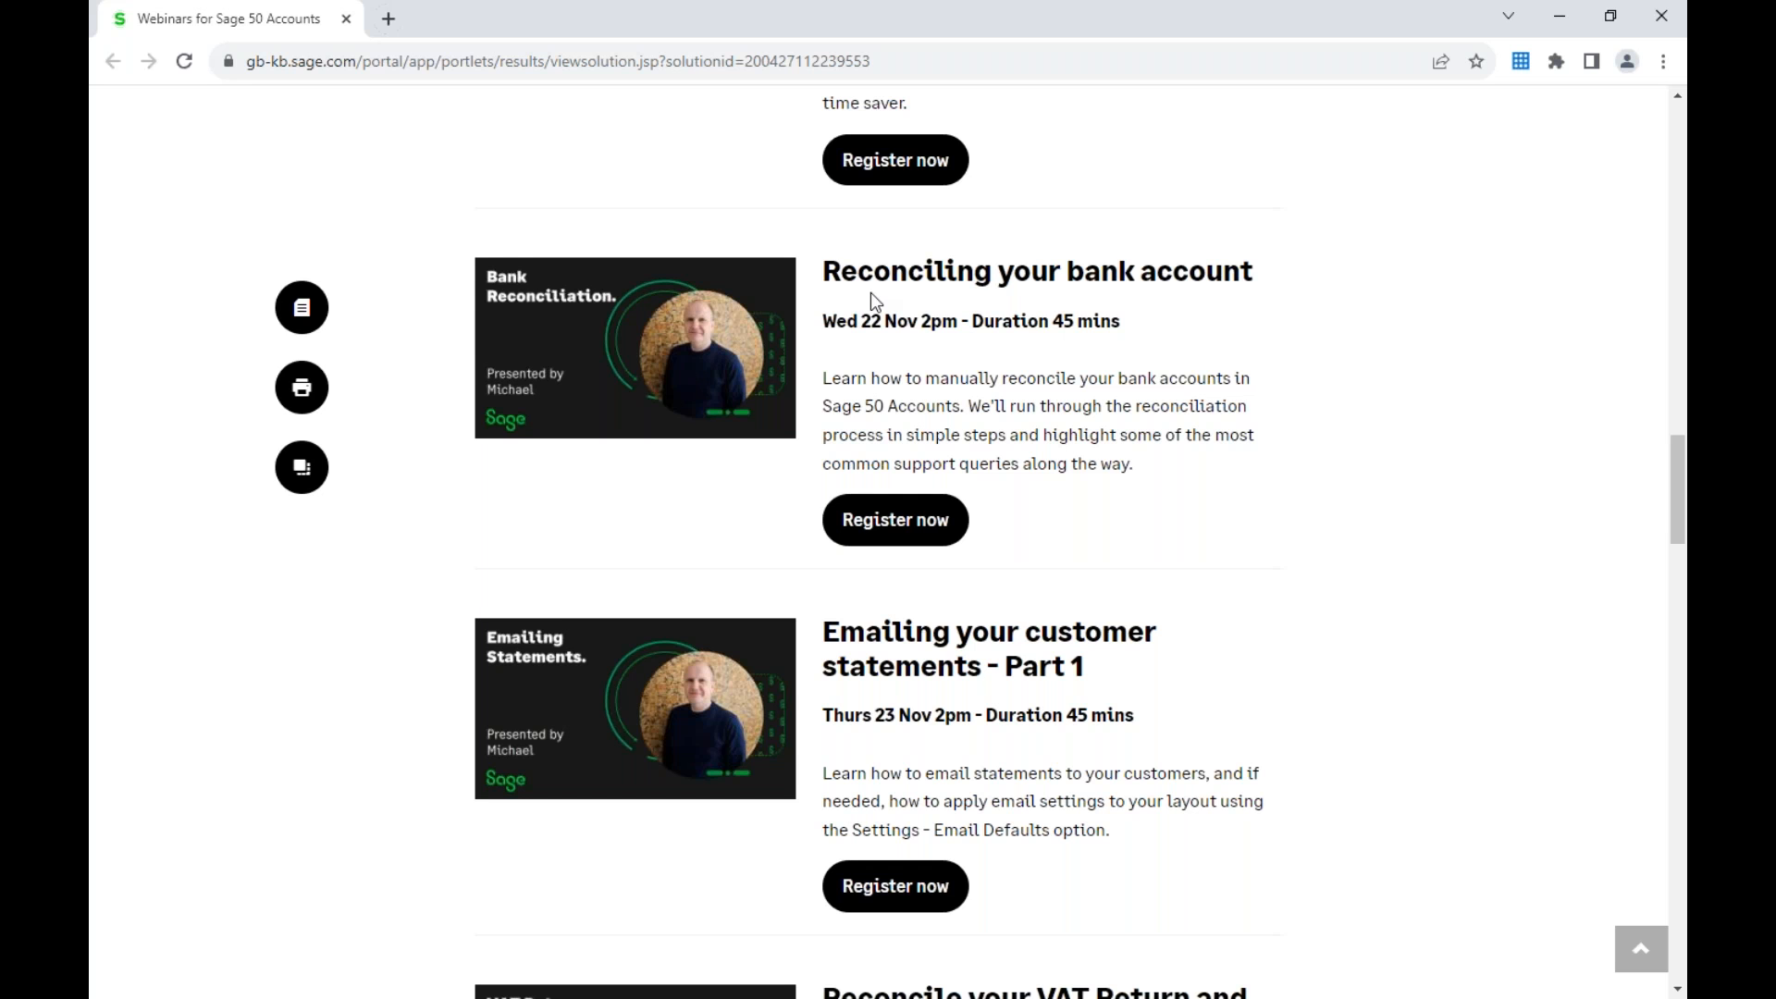
scroll(875, 371, "down", 1)
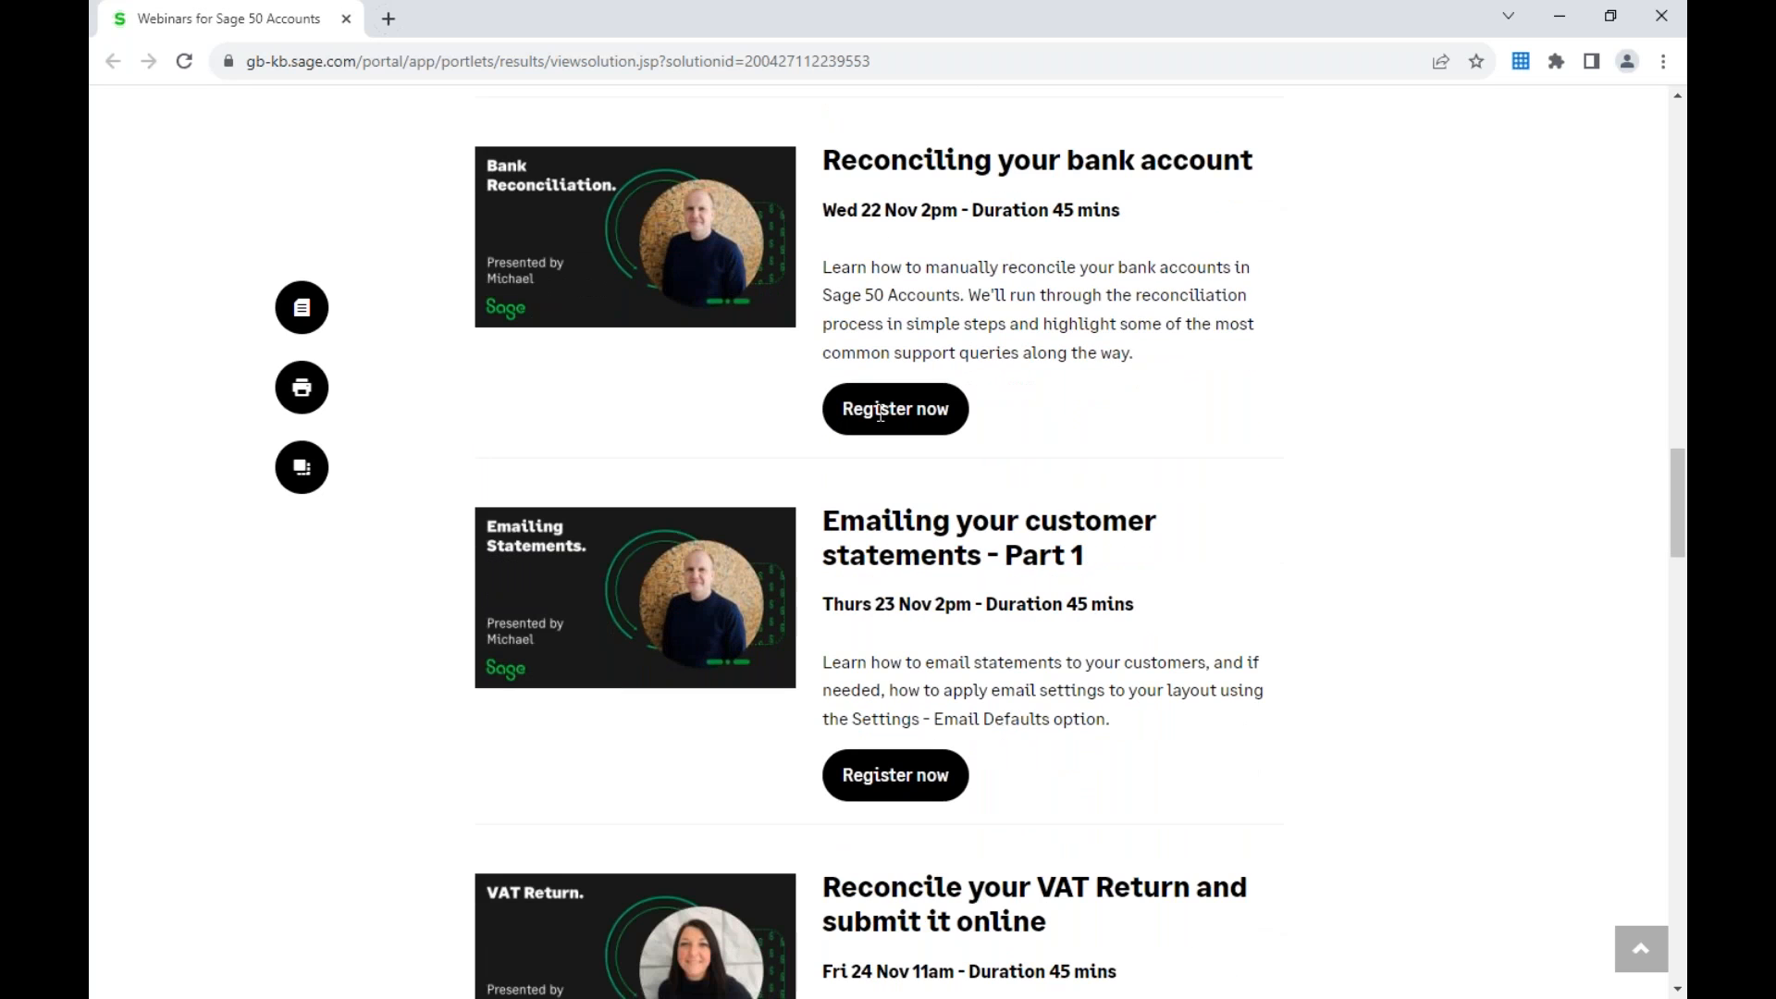
scroll(1101, 461, "down", 1)
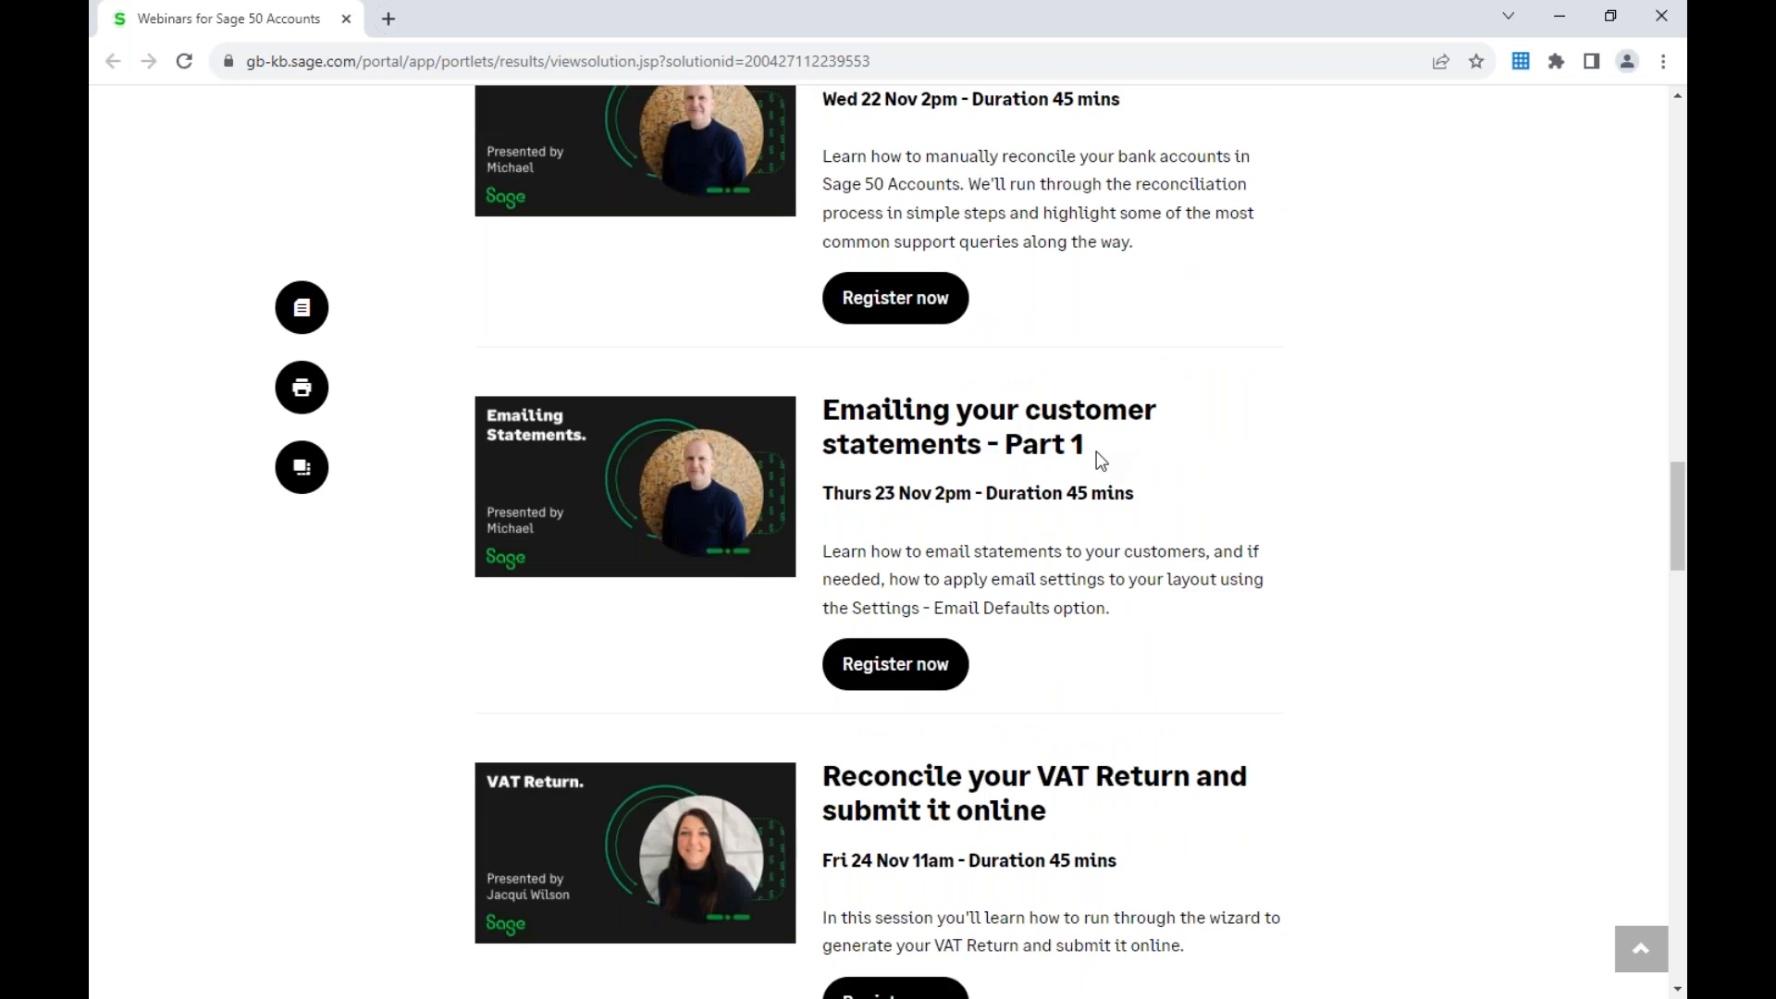
scroll(1101, 461, "down", 1)
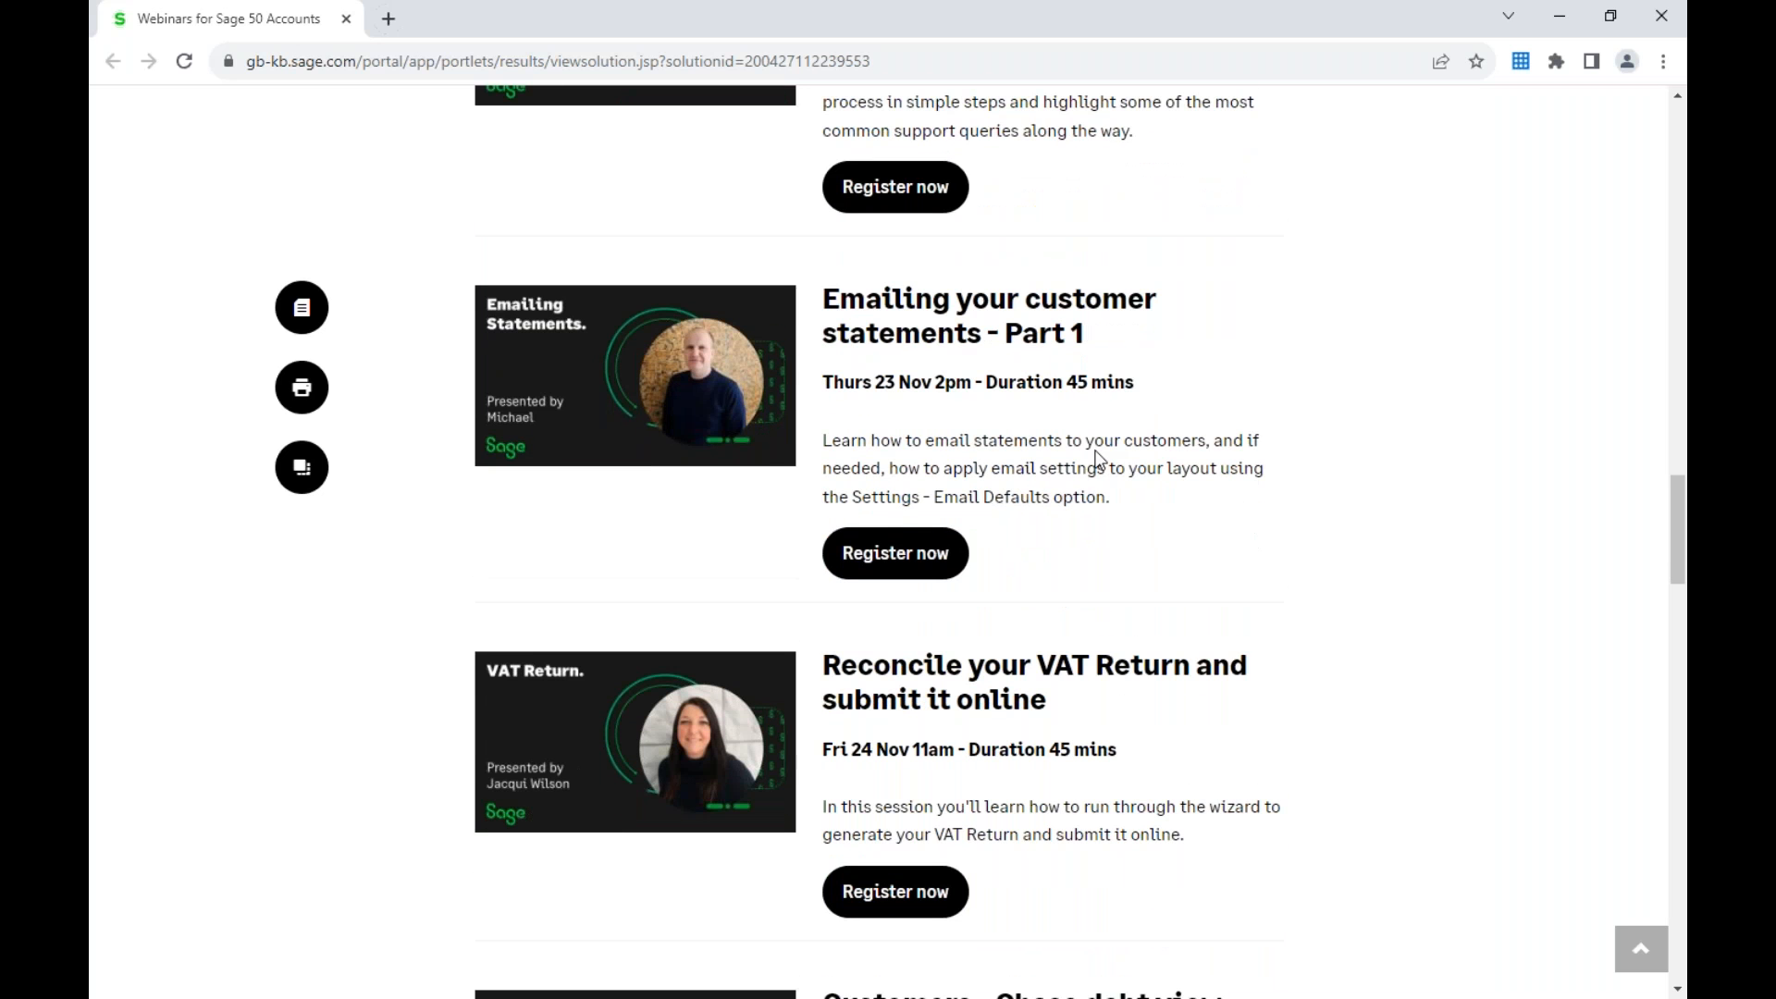
scroll(1099, 458, "down", 3)
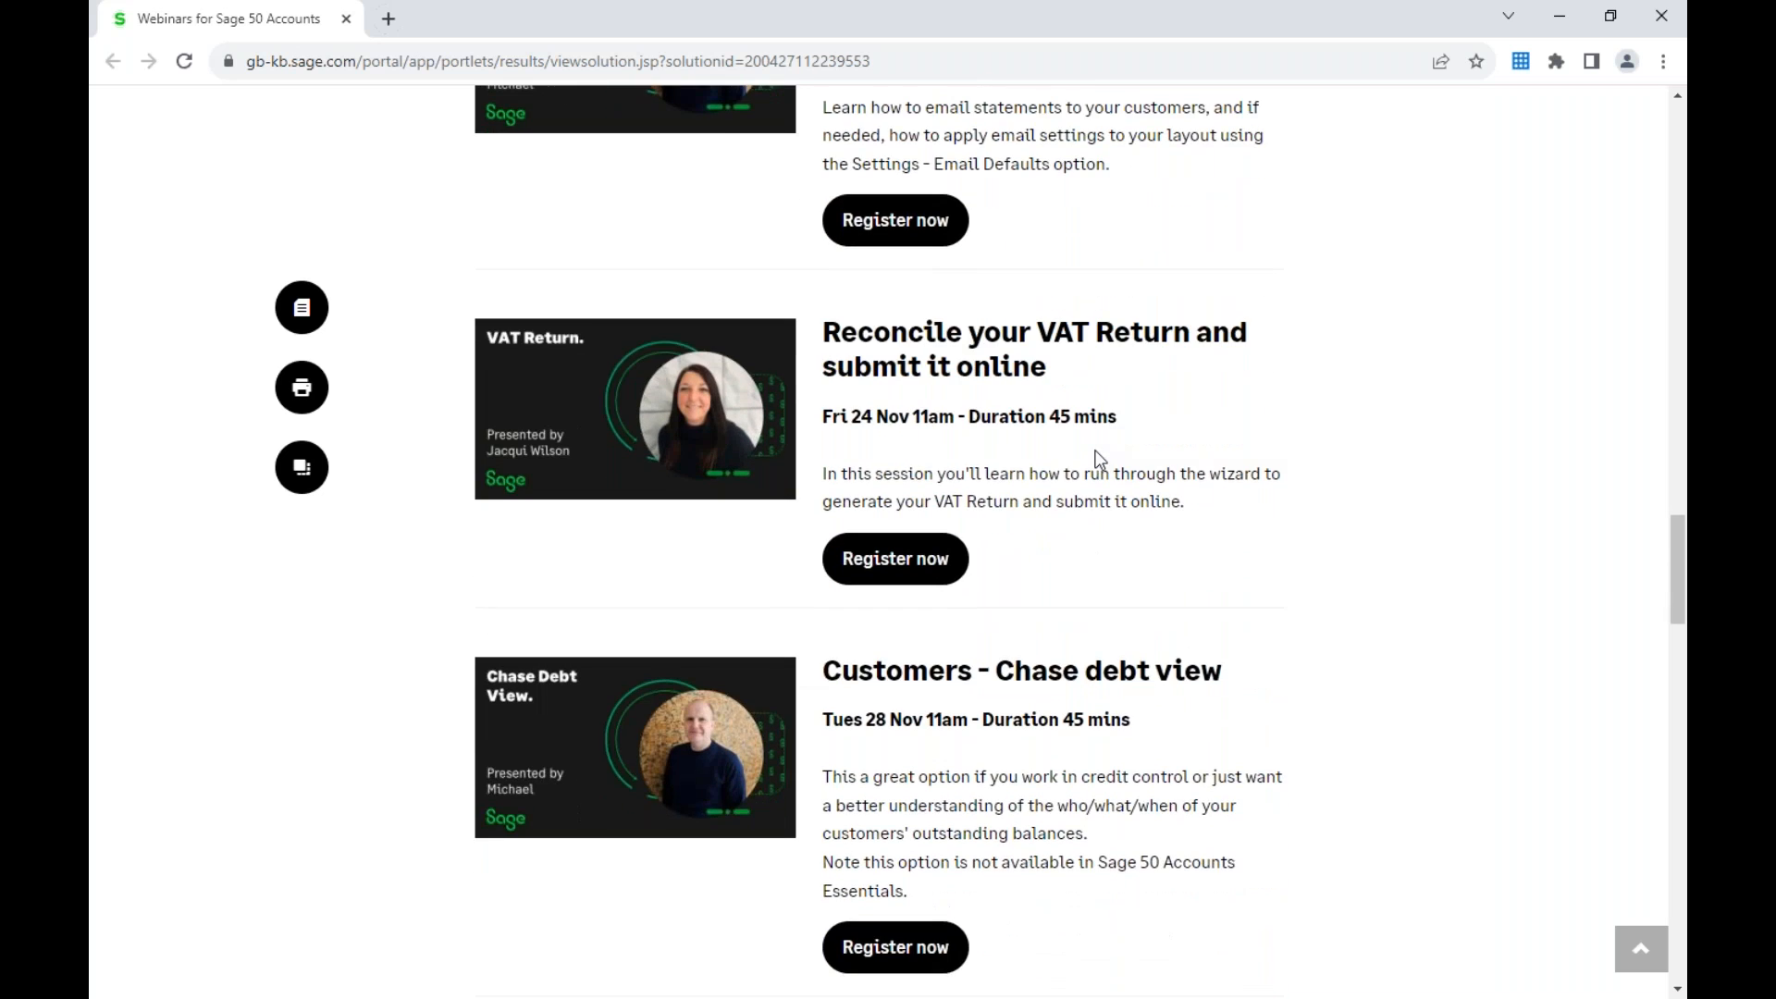
scroll(1099, 460, "down", 3)
scroll(1101, 462, "down", 4)
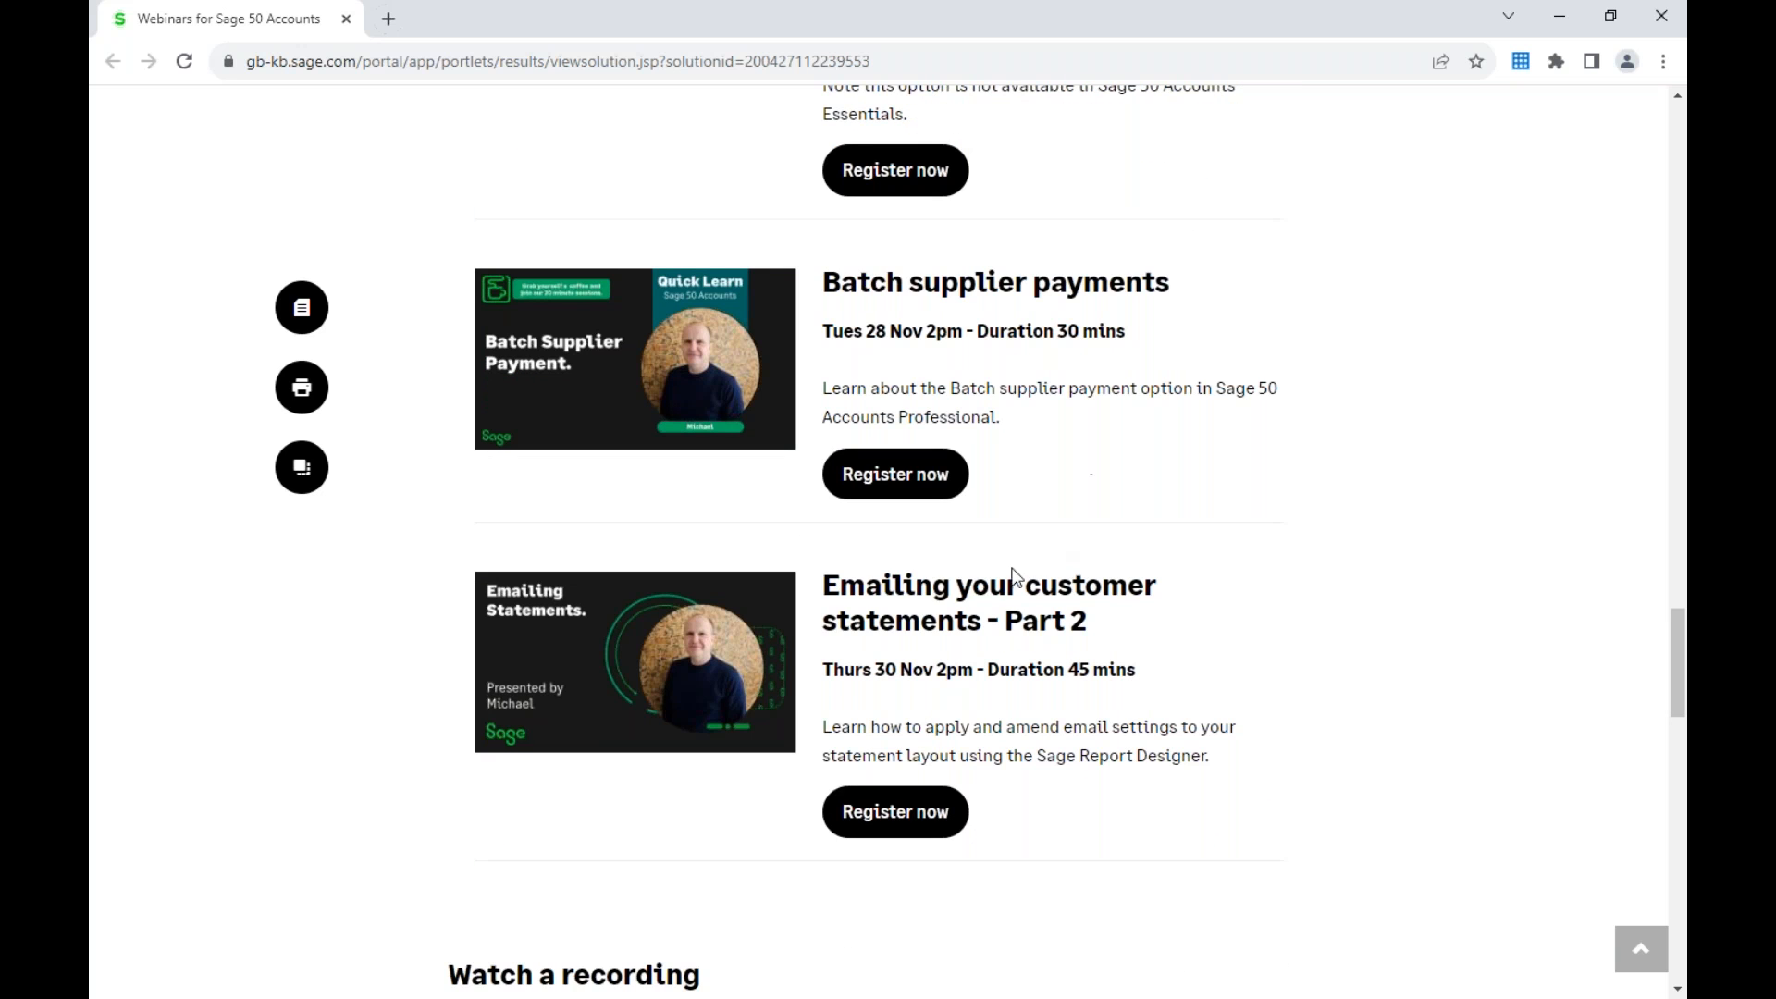
scroll(1154, 444, "down", 1)
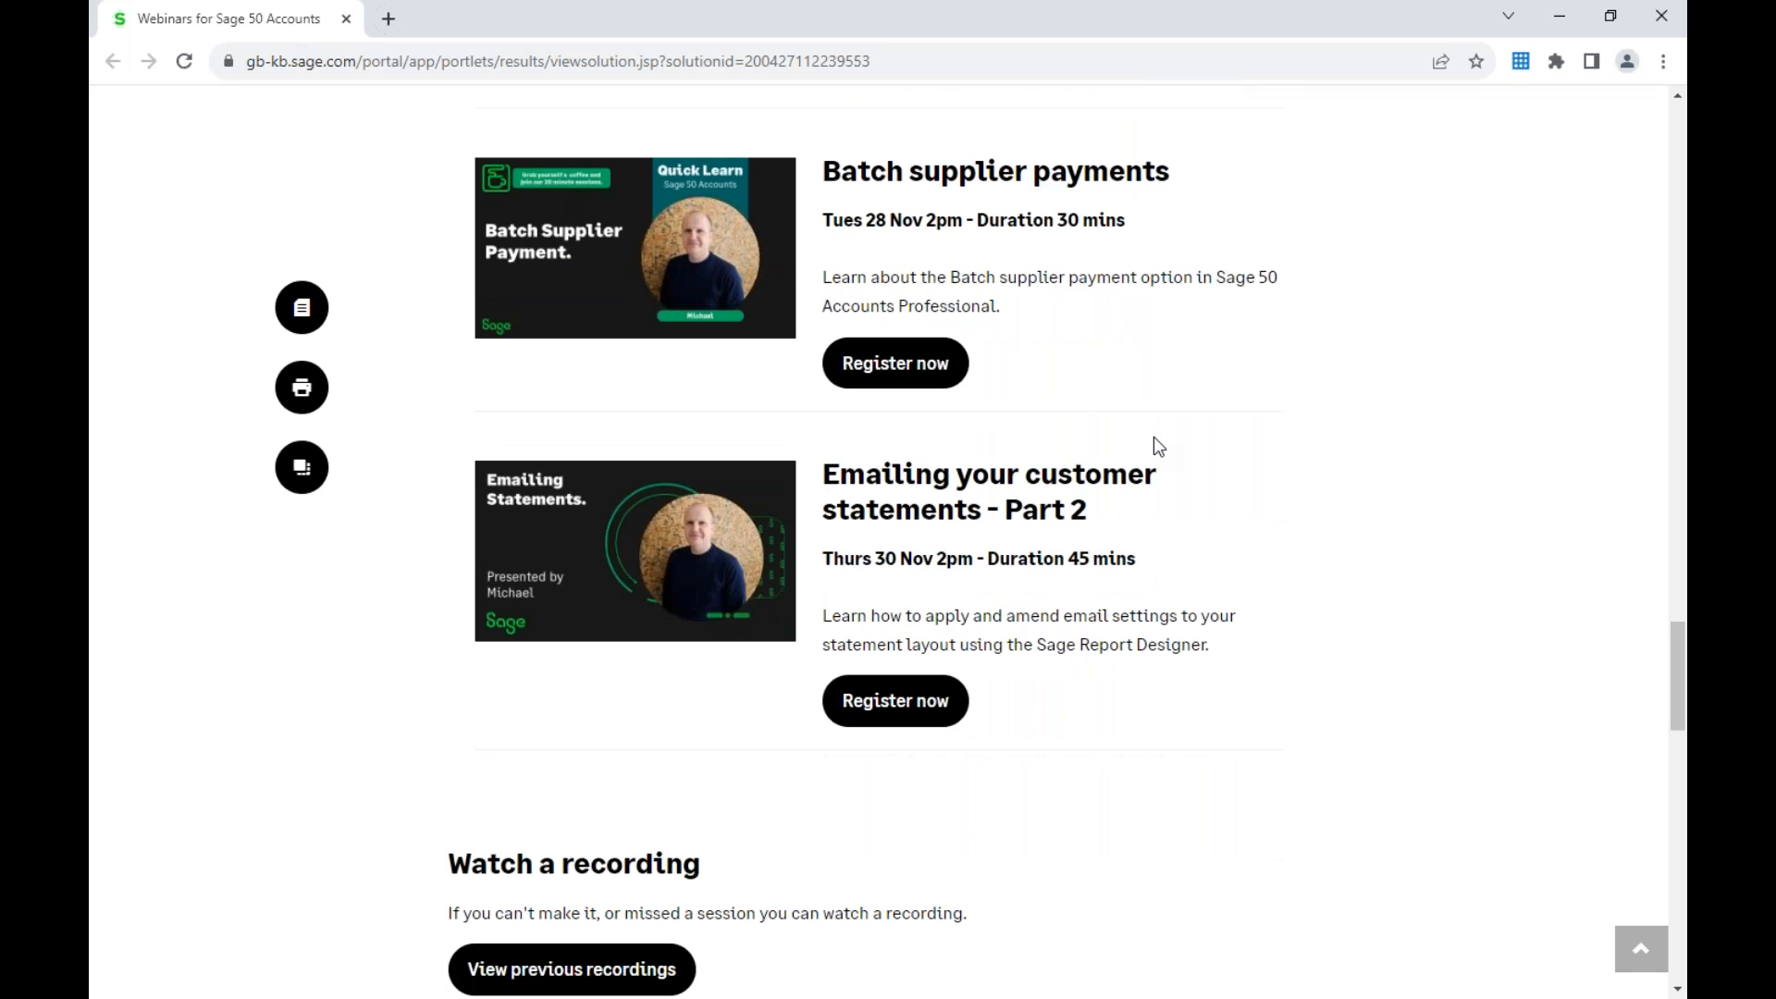
scroll(1152, 436, "down", 2)
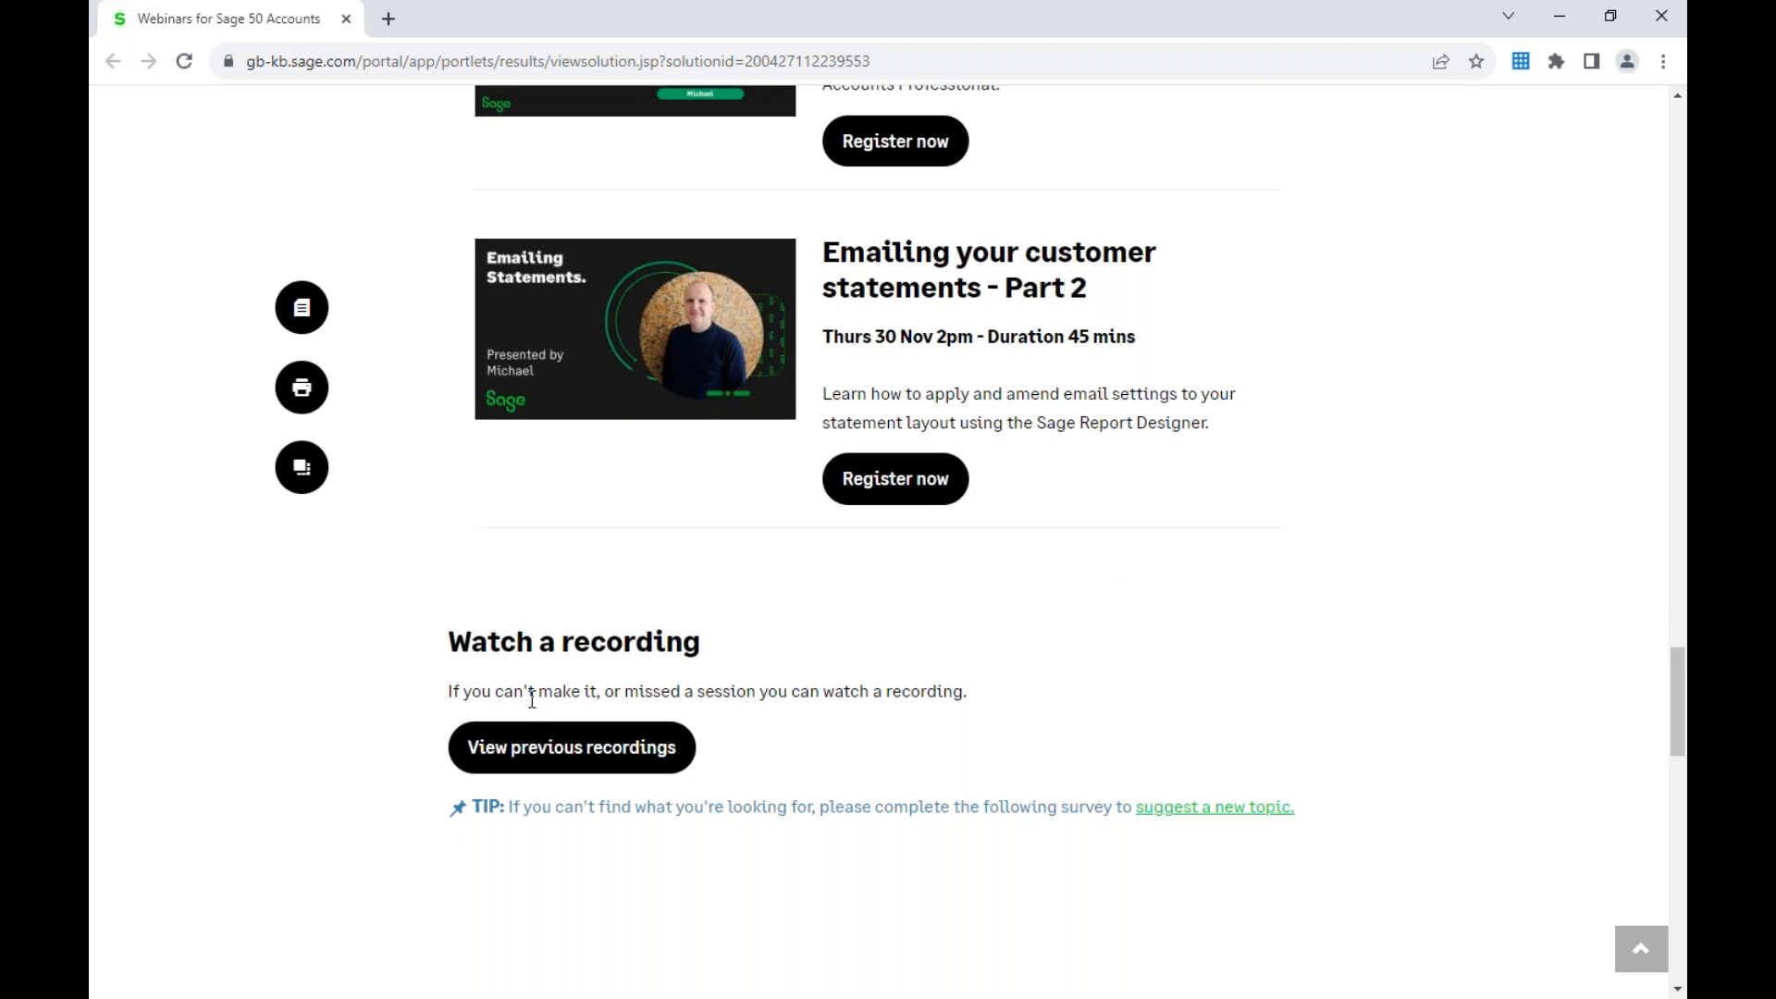
Step: Open the previous webinar recordings and examine the International Accounting Day, Back up, Bank accounts and Bank Feeds topics
scroll(614, 677, "up", 20)
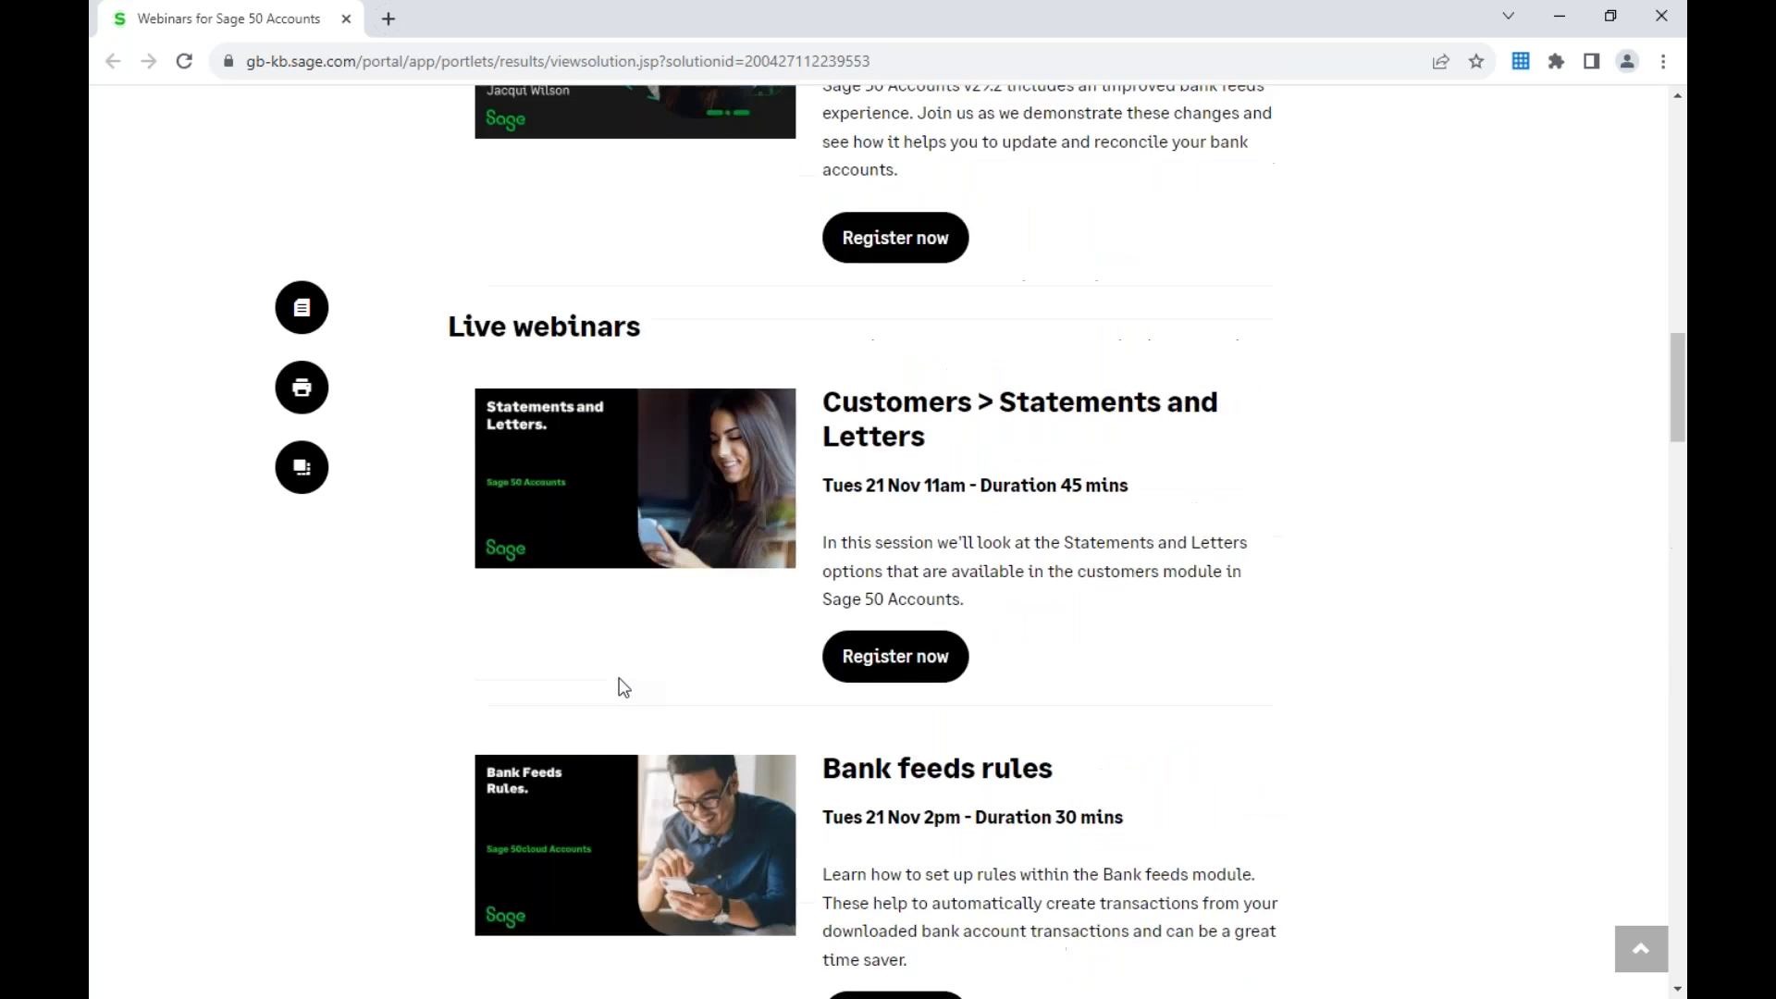
scroll(619, 679, "down", 3)
left_click(615, 398)
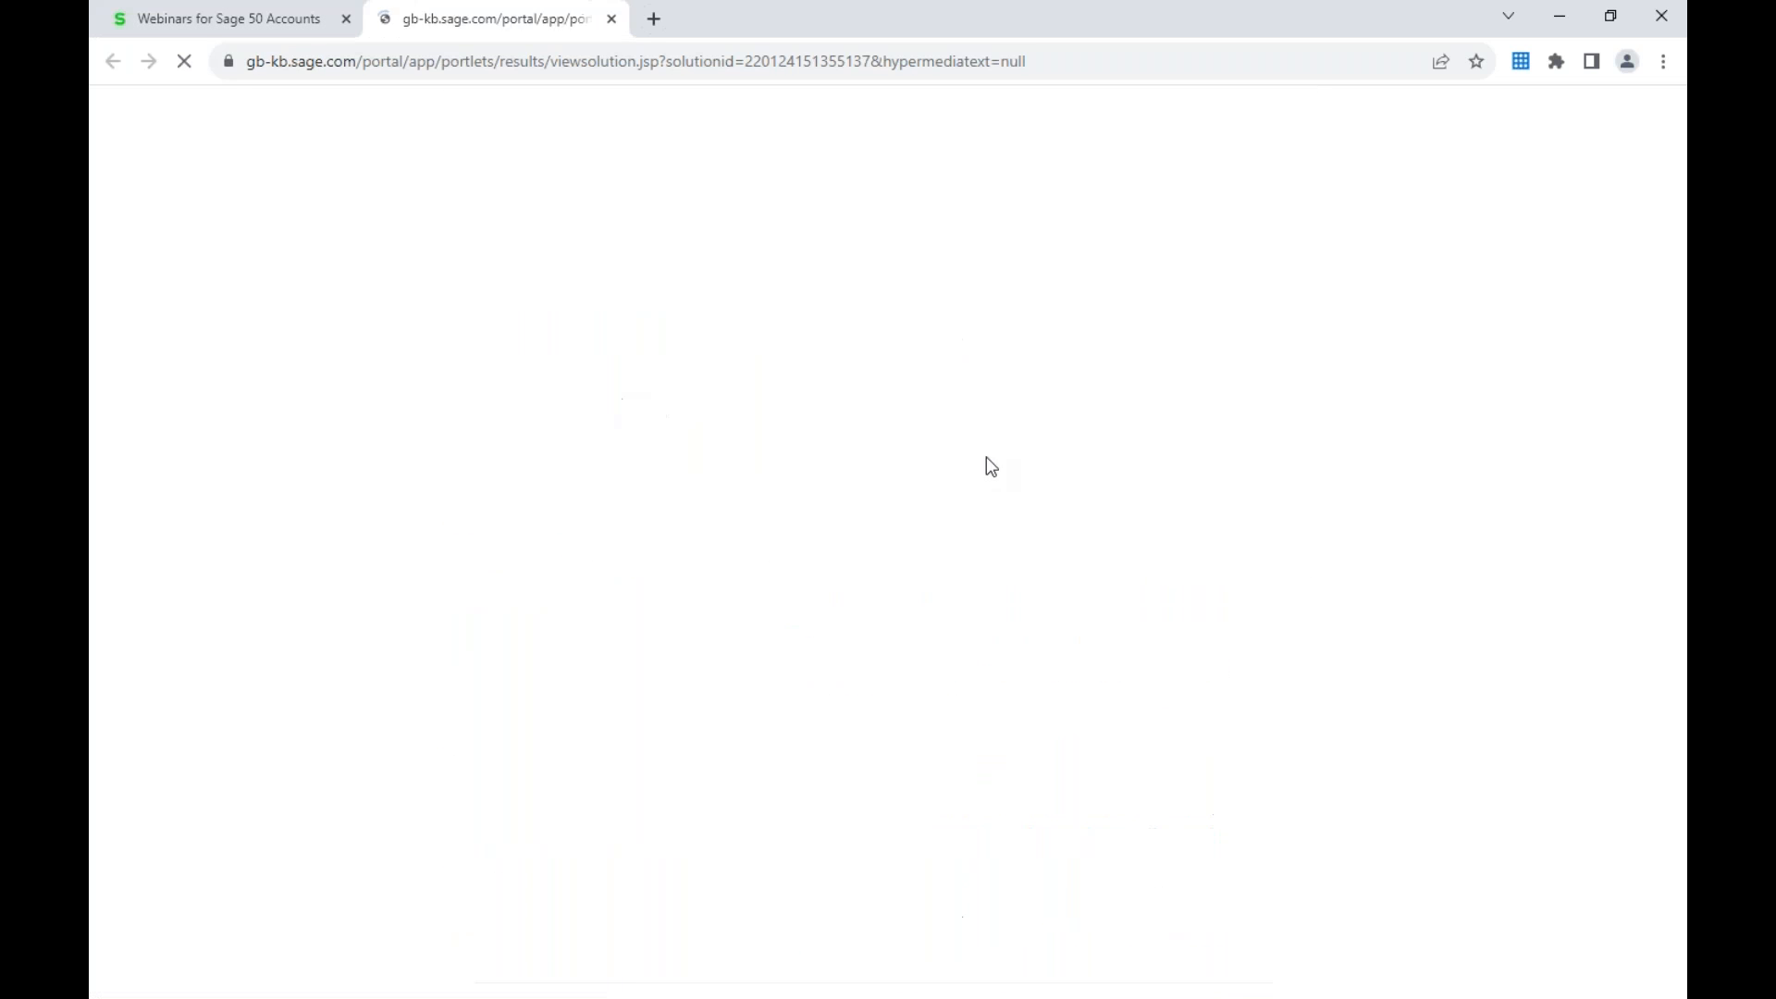
scroll(1047, 447, "down", 5)
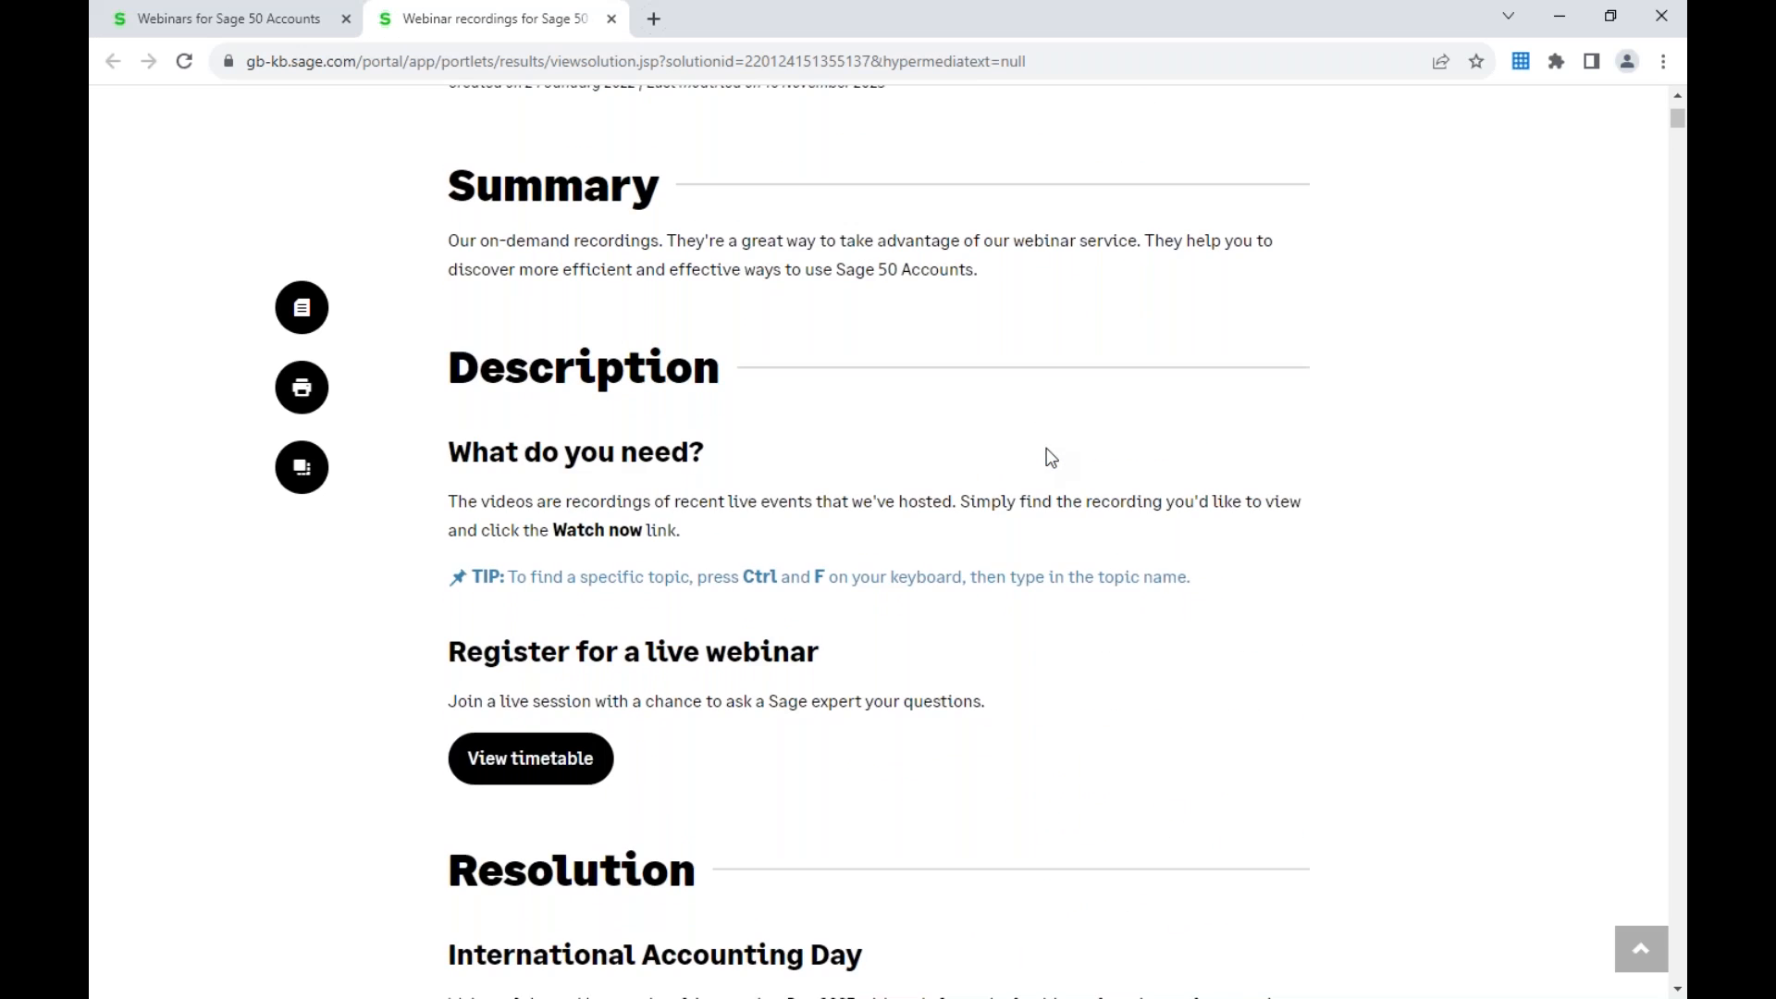
scroll(1046, 448, "down", 5)
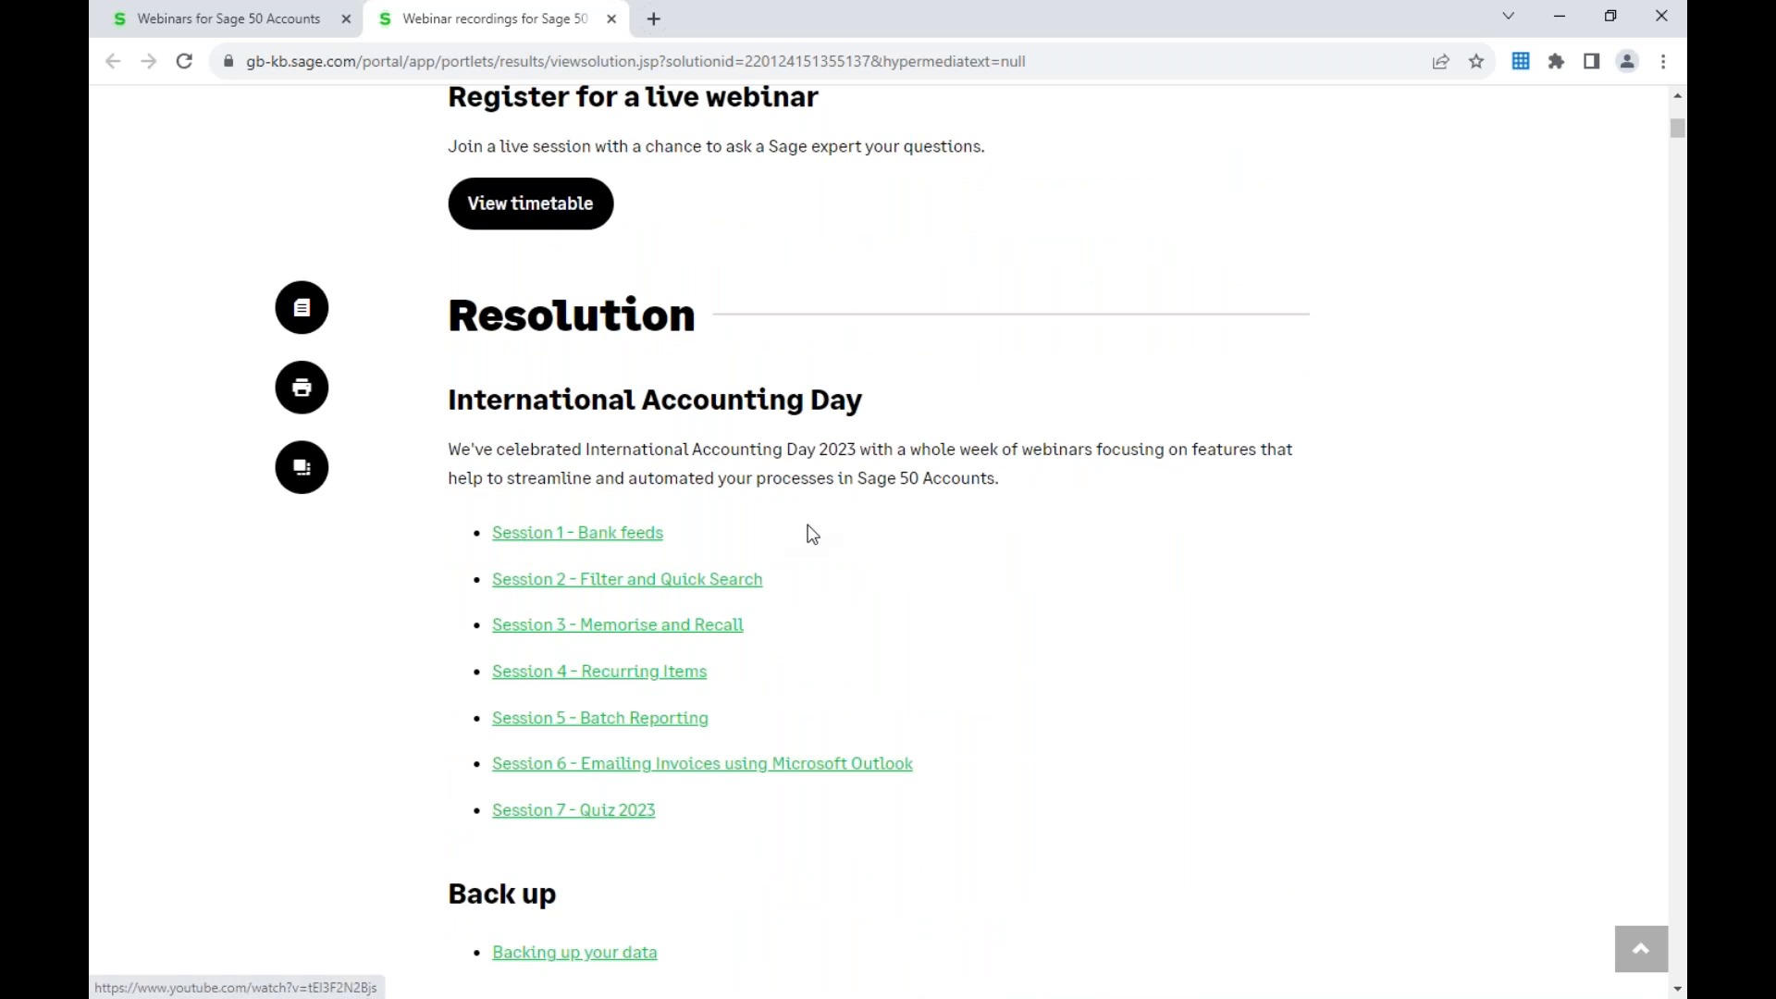
scroll(935, 535, "down", 5)
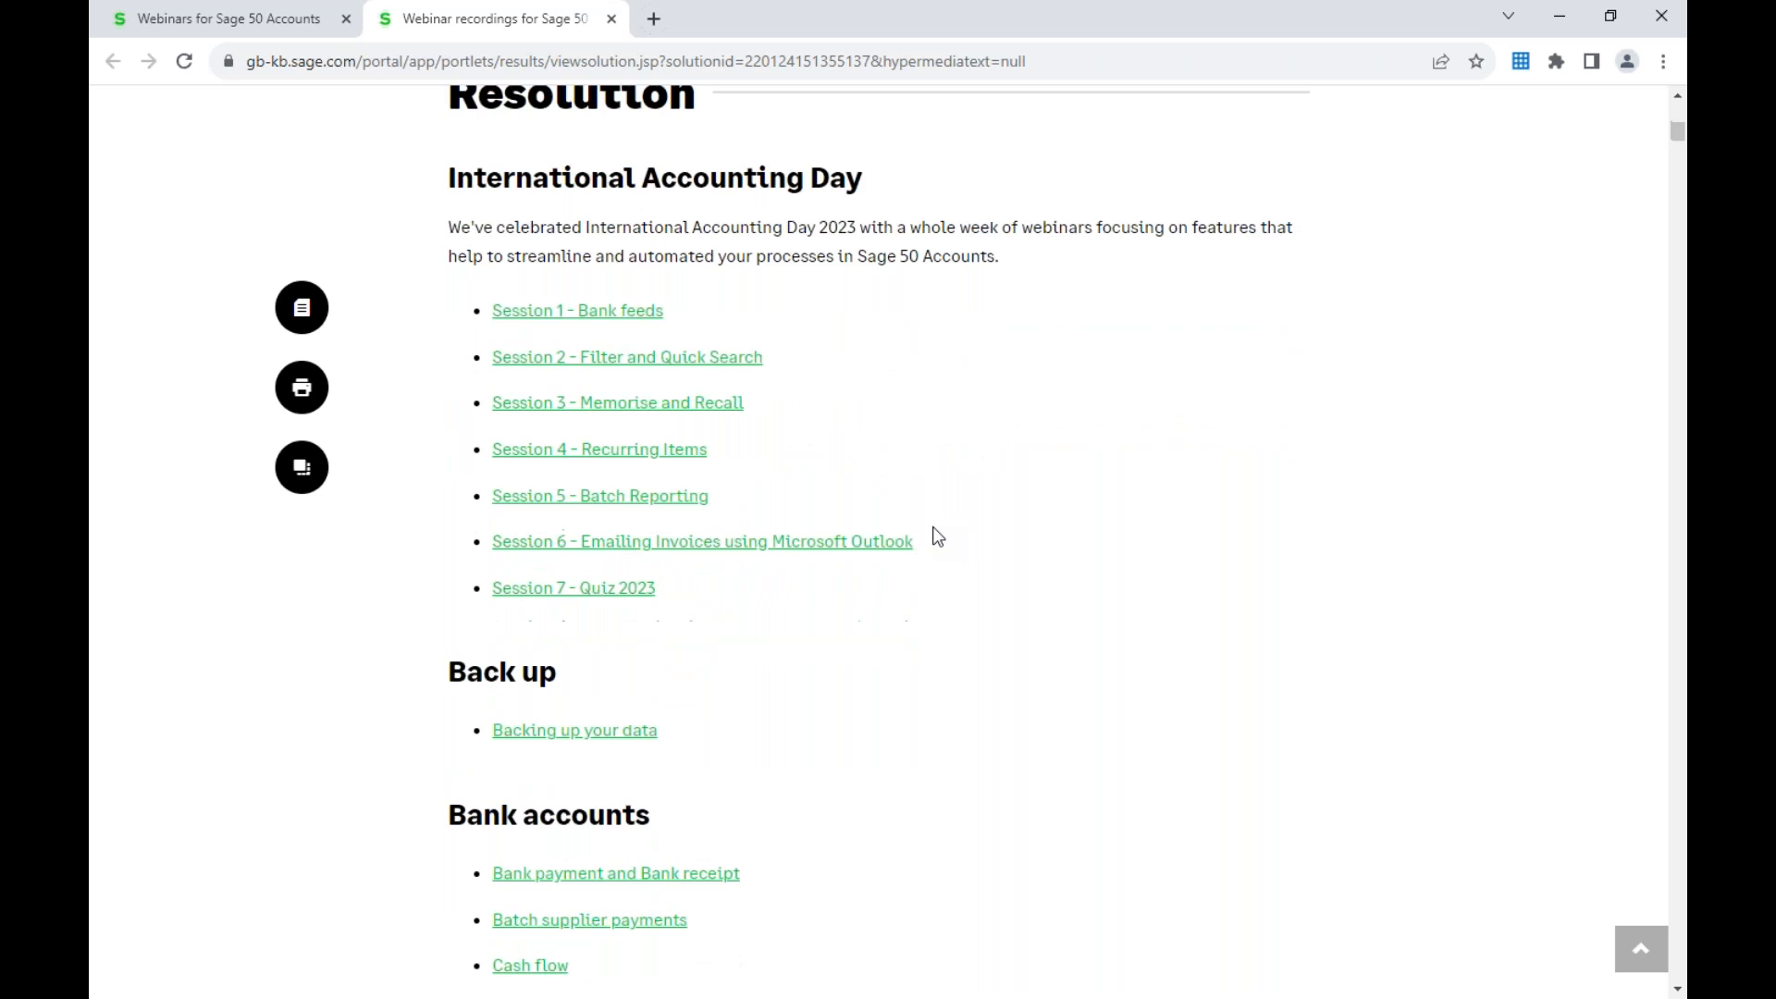
scroll(938, 536, "down", 1)
scroll(938, 537, "down", 1)
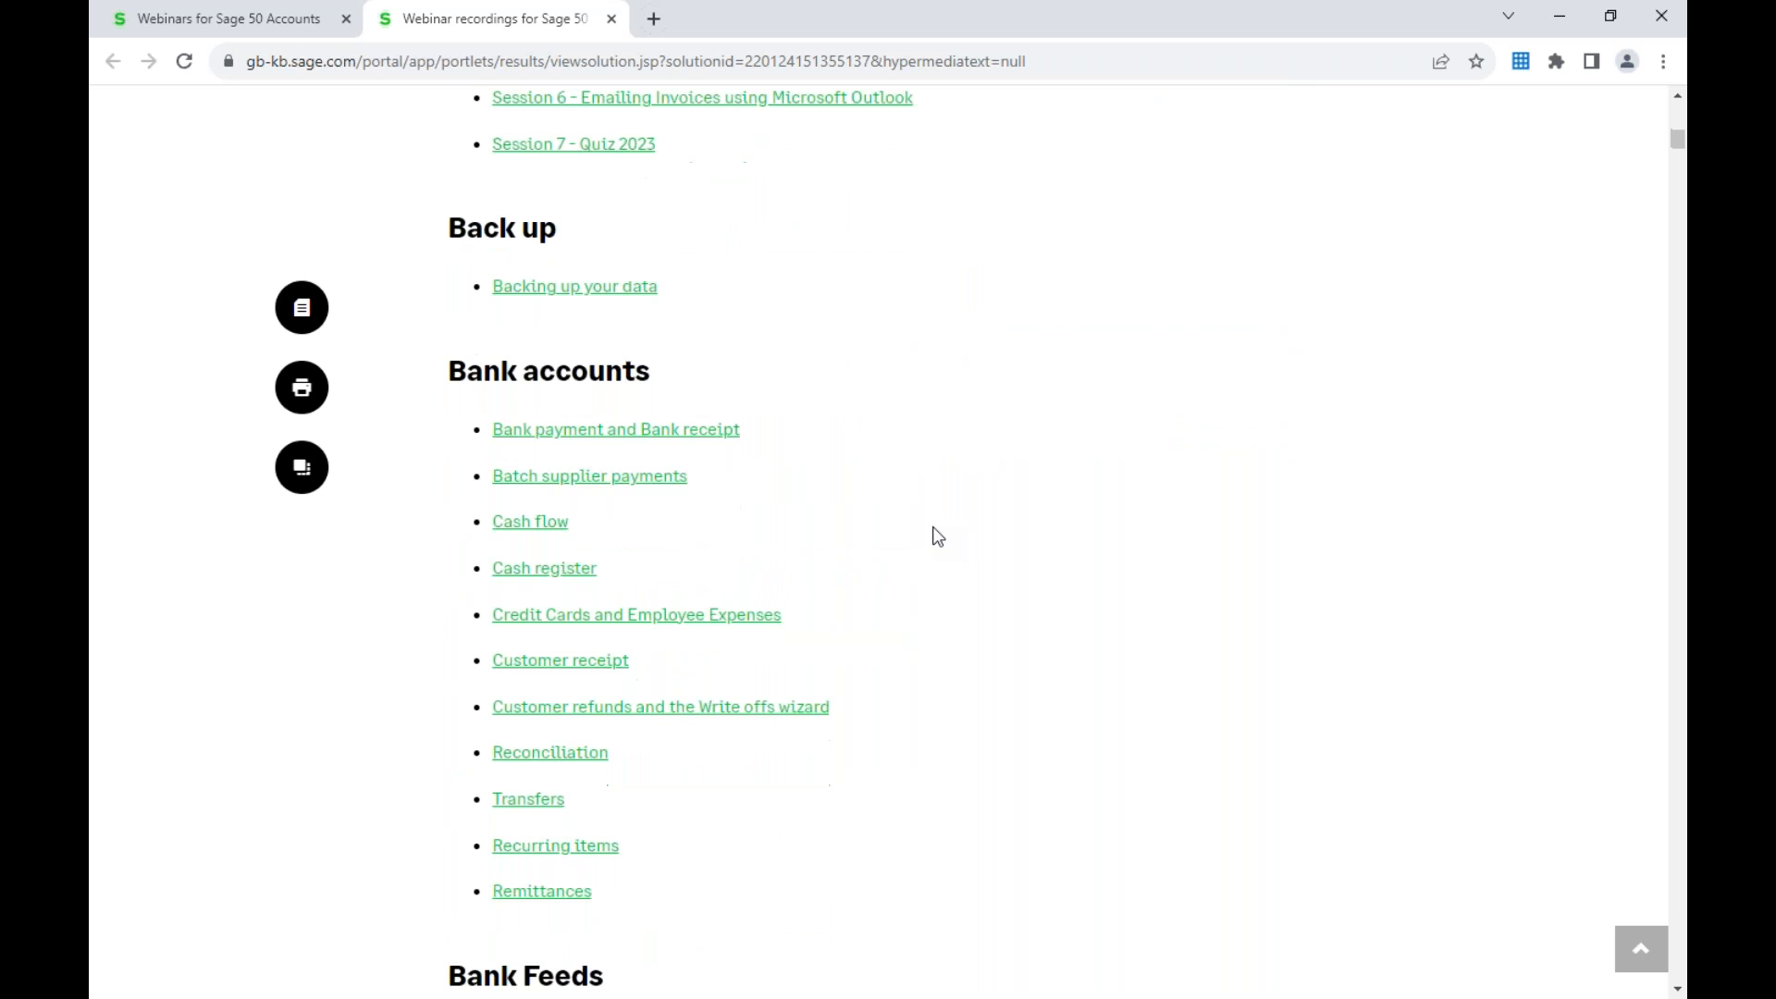
scroll(937, 536, "down", 1)
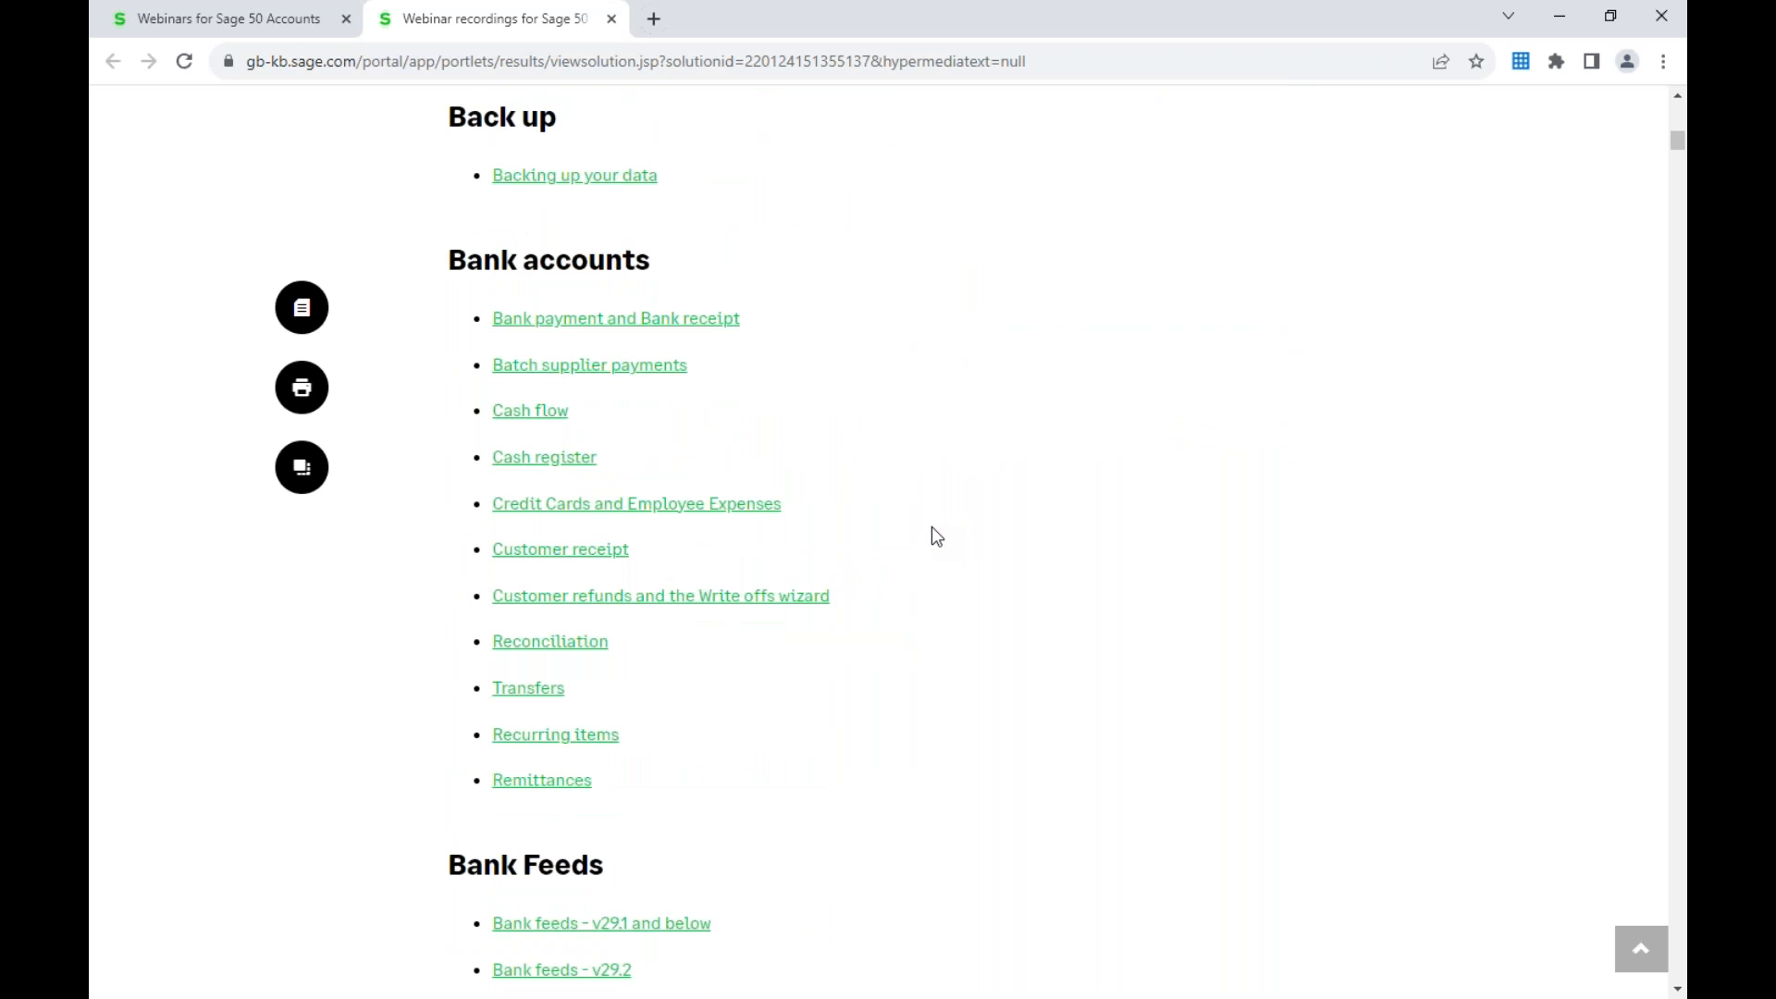
scroll(932, 522, "down", 1)
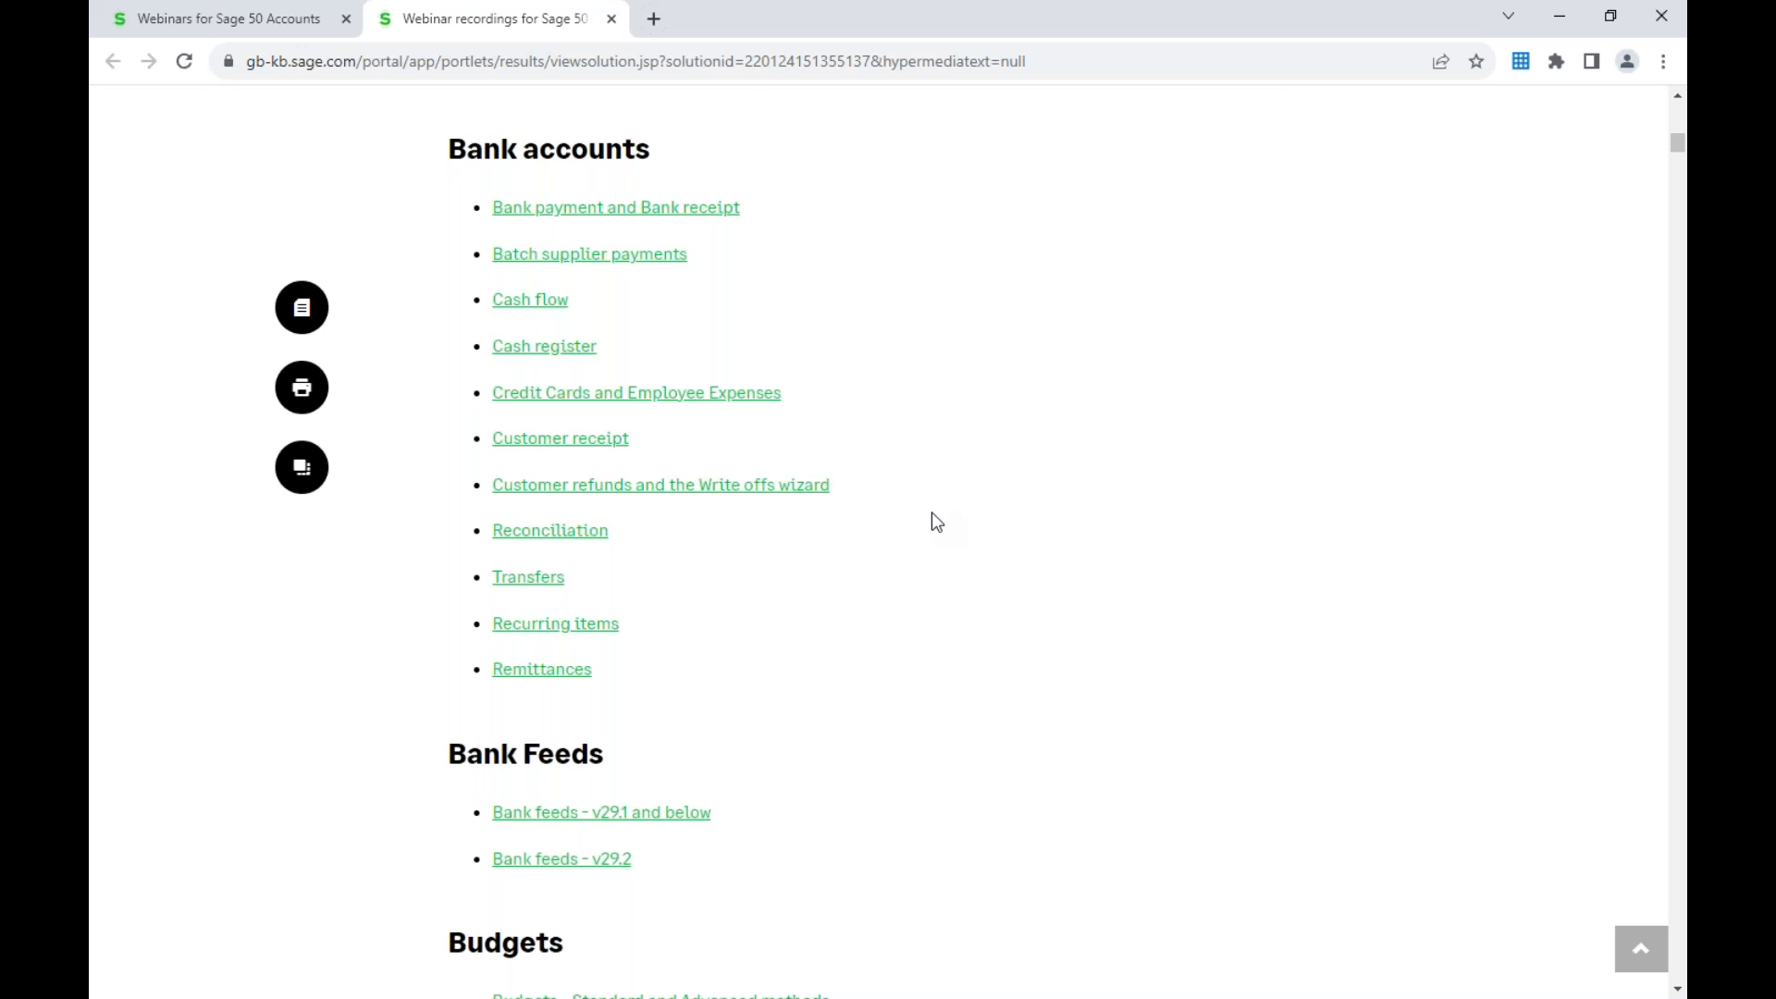
key("alt+Tab")
key("alt+Tab")
key("alt+Tab")
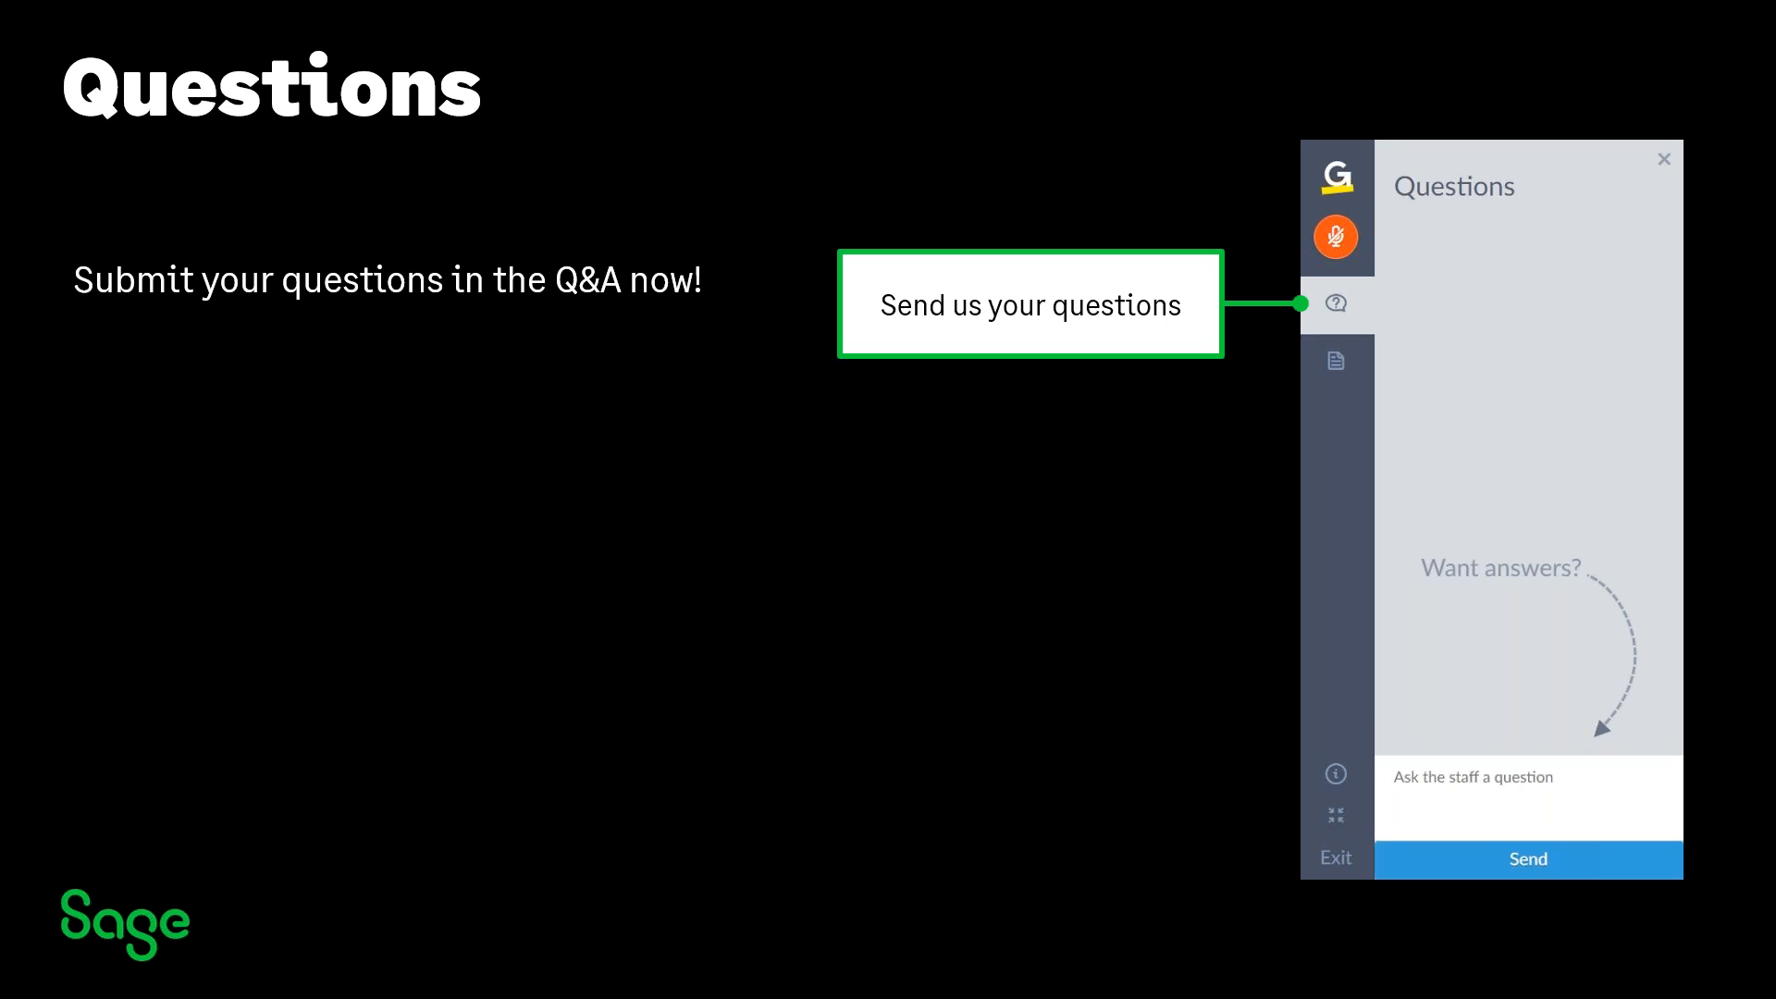
key("Right")
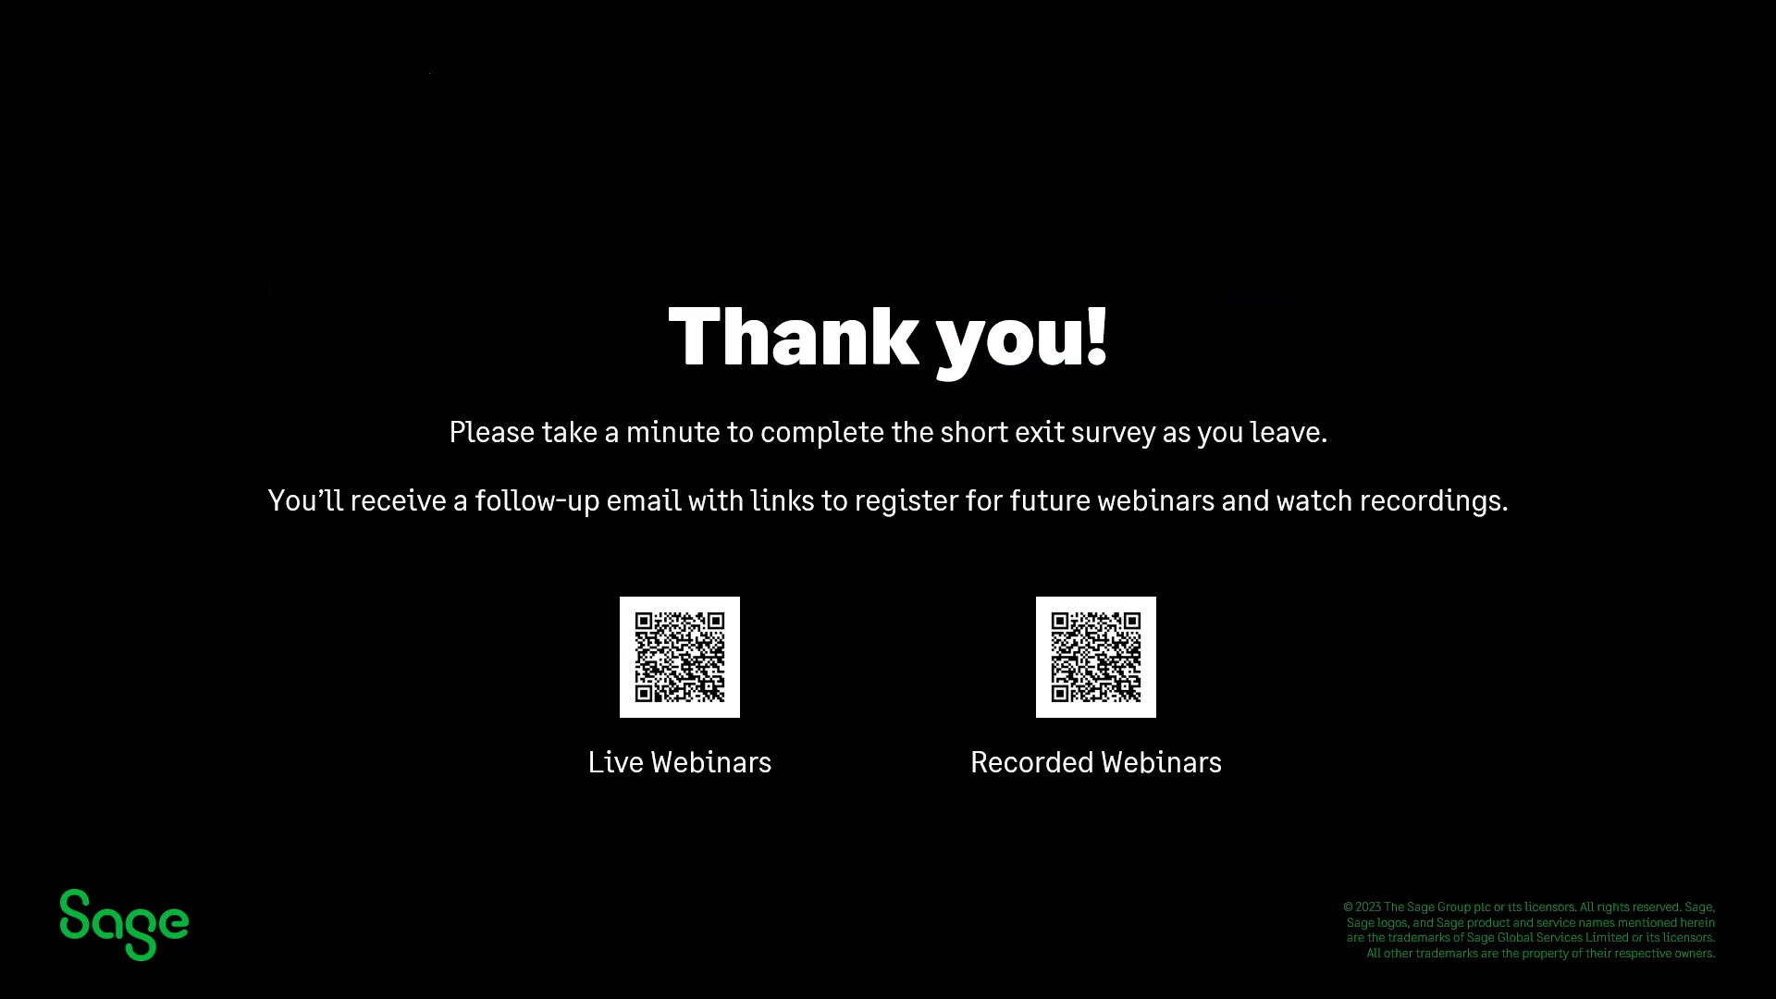